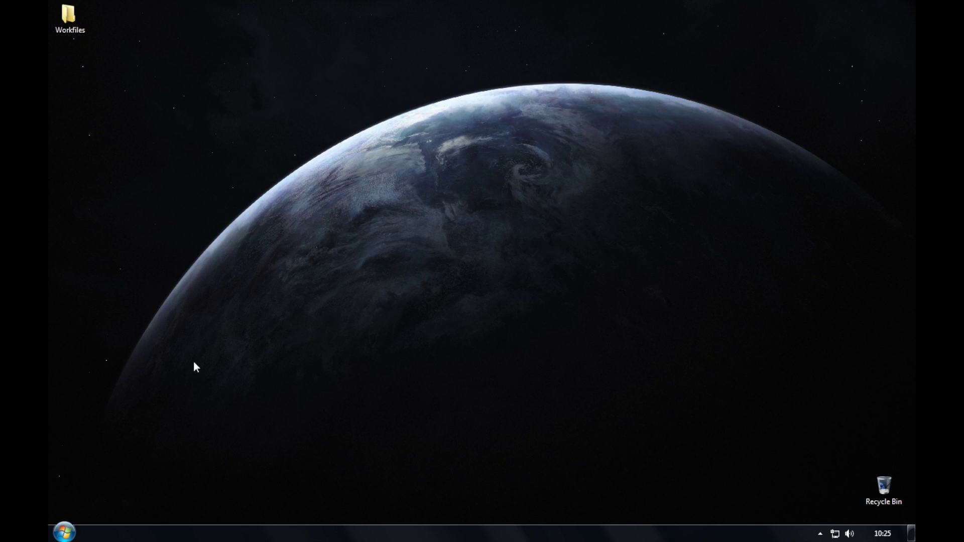
# Start Microsoft Word 2010 and open the information sheet document from the Workfiles folder on the Desktop.
pyautogui.click(65, 535)
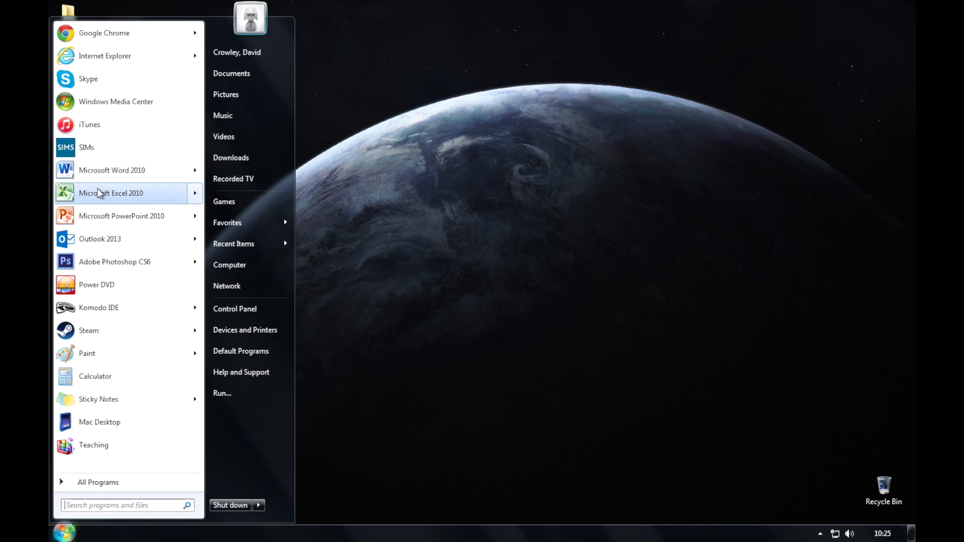
pyautogui.click(104, 170)
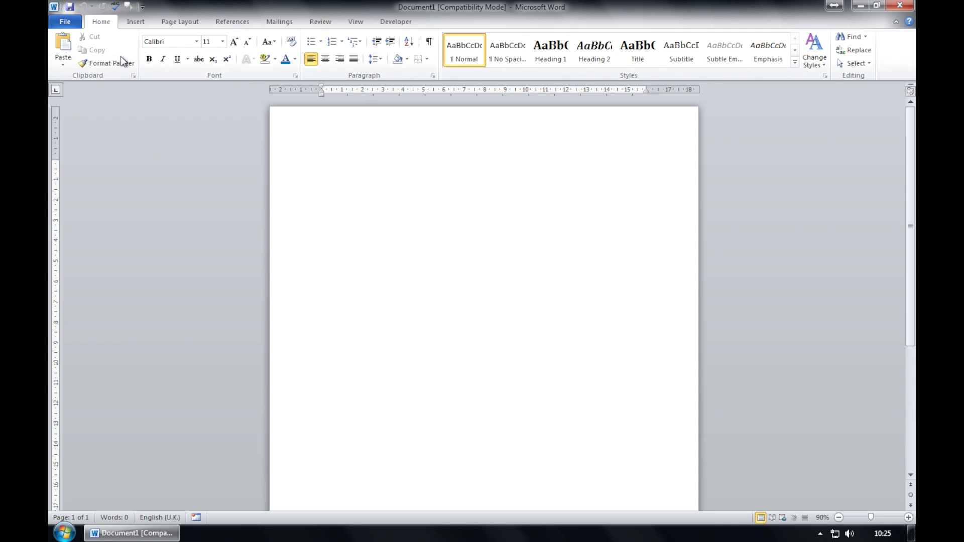
pyautogui.click(69, 22)
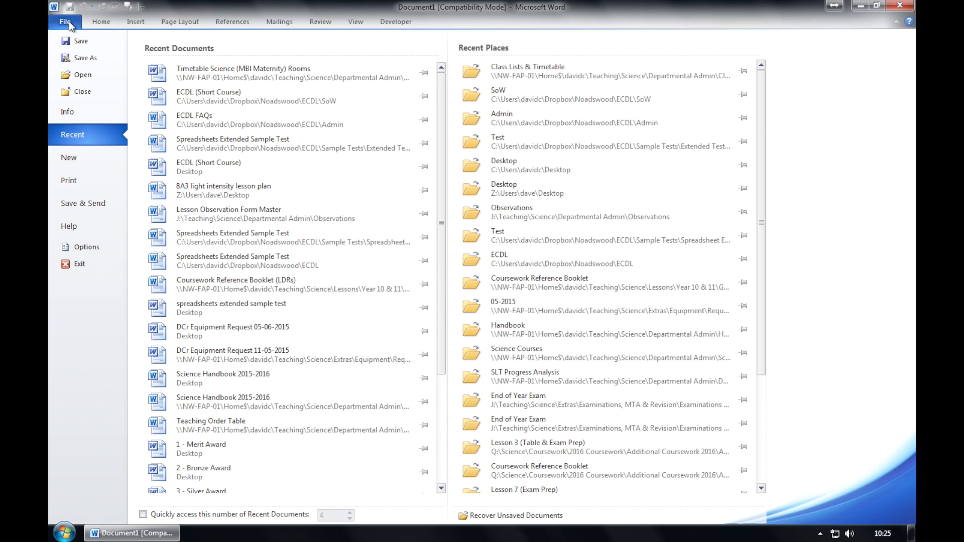
pyautogui.click(78, 75)
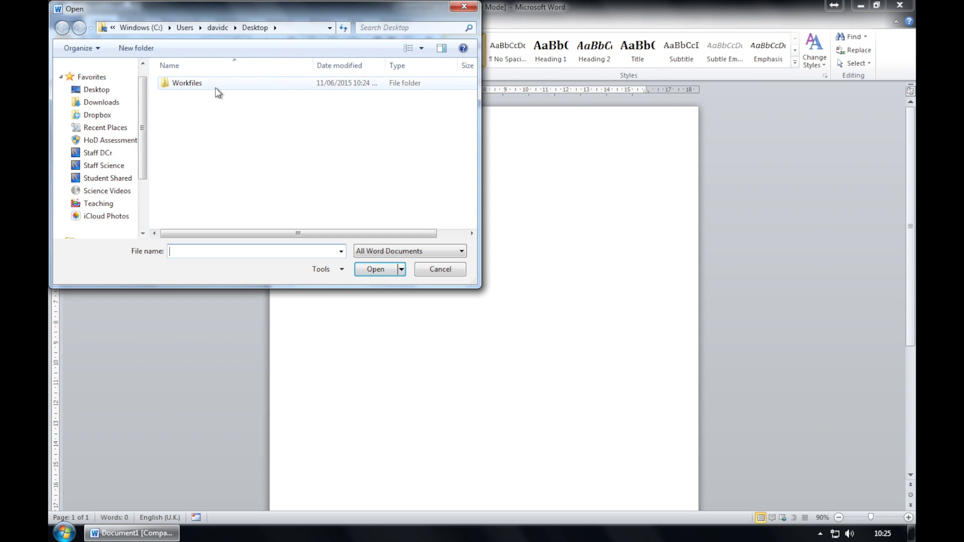
pyautogui.click(202, 83)
pyautogui.doubleClick(202, 84)
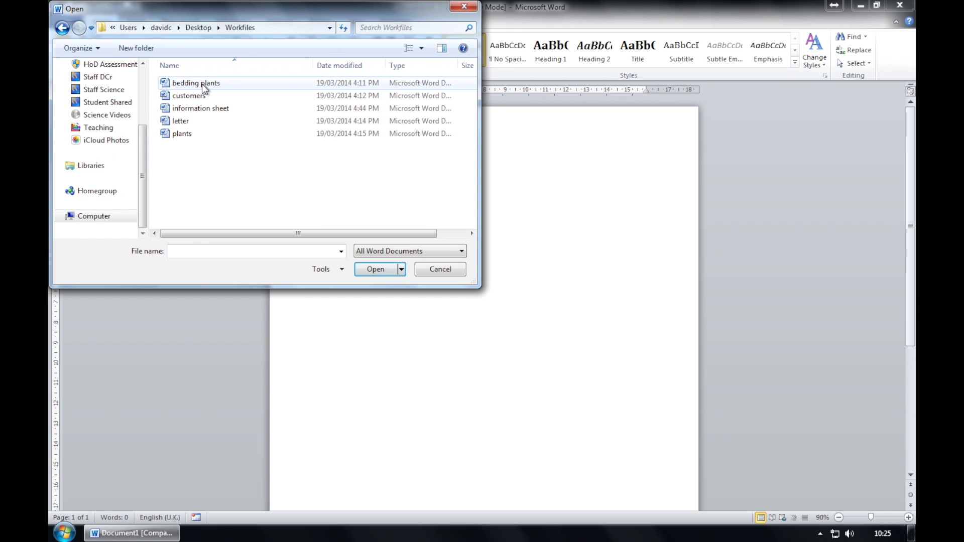
pyautogui.click(200, 112)
pyautogui.click(375, 271)
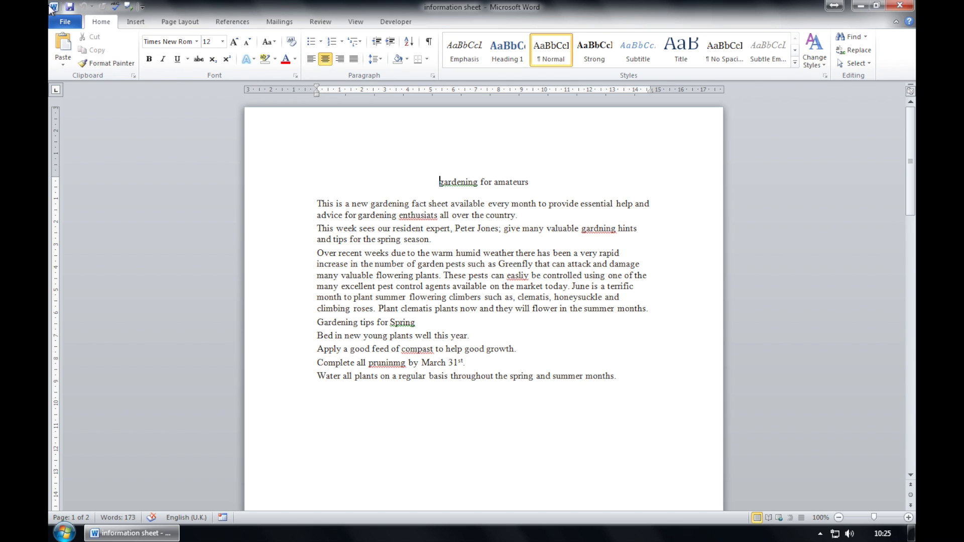
# Replace the user name in Word's general options with the new user's full name.
pyautogui.click(60, 22)
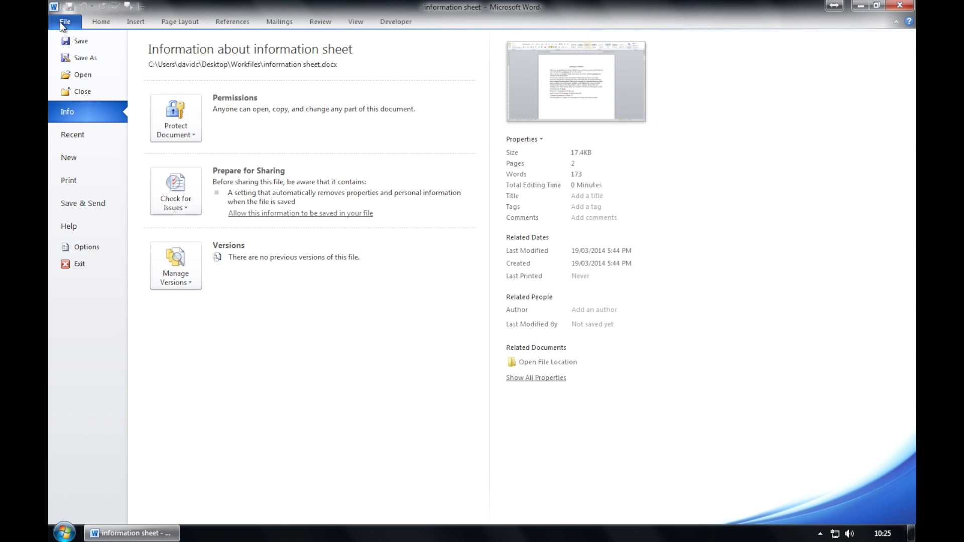
pyautogui.click(85, 246)
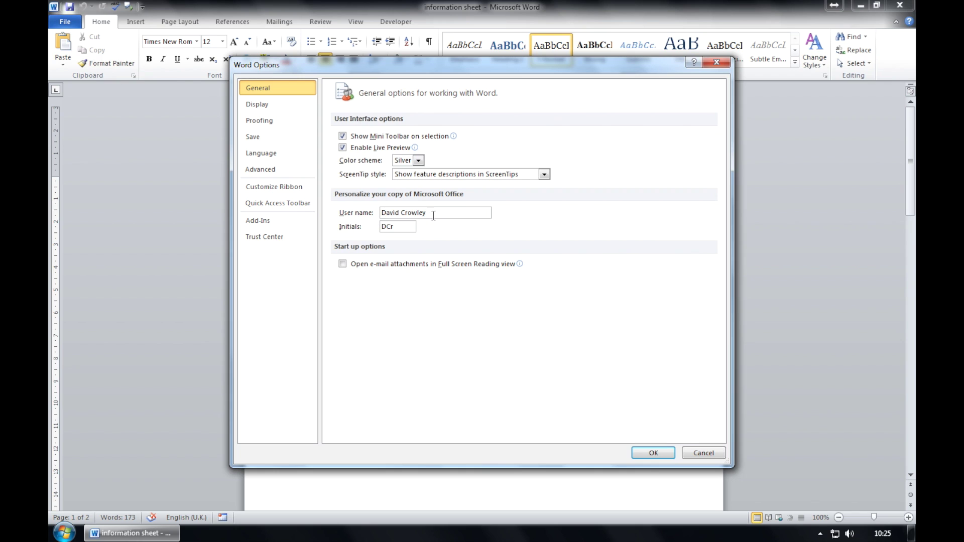
pyautogui.moveTo(433, 215); pyautogui.dragTo(372, 223)
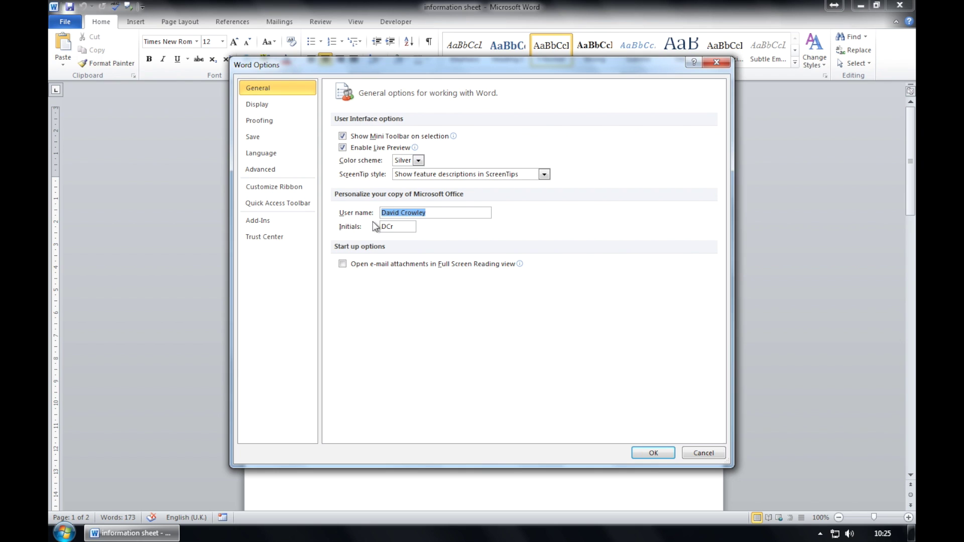
pyautogui.write('Joe Bloggs')
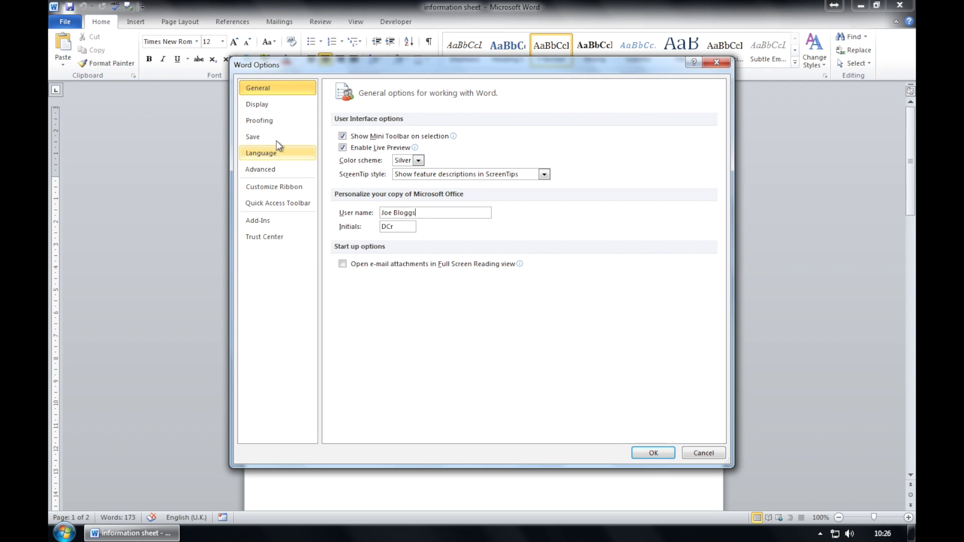
# Set the default file location for saving documents to the Workfiles folder on the Desktop and apply the Word options.
pyautogui.click(306, 138)
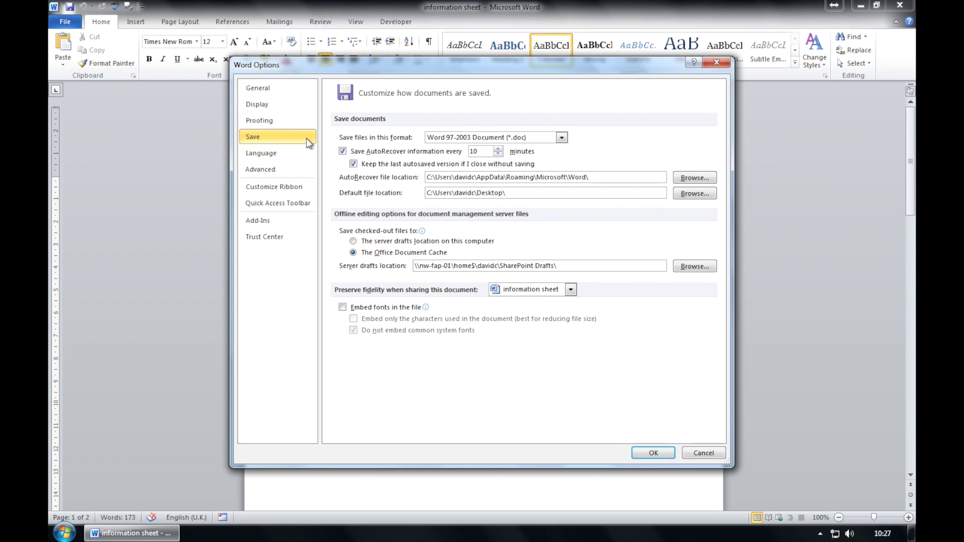
pyautogui.click(533, 190)
pyautogui.write('Workfiles')
pyautogui.click(653, 453)
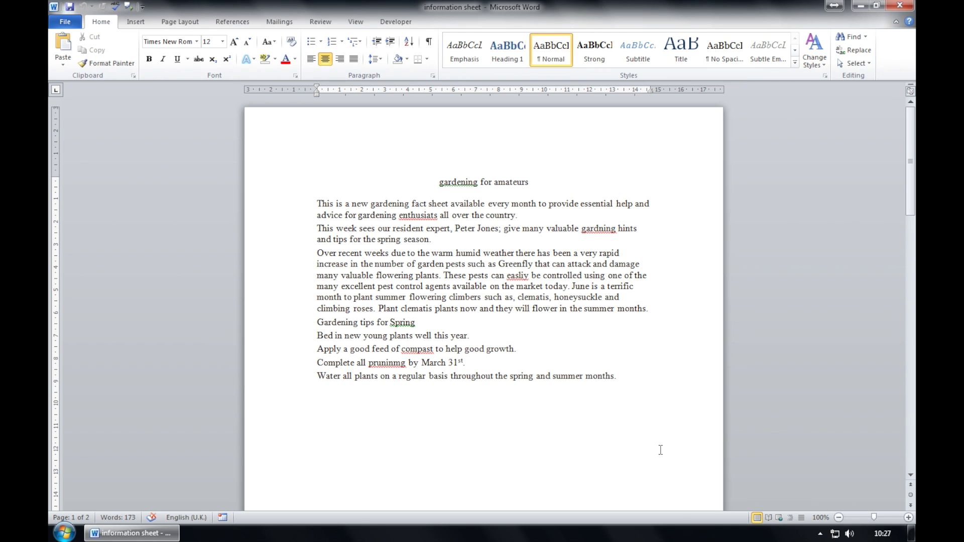
# Restore the document window down to a smaller size and maximize it again.
pyautogui.doubleClick(648, 3)
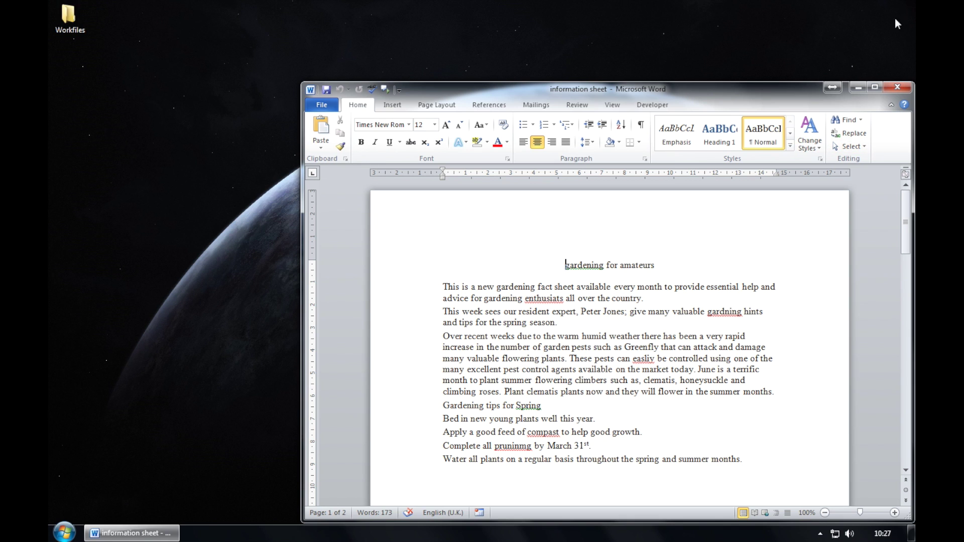
pyautogui.doubleClick(797, 87)
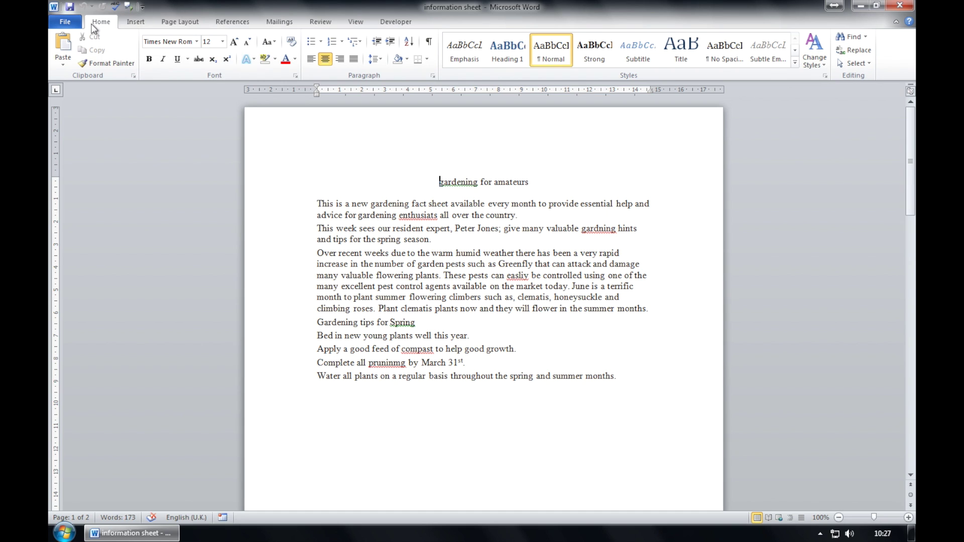
# Save a copy of the document as spring garden in Word Document (docx) format in the Workfiles folder.
pyautogui.click(66, 22)
pyautogui.click(75, 58)
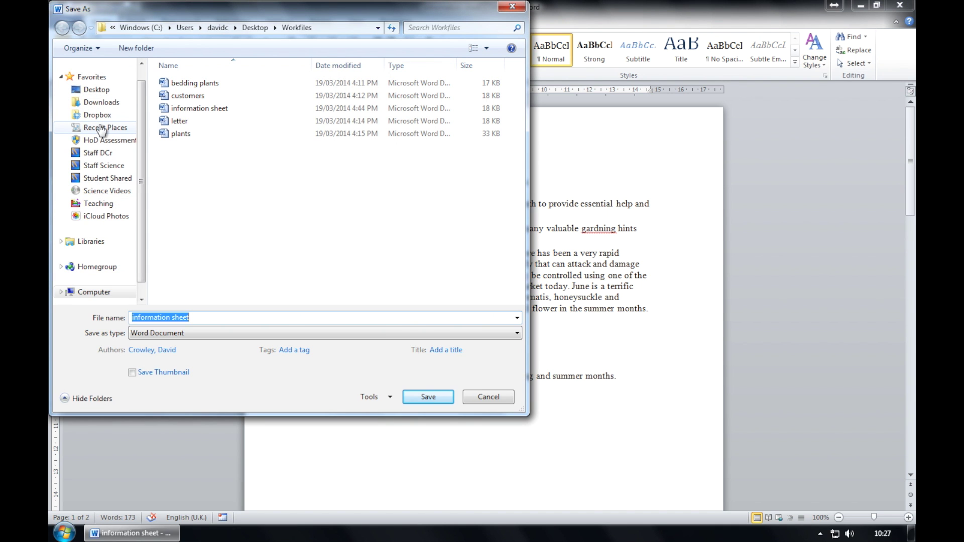
pyautogui.write('spring garden')
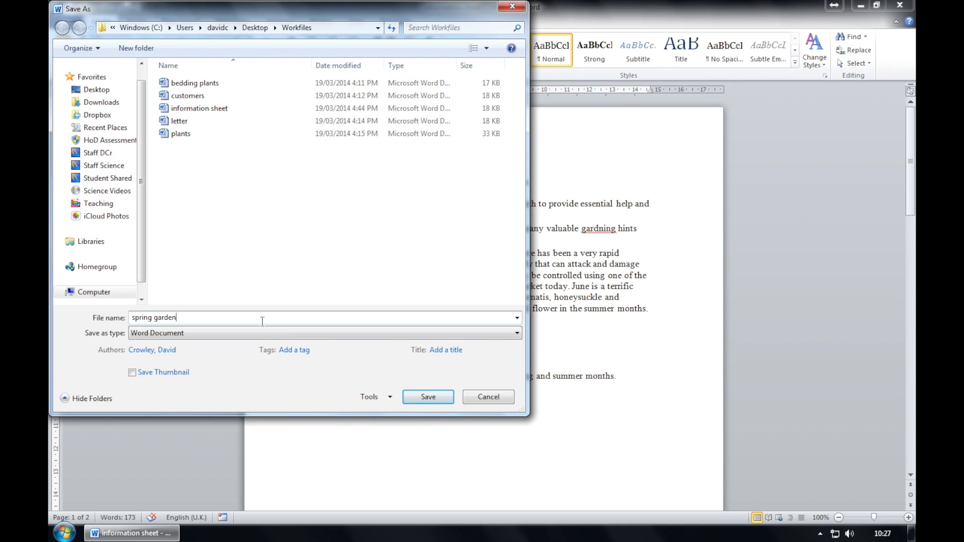
pyautogui.write('docx')
pyautogui.click(425, 398)
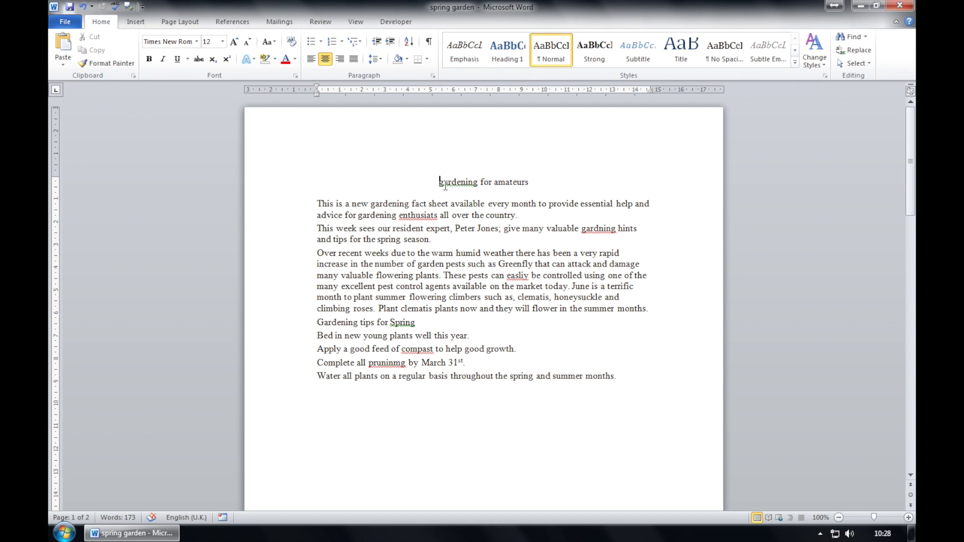
# Change the font of all text from the title through the last gardening tip to Arial.
pyautogui.moveTo(438, 182); pyautogui.dragTo(657, 386)
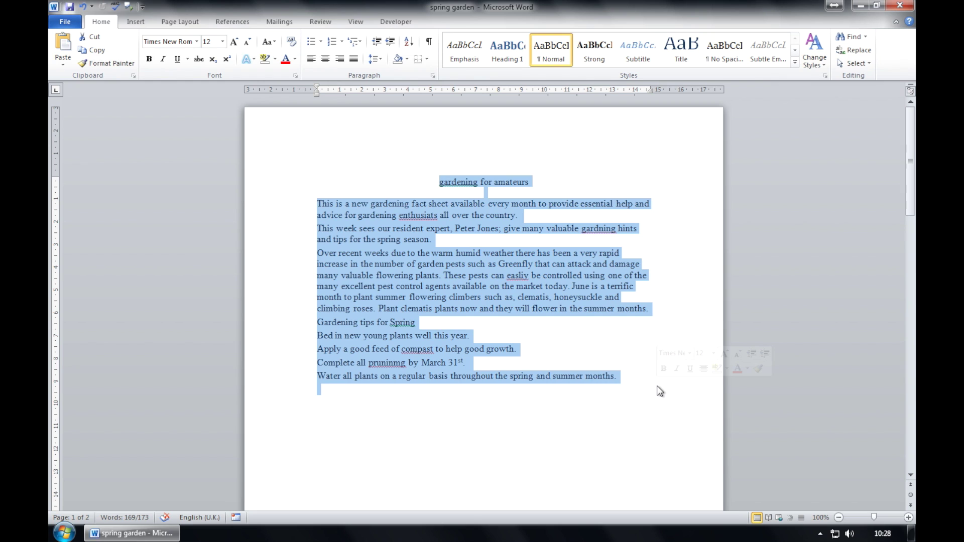
pyautogui.click(197, 41)
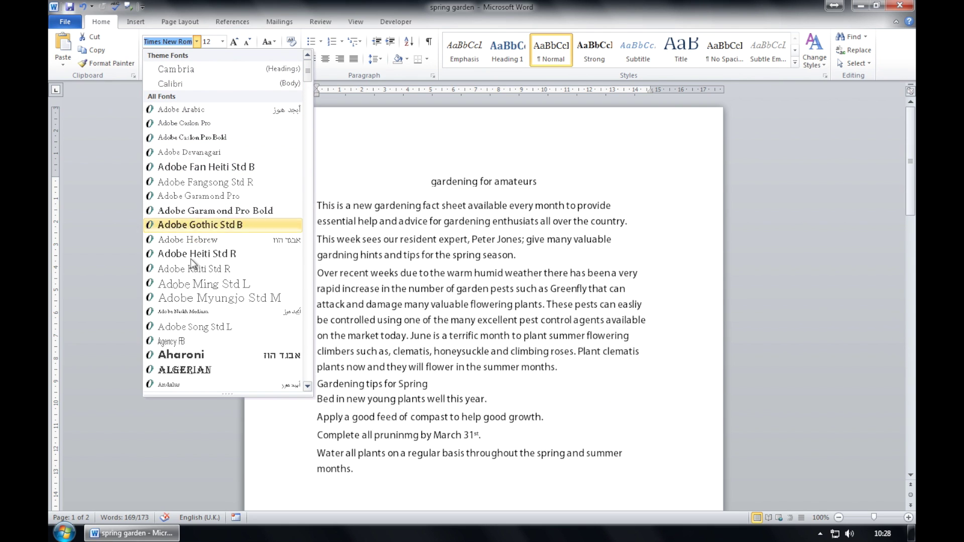
pyautogui.scroll(-1, 192, 310)
pyautogui.scroll(-2, 192, 309)
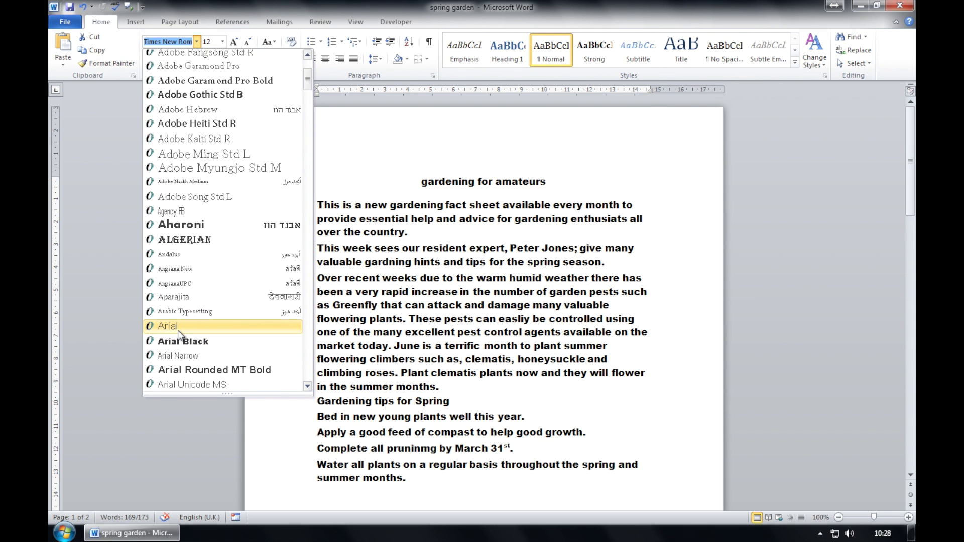
pyautogui.click(177, 327)
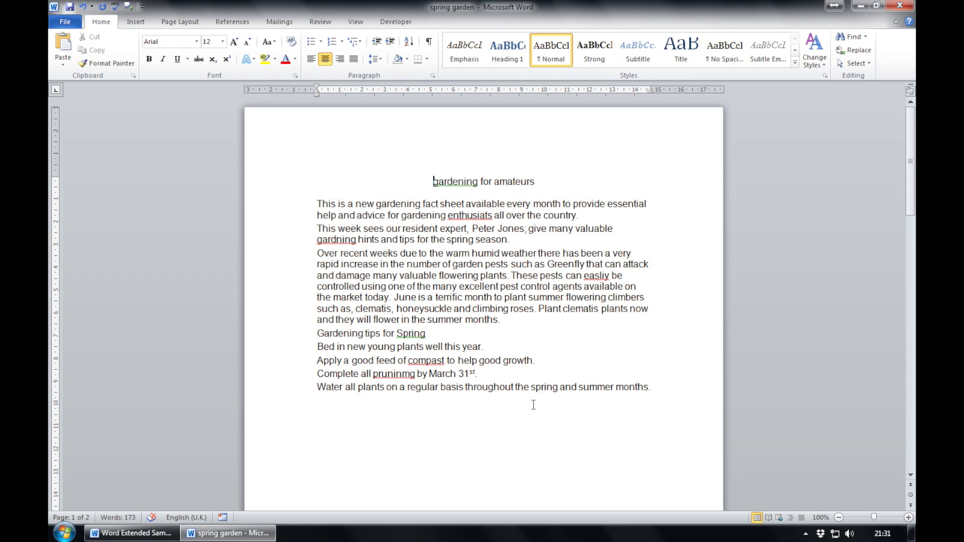
# Change the title "gardening for amateurs" to UPPERCASE.
pyautogui.click(539, 179)
pyautogui.moveTo(538, 179); pyautogui.dragTo(432, 182)
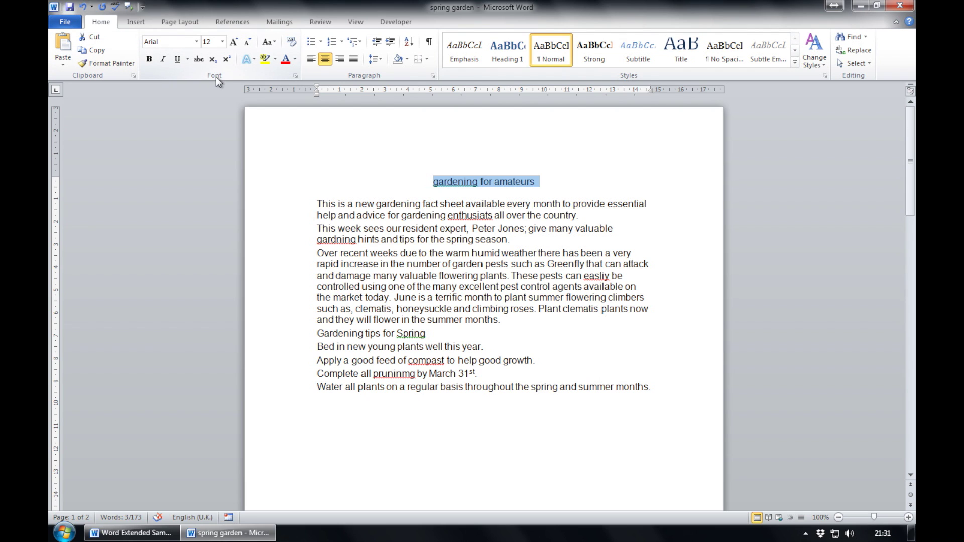
pyautogui.click(270, 48)
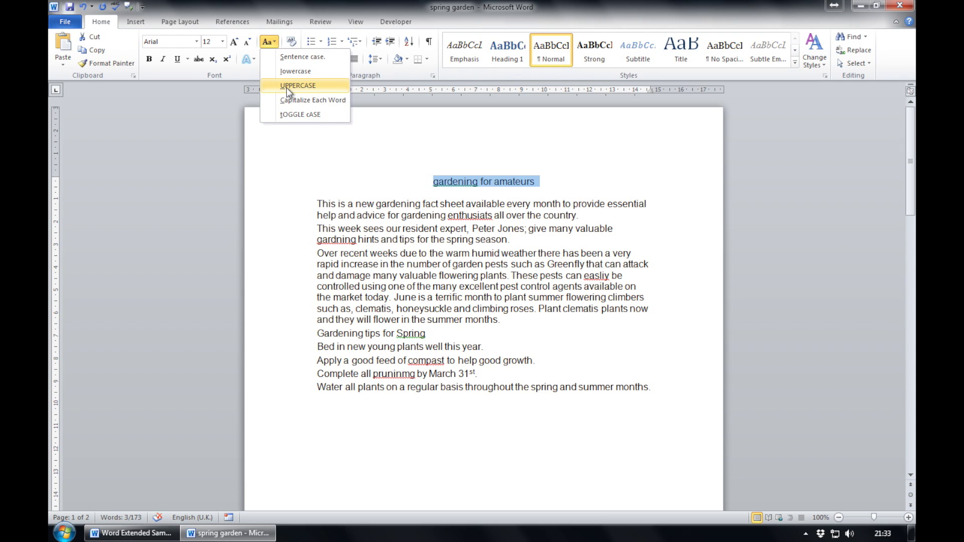
pyautogui.click(286, 87)
pyautogui.click(535, 333)
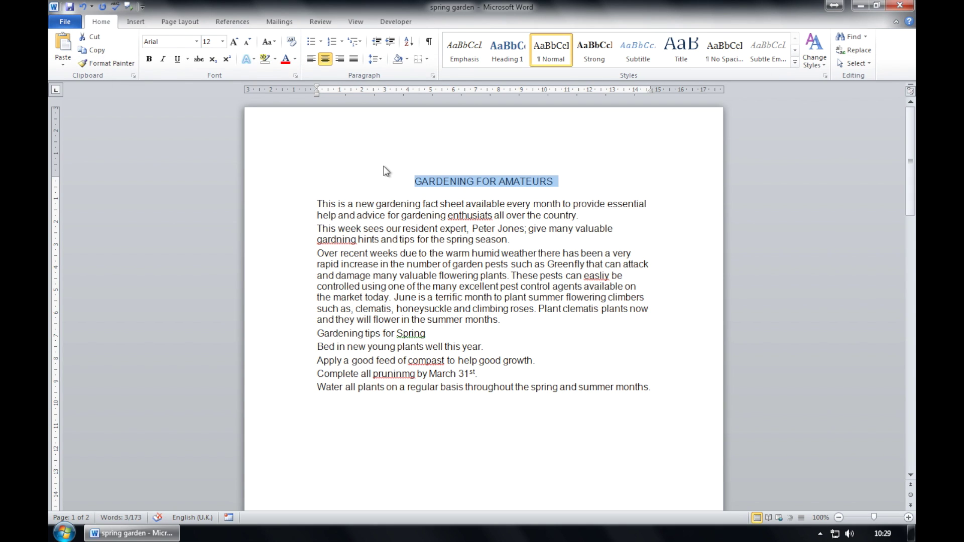
# Underline the title and set its font colour to a dark blue theme colour.
pyautogui.click(177, 61)
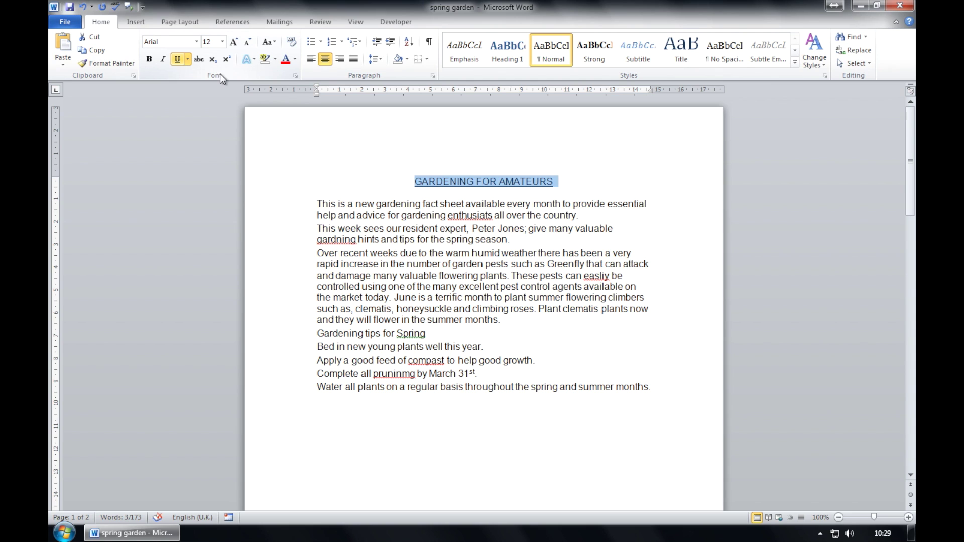
pyautogui.click(295, 62)
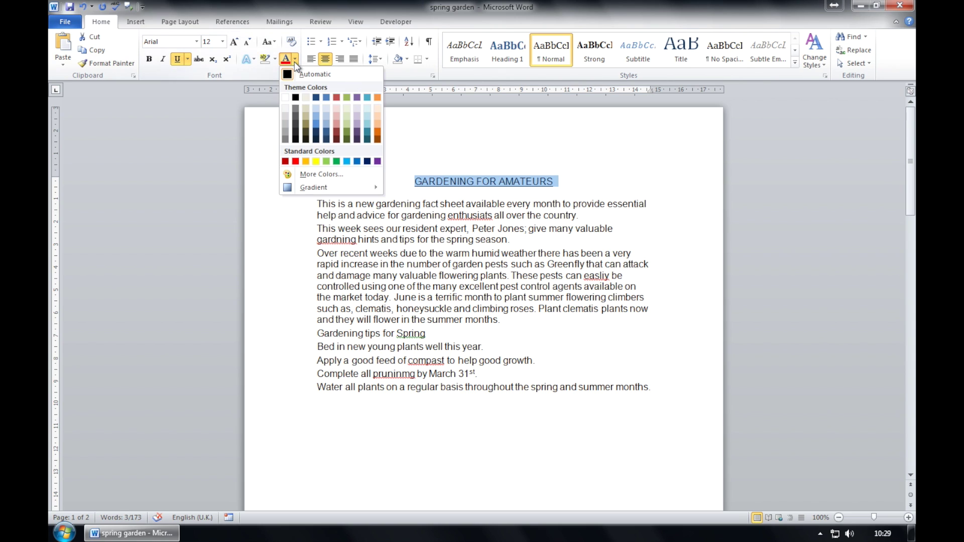
pyautogui.click(319, 134)
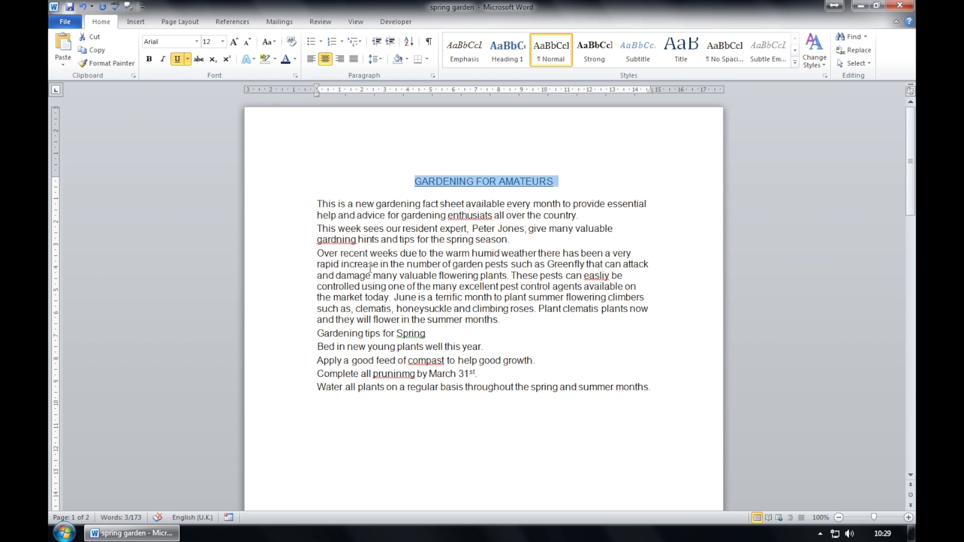
# Undo the title's font colour change and redo it.
pyautogui.click(83, 7)
pyautogui.click(335, 185)
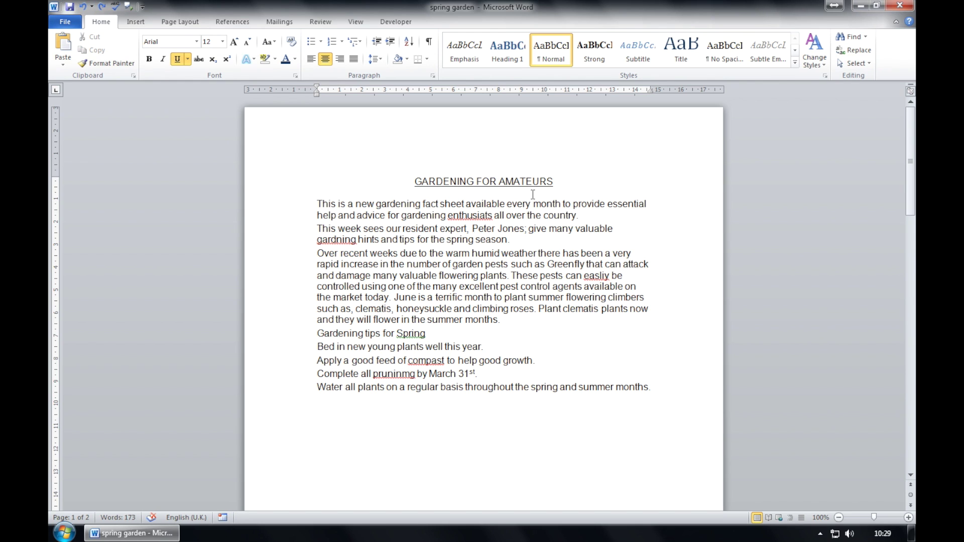
pyautogui.click(101, 7)
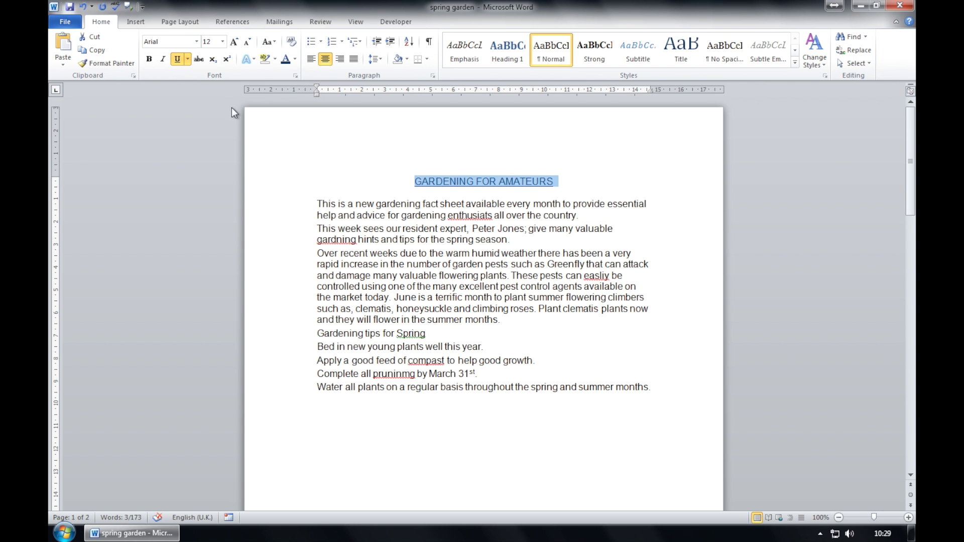
pyautogui.click(480, 288)
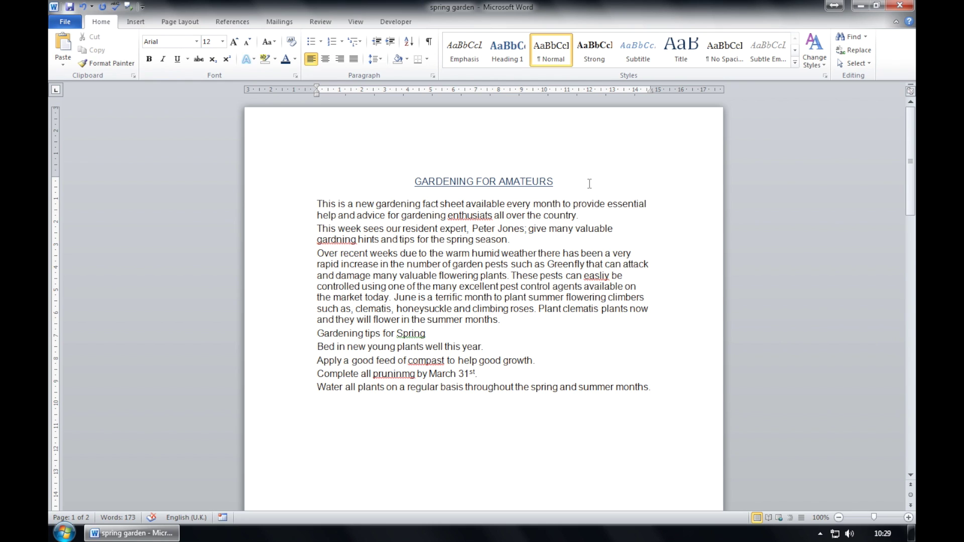
# Add a new line reading PART-ONE directly beneath the title GARDENING FOR AMATEURS.
pyautogui.click(562, 182)
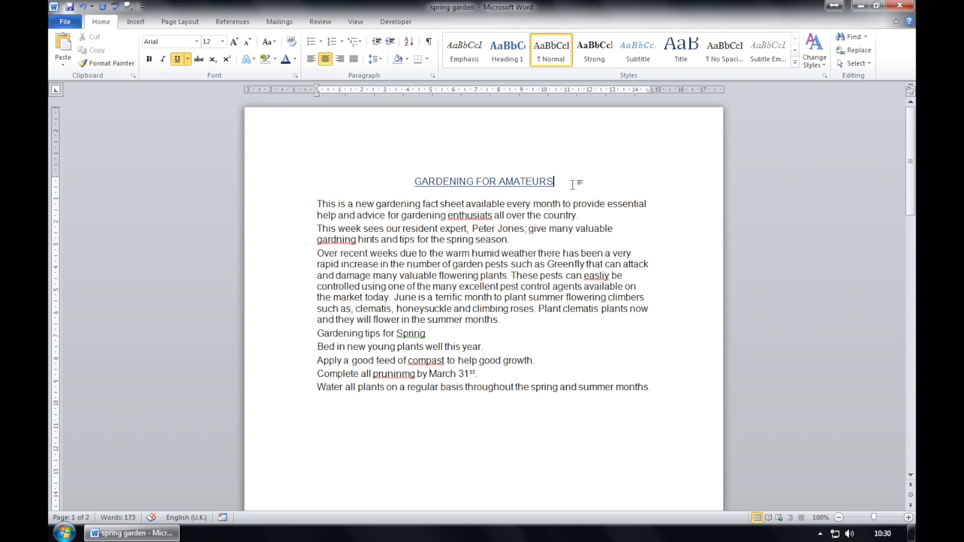
pyautogui.press('Return')
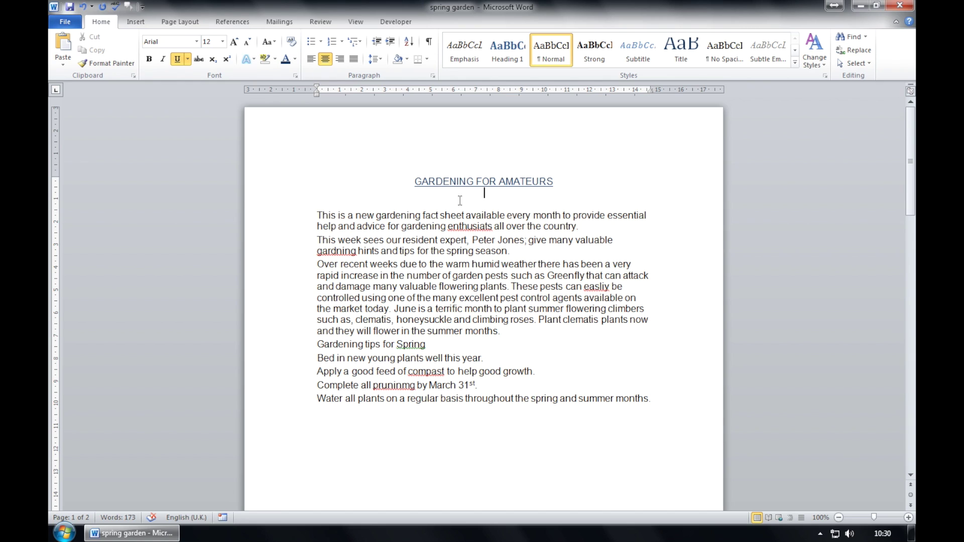
pyautogui.write('PART-ONE')
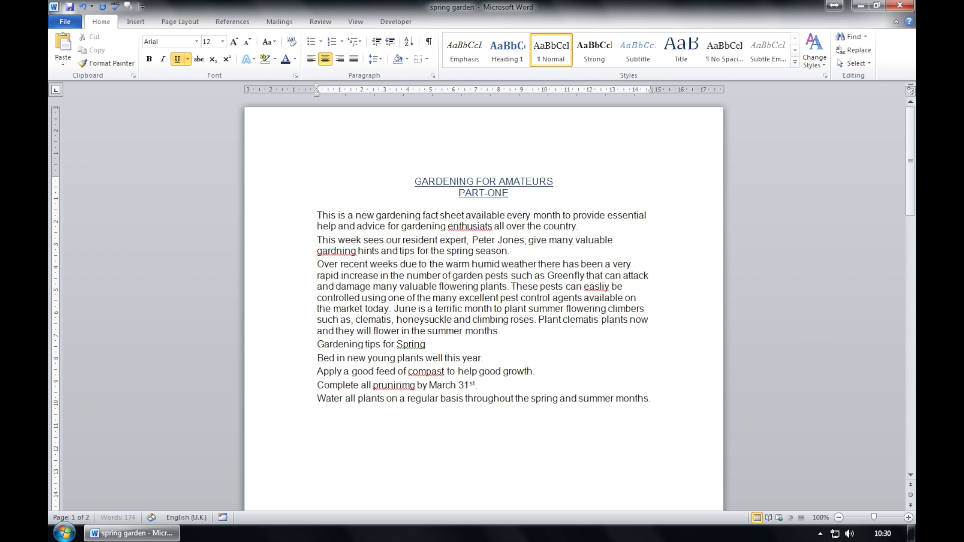
# Add an outside border and dark olive green theme shading to the paragraph beginning "This is a new gardening fact sheet".
pyautogui.click(514, 250)
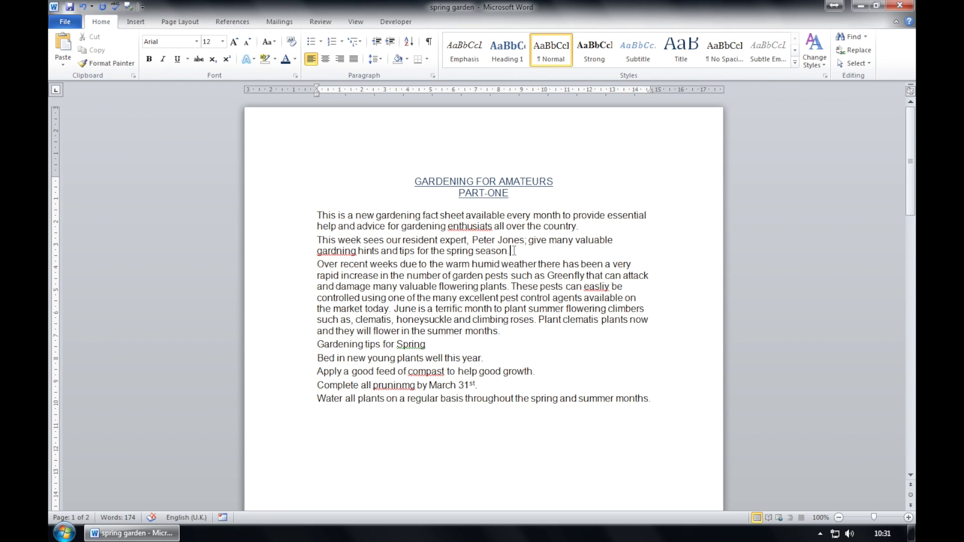
pyautogui.moveTo(316, 214); pyautogui.dragTo(587, 233)
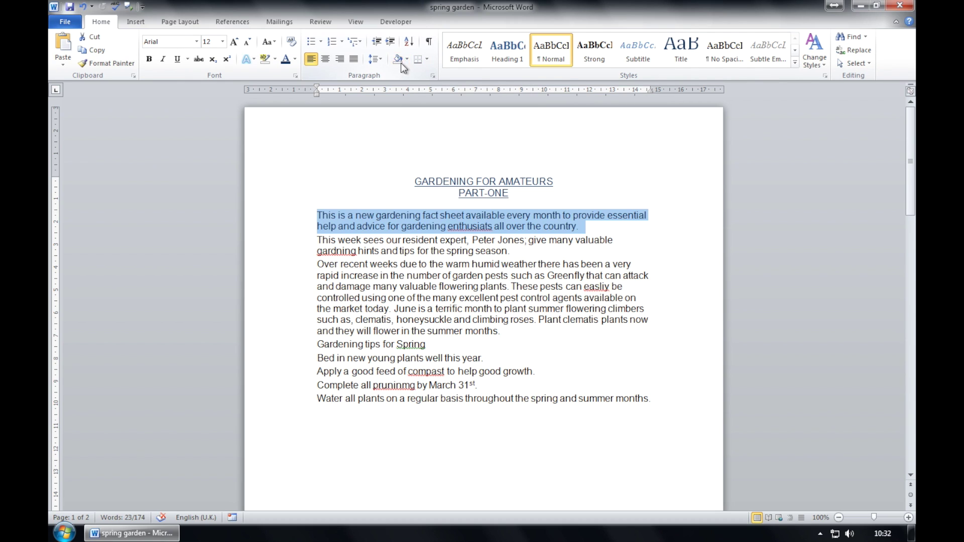
pyautogui.click(427, 60)
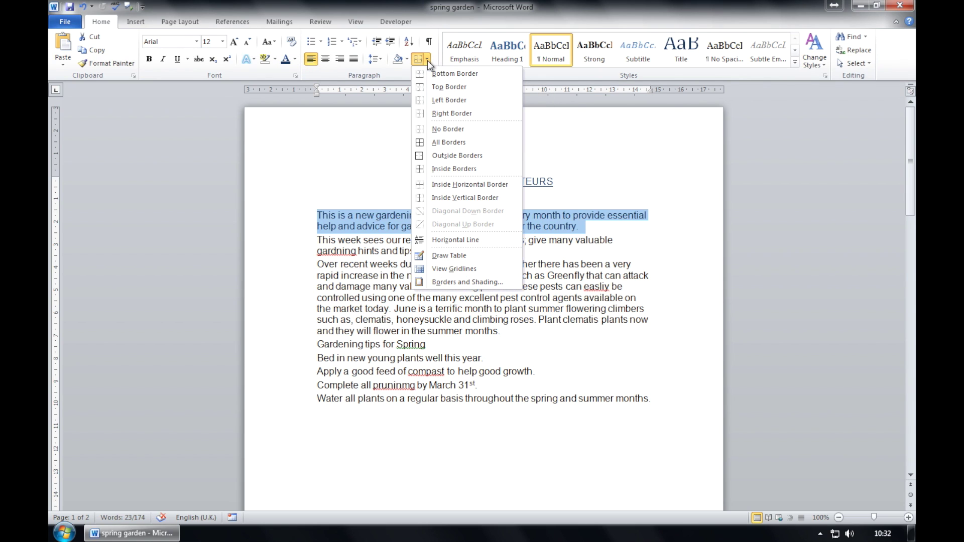
pyautogui.click(454, 157)
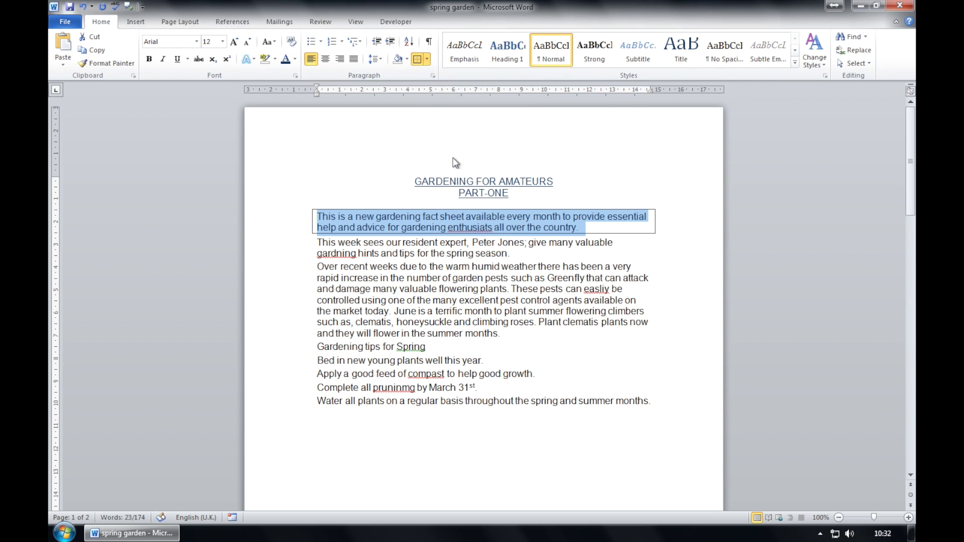
pyautogui.click(408, 59)
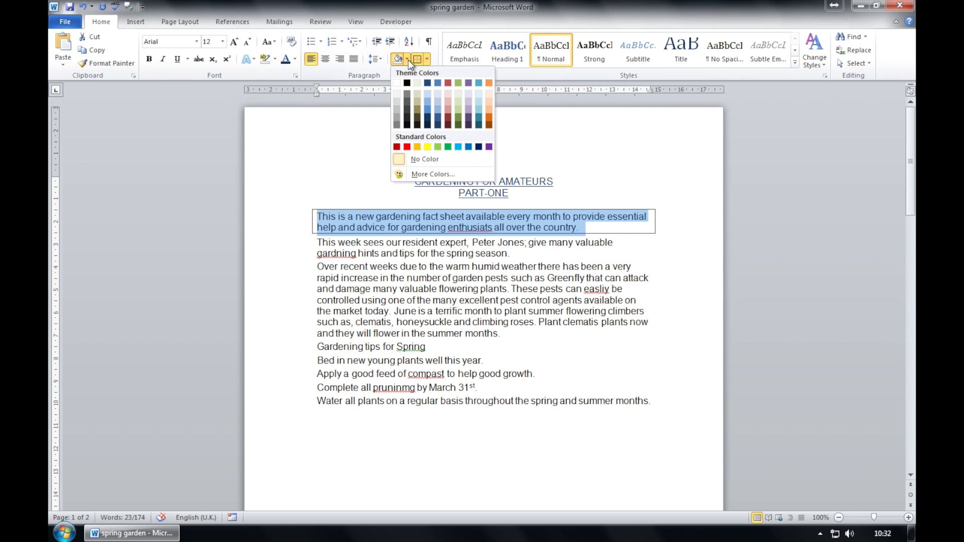
pyautogui.click(460, 118)
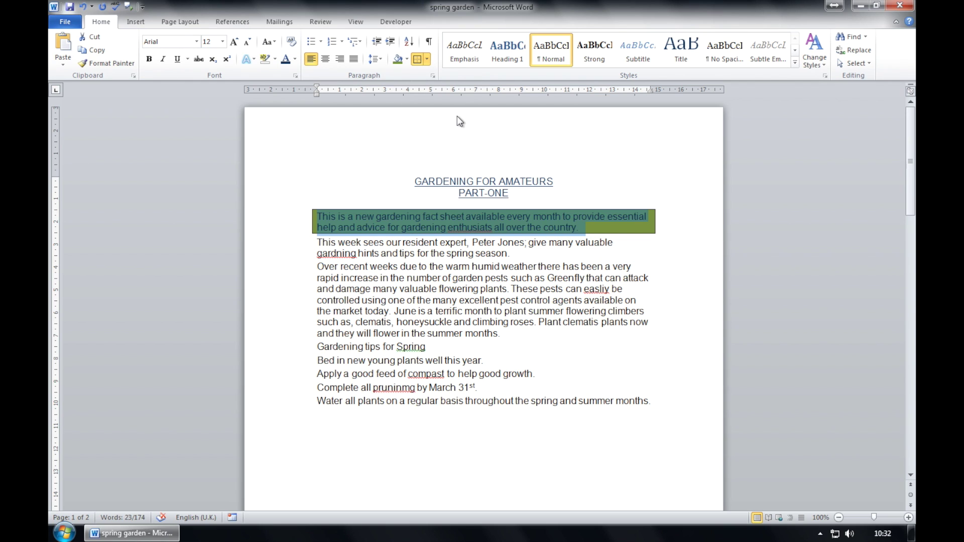
pyautogui.click(501, 315)
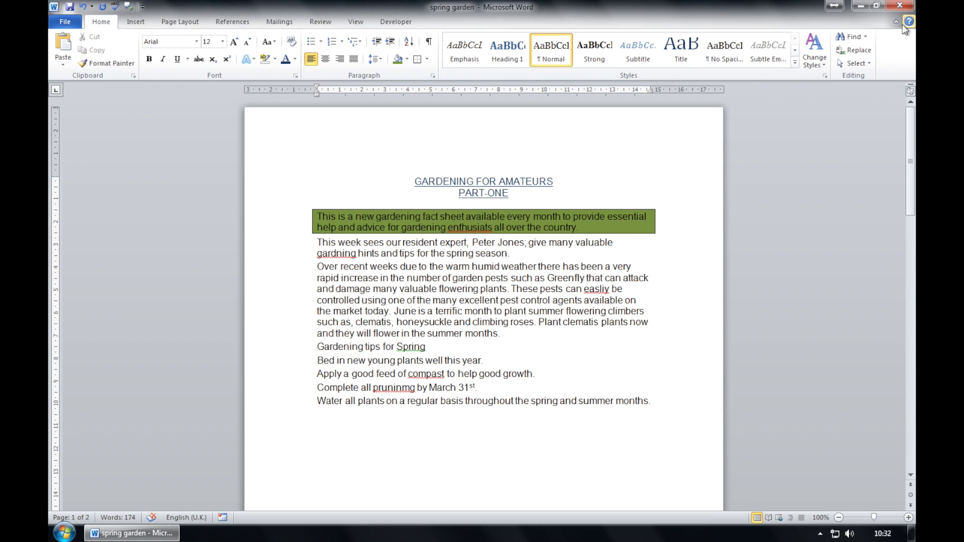
# Search the document for the word "valuable".
pyautogui.click(866, 37)
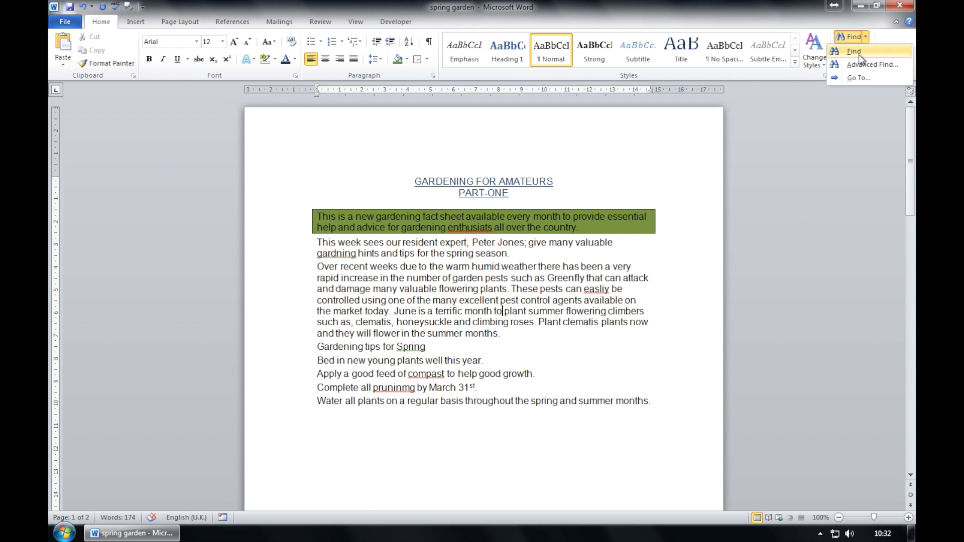
pyautogui.click(858, 55)
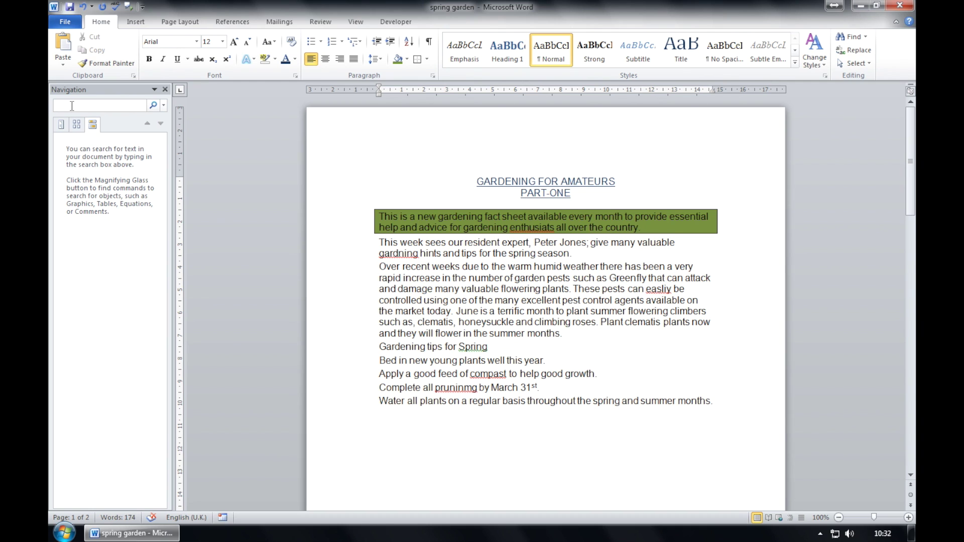
pyautogui.write('valuab')
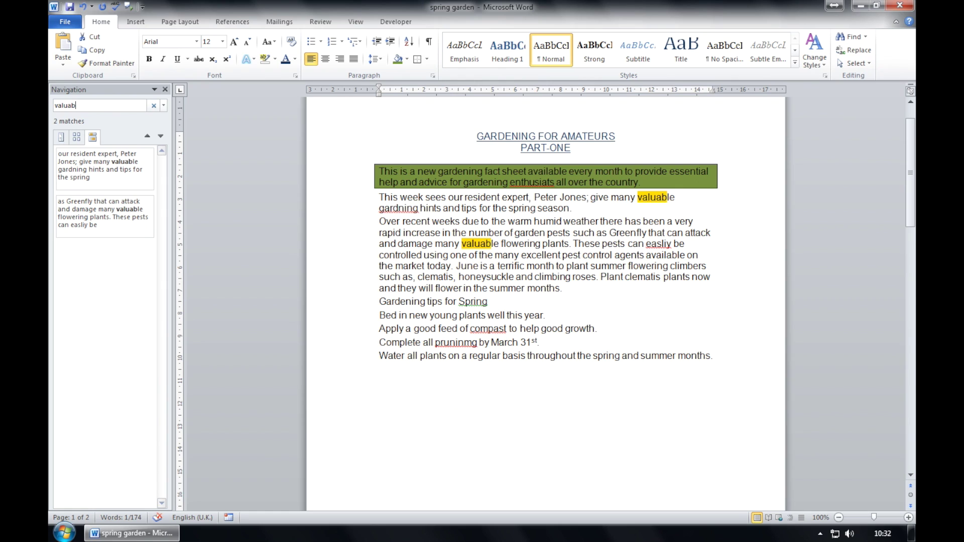
pyautogui.write('le')
pyautogui.press('Return')
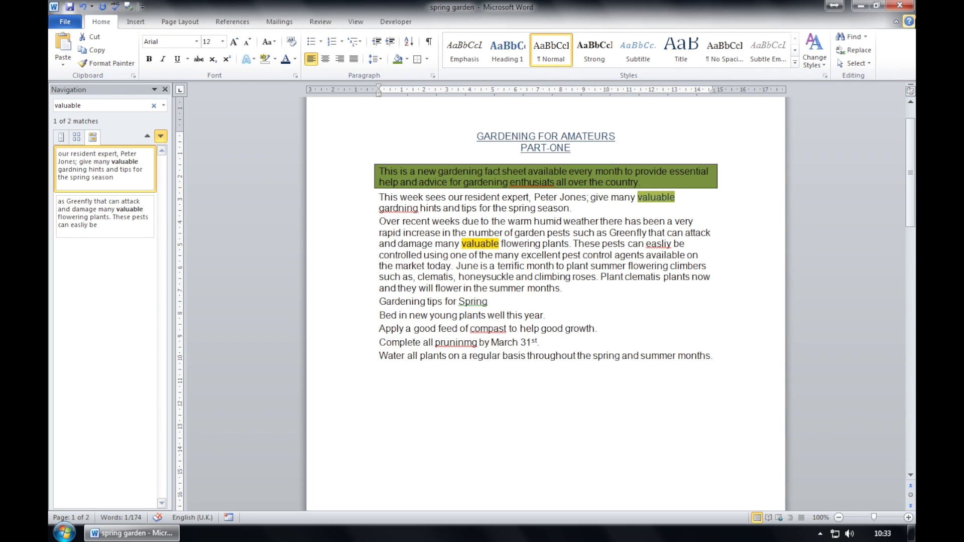
# Replace each occurrence of "valuable" with "expensive" throughout the document, one at a time.
pyautogui.click(861, 52)
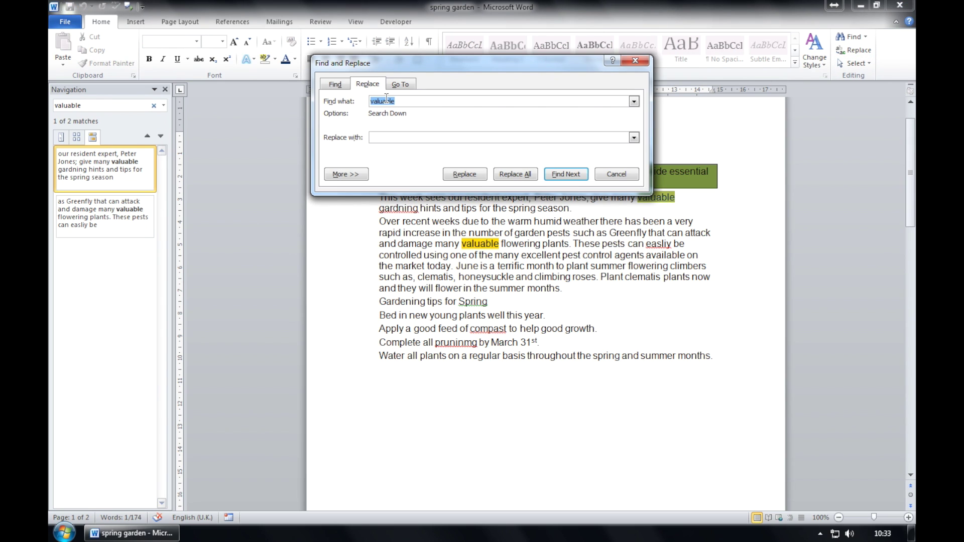
pyautogui.click(386, 138)
pyautogui.write('expensive')
pyautogui.click(464, 174)
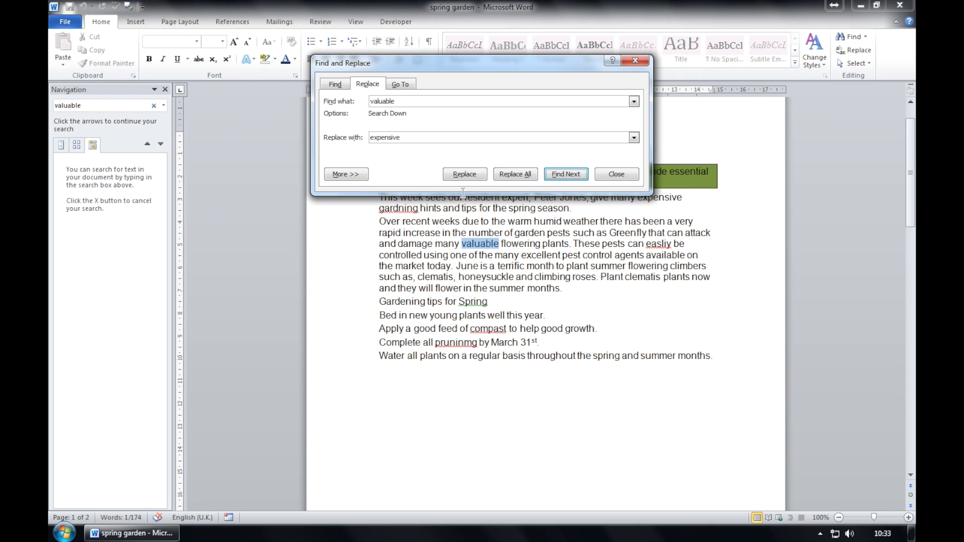
pyautogui.click(464, 174)
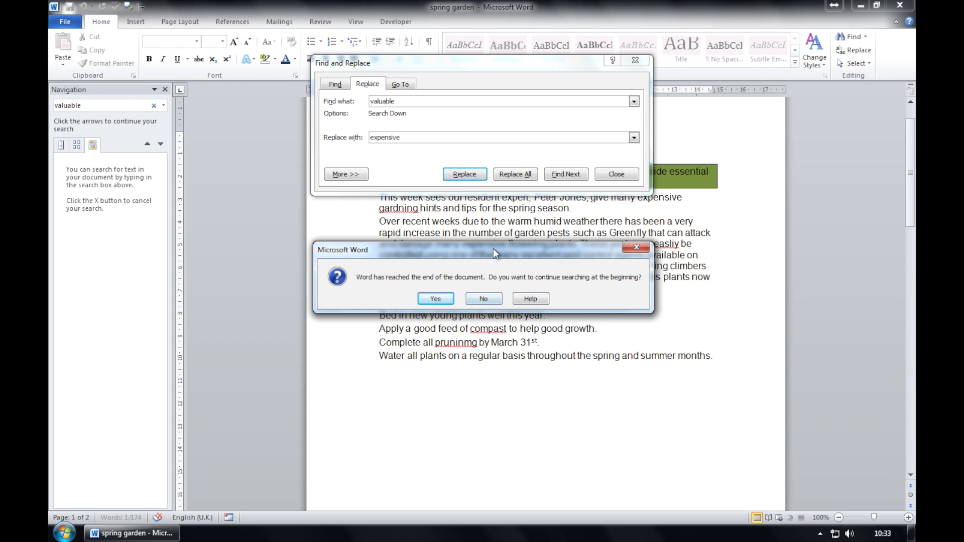
pyautogui.moveTo(493, 249); pyautogui.dragTo(502, 321)
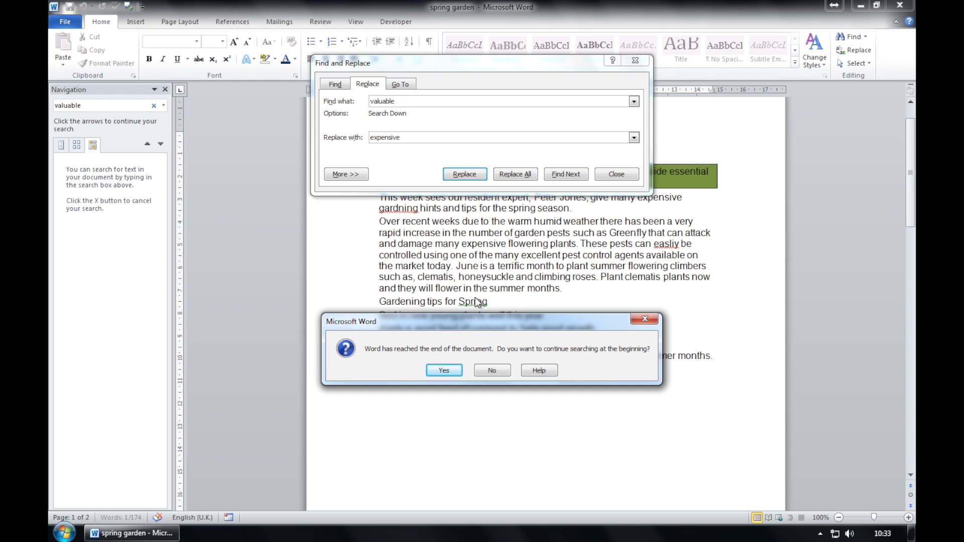
pyautogui.click(449, 374)
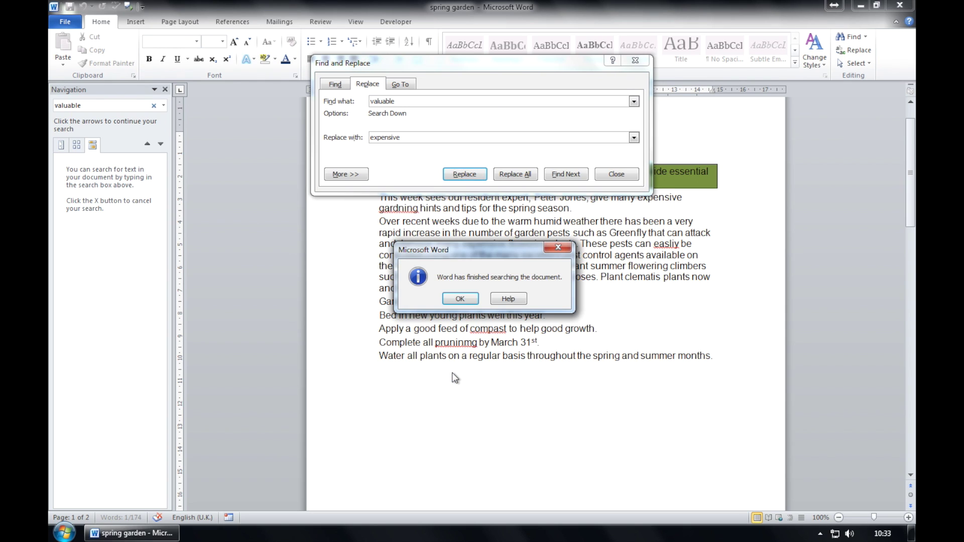
pyautogui.click(459, 299)
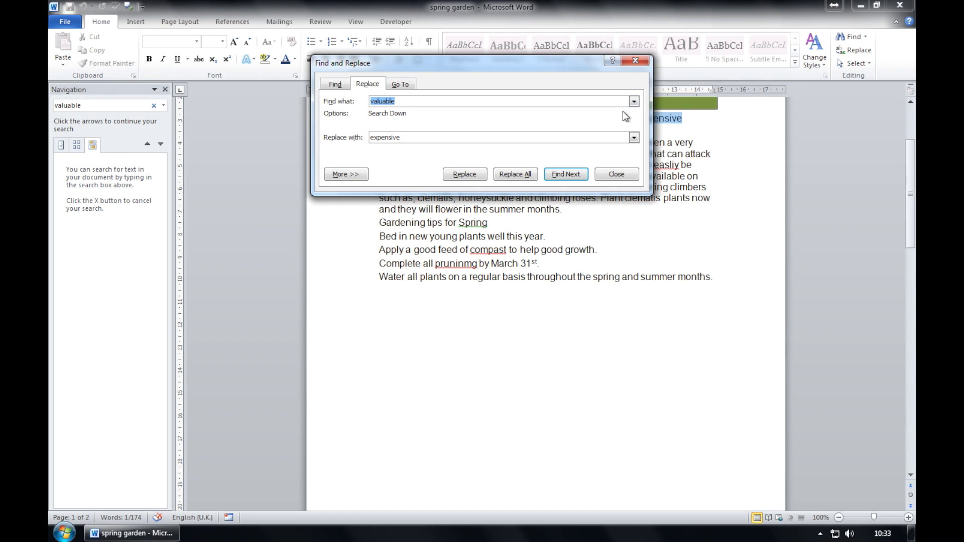
# Clear the previous find and replace terms, and set the search to find paragraph marks and replace them with manual line breaks.
pyautogui.moveTo(534, 69); pyautogui.dragTo(341, 219)
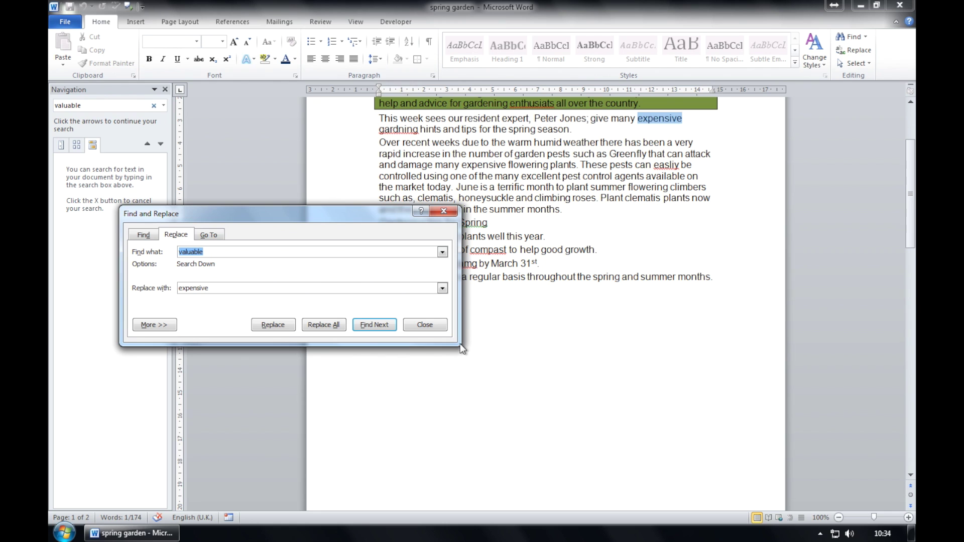
pyautogui.moveTo(381, 216); pyautogui.dragTo(374, 123)
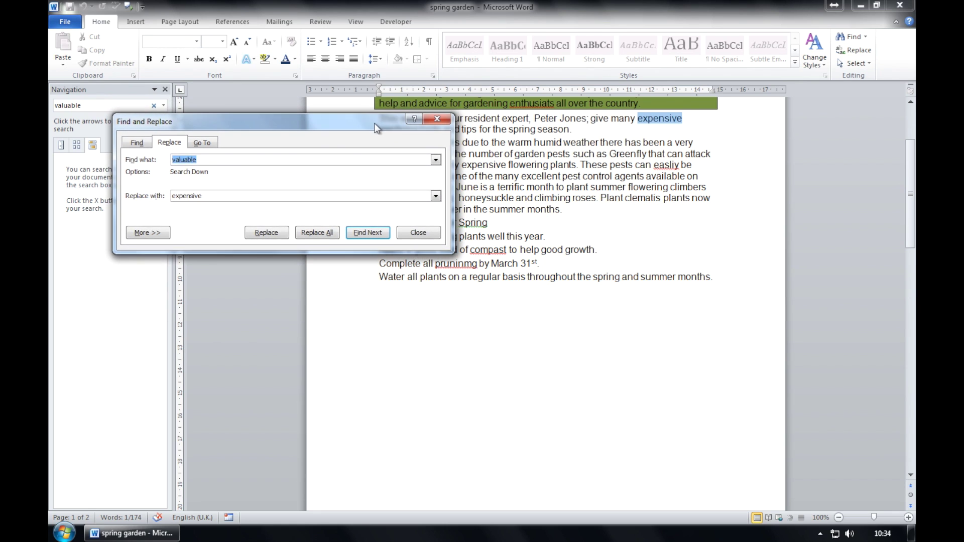
pyautogui.press('Delete')
pyautogui.moveTo(201, 197); pyautogui.dragTo(173, 201)
pyautogui.press('Delete')
pyautogui.click(147, 233)
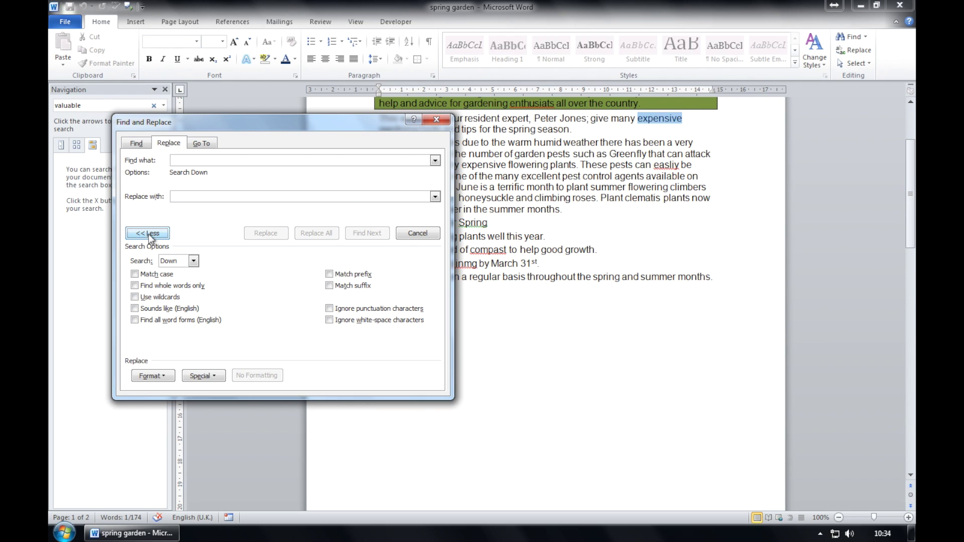
pyautogui.click(203, 376)
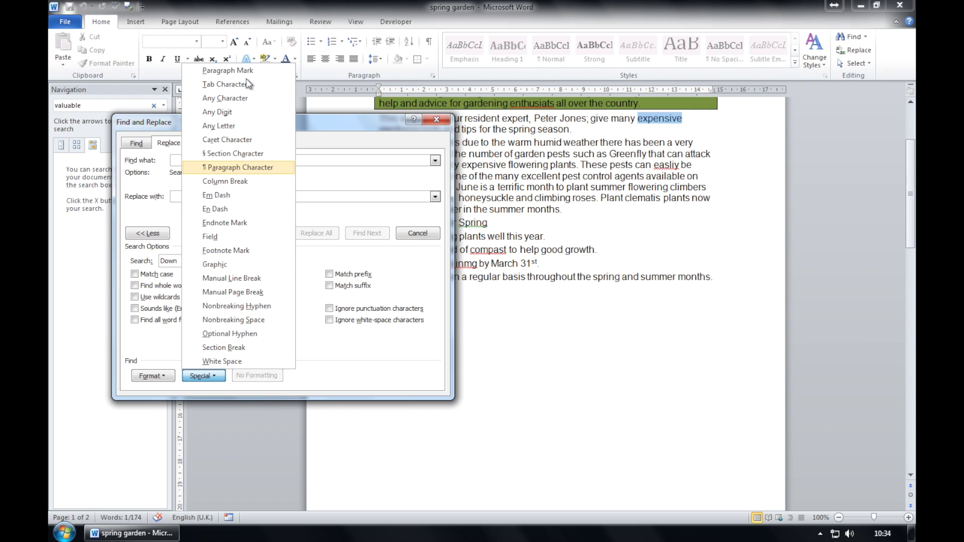
pyautogui.click(228, 71)
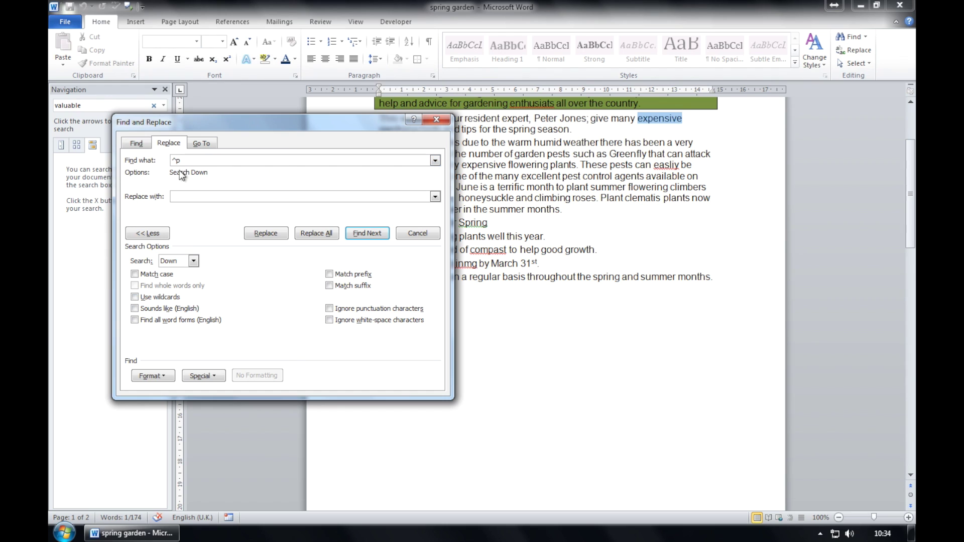
pyautogui.click(194, 197)
pyautogui.click(194, 376)
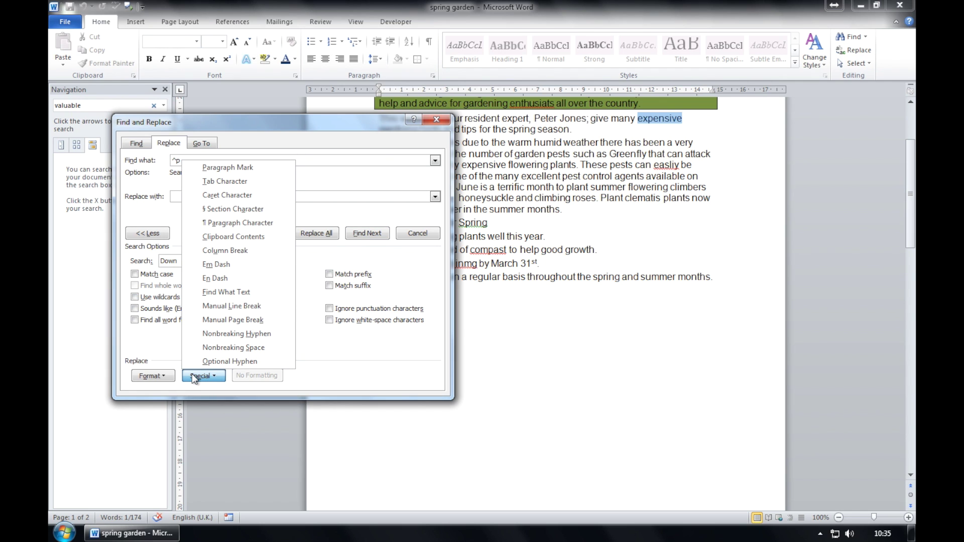
pyautogui.click(224, 306)
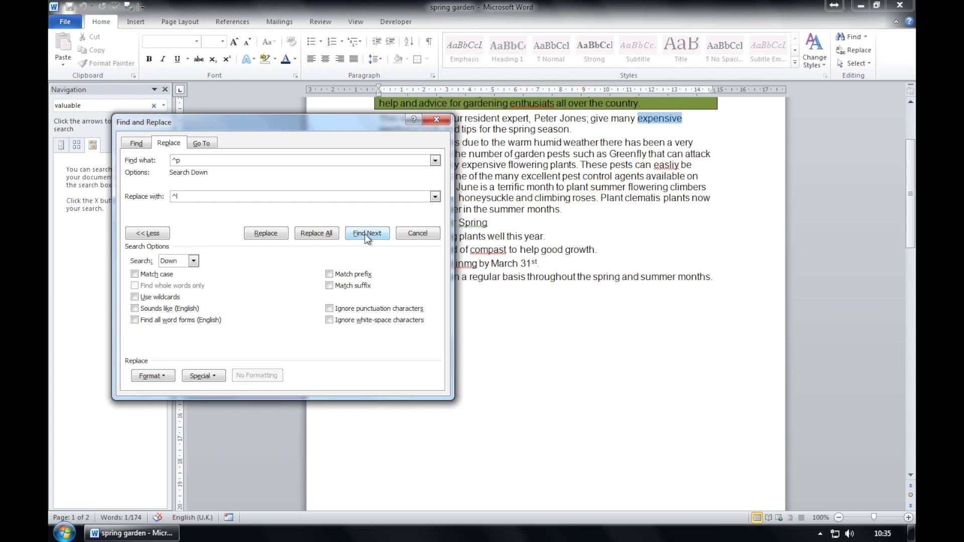
# Replace all paragraph marks in the whole document with manual line breaks and close Find and Replace.
pyautogui.click(319, 234)
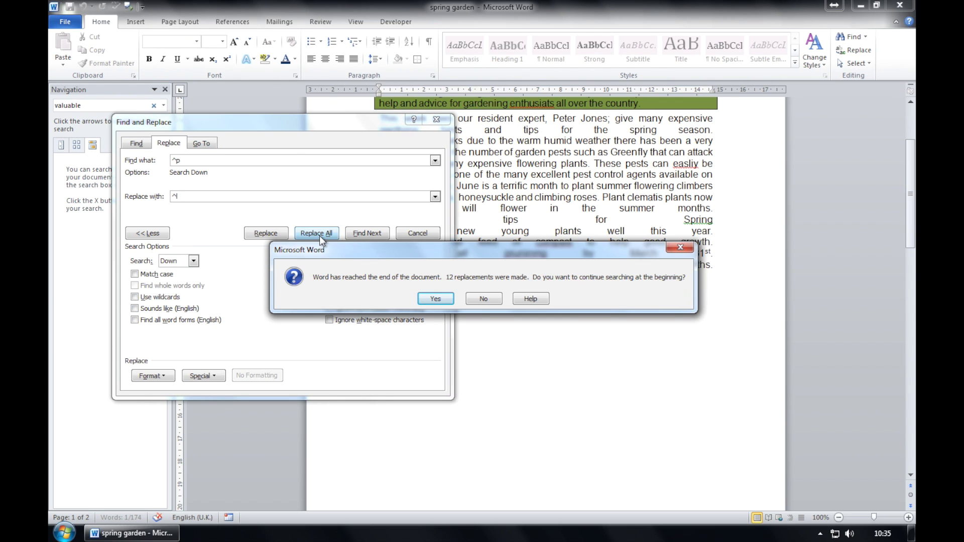
pyautogui.click(434, 299)
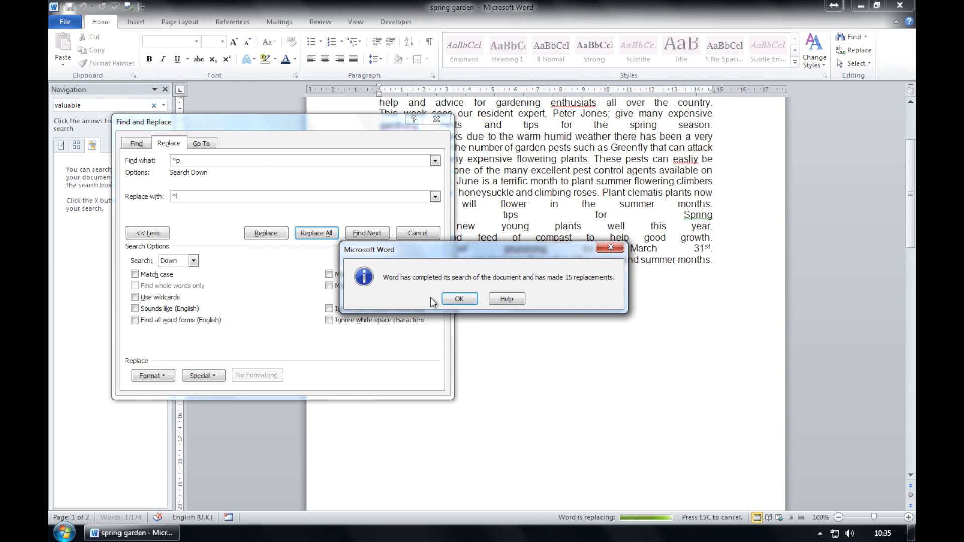
pyautogui.click(459, 299)
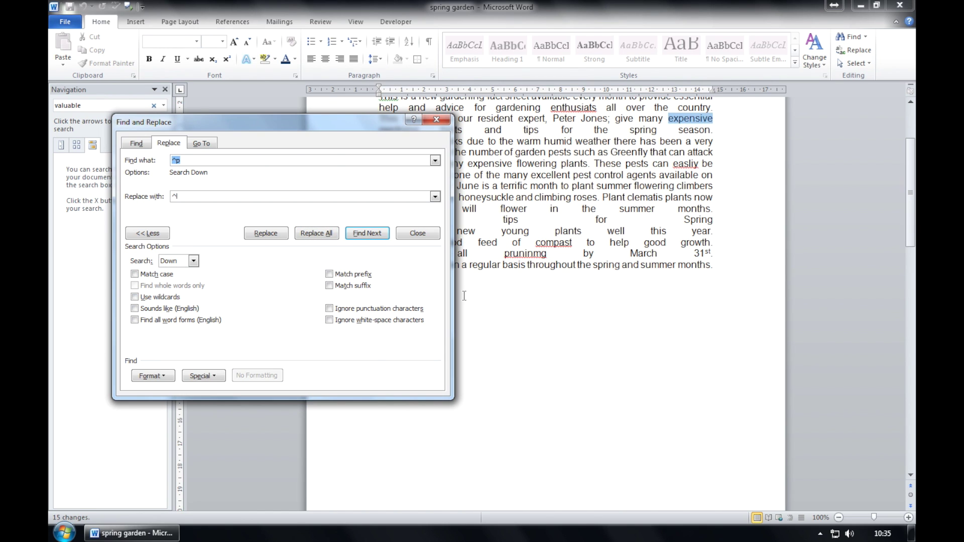
pyautogui.click(417, 233)
# Check the altered text layout and undo the replacement of paragraph marks with line breaks.
pyautogui.scroll(5, 593, 262)
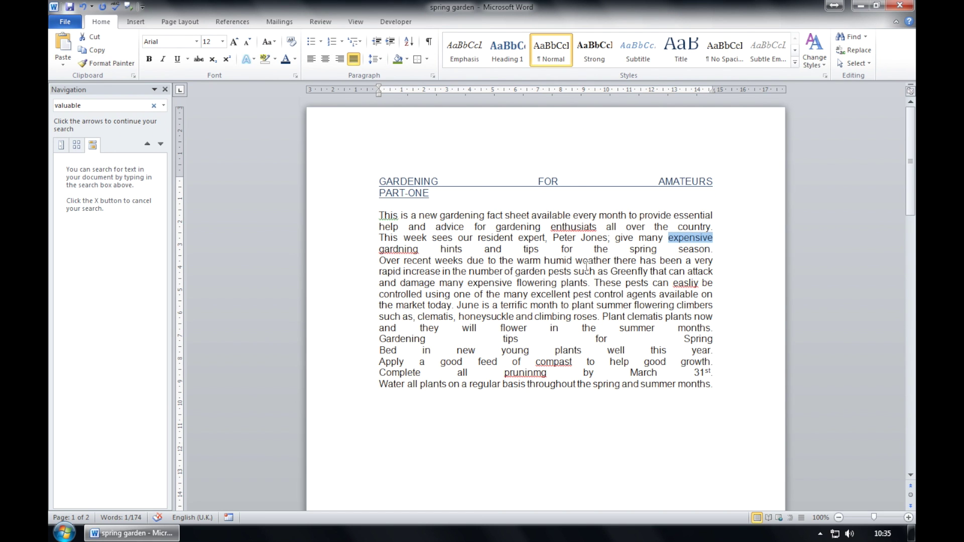
pyautogui.click(693, 269)
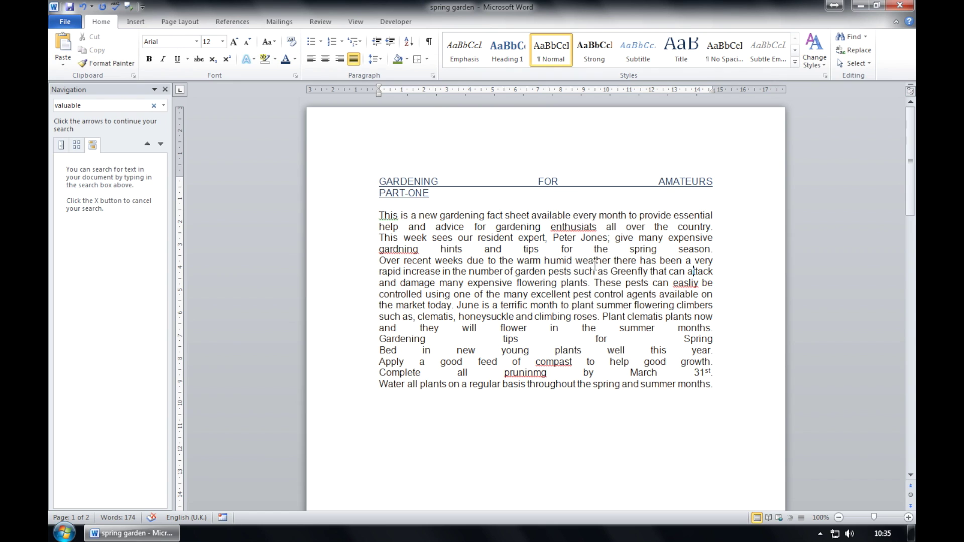
pyautogui.click(83, 7)
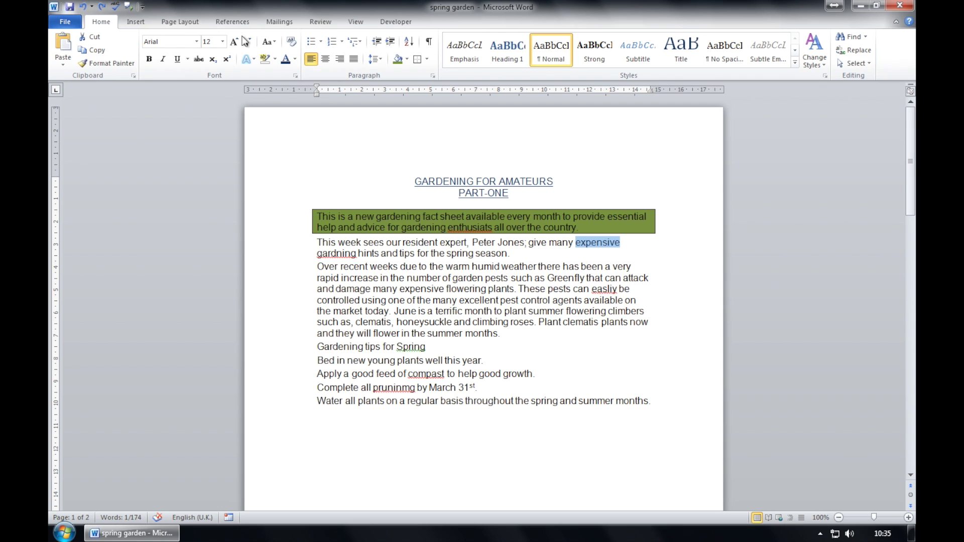
# Insert a header in the built-in Blank (Three Columns) style.
pyautogui.click(136, 22)
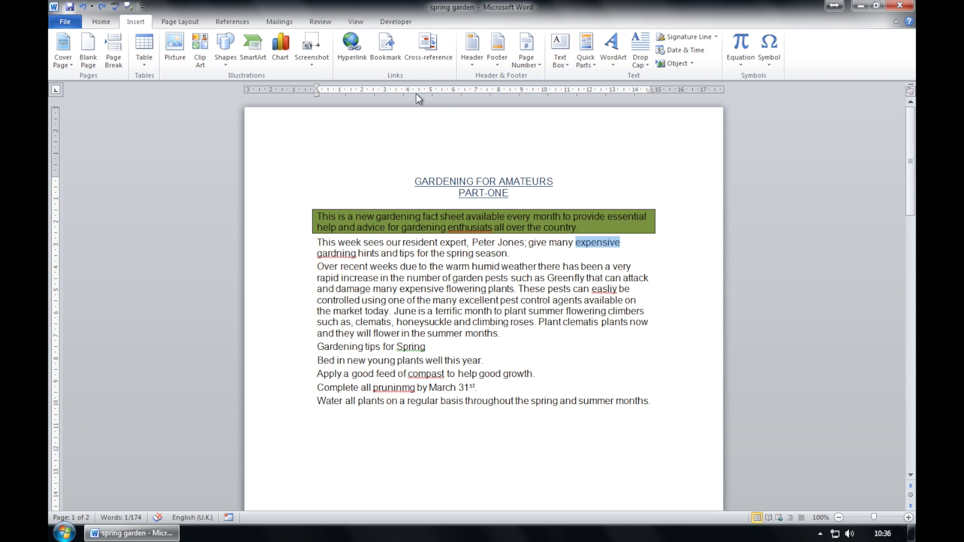
pyautogui.click(474, 58)
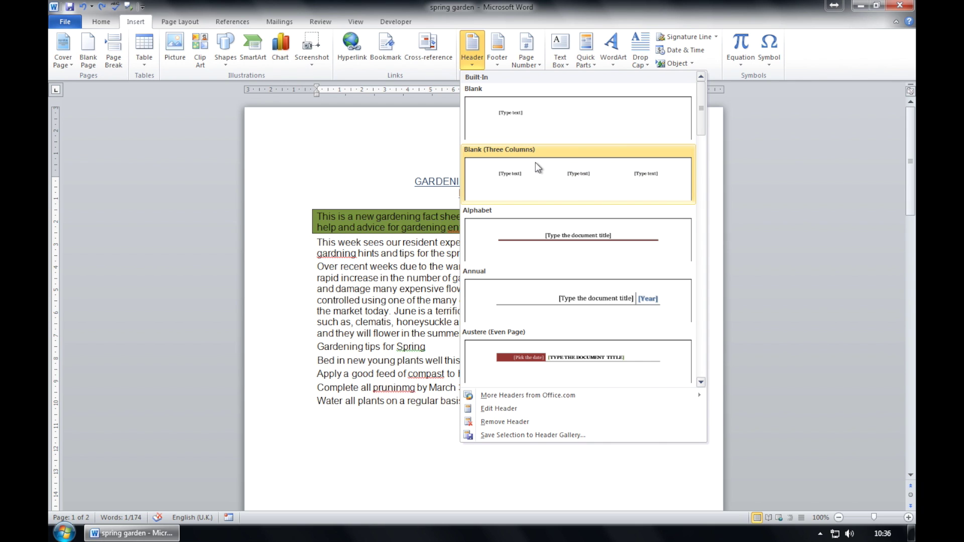
pyautogui.click(581, 184)
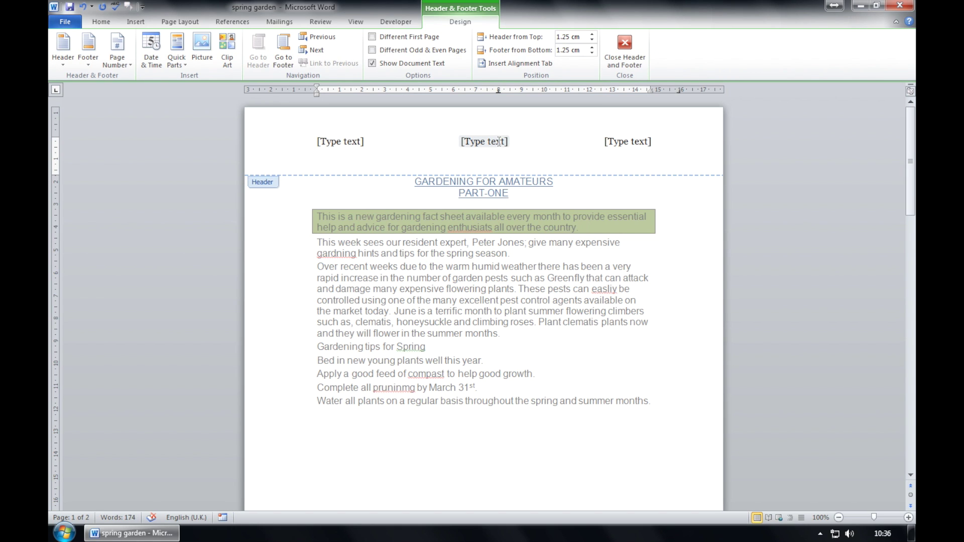
# Insert the date in the 11/06/2015 format in place of the header's centre placeholder text.
pyautogui.click(497, 142)
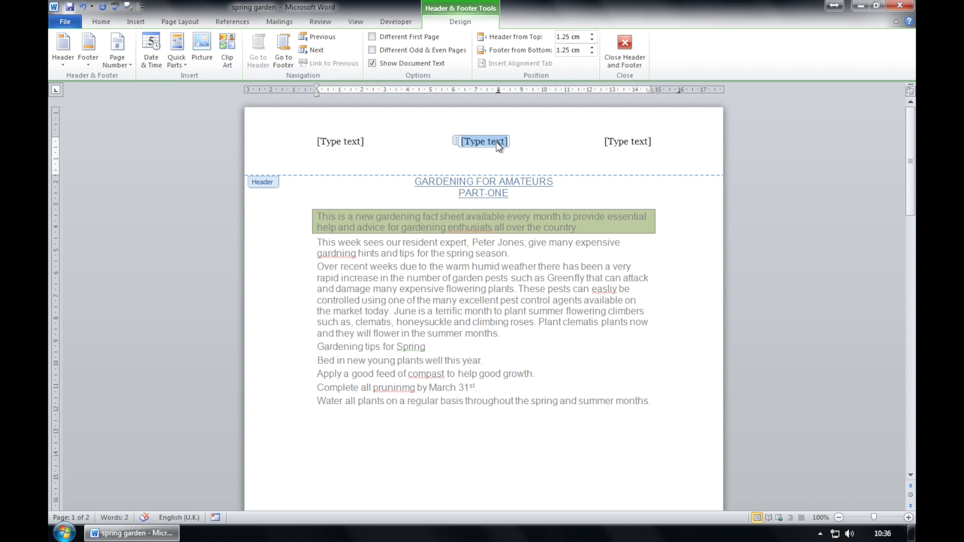
pyautogui.click(156, 64)
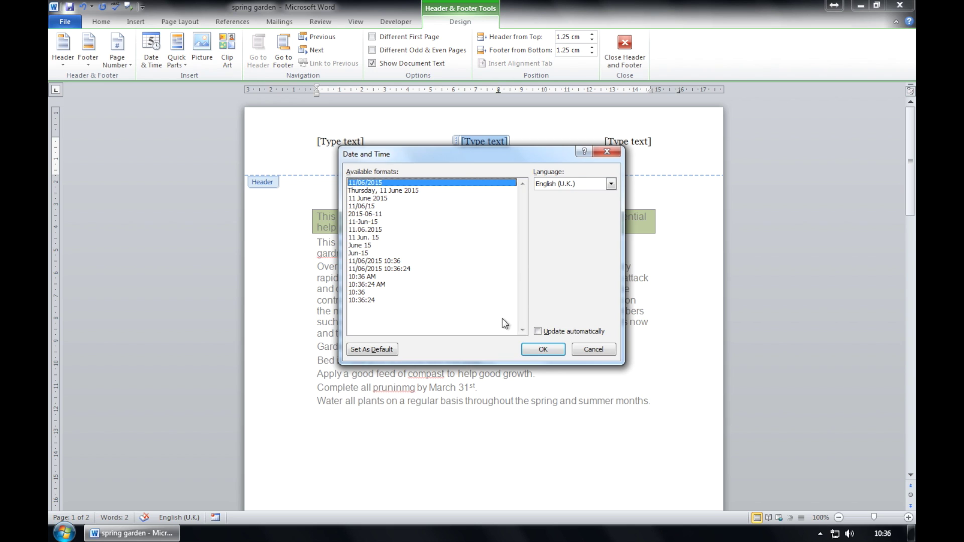
pyautogui.click(543, 349)
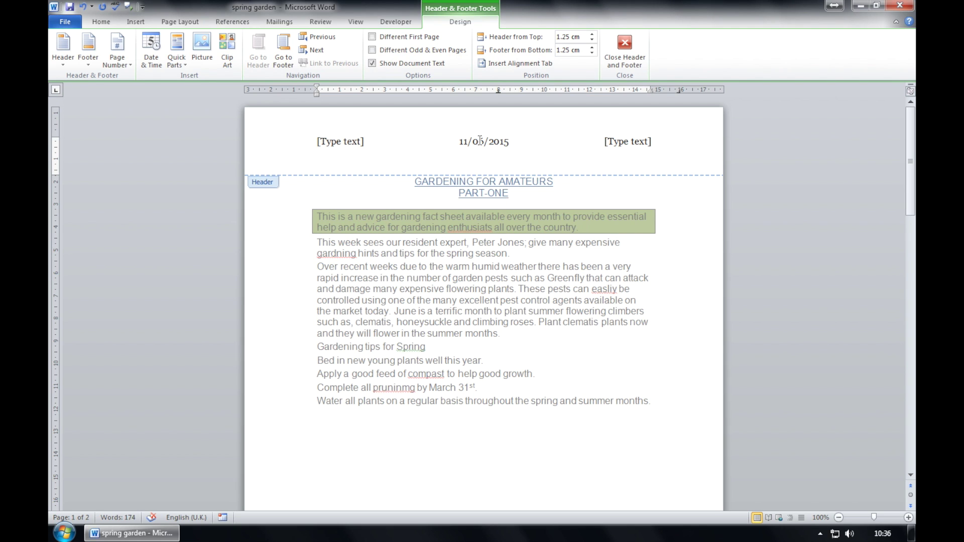
# Set the header date to update automatically, keeping the 11/06/2015 format.
pyautogui.click(153, 60)
pyautogui.moveTo(500, 161); pyautogui.dragTo(248, 131)
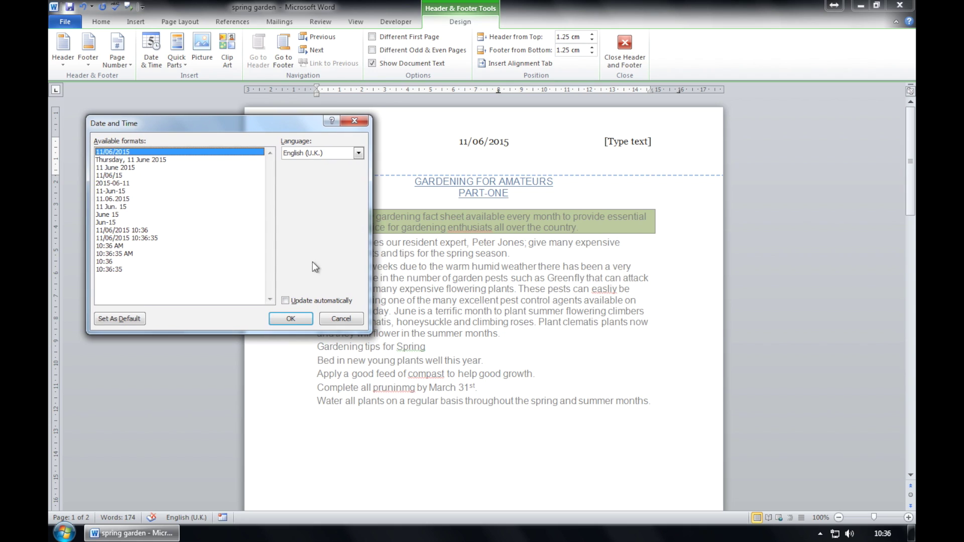
pyautogui.click(285, 300)
pyautogui.click(290, 319)
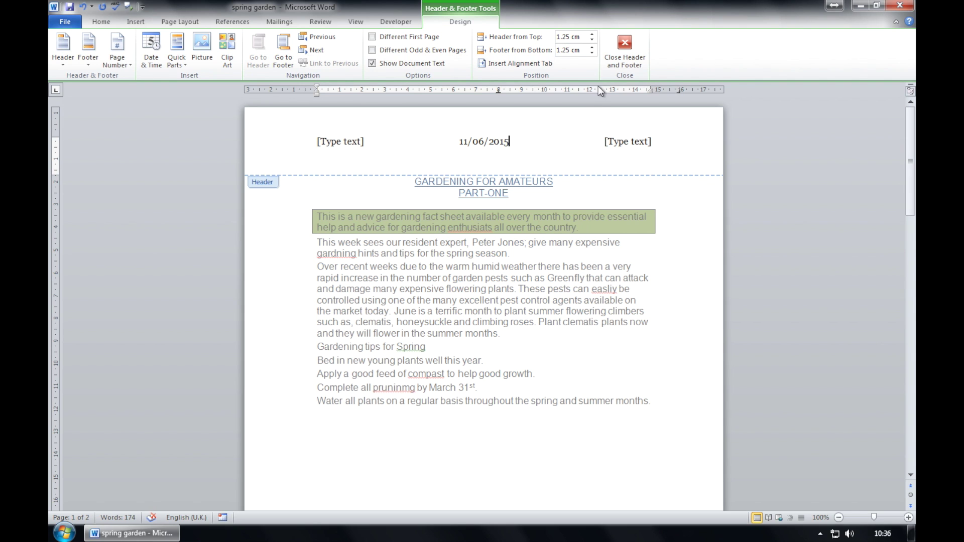
# Close the header and save the document.
pyautogui.click(625, 44)
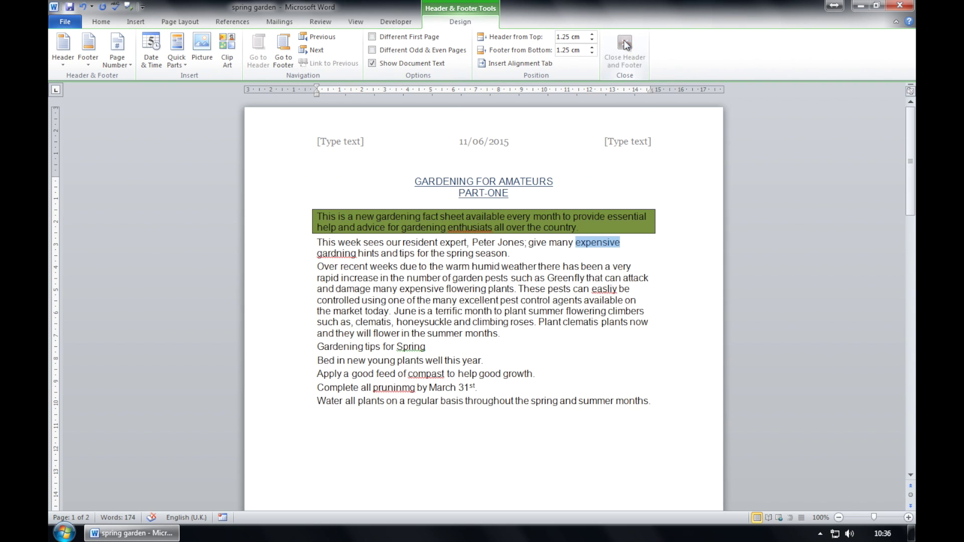
pyautogui.click(65, 22)
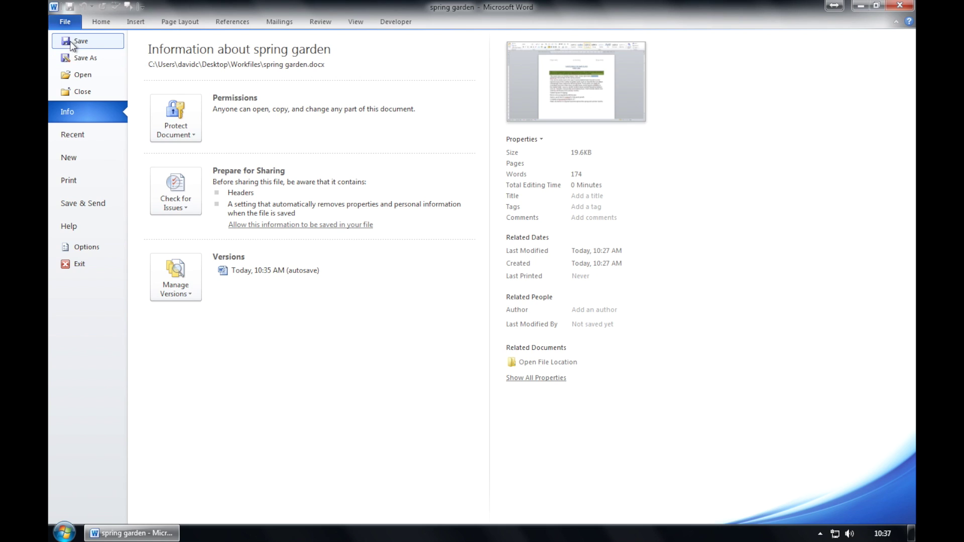
pyautogui.click(72, 44)
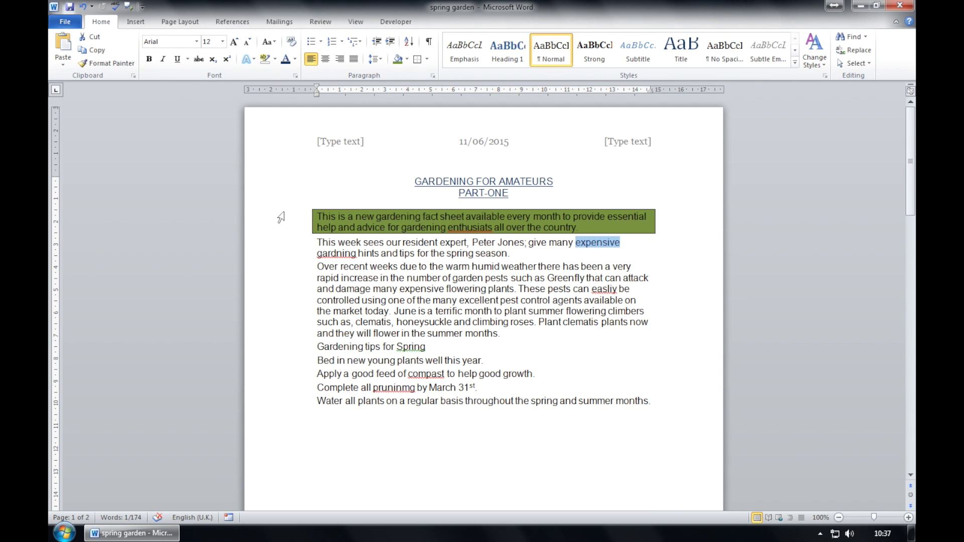
# Justify the three body paragraphs from "This is a new gardening fact sheet" to "flower in the summer months".
pyautogui.click(319, 218)
pyautogui.moveTo(319, 218); pyautogui.dragTo(507, 335)
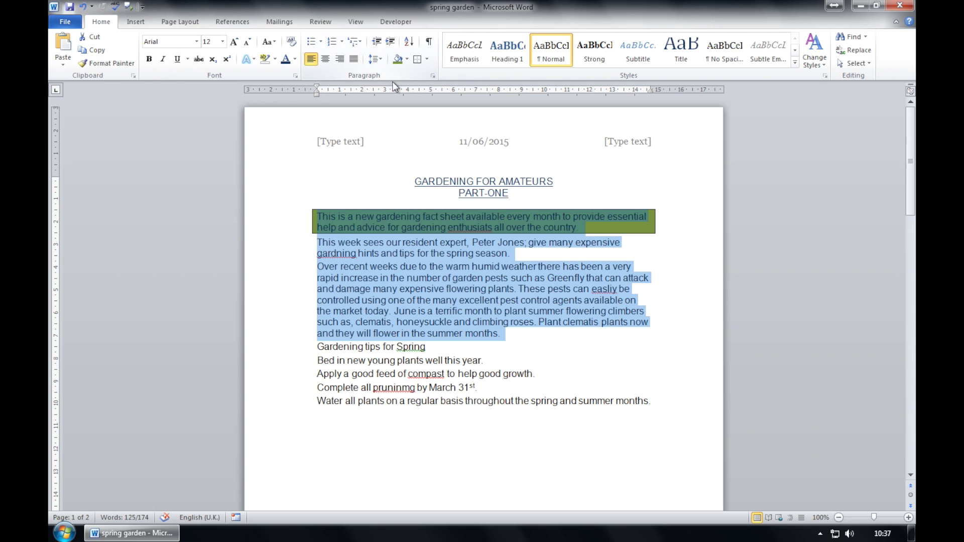
pyautogui.click(354, 59)
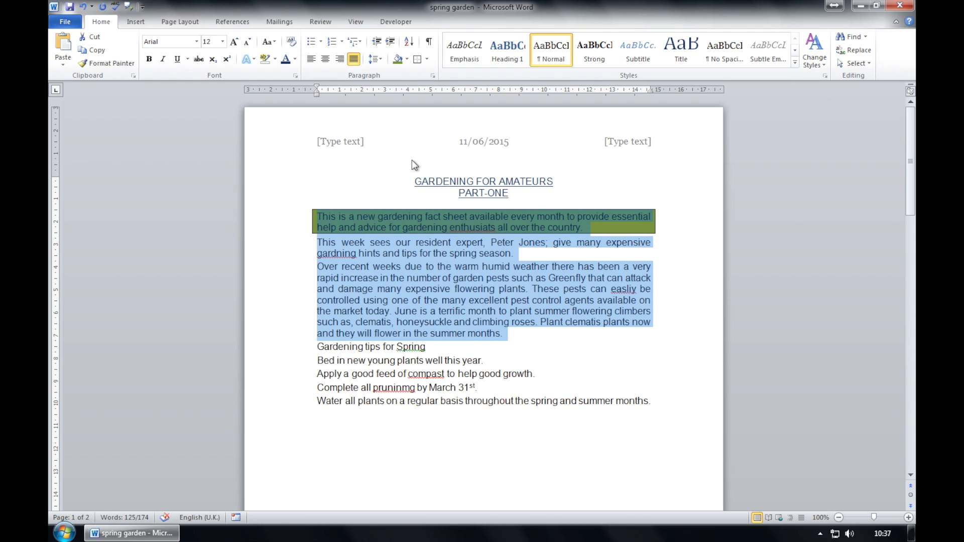
# Set the line spacing of the three selected paragraphs to 1.5 lines.
pyautogui.click(433, 77)
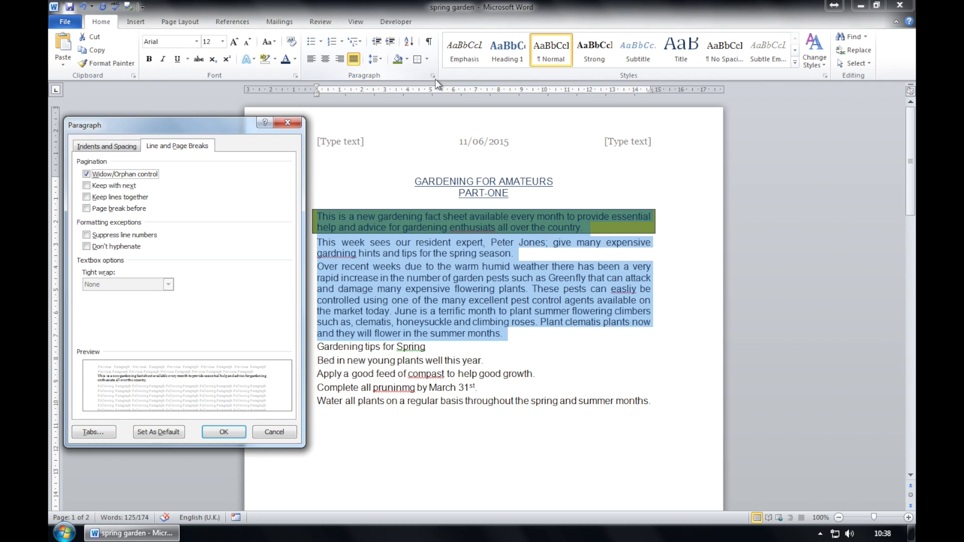
pyautogui.click(104, 144)
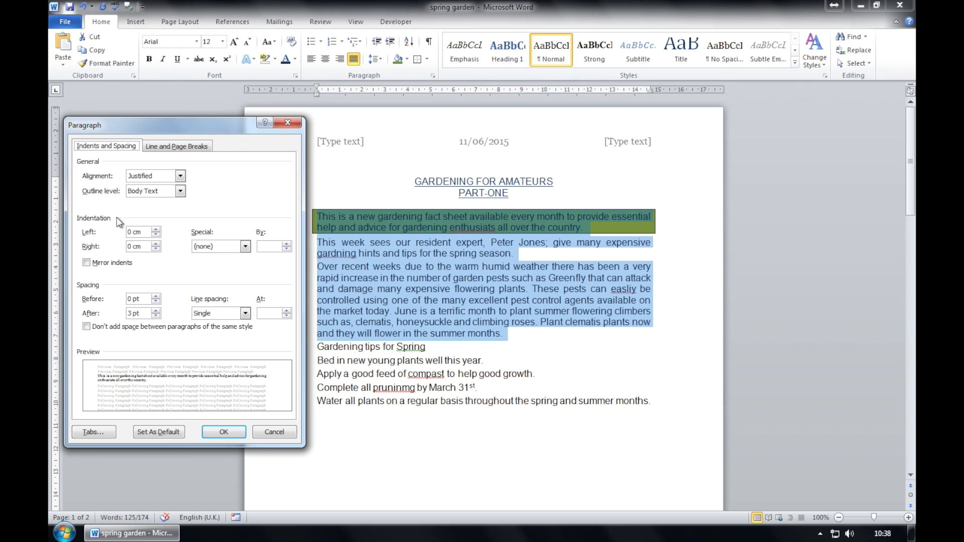
pyautogui.click(245, 312)
pyautogui.click(243, 332)
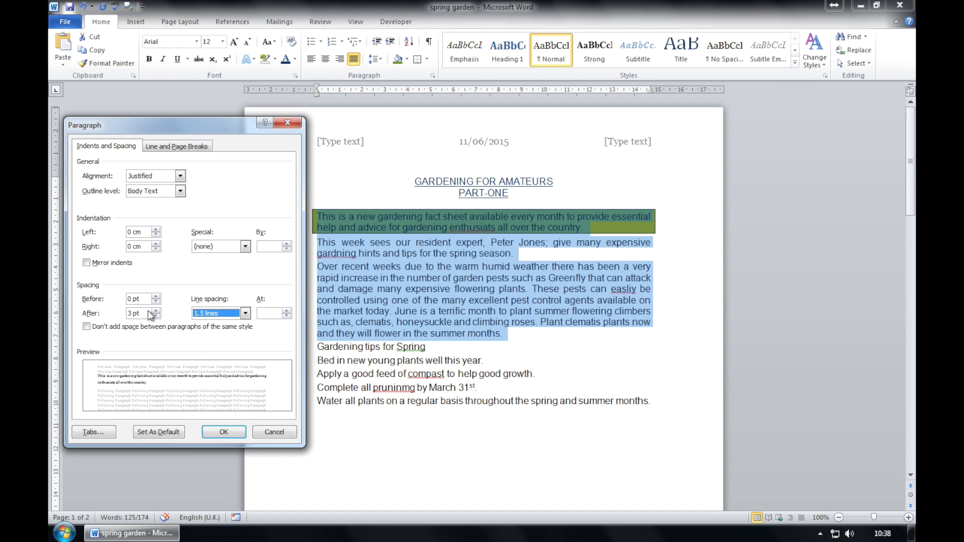
pyautogui.click(221, 433)
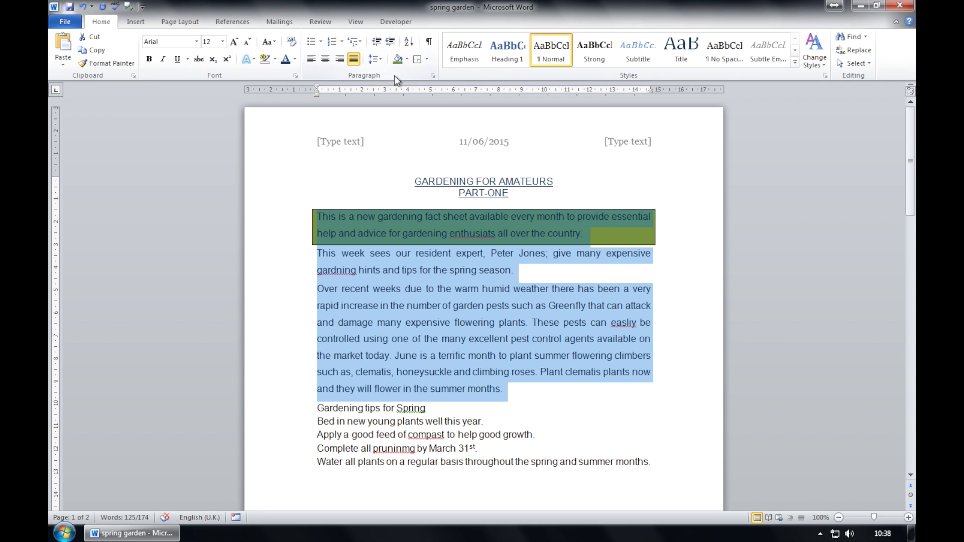
# Set the spacing after the three selected paragraphs to 6 pt.
pyautogui.click(433, 75)
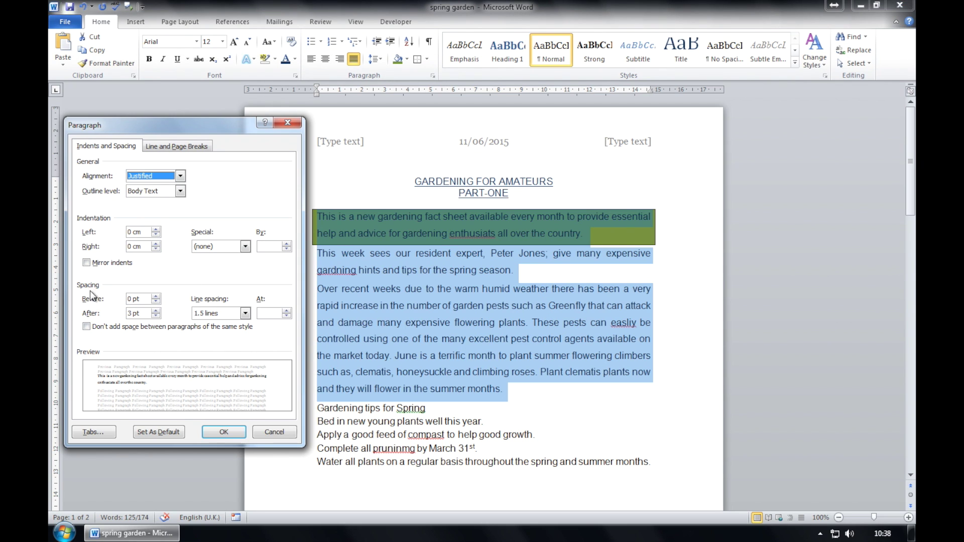
pyautogui.click(157, 311)
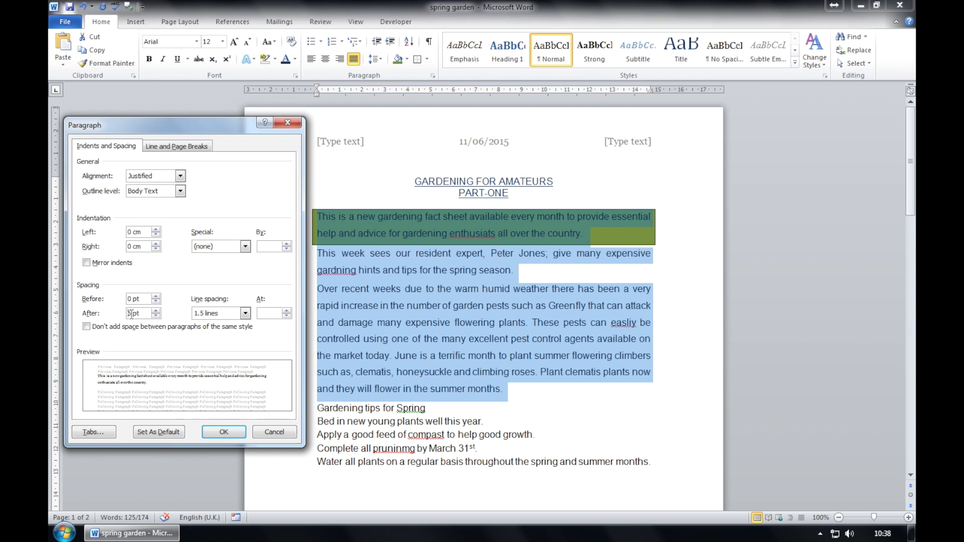
pyautogui.click(227, 436)
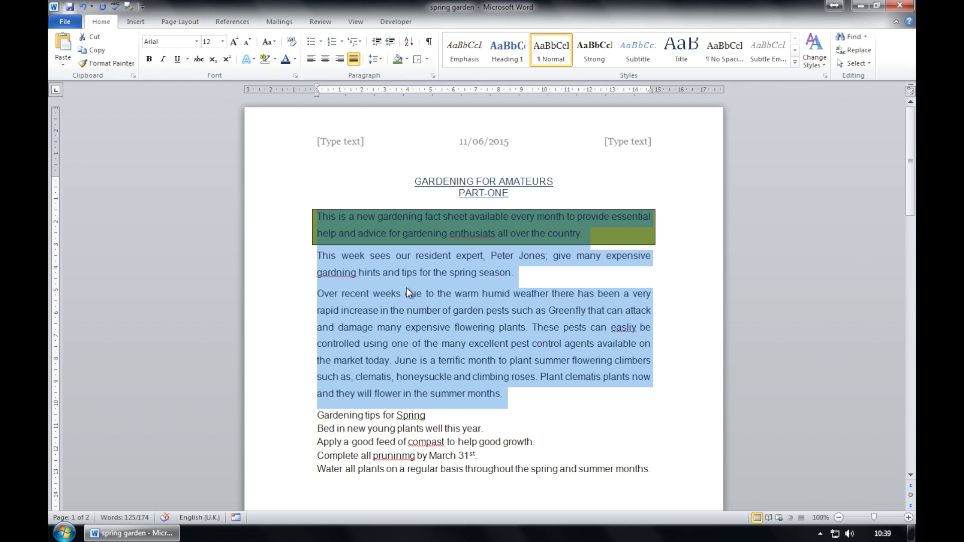
# Replace the word "month" with "week" in the green shaded paragraph.
pyautogui.click(452, 238)
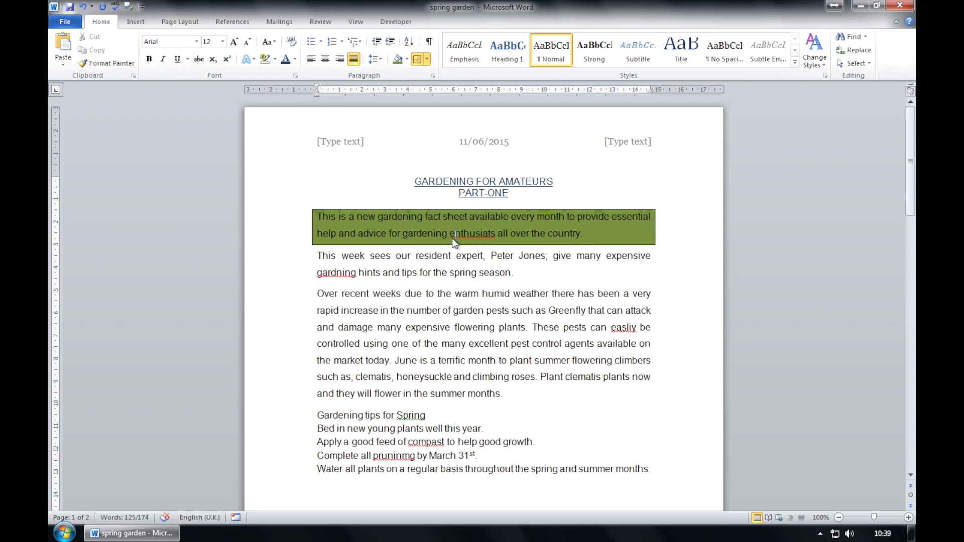
pyautogui.moveTo(565, 215); pyautogui.dragTo(541, 212)
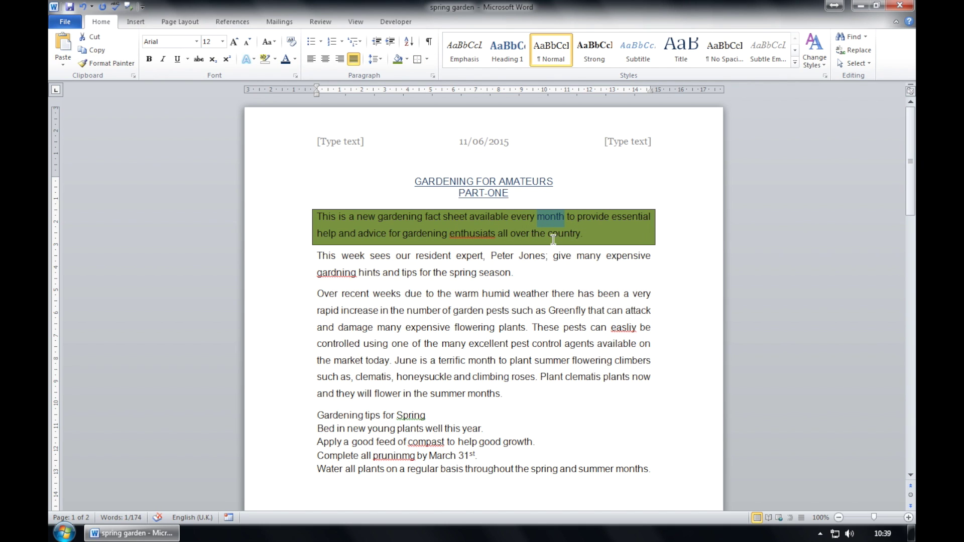
pyautogui.write('week')
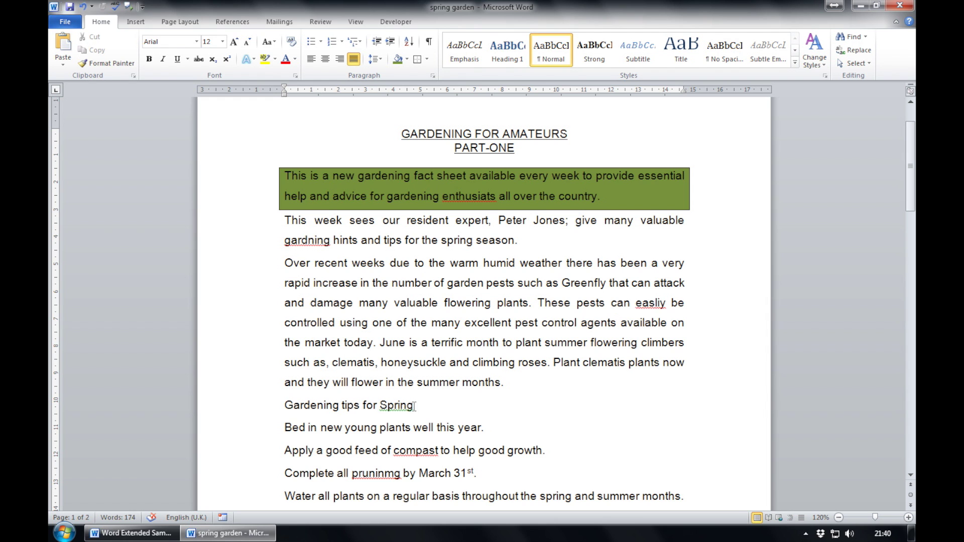
# Remove the superscript effect from the "st" of "March 31st" in the gardening tips, using the Font settings.
pyautogui.moveTo(907, 179); pyautogui.dragTo(908, 201)
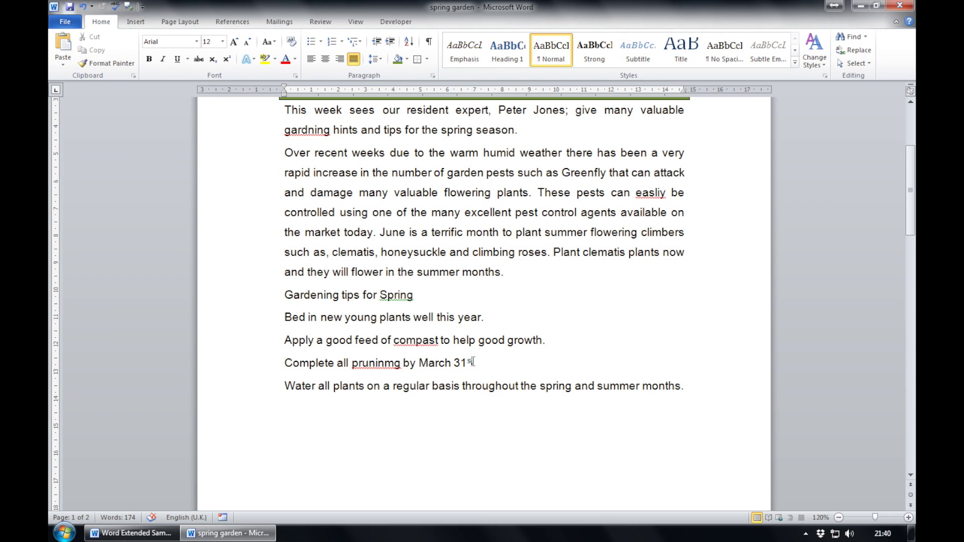
pyautogui.moveTo(474, 362); pyautogui.dragTo(467, 363)
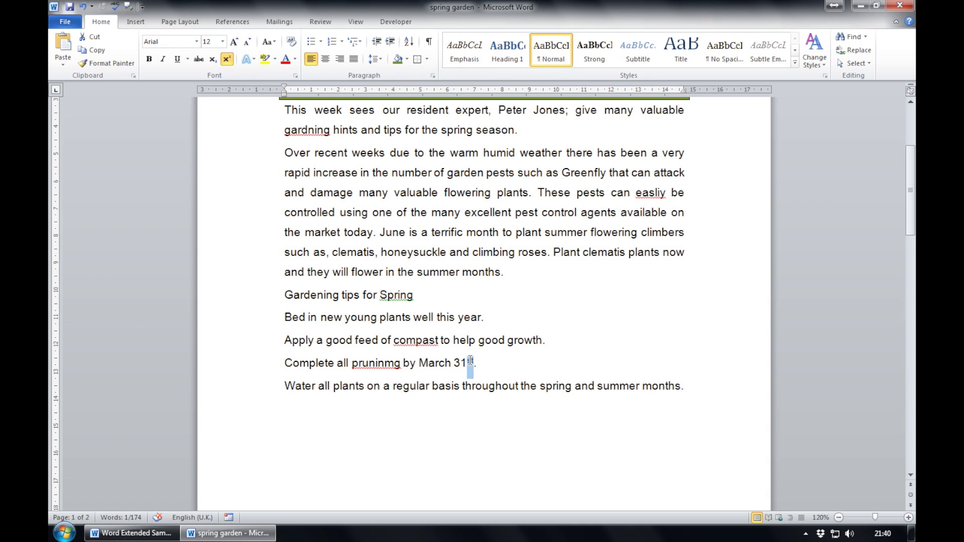
pyautogui.click(228, 59)
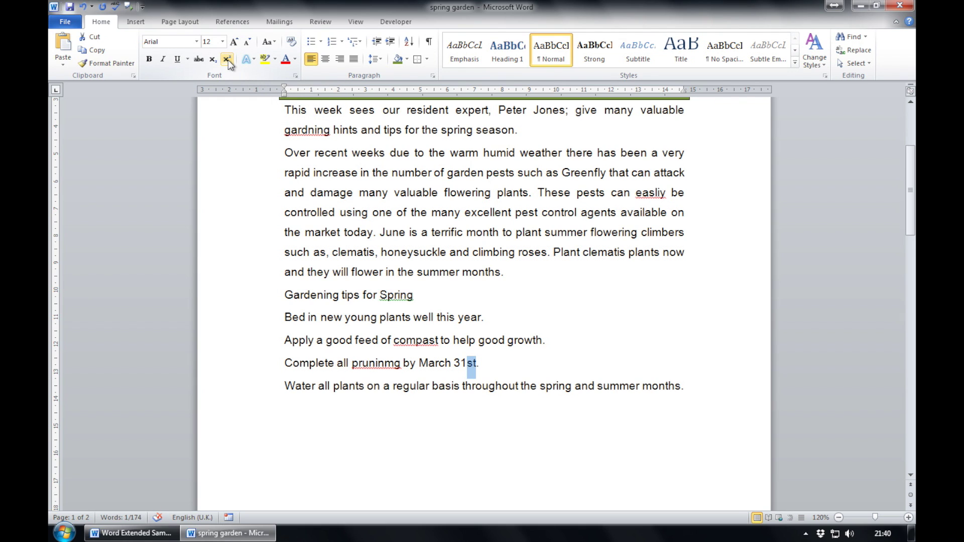
pyautogui.click(228, 59)
pyautogui.click(295, 76)
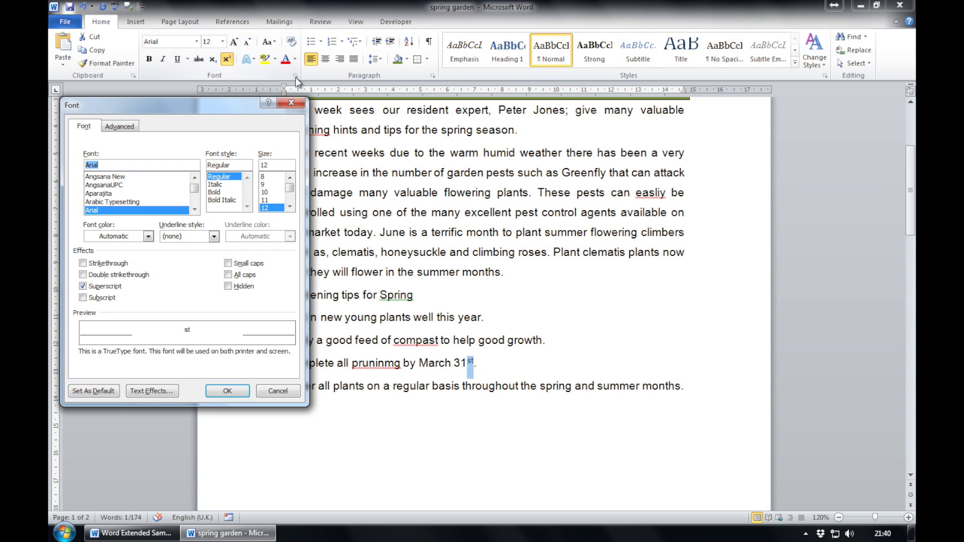
pyautogui.click(85, 287)
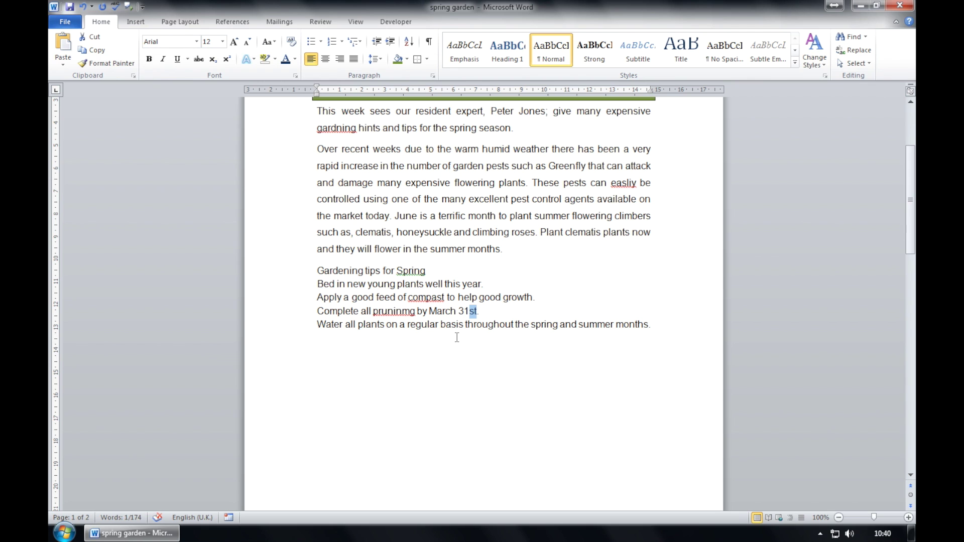
# Insert a space and the copyright symbol © after "Special Offers This Week" on page 2.
pyautogui.scroll(3, 452, 339)
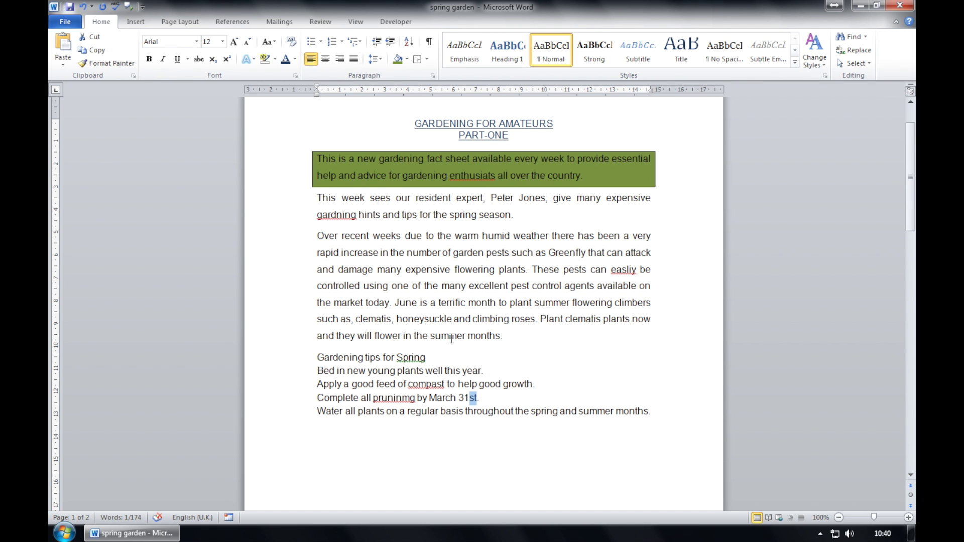
pyautogui.scroll(-20, 448, 352)
pyautogui.scroll(6, 447, 355)
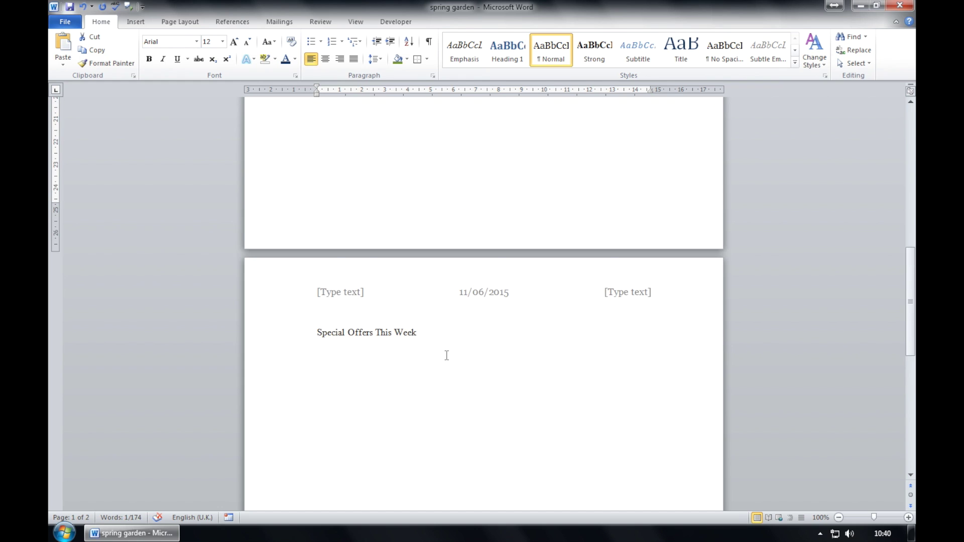
pyautogui.scroll(-1, 447, 355)
pyautogui.click(432, 307)
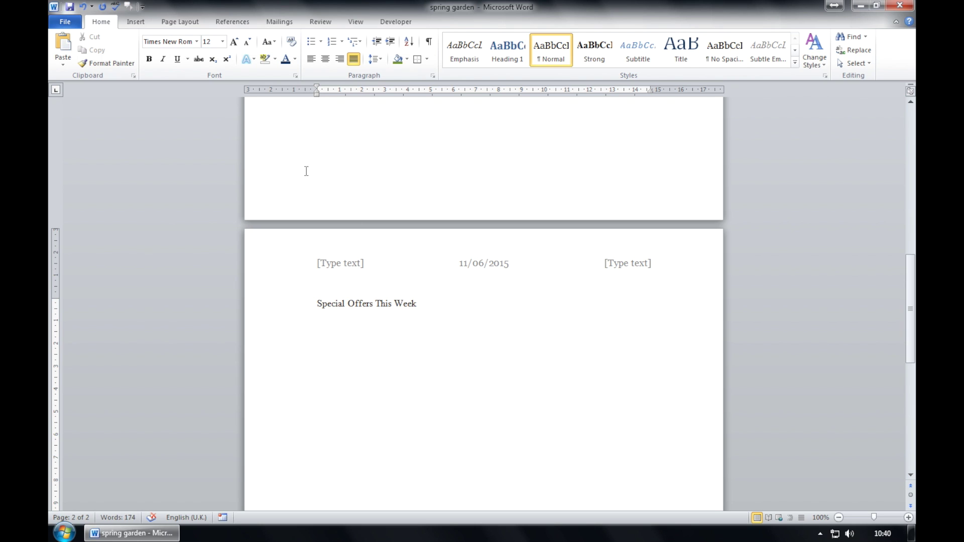
pyautogui.click(141, 25)
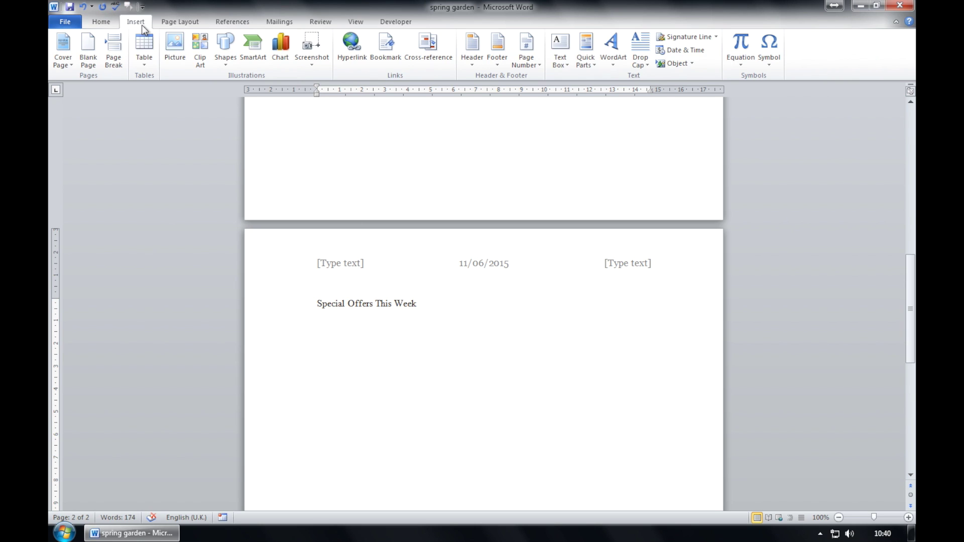
pyautogui.click(774, 61)
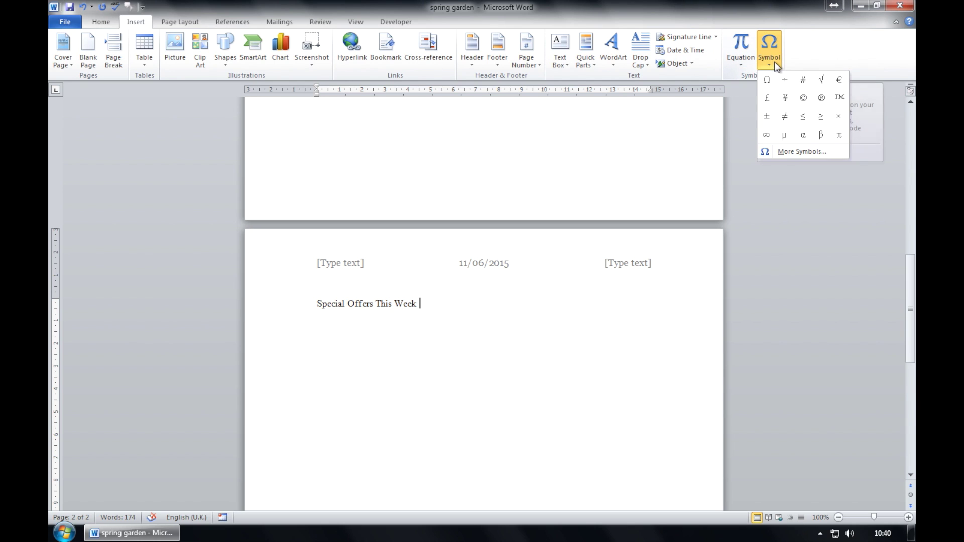
pyautogui.click(804, 99)
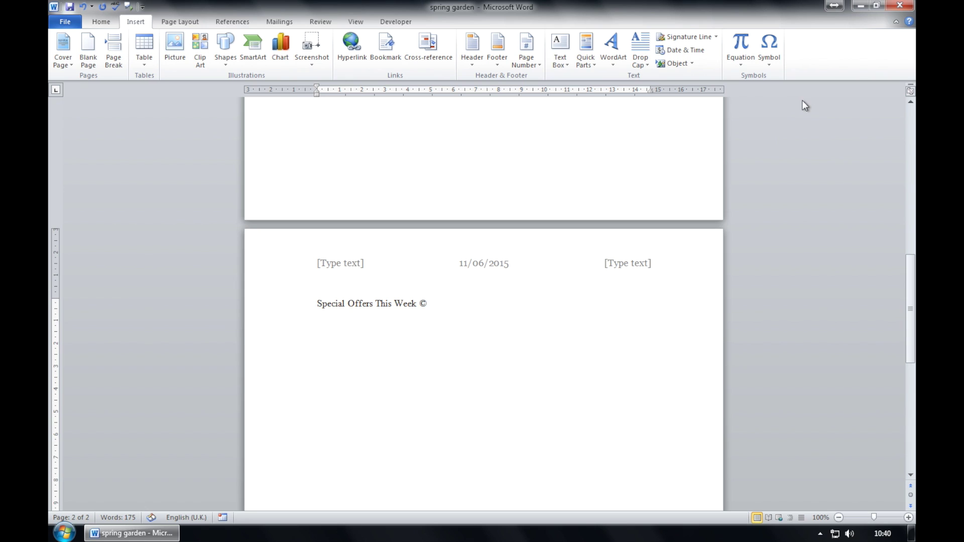
# Split the long third paragraph so that a new paragraph starts at "June is a terrific month".
pyautogui.scroll(15, 467, 358)
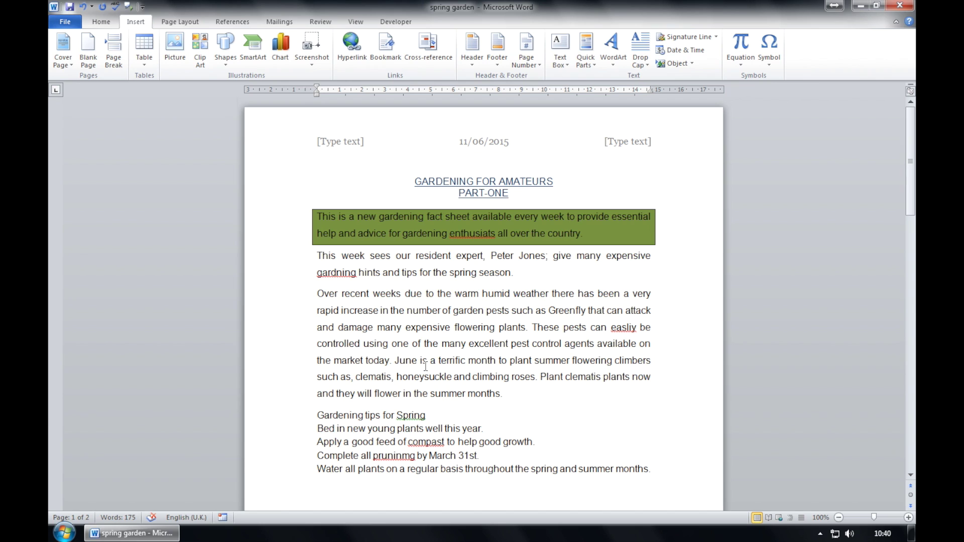
pyautogui.click(397, 361)
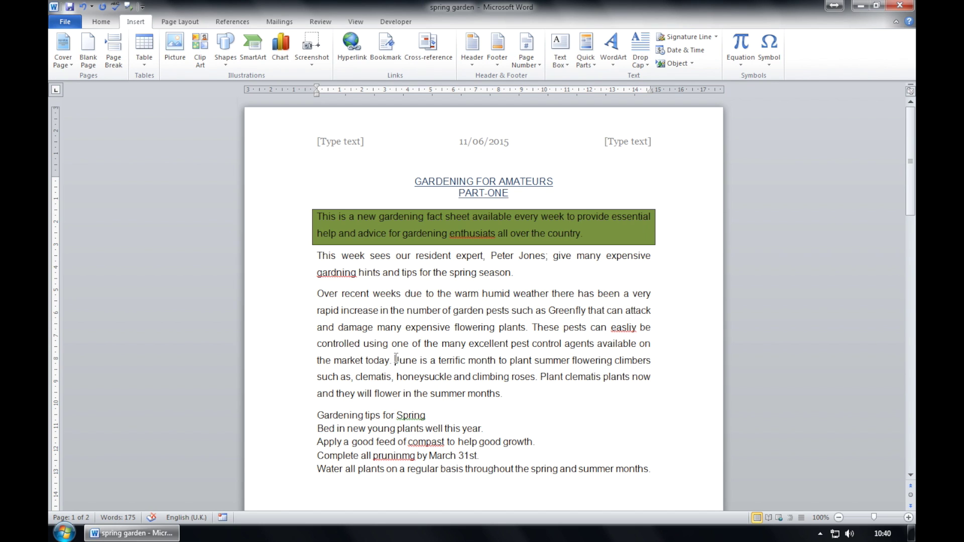
pyautogui.press('Return')
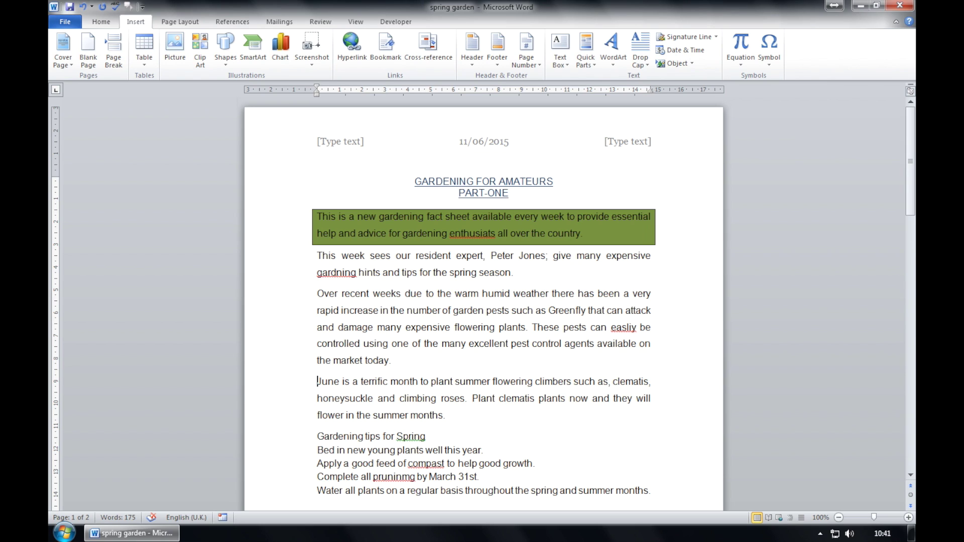
pyautogui.scroll(-1, 431, 373)
pyautogui.scroll(-3, 430, 373)
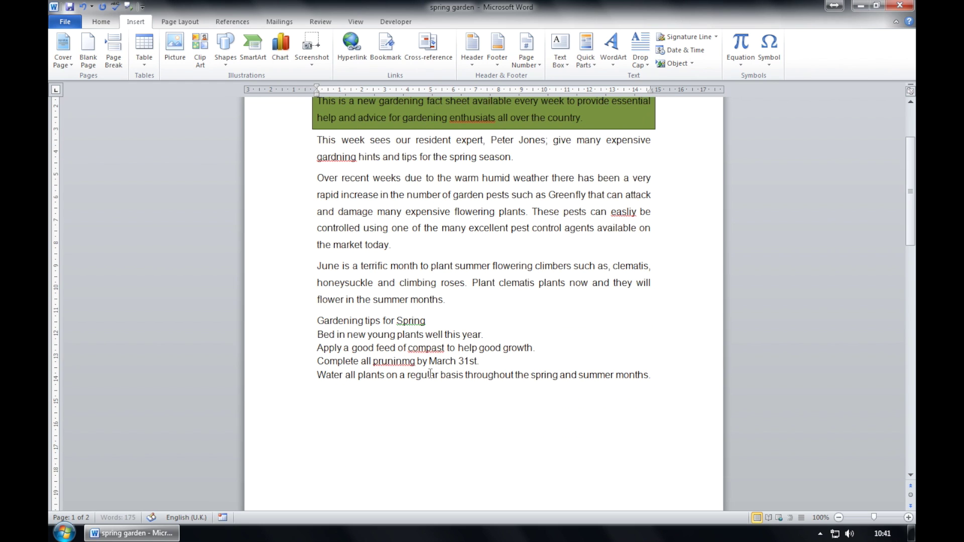
# Apply the italred style to the heading "Gardening tips for Spring".
pyautogui.click(430, 324)
pyautogui.moveTo(430, 324); pyautogui.dragTo(318, 323)
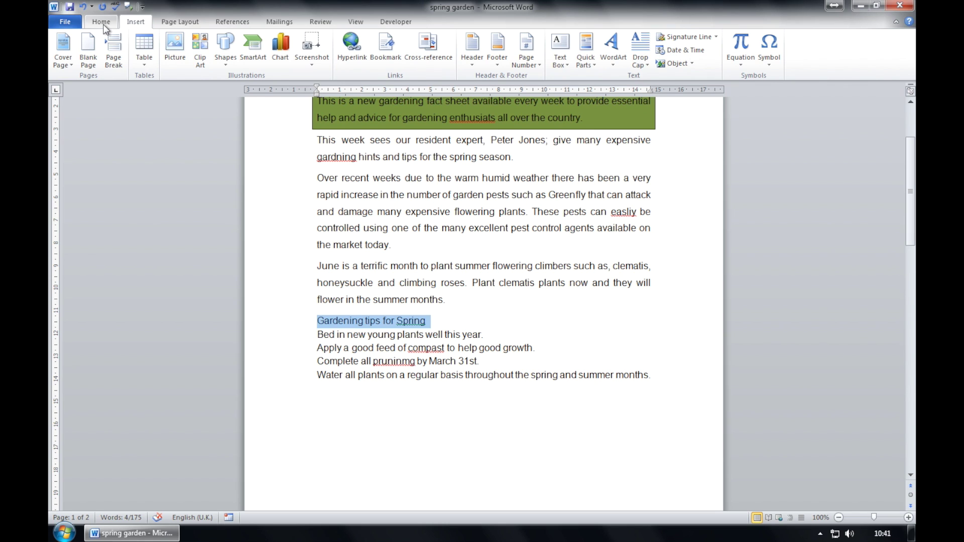
pyautogui.click(101, 23)
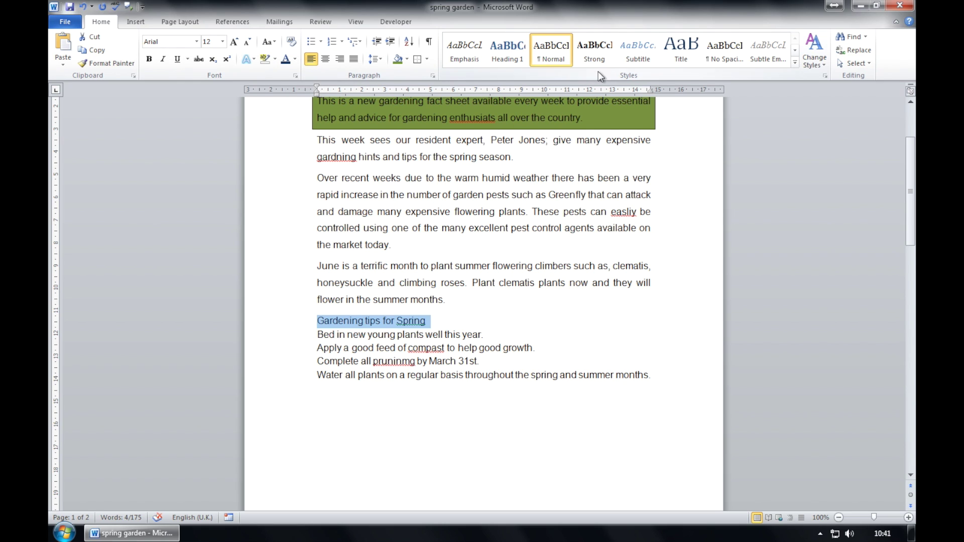
pyautogui.click(827, 68)
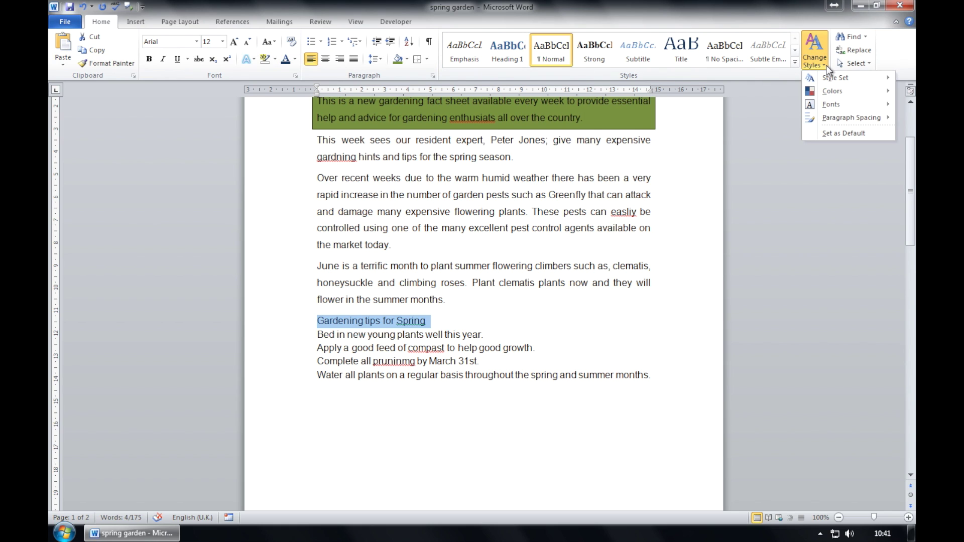
pyautogui.moveTo(843, 120)
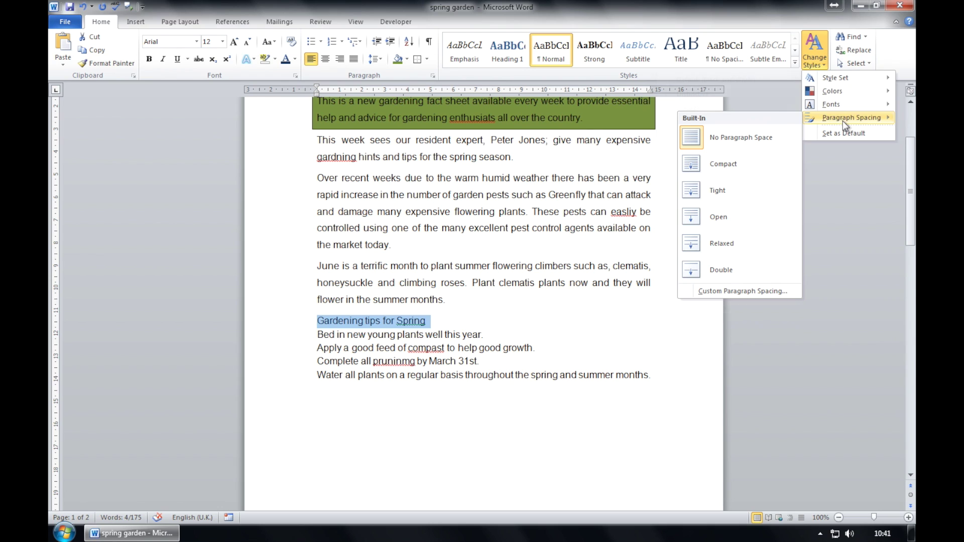
pyautogui.click(822, 58)
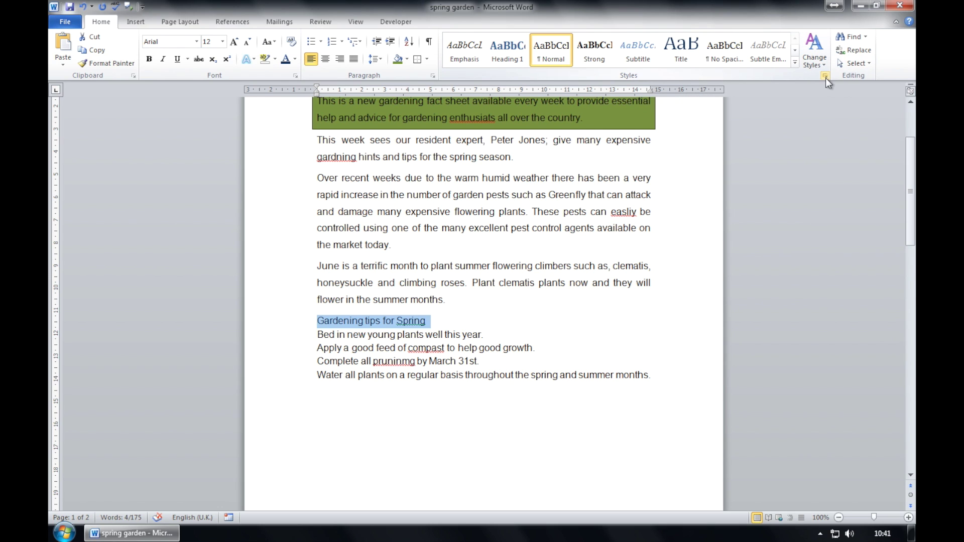
pyautogui.click(825, 76)
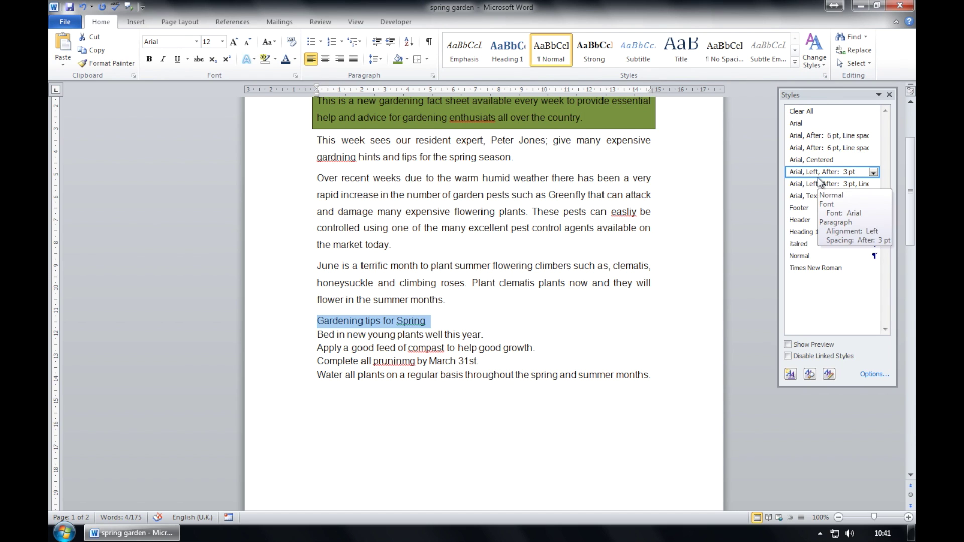
pyautogui.click(810, 245)
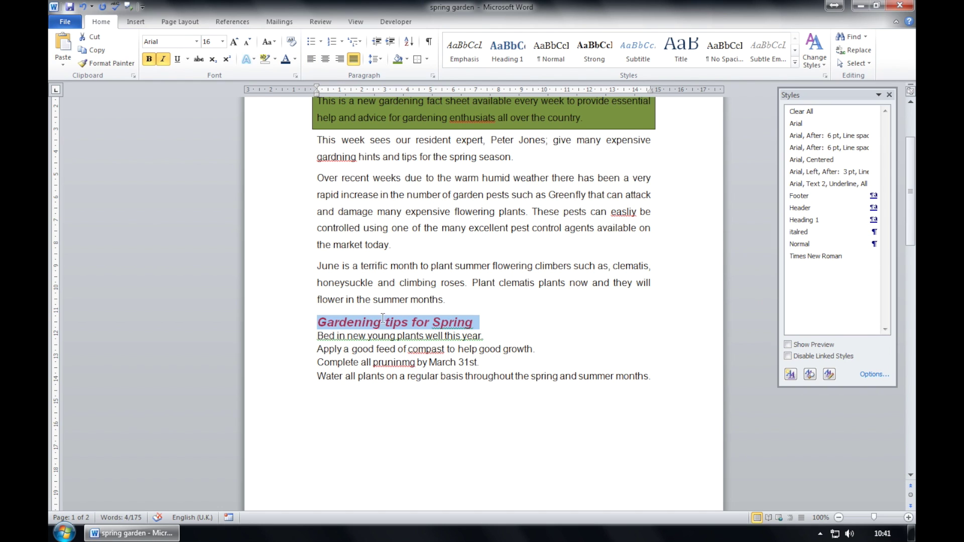
pyautogui.click(892, 98)
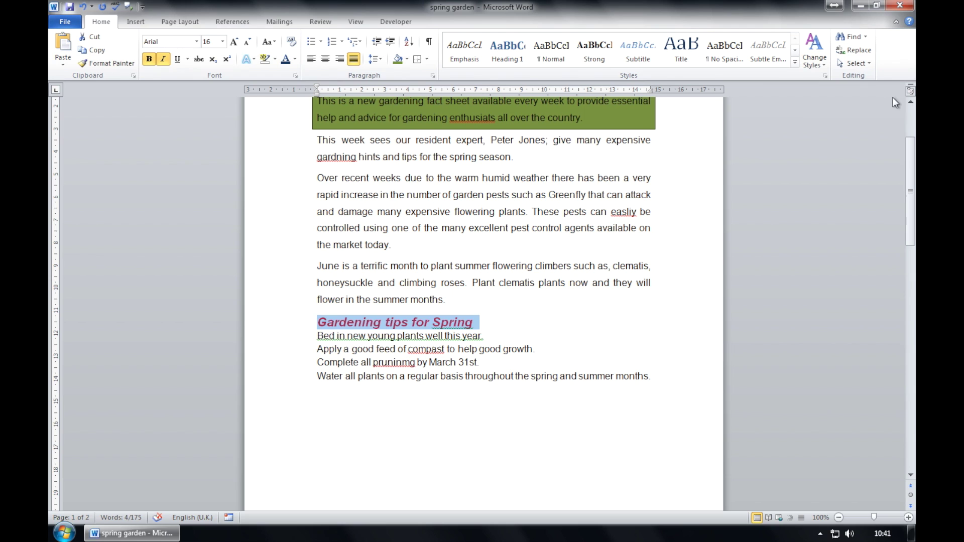
# Format the four gardening tips under the red heading as a numbered list in the 1. 2. 3. format.
pyautogui.click(318, 336)
pyautogui.moveTo(317, 336); pyautogui.dragTo(653, 378)
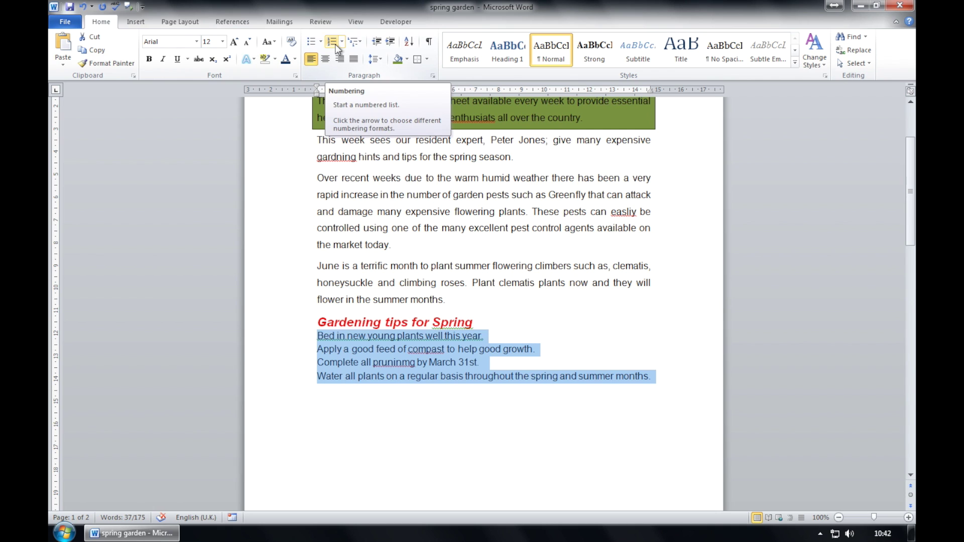
pyautogui.click(342, 44)
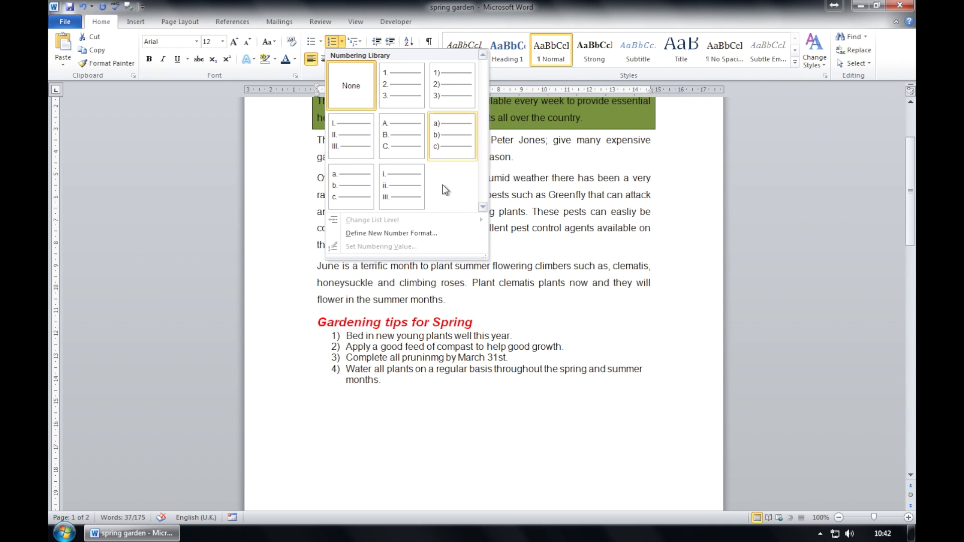
pyautogui.click(342, 44)
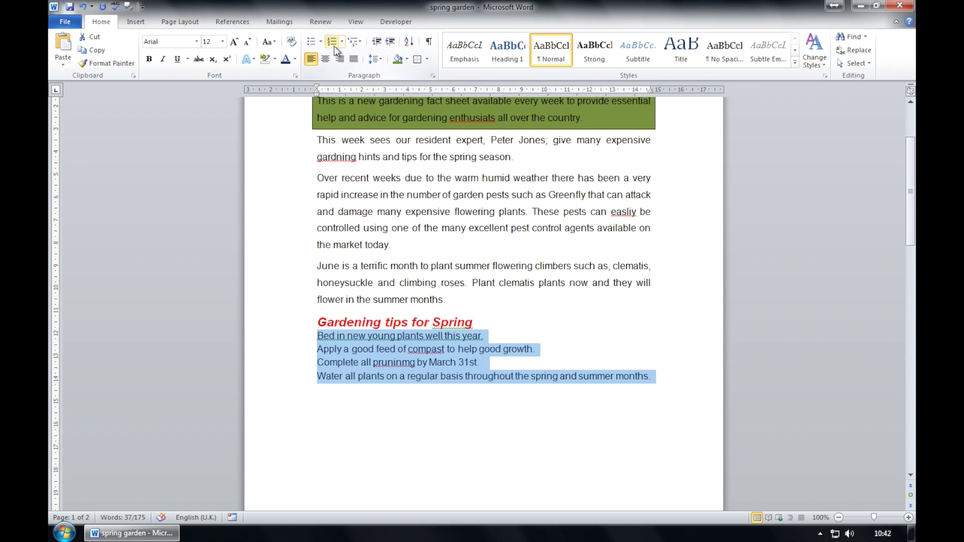
pyautogui.click(333, 46)
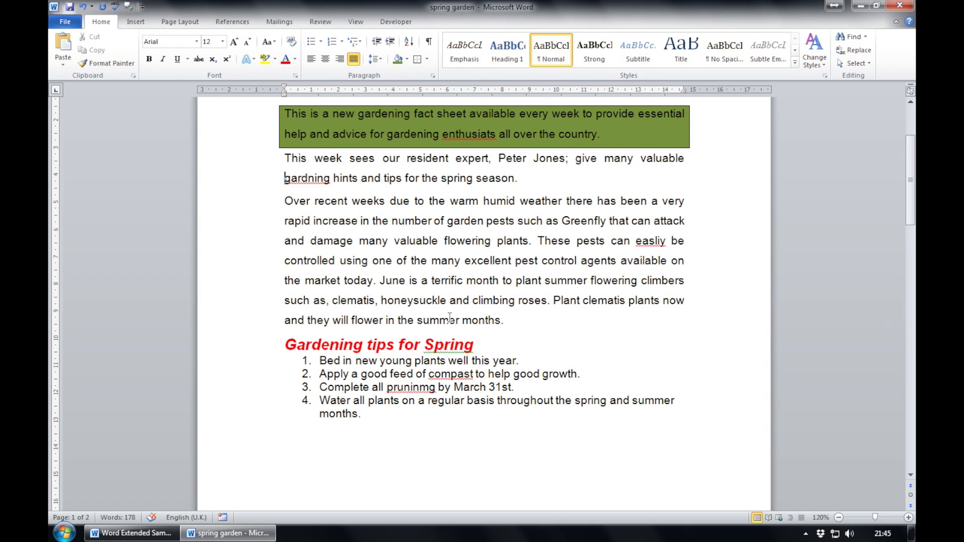
# Turn on automatic hyphenation for the document.
pyautogui.click(192, 25)
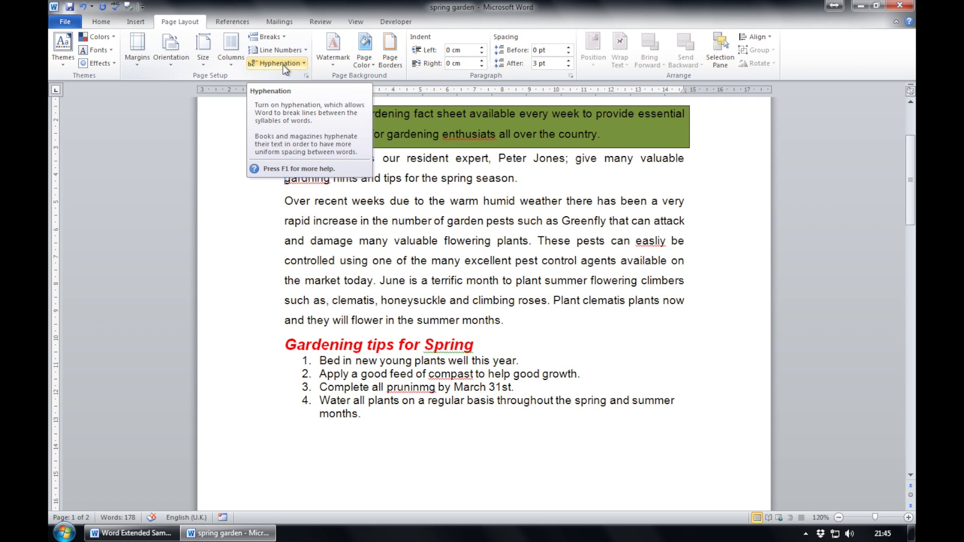
pyautogui.click(302, 65)
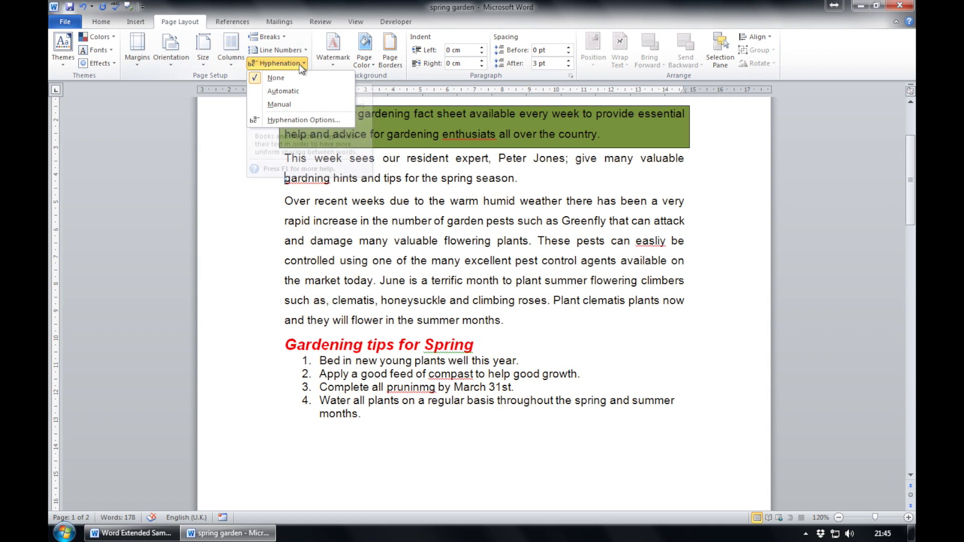
pyautogui.click(290, 91)
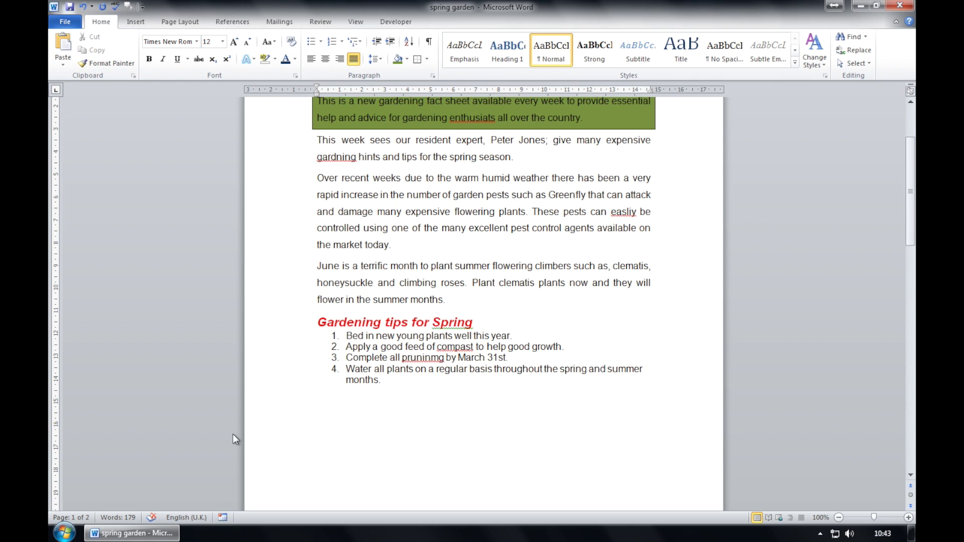
# Show the formatting marks and delete the page break below the numbered gardening tips.
pyautogui.scroll(-10, 352, 277)
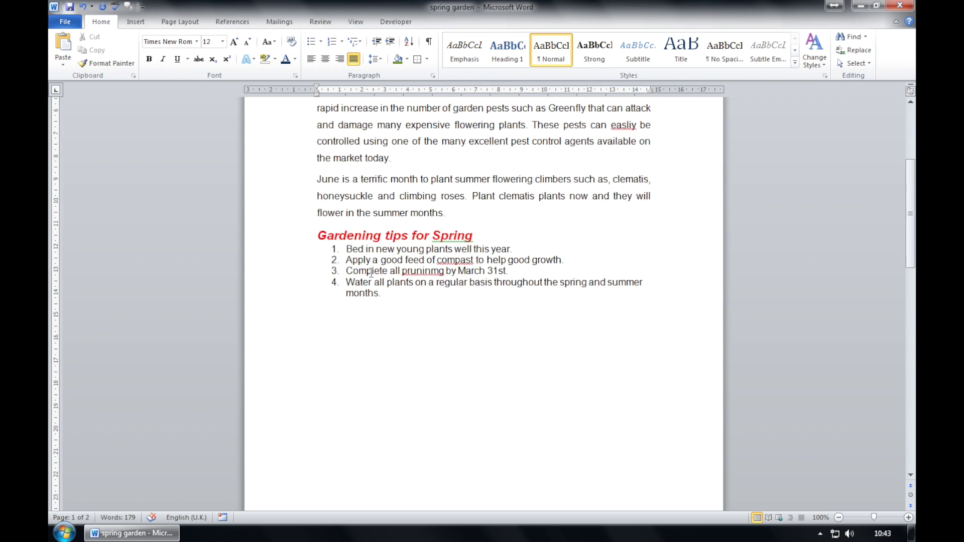
pyautogui.scroll(5, 372, 272)
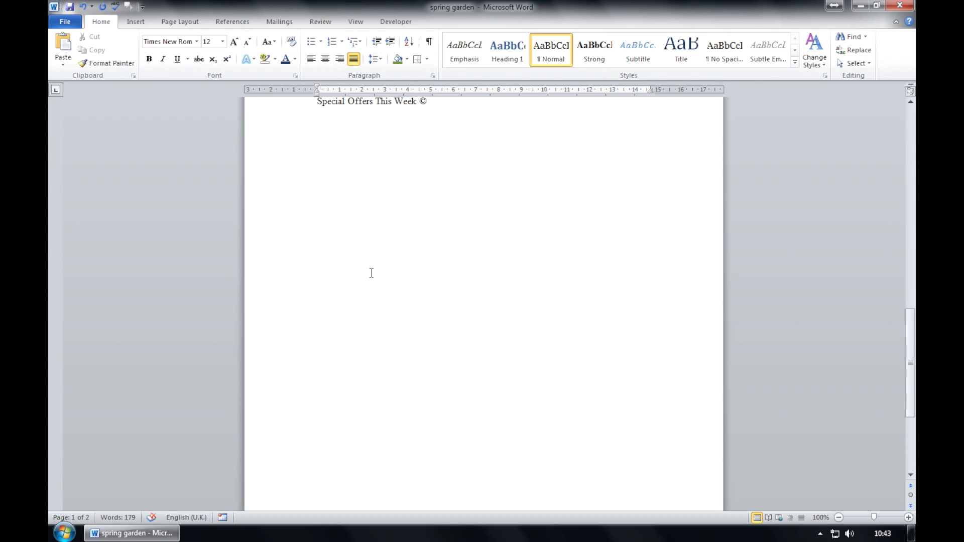
pyautogui.scroll(10, 372, 272)
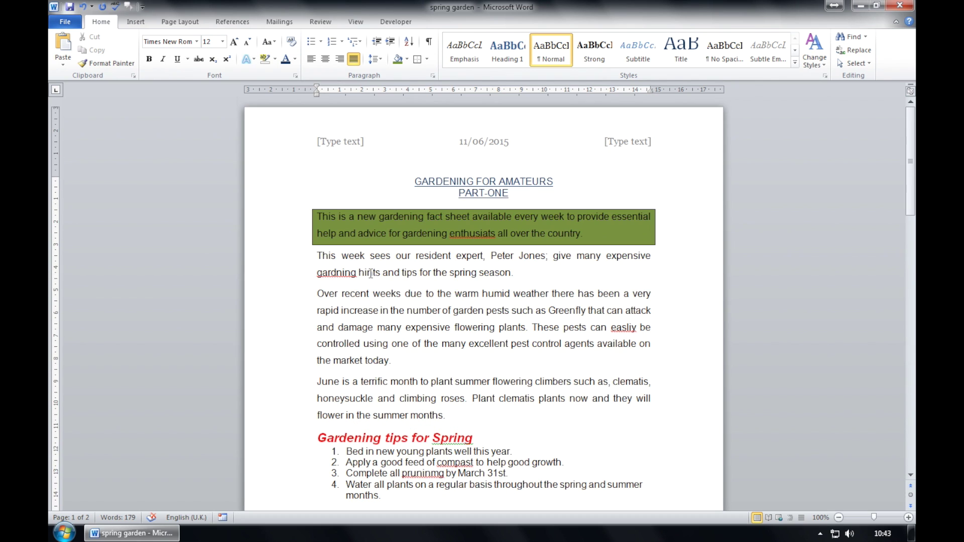
pyautogui.click(430, 44)
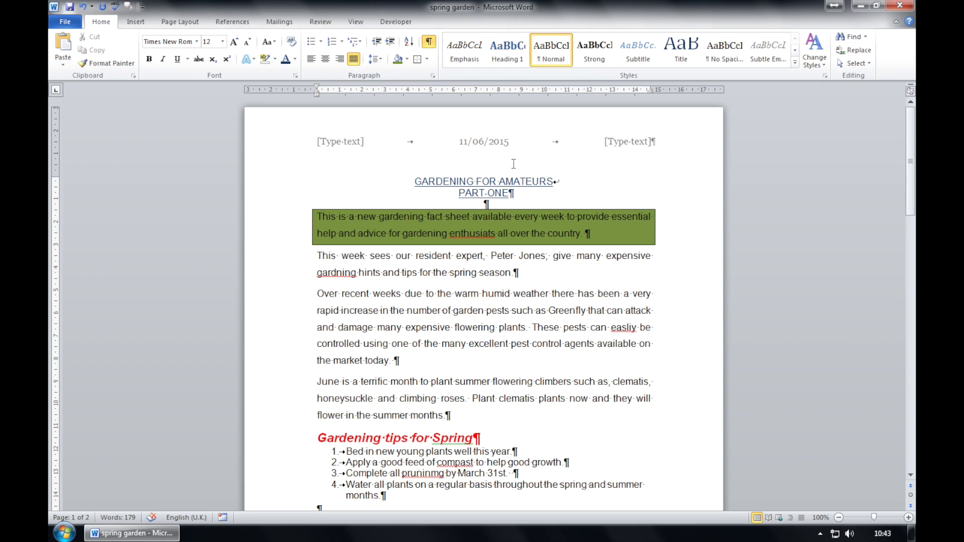
pyautogui.scroll(-3, 563, 174)
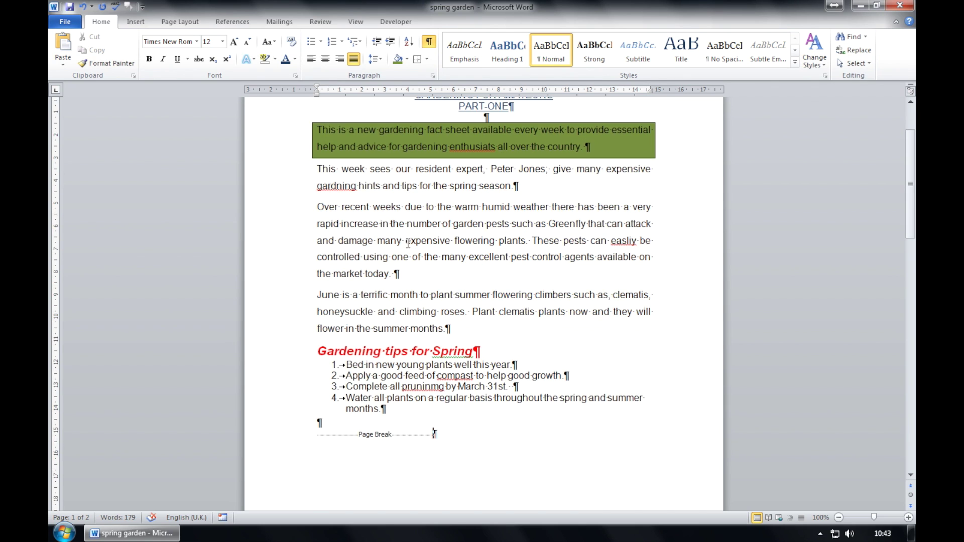
pyautogui.scroll(-2, 403, 243)
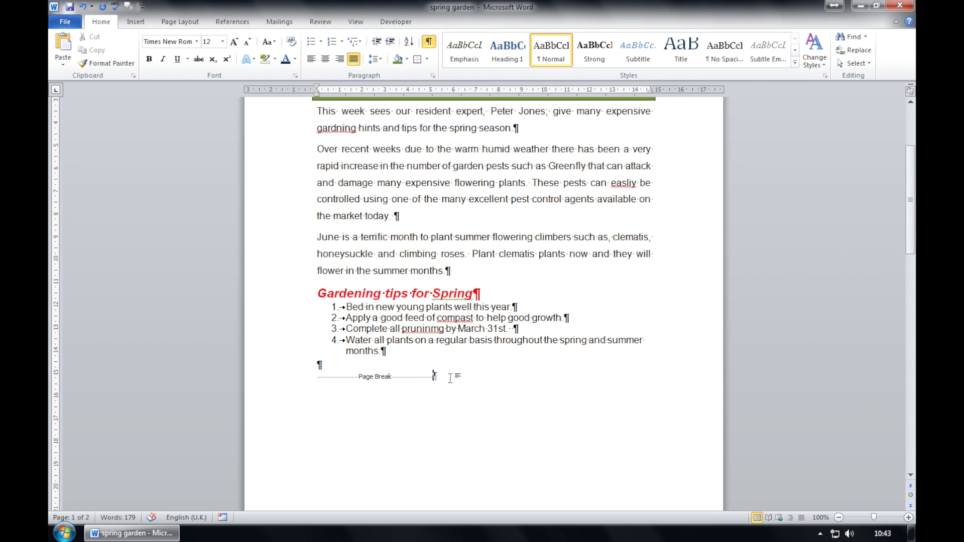
pyautogui.scroll(-9, 446, 377)
pyautogui.scroll(2, 450, 377)
pyautogui.scroll(2, 450, 378)
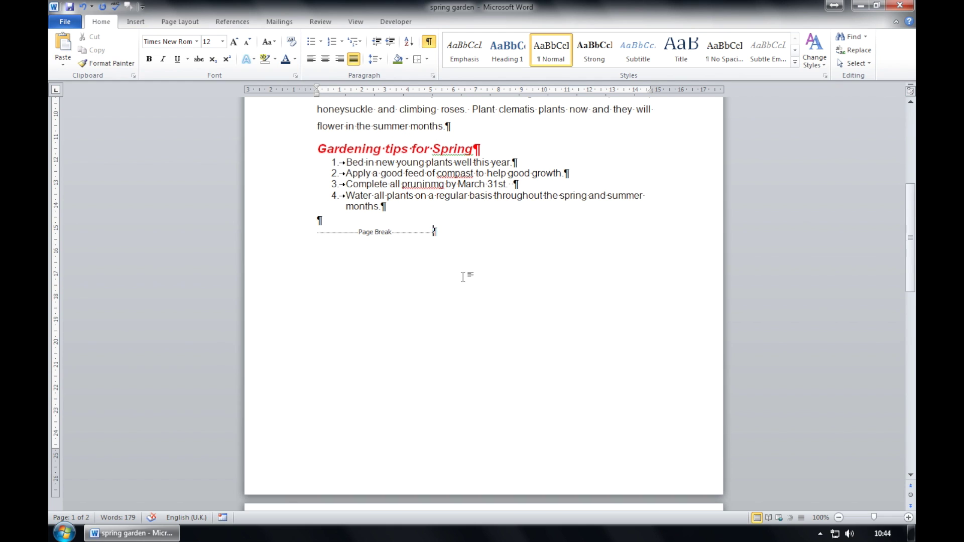
pyautogui.moveTo(428, 231); pyautogui.dragTo(347, 229)
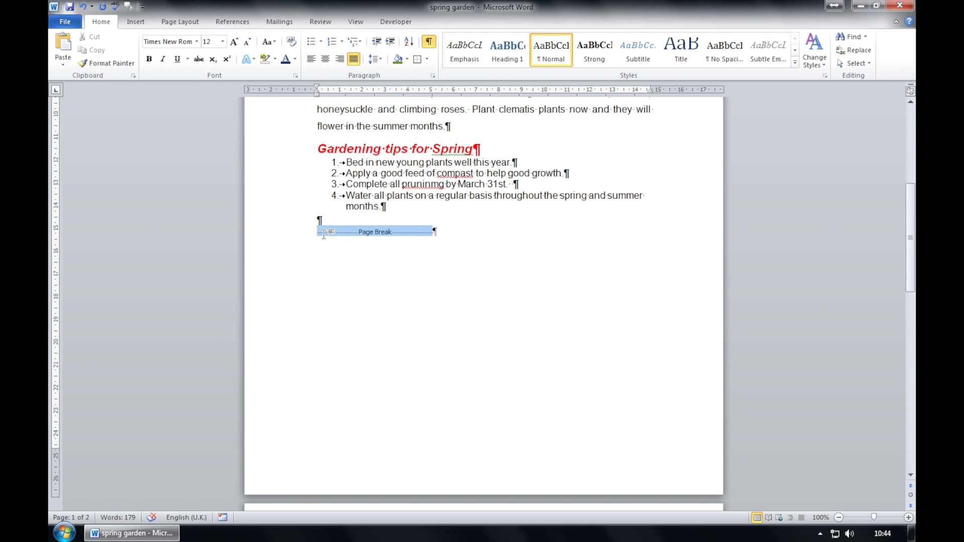
pyautogui.press('Delete')
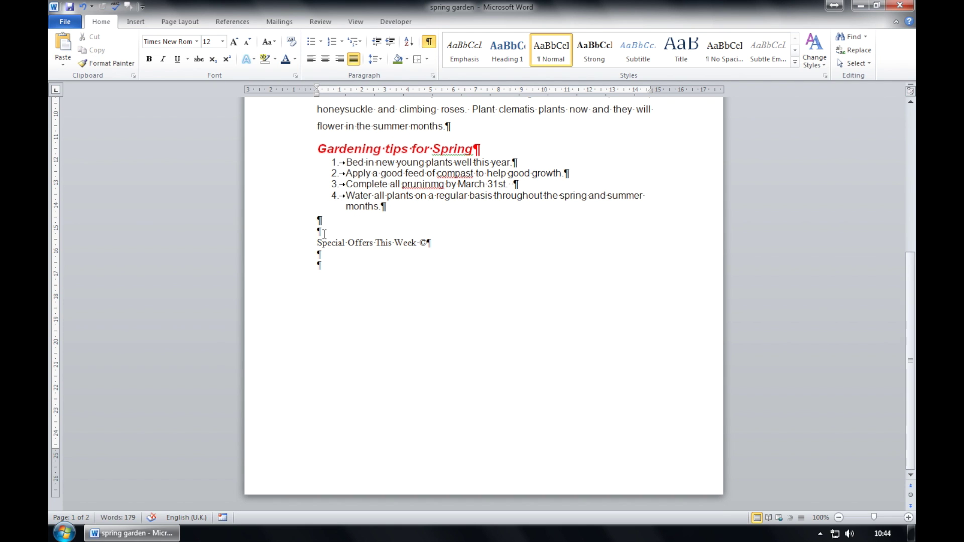
# Hide the formatting marks and save the document under its existing name.
pyautogui.scroll(3, 553, 323)
pyautogui.scroll(-3, 554, 323)
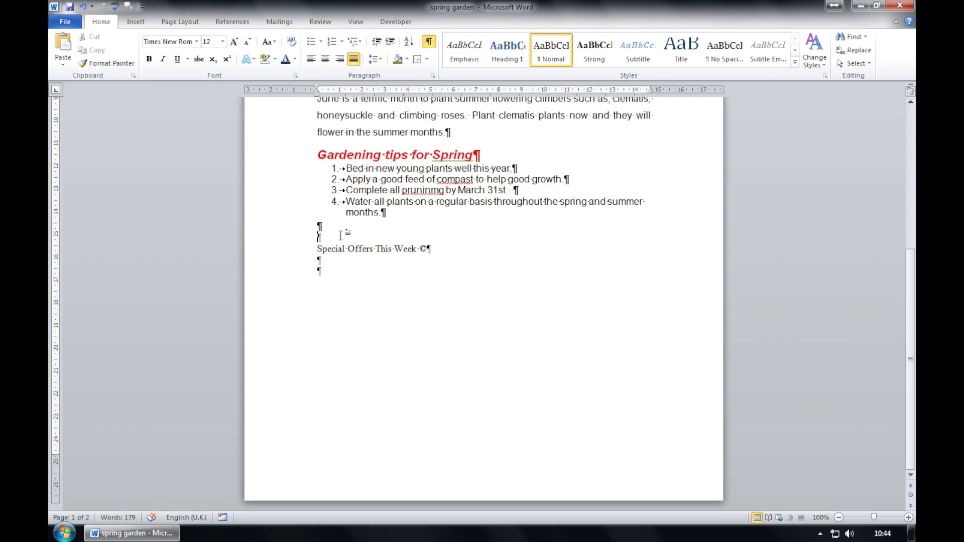
pyautogui.scroll(5, 346, 243)
pyautogui.scroll(2, 346, 242)
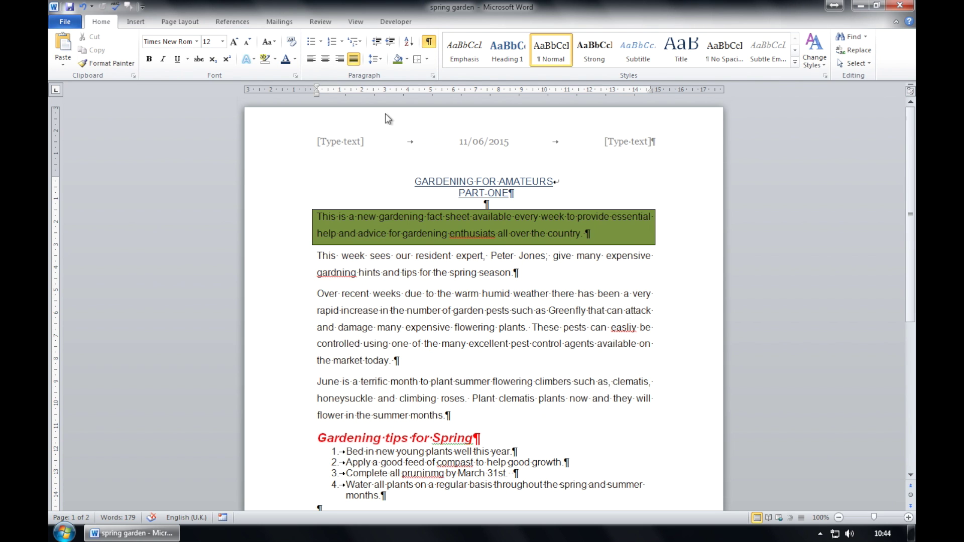
pyautogui.click(429, 42)
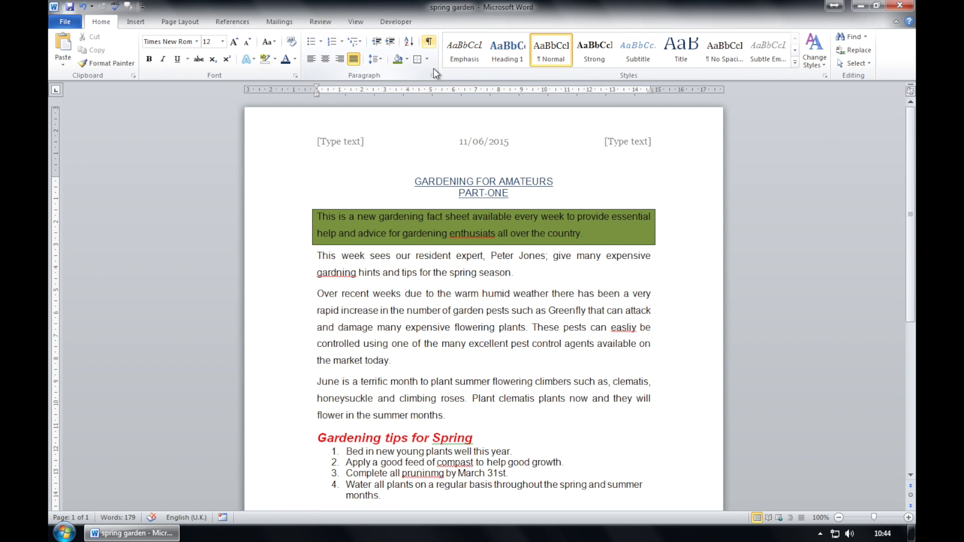
pyautogui.scroll(-5, 472, 370)
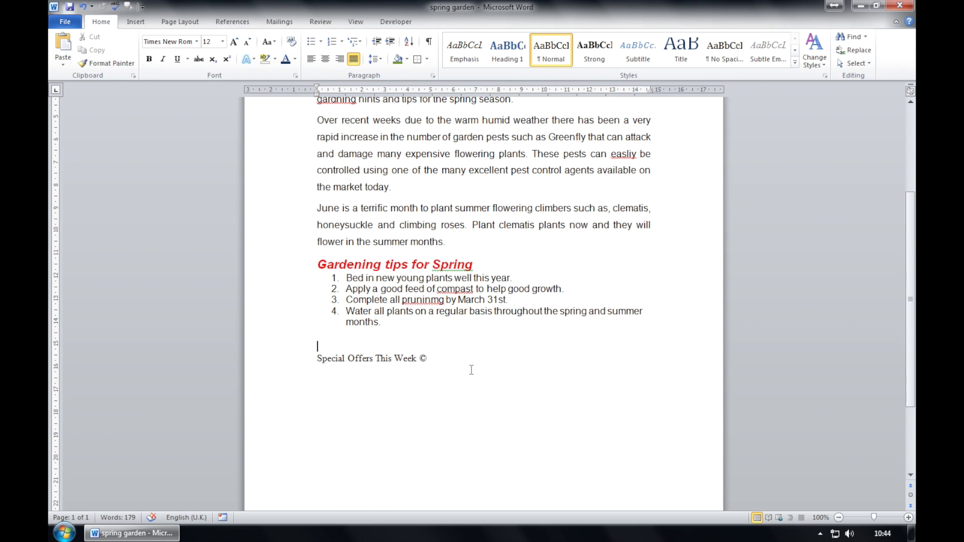
pyautogui.click(65, 22)
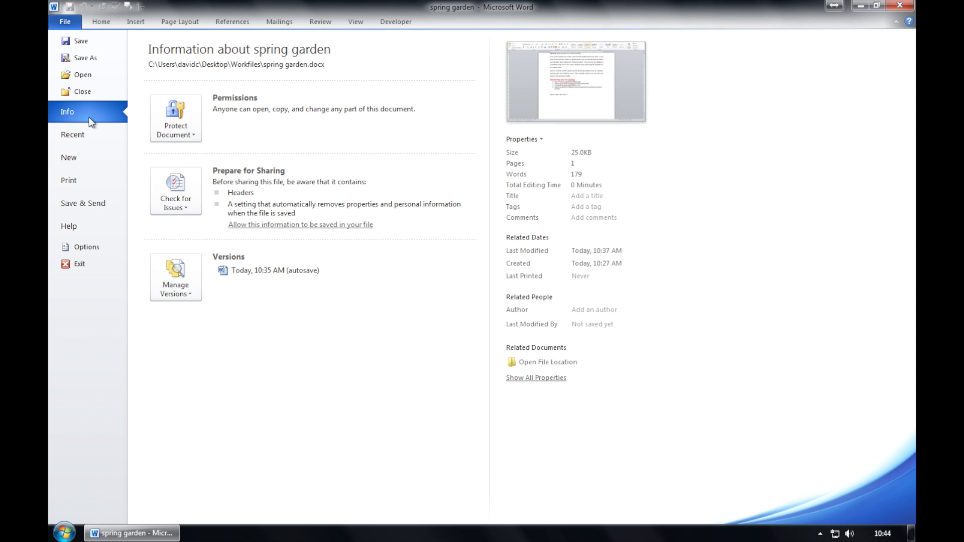
pyautogui.click(67, 44)
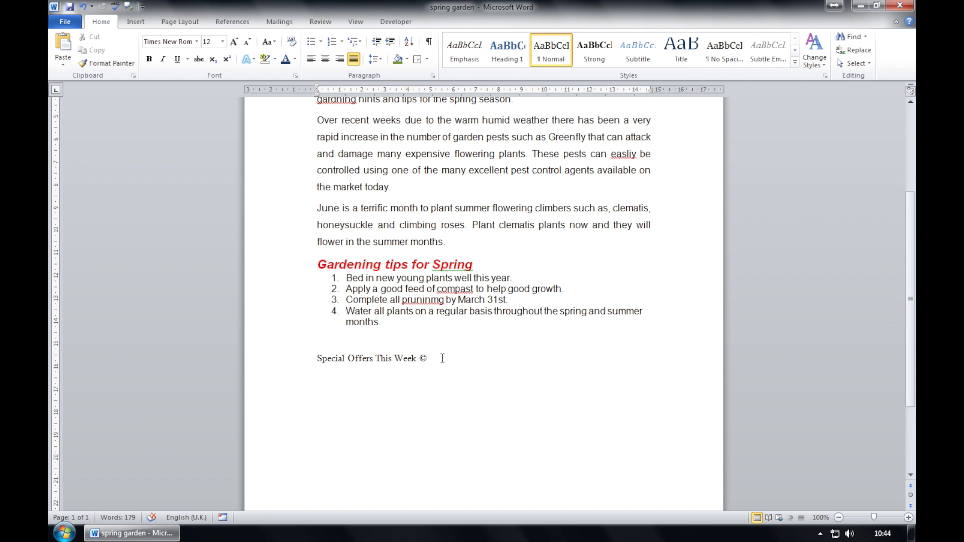
# Insert a table with two columns and four rows below the line "Special Offers This Week ©".
pyautogui.press('Return')
pyautogui.click(136, 22)
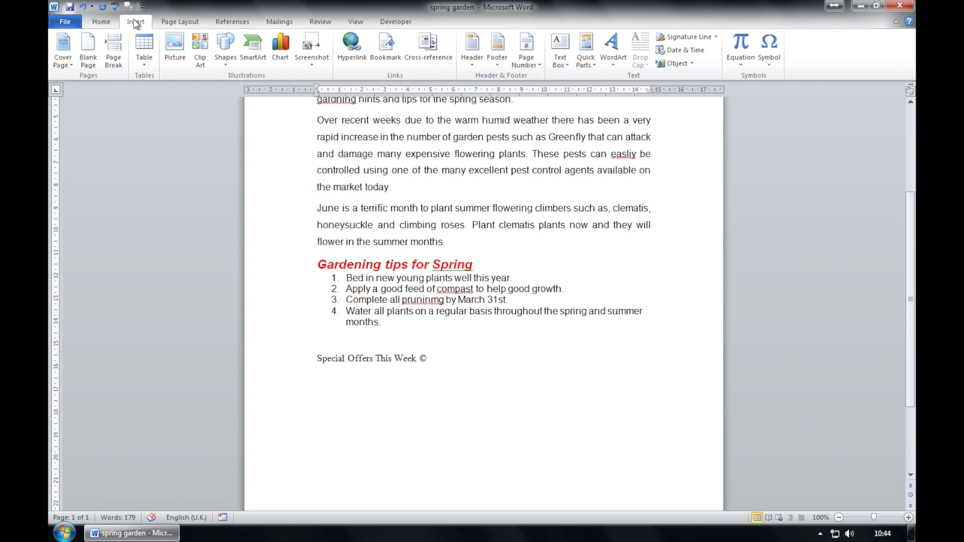
pyautogui.click(153, 62)
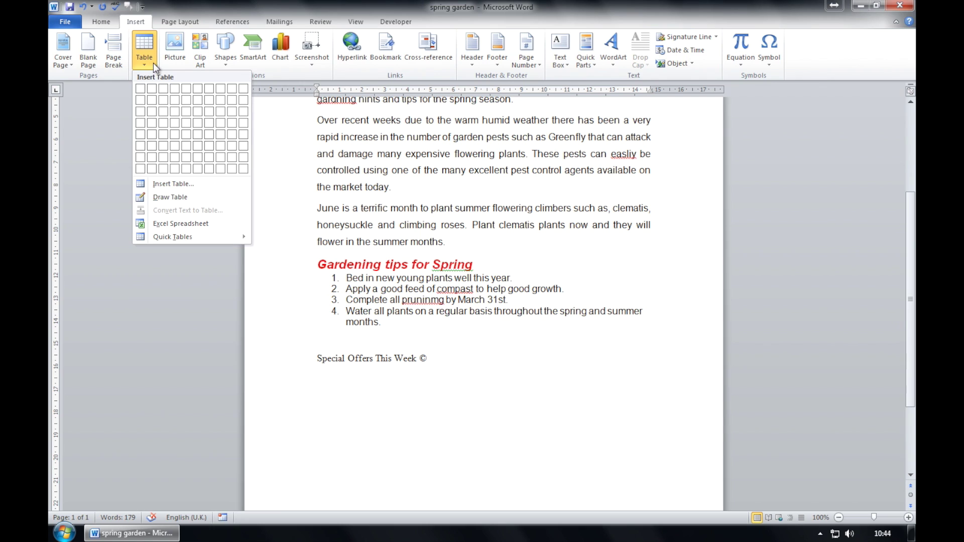
pyautogui.click(151, 118)
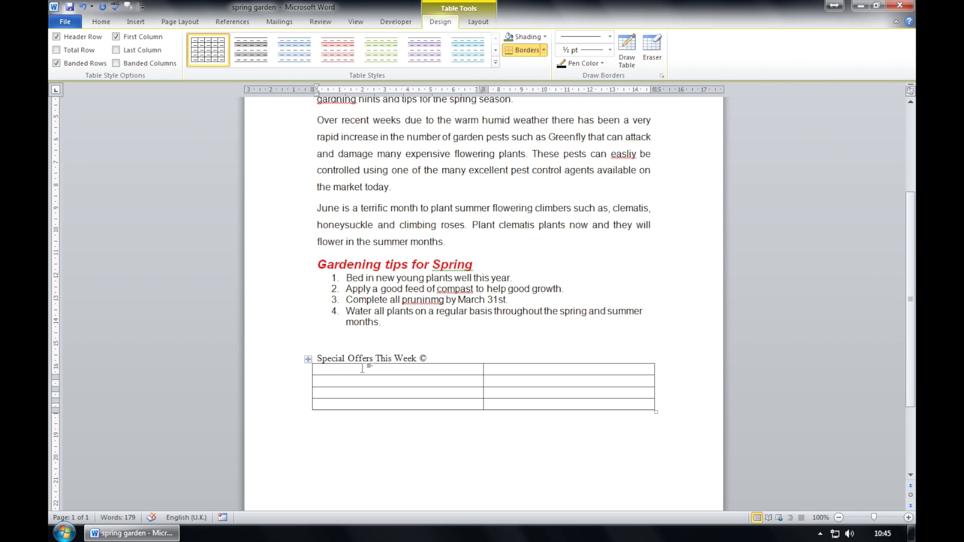
# Set the preferred width of the table's first column to 5 cm and save the document.
pyautogui.moveTo(361, 371); pyautogui.dragTo(355, 401)
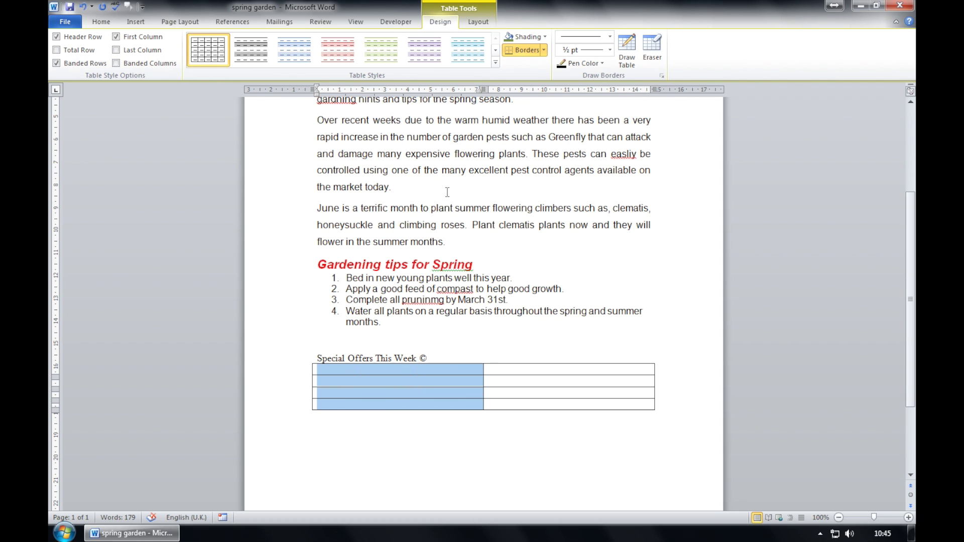
pyautogui.click(480, 24)
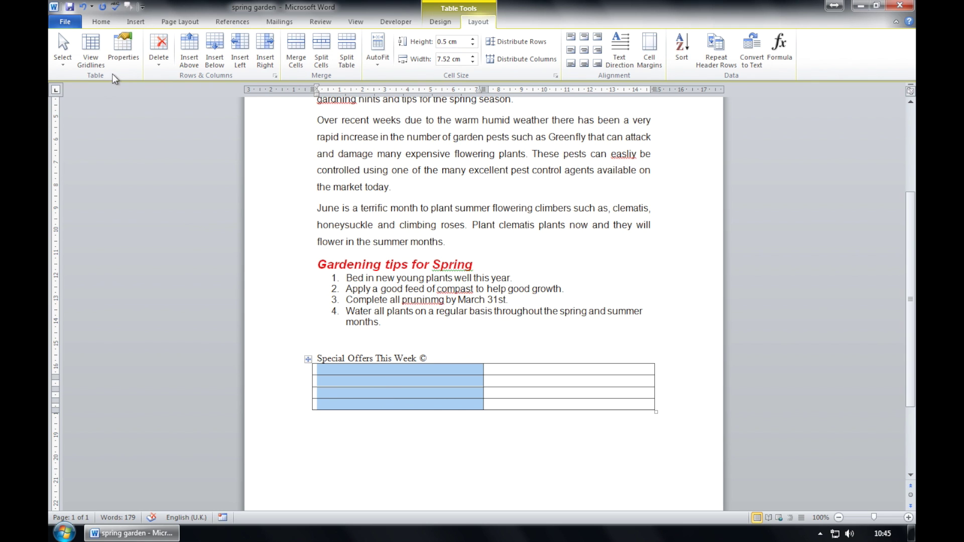
pyautogui.click(121, 63)
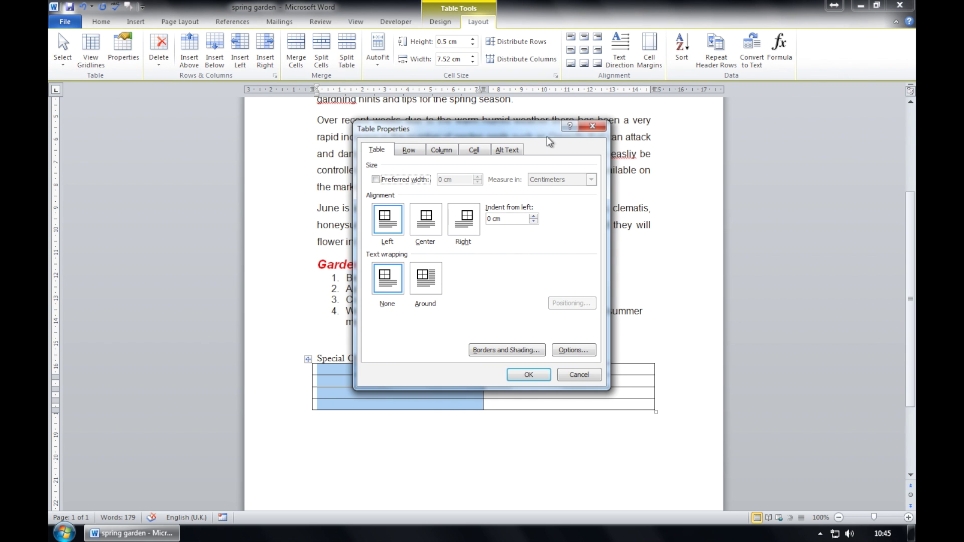
pyautogui.moveTo(340, 119); pyautogui.dragTo(252, 140)
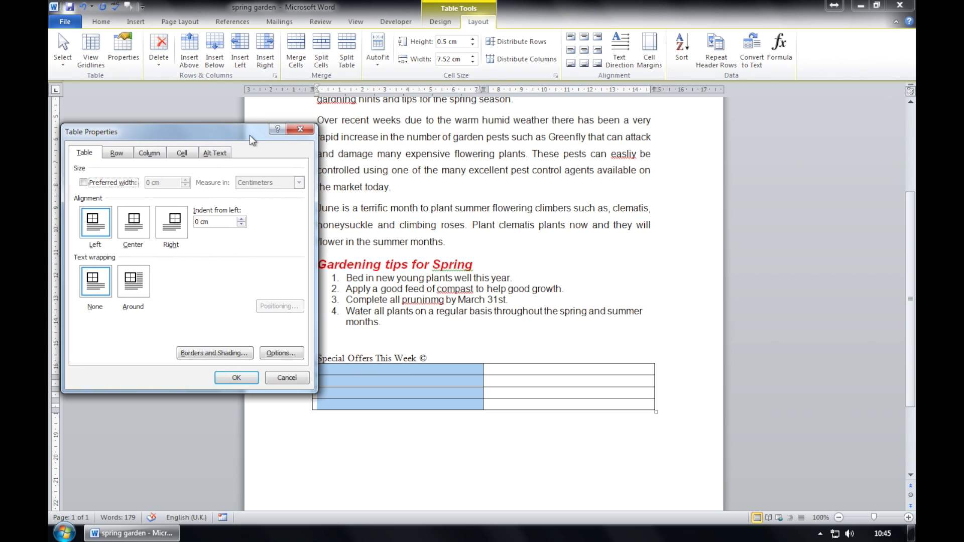
pyautogui.click(106, 155)
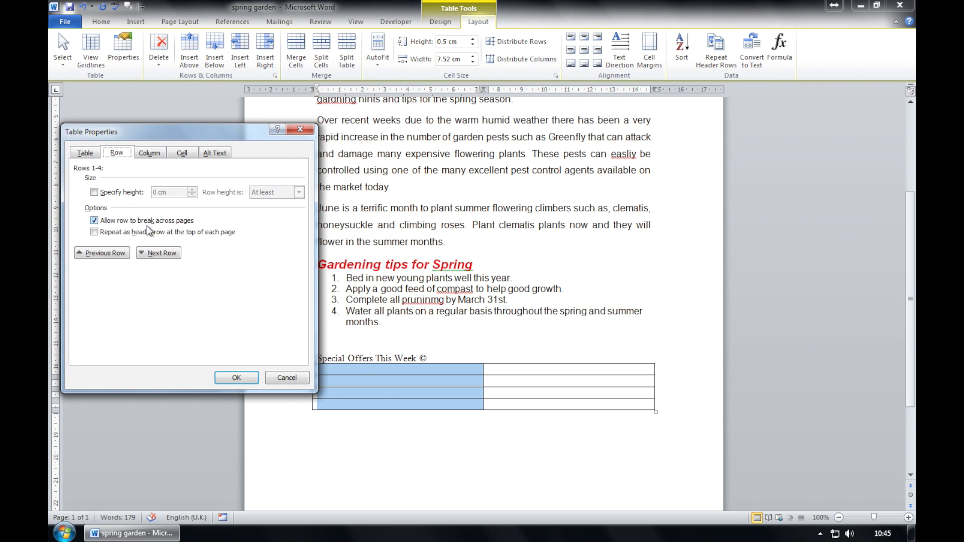
pyautogui.click(140, 156)
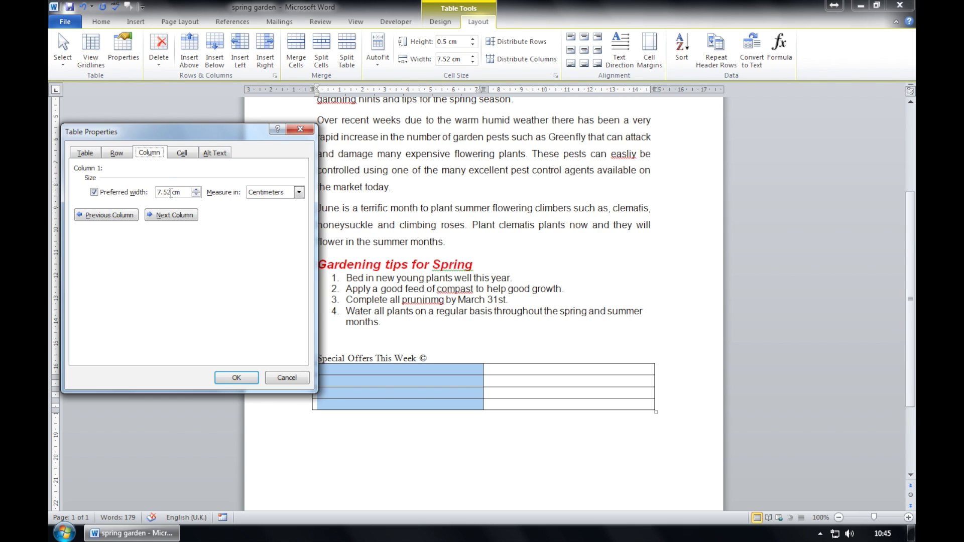
pyautogui.moveTo(170, 192); pyautogui.dragTo(156, 193)
pyautogui.write('5')
pyautogui.click(236, 380)
pyautogui.click(360, 395)
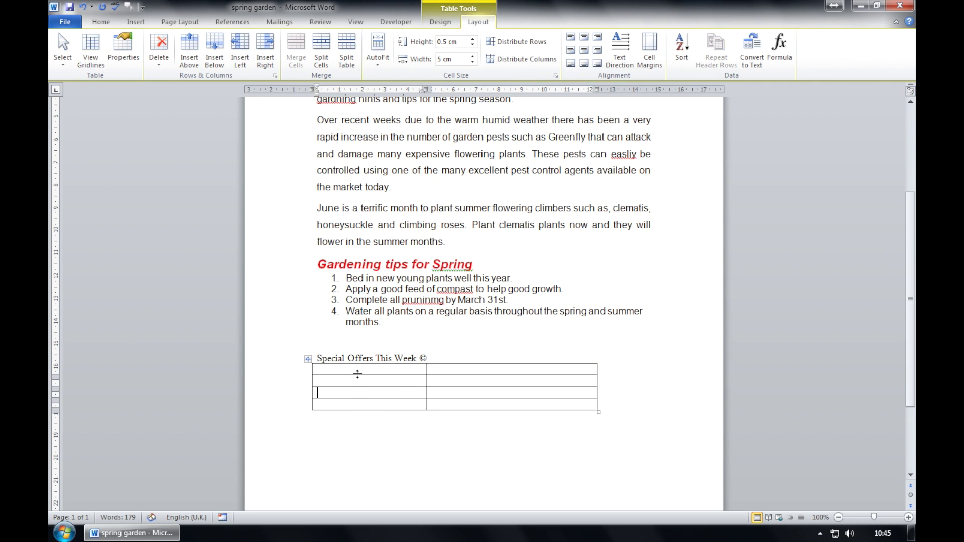
pyautogui.hotkey('ctrl', 's')
# Enter the column headings "Plant" and "Price £" in the first row of the table.
pyautogui.click(397, 368)
pyautogui.write('Plant')
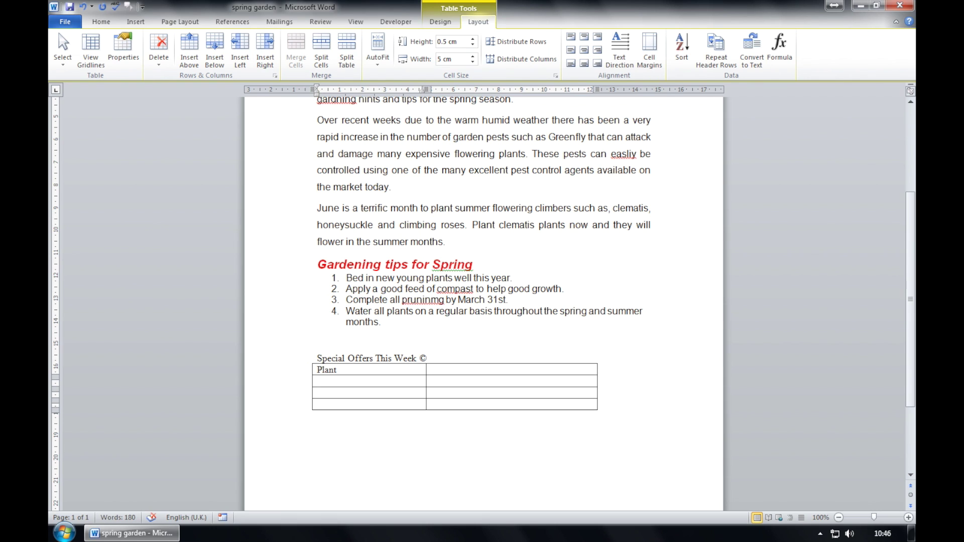
pyautogui.press('Tab')
pyautogui.write('Price £')
pyautogui.press('Tab')
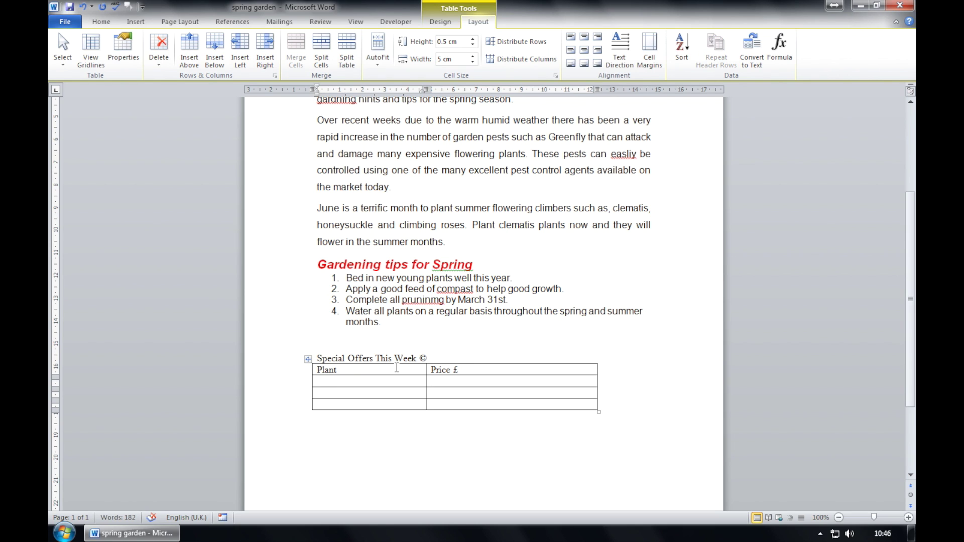
# Fill the Plant column with Crocus, Pansy and Lily, one per row.
pyautogui.write('Crocus')
pyautogui.press('Down')
pyautogui.write('Pansy')
pyautogui.press('Down')
pyautogui.write('Lily')
# Enter the prices 2.99 for Crocus, 4.99 for Pansy and 3.50 for Lily in the second column.
pyautogui.press('Up')
pyautogui.press('Up')
pyautogui.press('Tab')
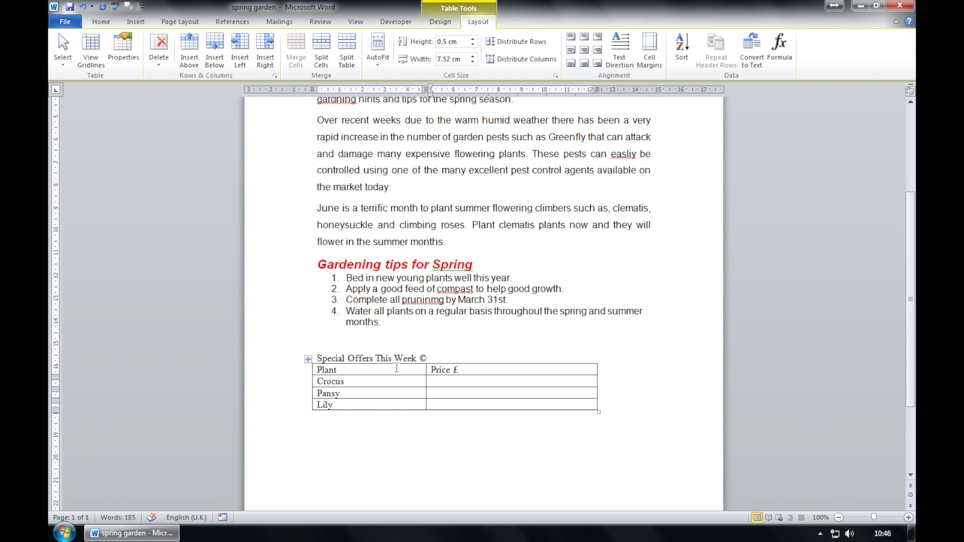
pyautogui.write('2.99 ')
pyautogui.write('4.99')
pyautogui.press('Down')
pyautogui.write('3.50')
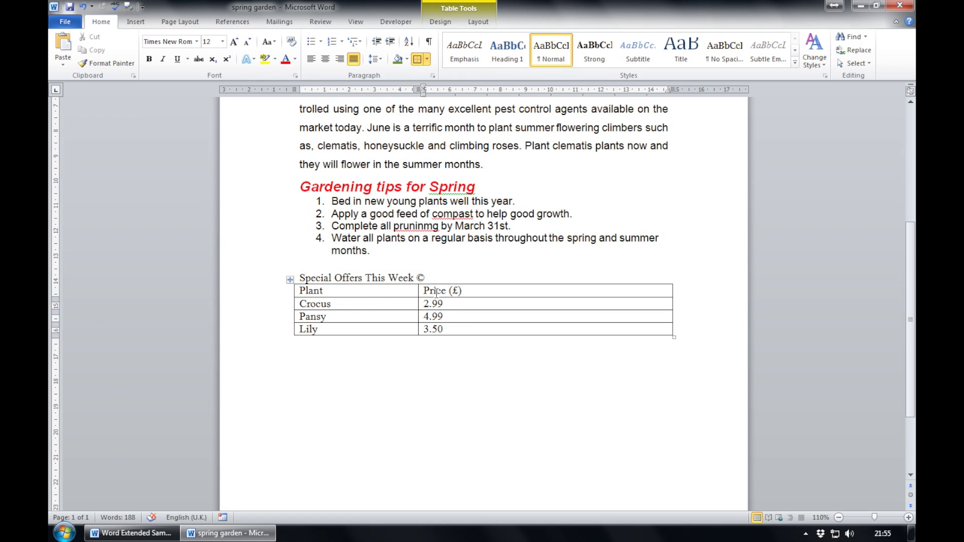
# Apply a 3 pt line to all borders of the whole special offers table.
pyautogui.click(290, 279)
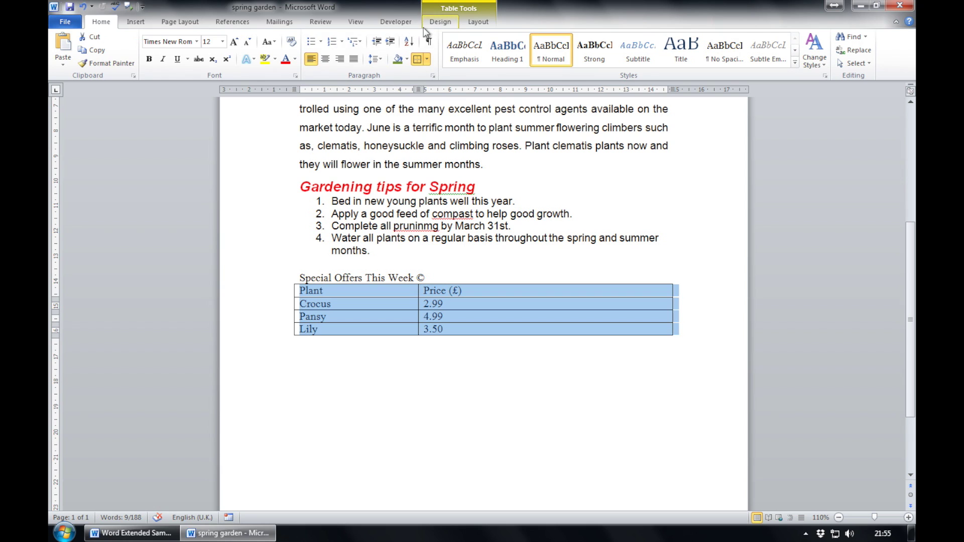
pyautogui.click(440, 24)
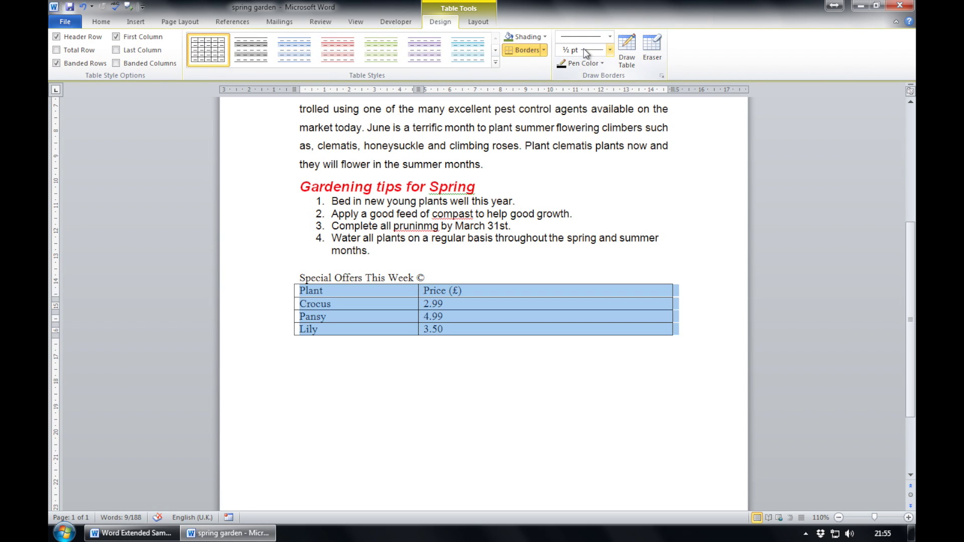
pyautogui.click(609, 50)
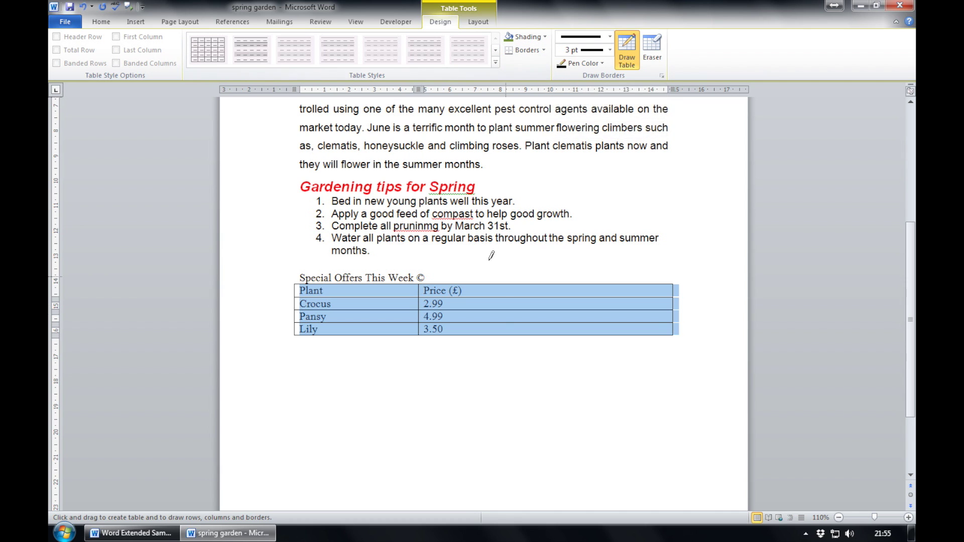
pyautogui.click(544, 49)
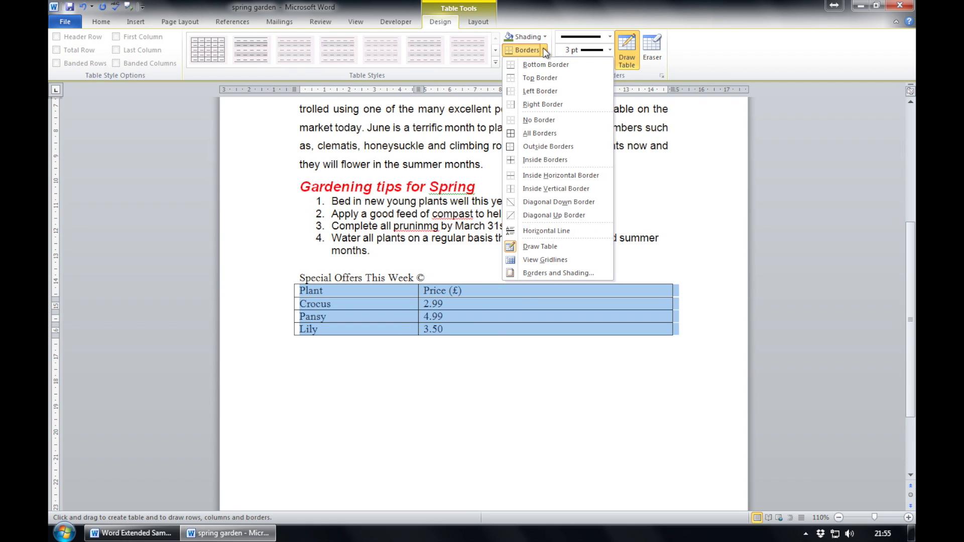
pyautogui.click(539, 135)
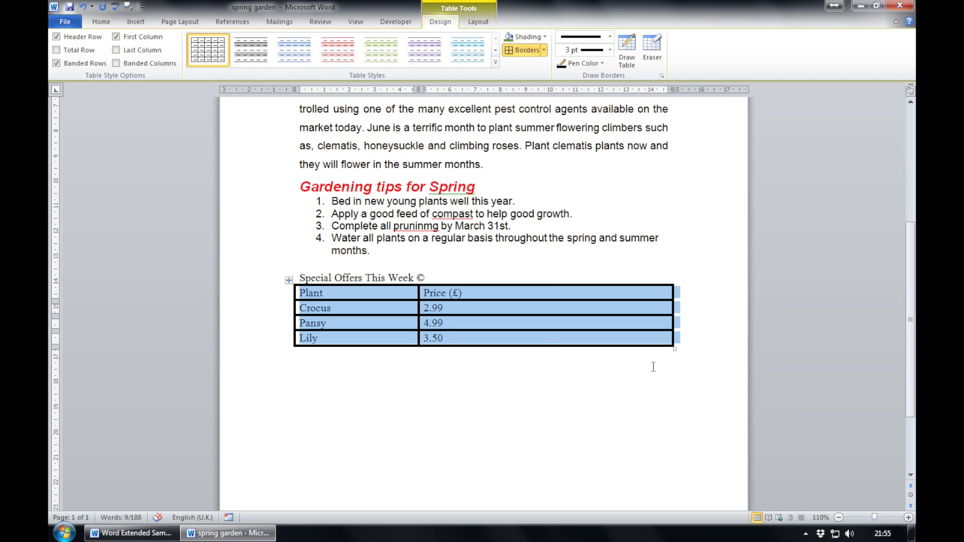
pyautogui.click(695, 343)
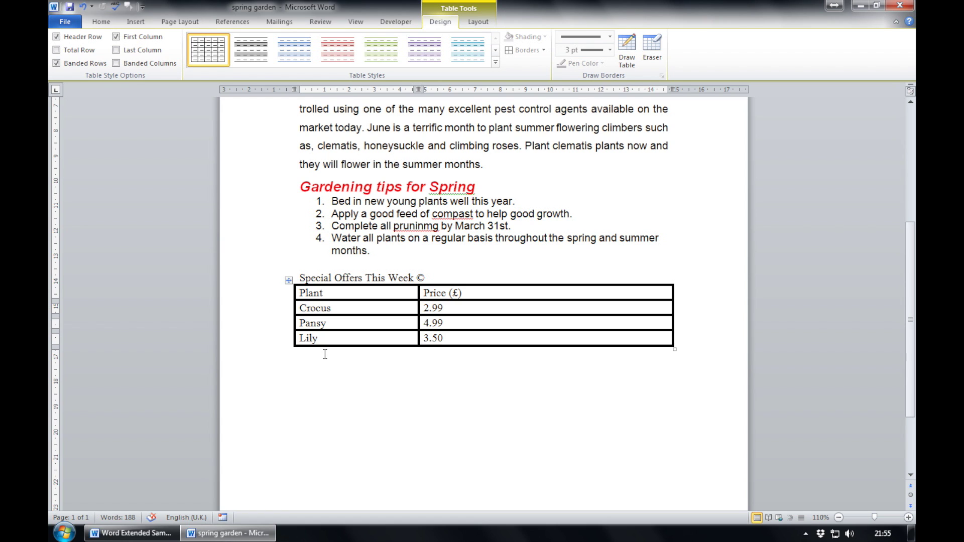
# Delete the Lily row from the special offers table.
pyautogui.moveTo(308, 339); pyautogui.dragTo(536, 338)
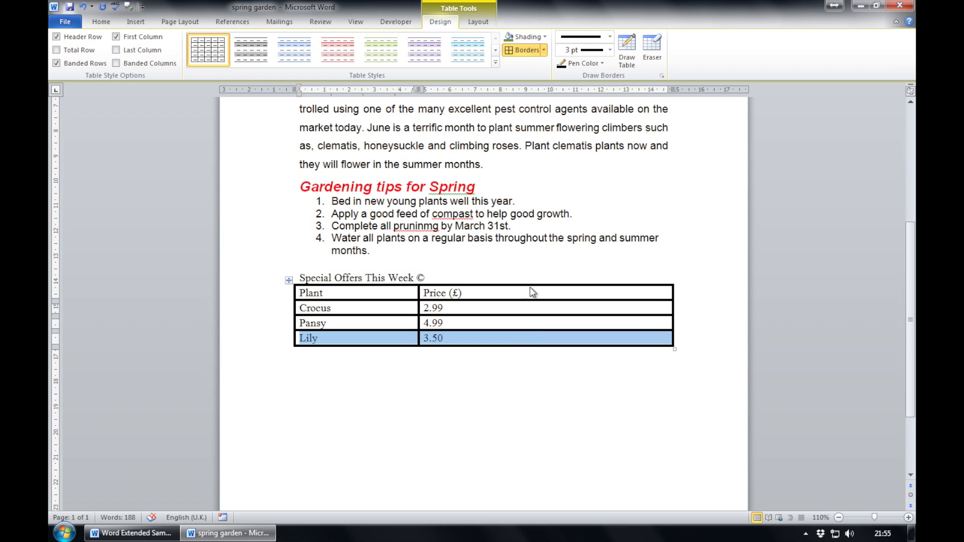
pyautogui.click(480, 23)
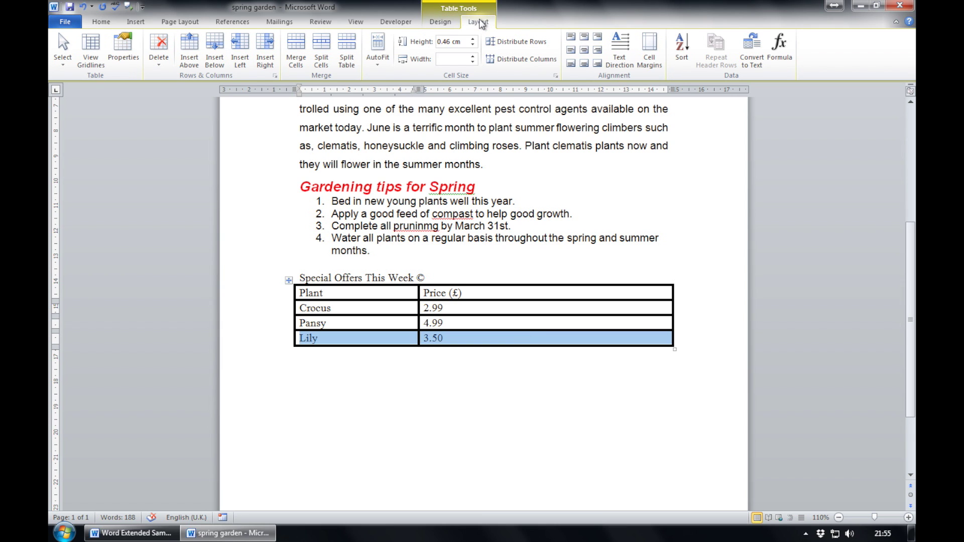
pyautogui.click(164, 62)
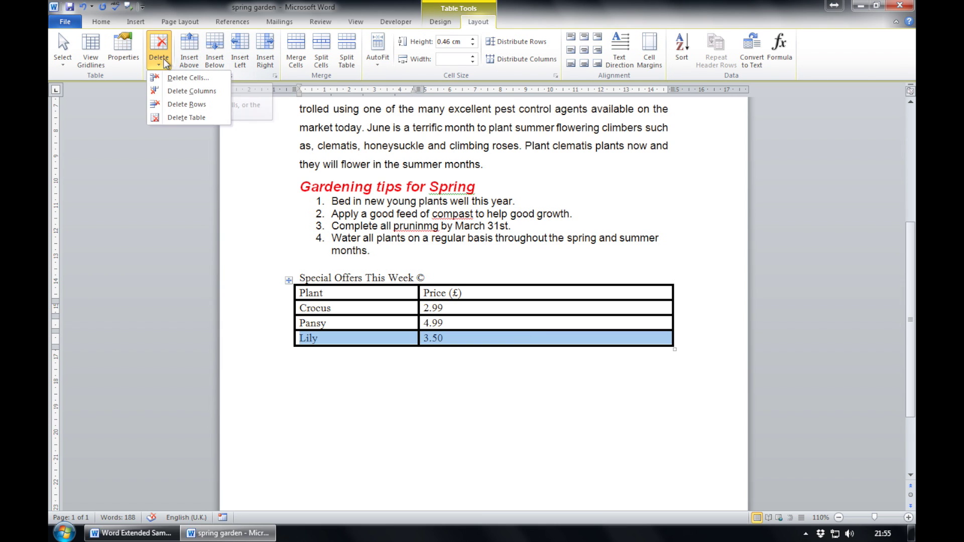
pyautogui.click(167, 104)
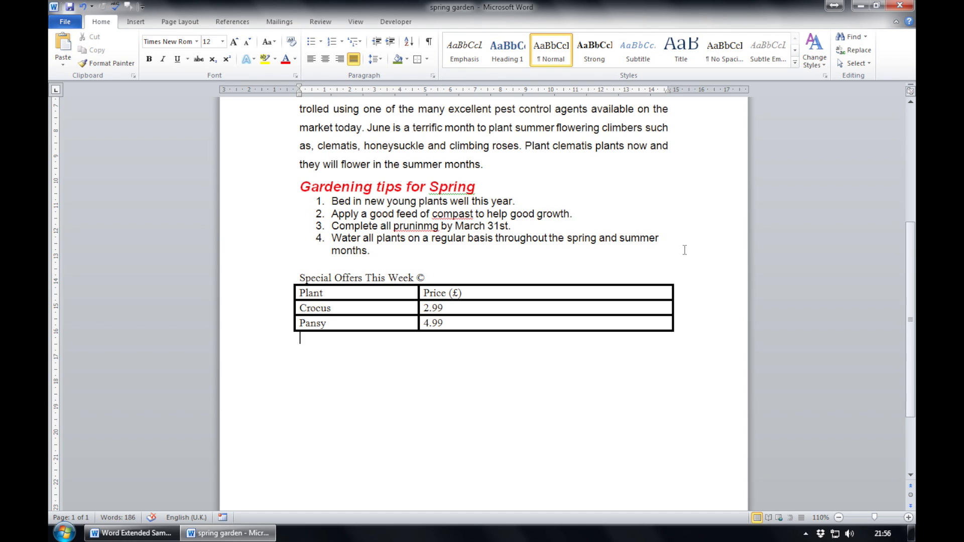
# Insert a new column to the right of the Price (£) column and head it "Sale Price".
pyautogui.click(595, 293)
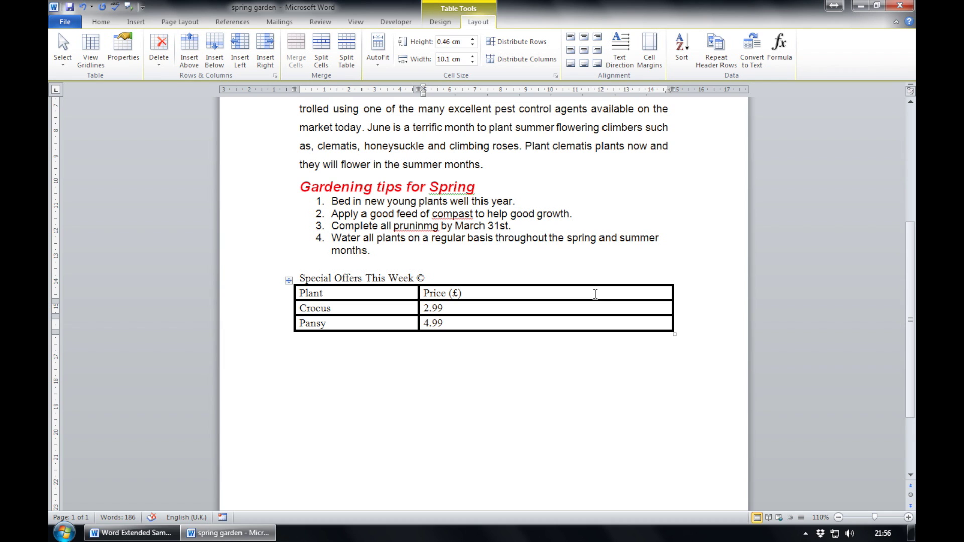
pyautogui.rightClick(596, 295)
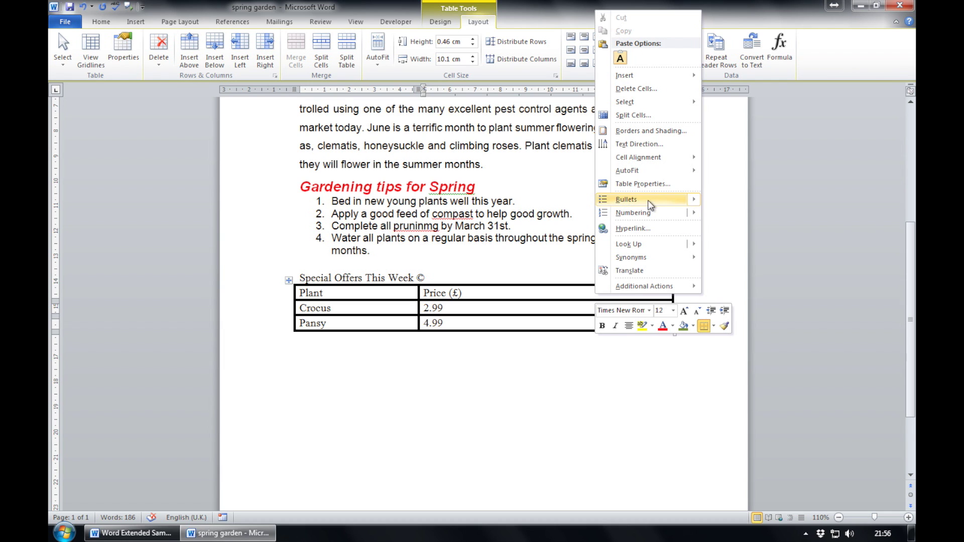
pyautogui.moveTo(650, 76)
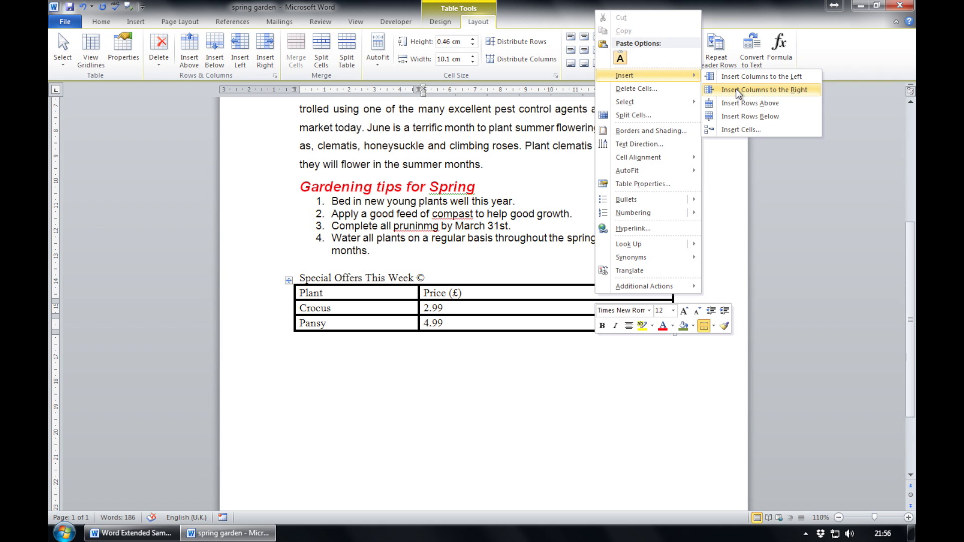
pyautogui.click(737, 90)
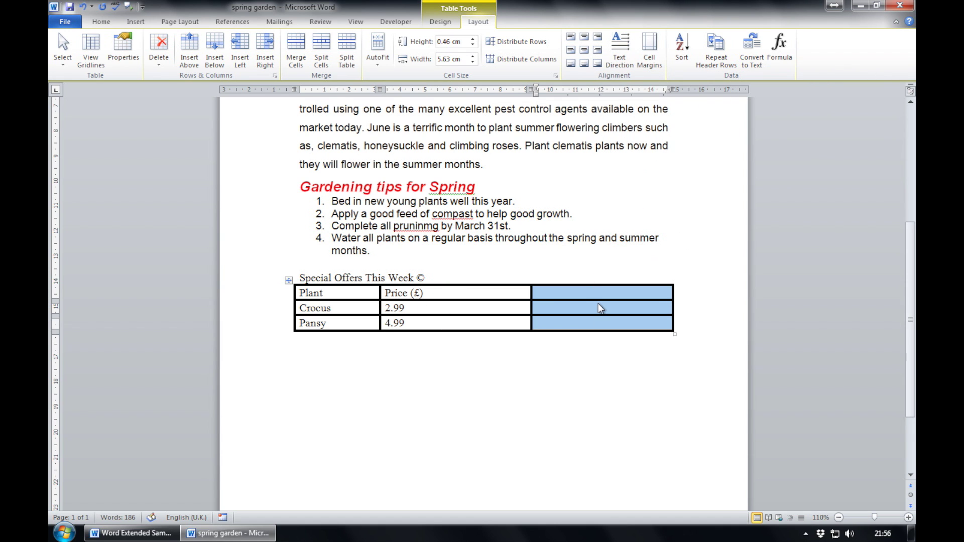
pyautogui.click(581, 290)
pyautogui.write('Sale Price')
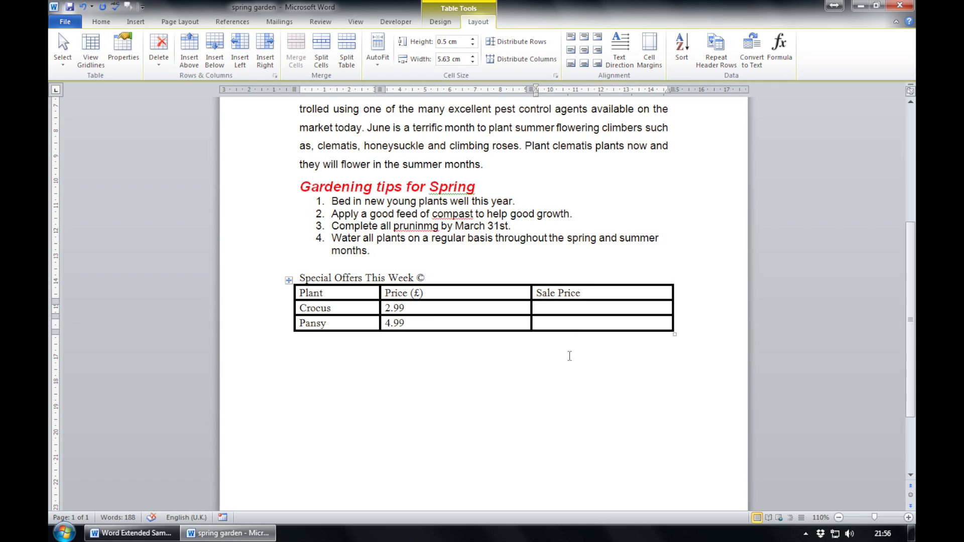
pyautogui.click(569, 356)
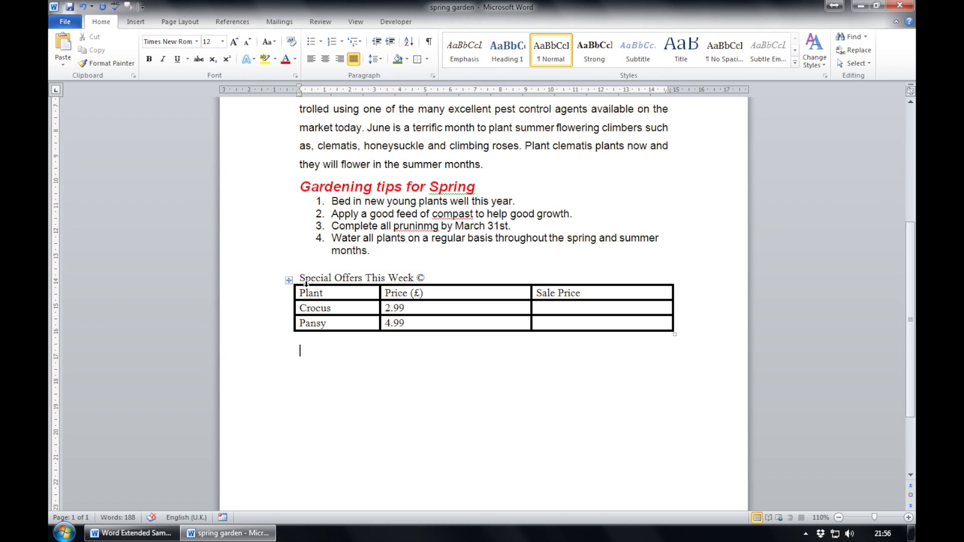
# Set the height of the table's heading row to exactly 1 cm.
pyautogui.moveTo(305, 294); pyautogui.dragTo(589, 296)
pyautogui.click(588, 293)
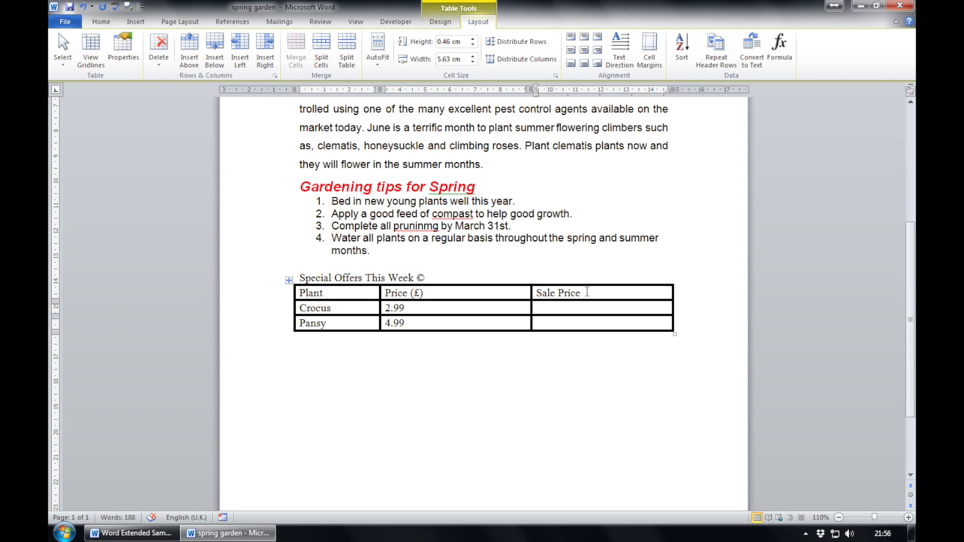
pyautogui.rightClick(587, 293)
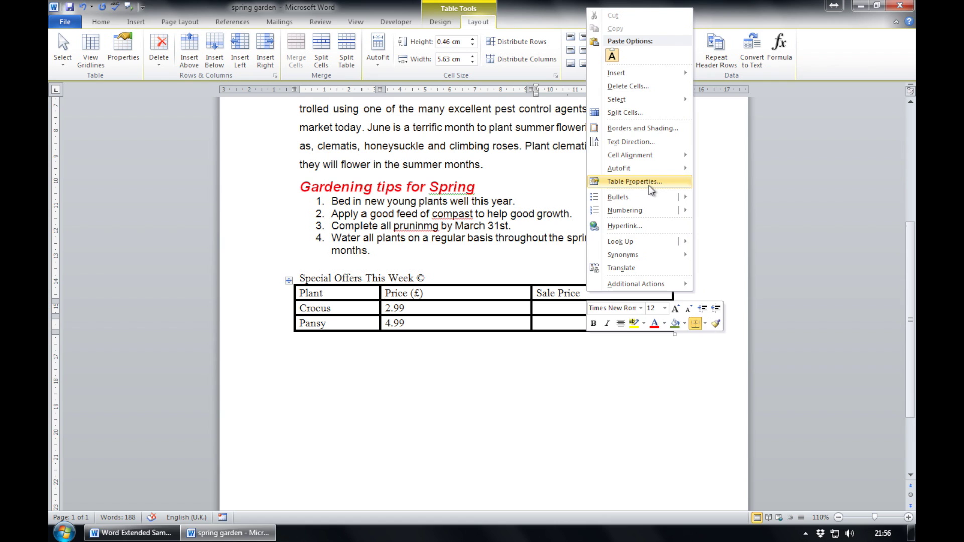
pyautogui.click(635, 182)
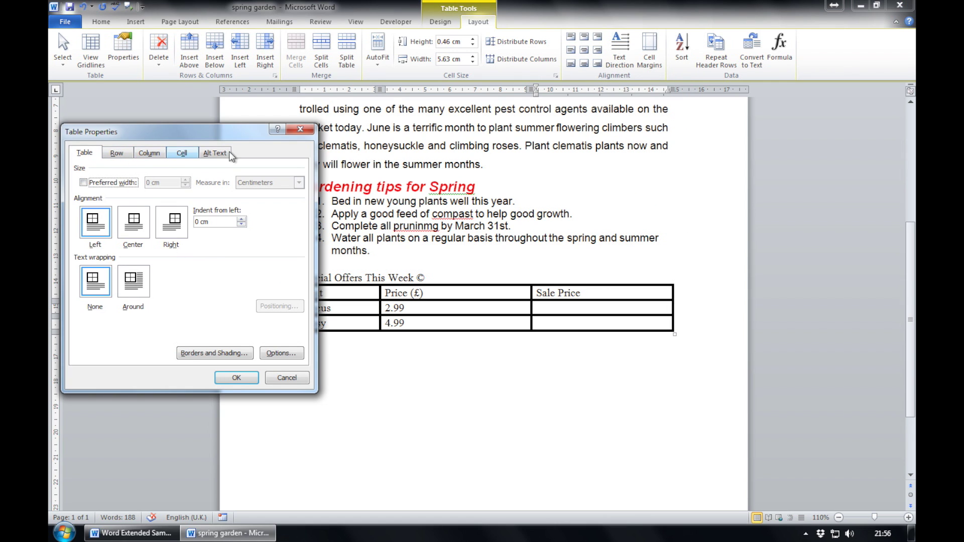
pyautogui.click(116, 156)
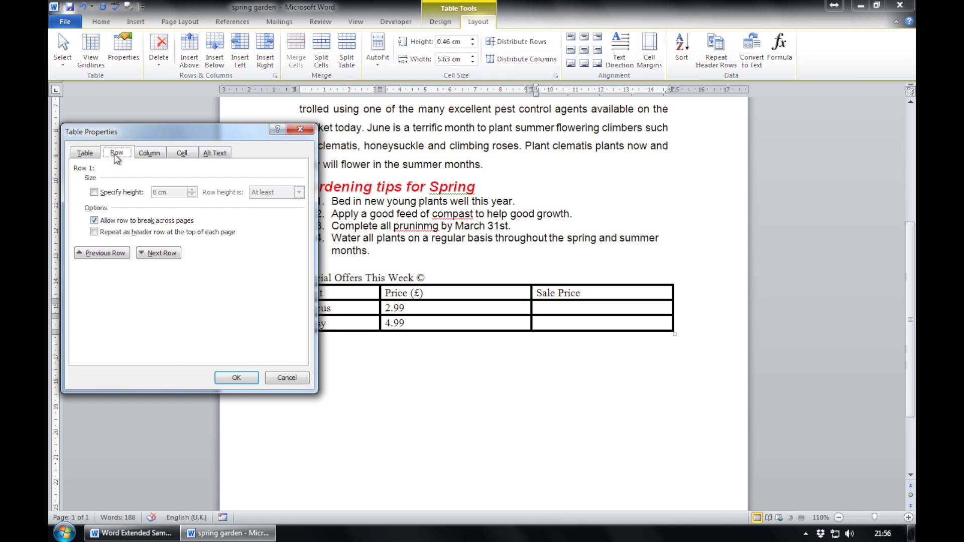
pyautogui.click(94, 193)
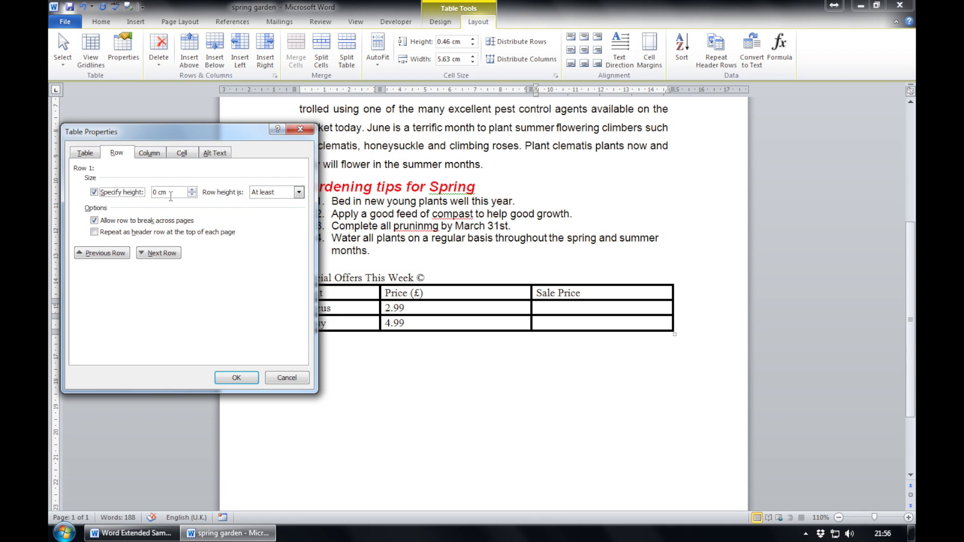
pyautogui.click(298, 193)
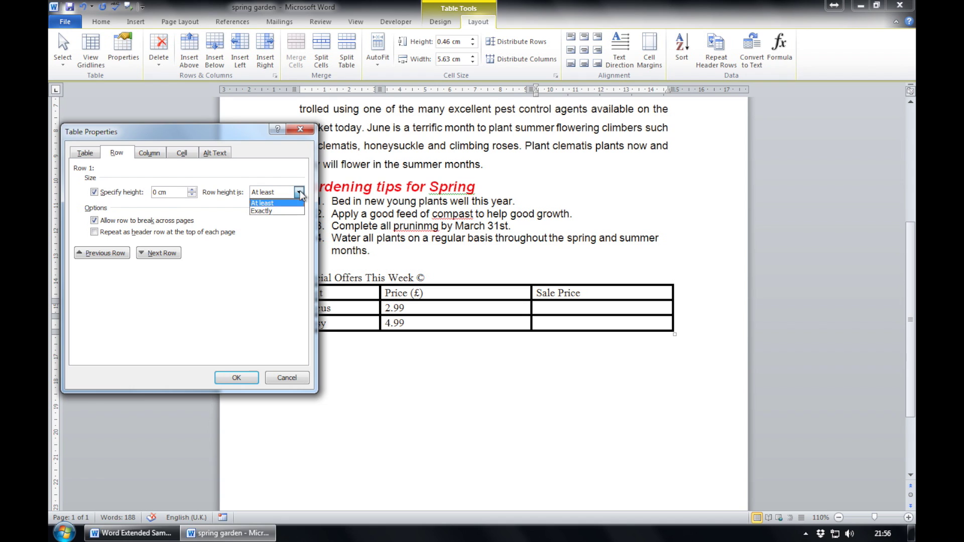
pyautogui.click(290, 211)
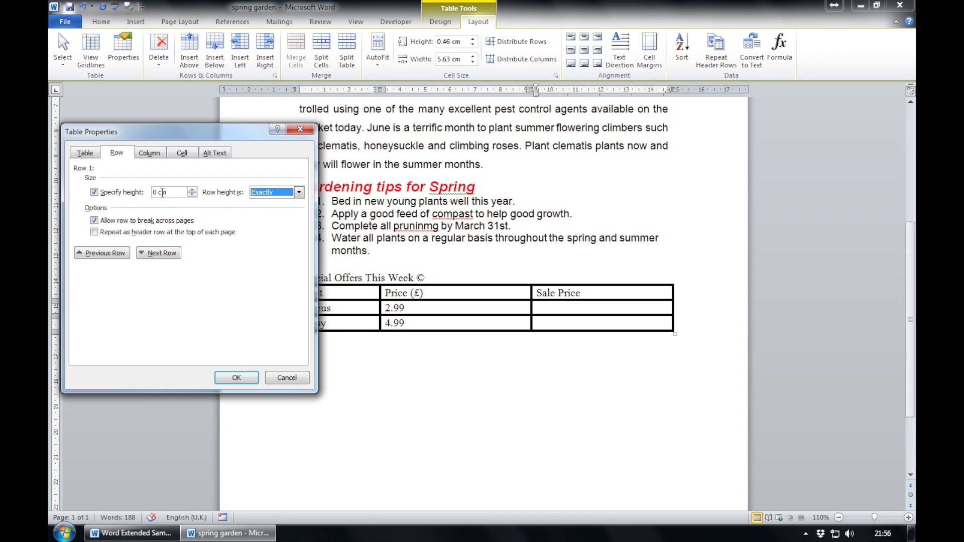
pyautogui.click(159, 192)
pyautogui.press('BackSpace')
pyautogui.write('1')
pyautogui.click(235, 378)
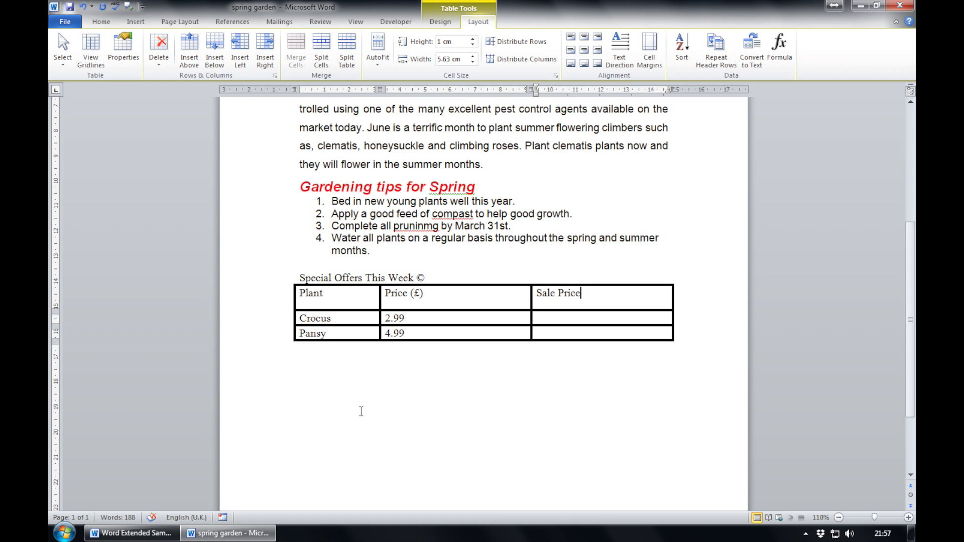
# Shade the heading row of the special offers table in dark olive green.
pyautogui.moveTo(608, 294); pyautogui.dragTo(378, 296)
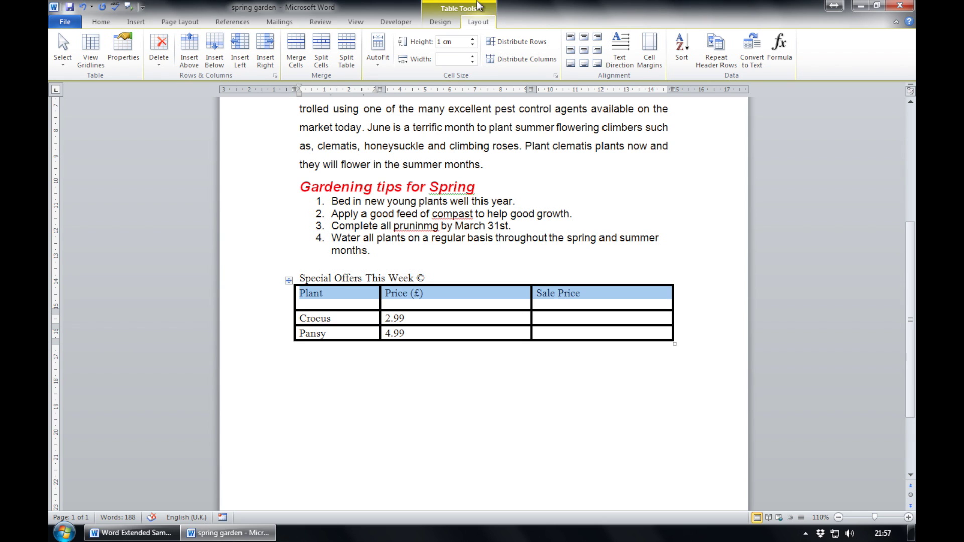
pyautogui.click(440, 22)
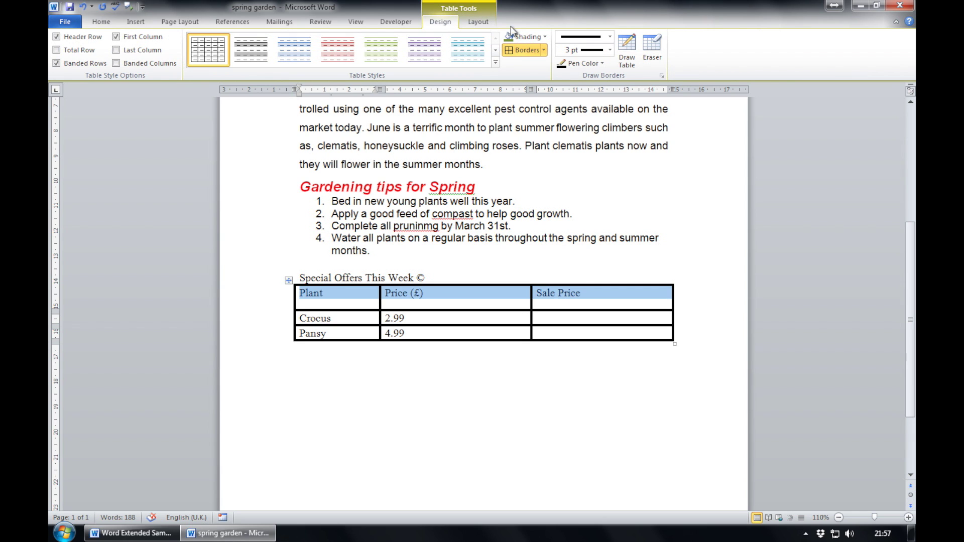
pyautogui.click(544, 36)
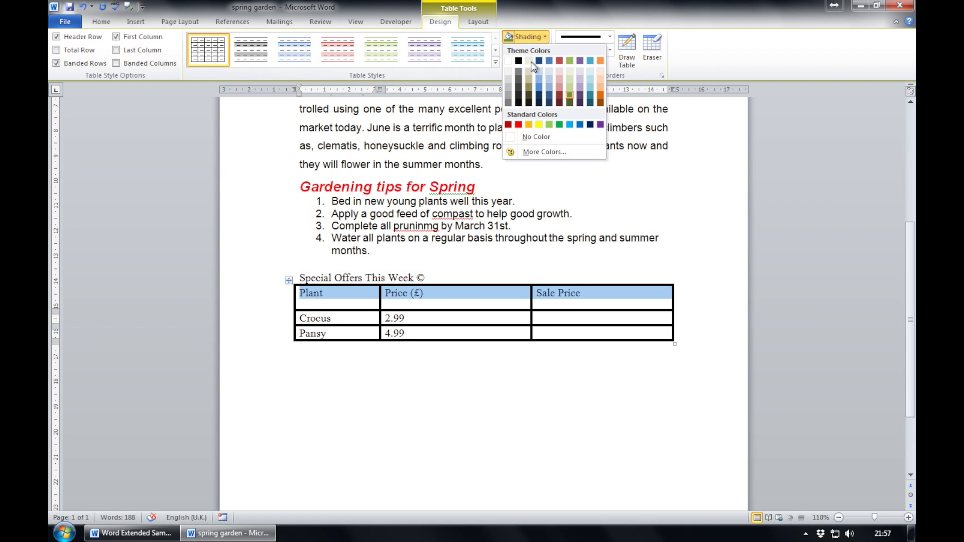
pyautogui.click(569, 96)
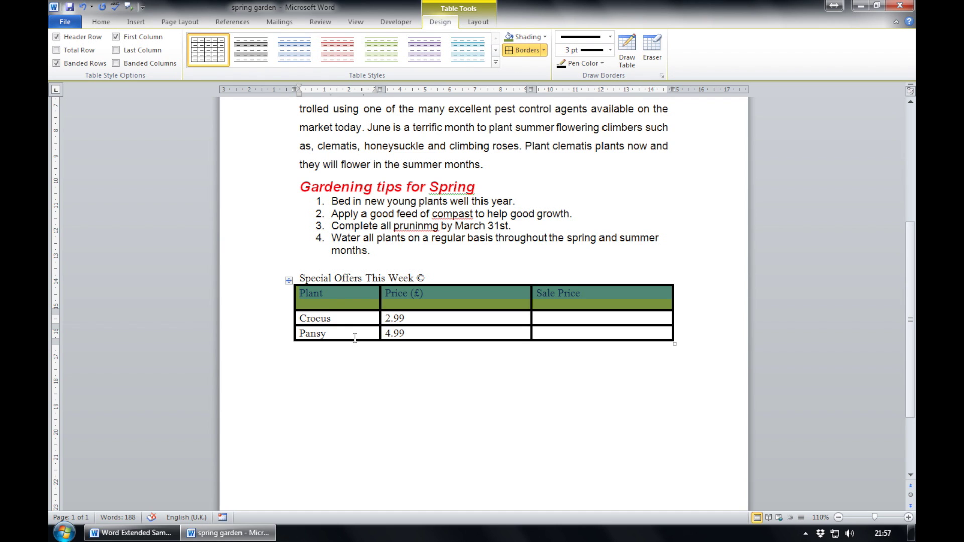
# Change the font colour of the plant names Crocus and Pansy to red.
pyautogui.moveTo(342, 338); pyautogui.dragTo(304, 324)
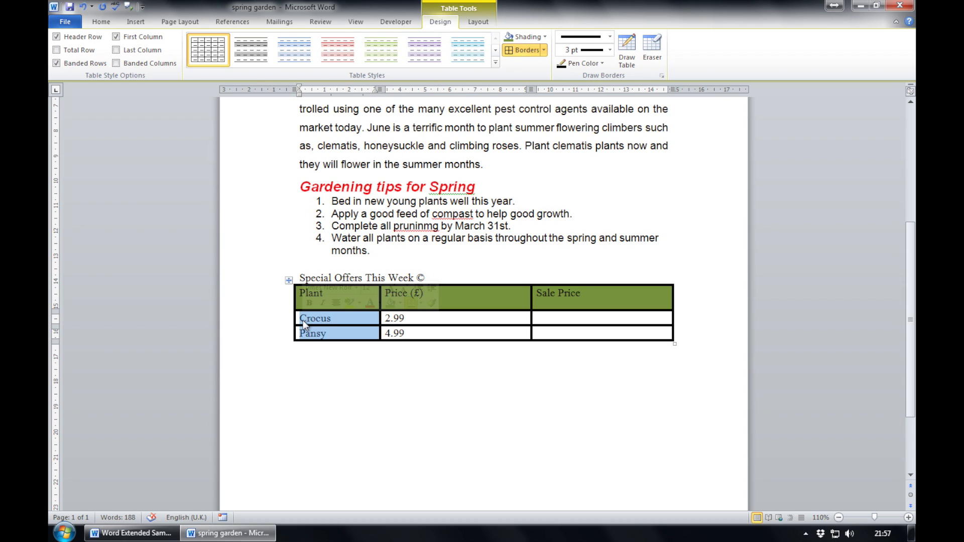
pyautogui.click(100, 24)
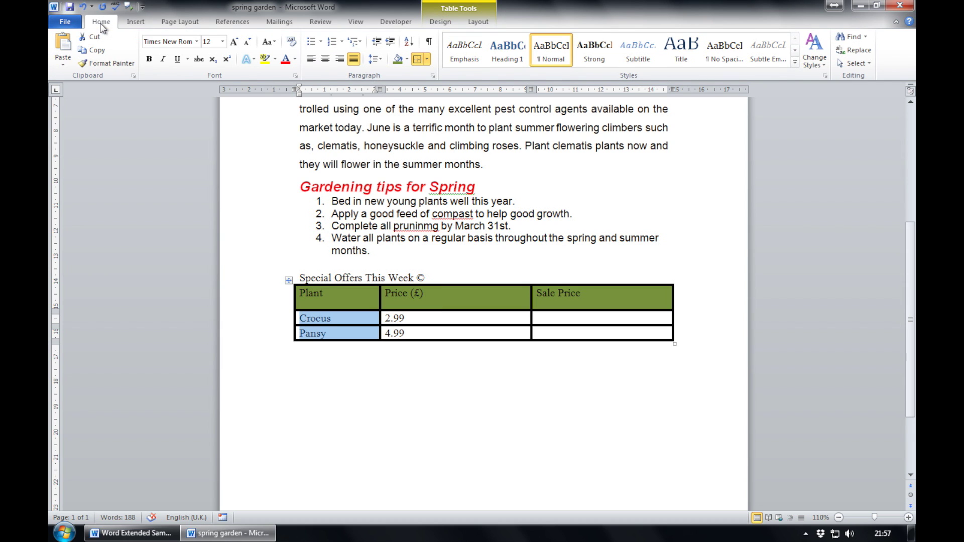
pyautogui.click(288, 60)
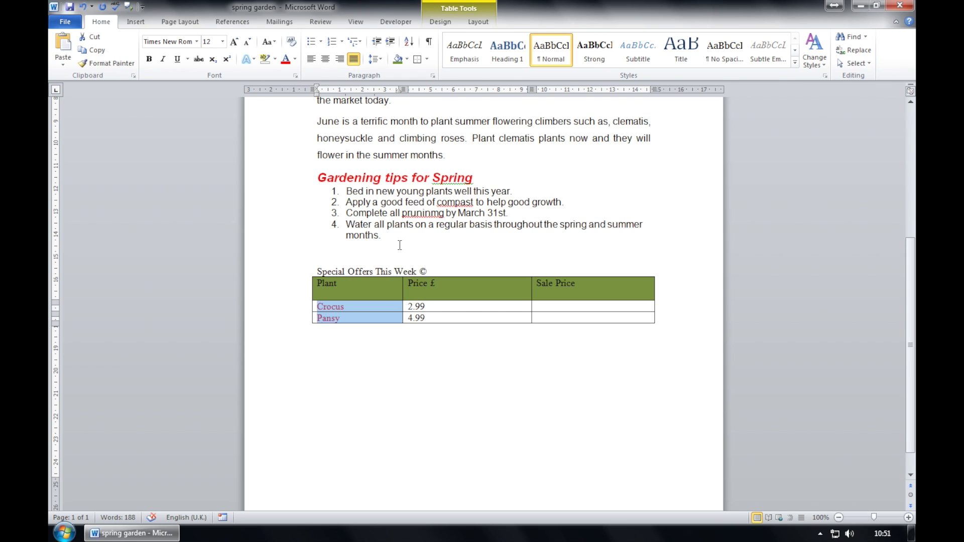
# Insert a Simple Text Box and place it just below the special offers table, aligned with the table's left edge.
pyautogui.click(373, 366)
pyautogui.click(351, 334)
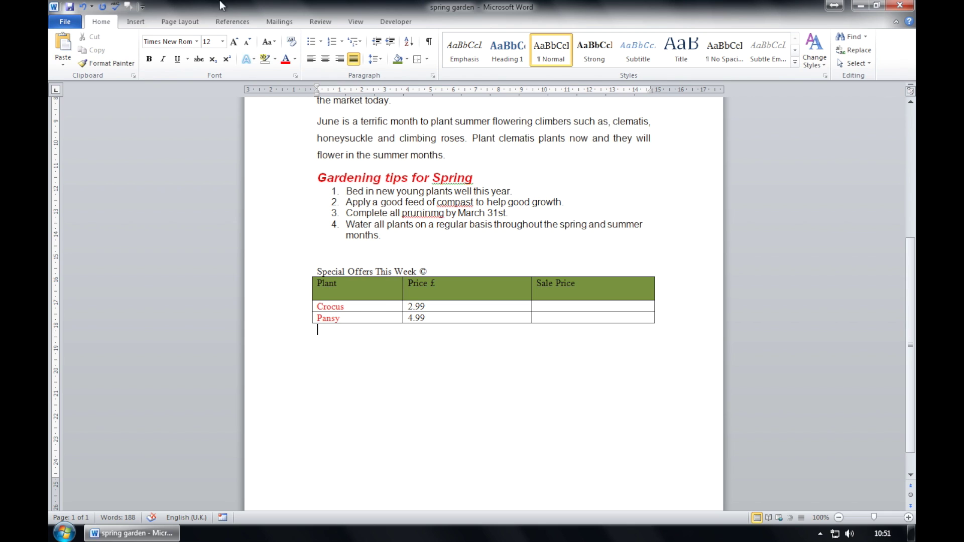
pyautogui.click(132, 27)
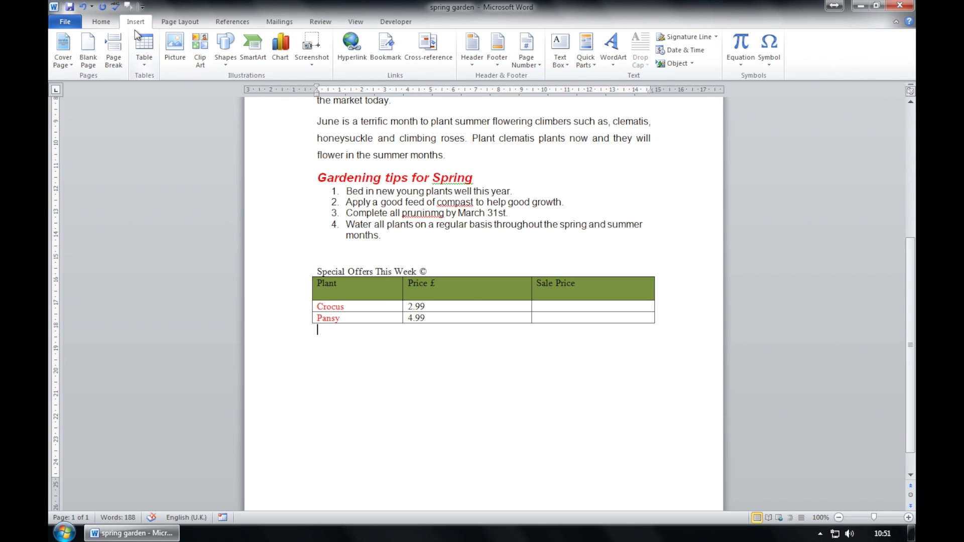
pyautogui.click(565, 56)
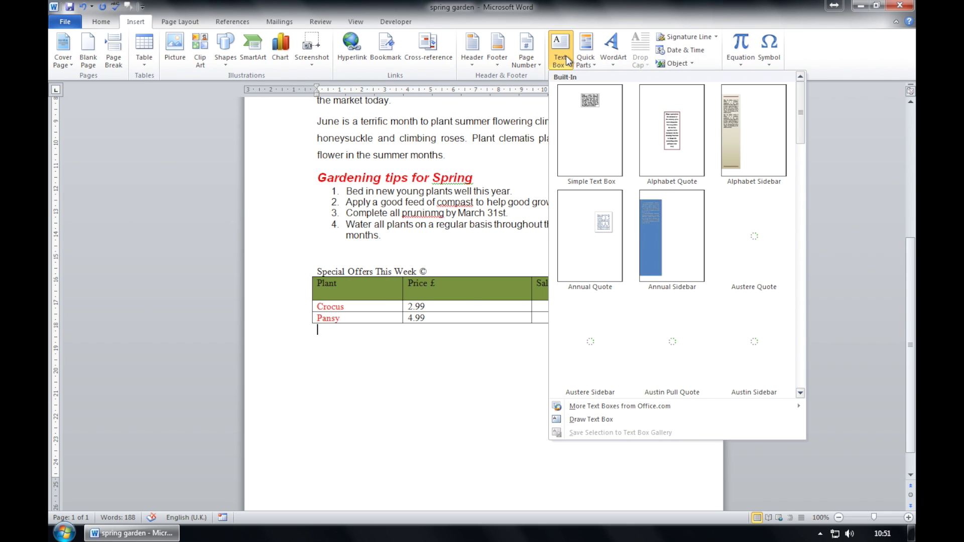
pyautogui.click(595, 151)
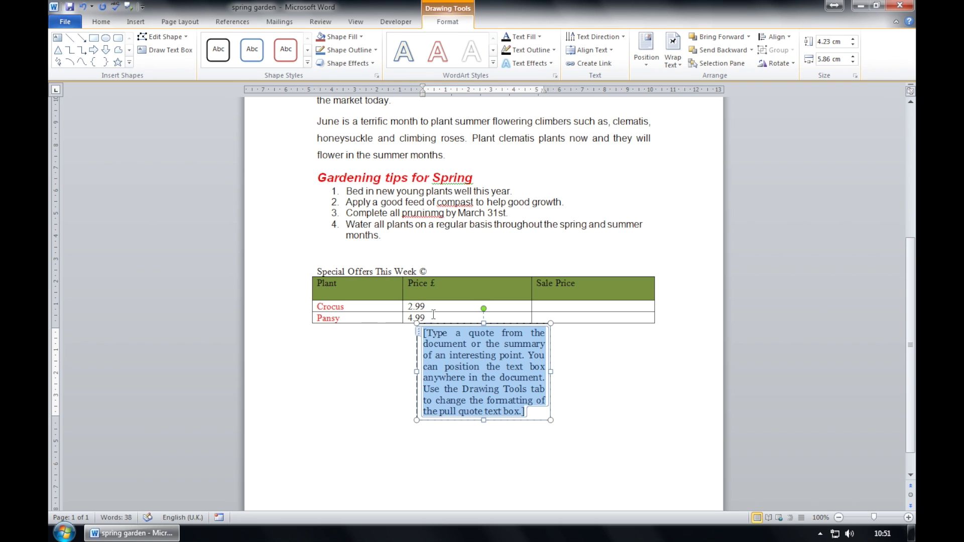
pyautogui.click(443, 324)
pyautogui.moveTo(443, 325); pyautogui.dragTo(338, 332)
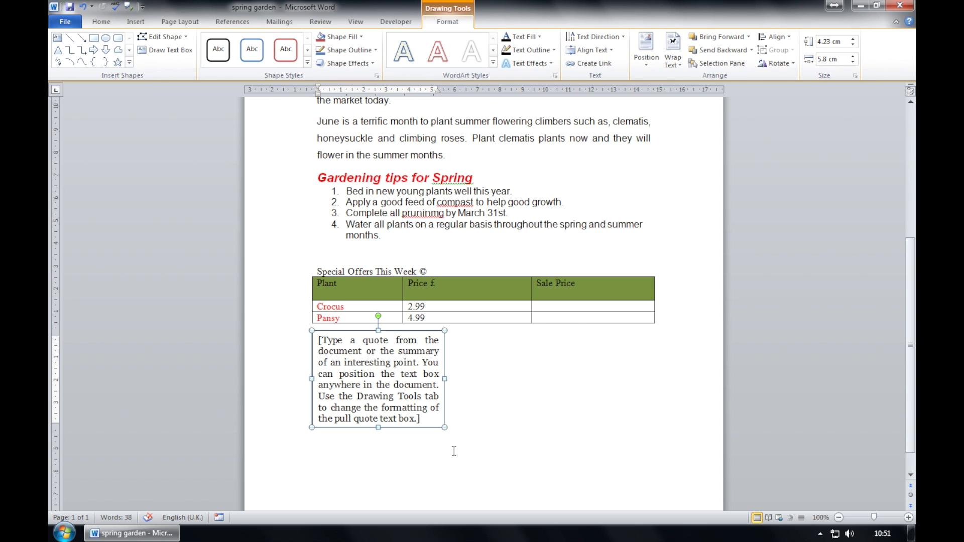
# Set the text box's height to 4.1 cm and its width to 3.8 cm.
pyautogui.moveTo(445, 427)
pyautogui.mouseDown()
pyautogui.moveTo(471, 411)
pyautogui.moveTo(474, 428)
pyautogui.moveTo(436, 424)
pyautogui.moveTo(462, 402)
pyautogui.moveTo(469, 445)
pyautogui.moveTo(451, 431)
pyautogui.mouseUp()
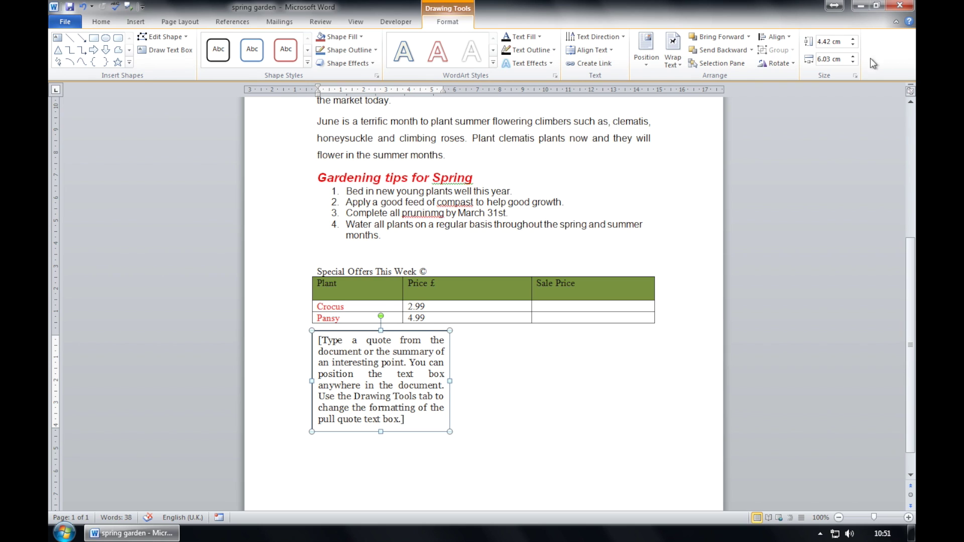
pyautogui.doubleClick(829, 42)
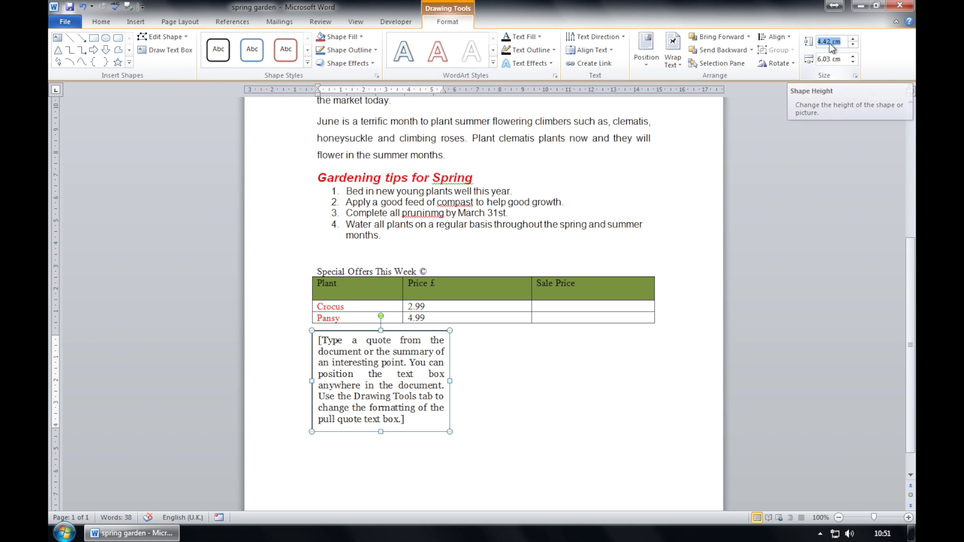
pyautogui.click(831, 42)
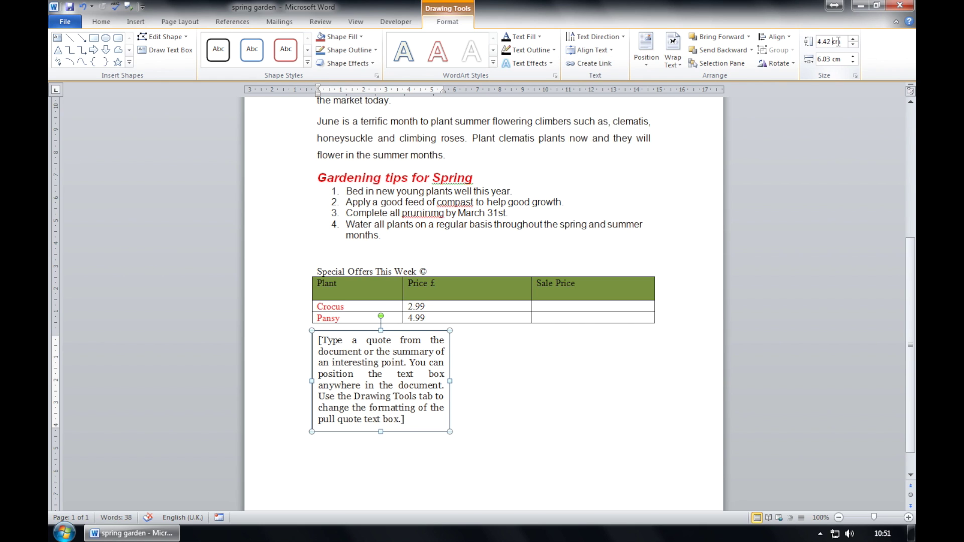
pyautogui.press('BackSpace')
pyautogui.press('BackSpace')
pyautogui.write('10')
pyautogui.click(832, 59)
pyautogui.press('BackSpace')
pyautogui.press('BackSpace')
pyautogui.press('BackSpace')
pyautogui.press('BackSpace')
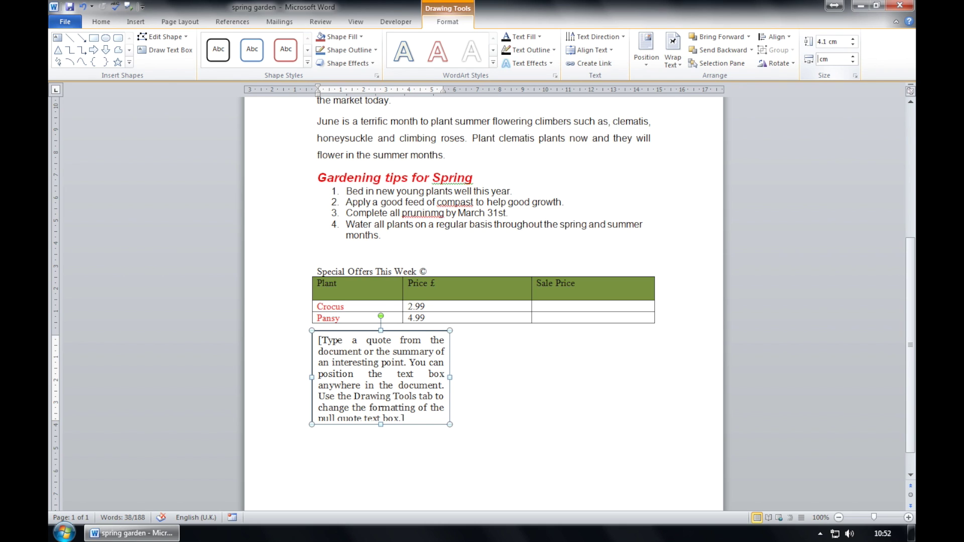
pyautogui.write('3.8')
pyautogui.press('Return')
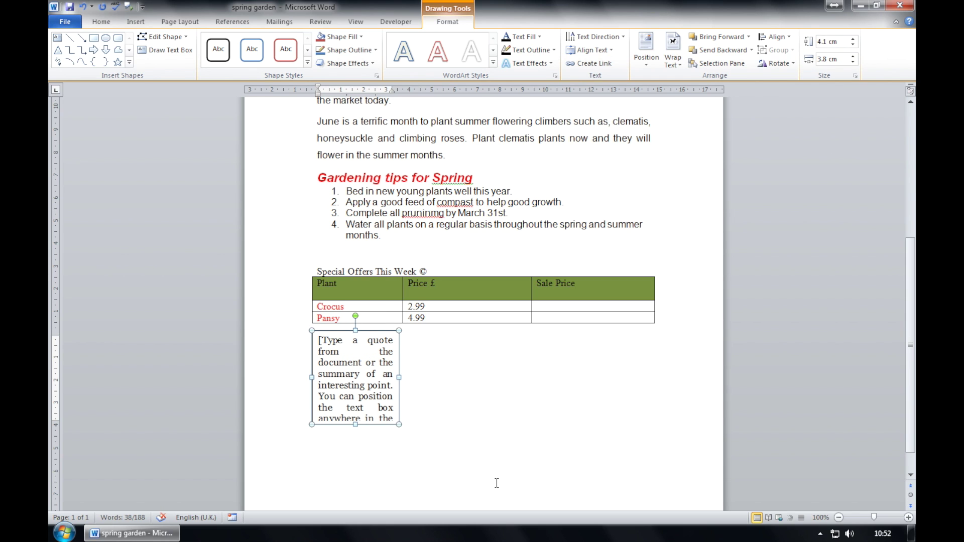
pyautogui.click(357, 366)
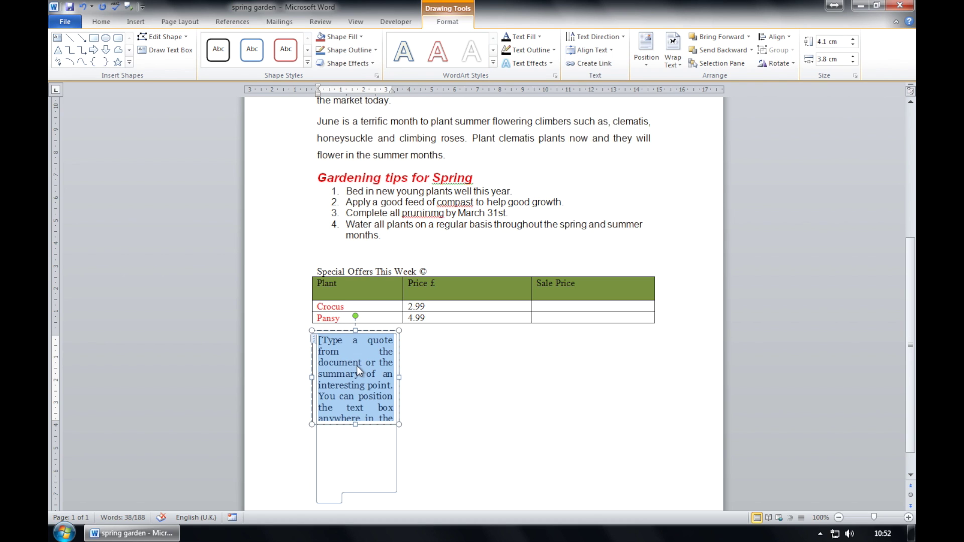
pyautogui.write('W')
pyautogui.write('no')
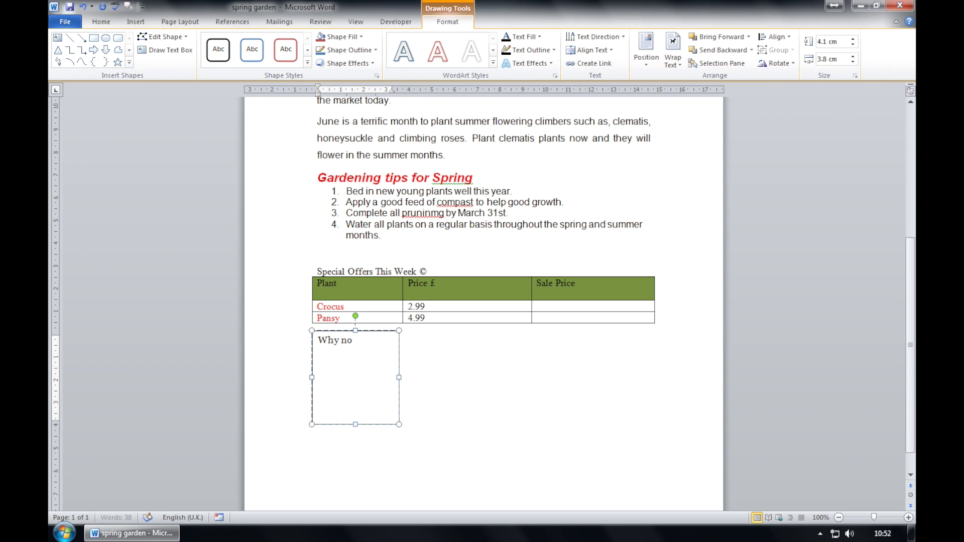
pyautogui.write('t visit ou')
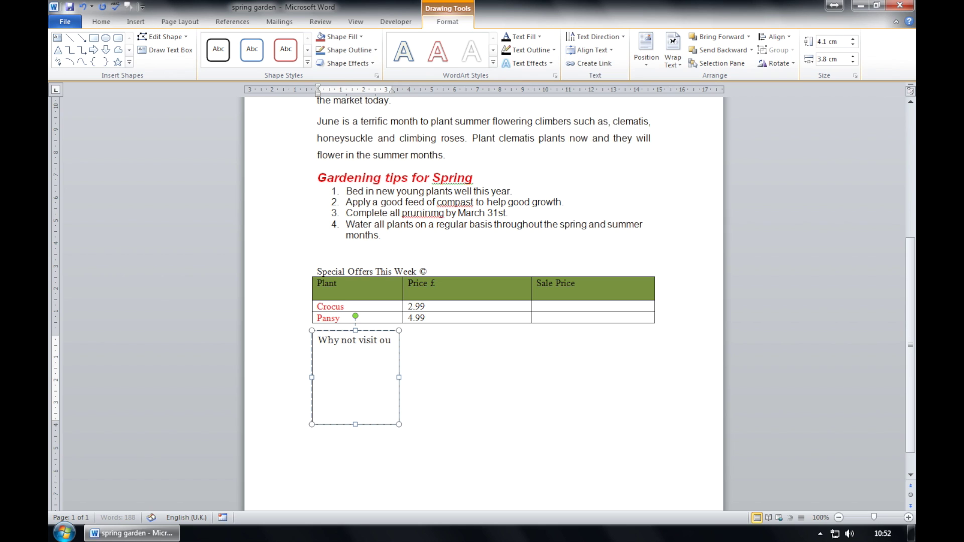
pyautogui.write('r website to s')
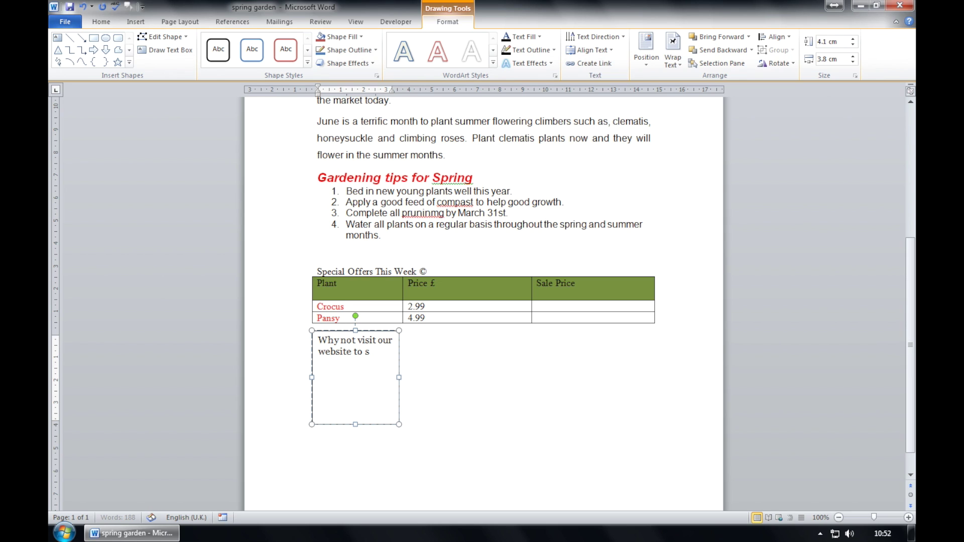
pyautogui.write('ee some more great deals')
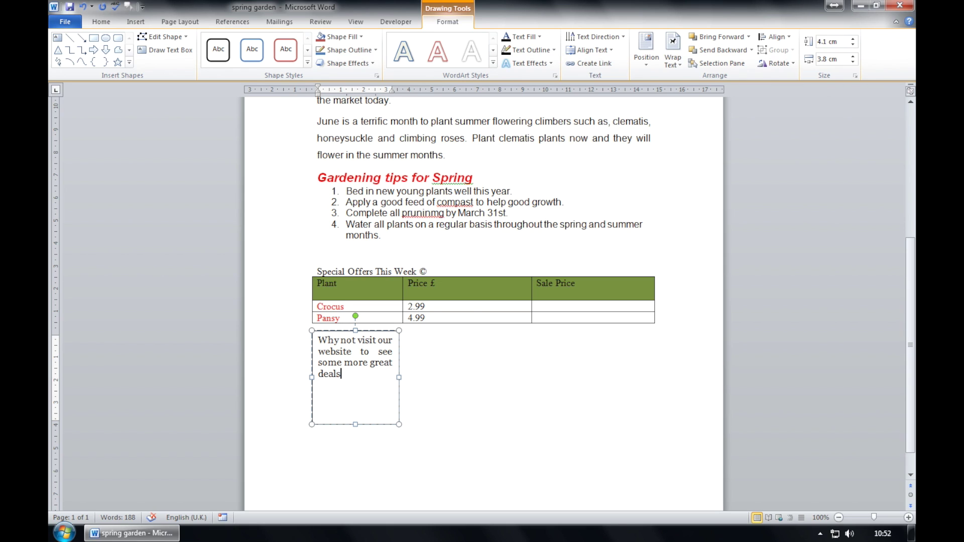
pyautogui.write('. www.gardeningisgreat')
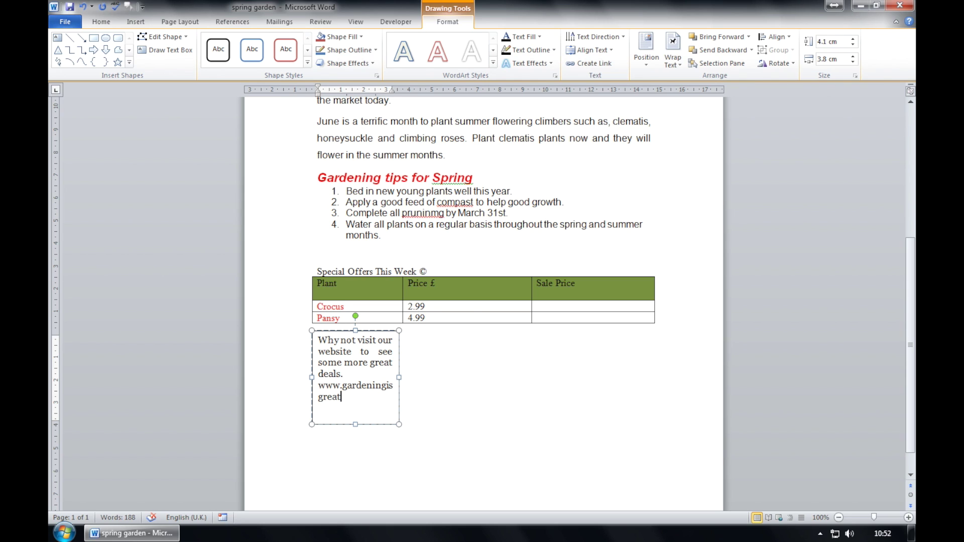
pyautogui.write('.co')
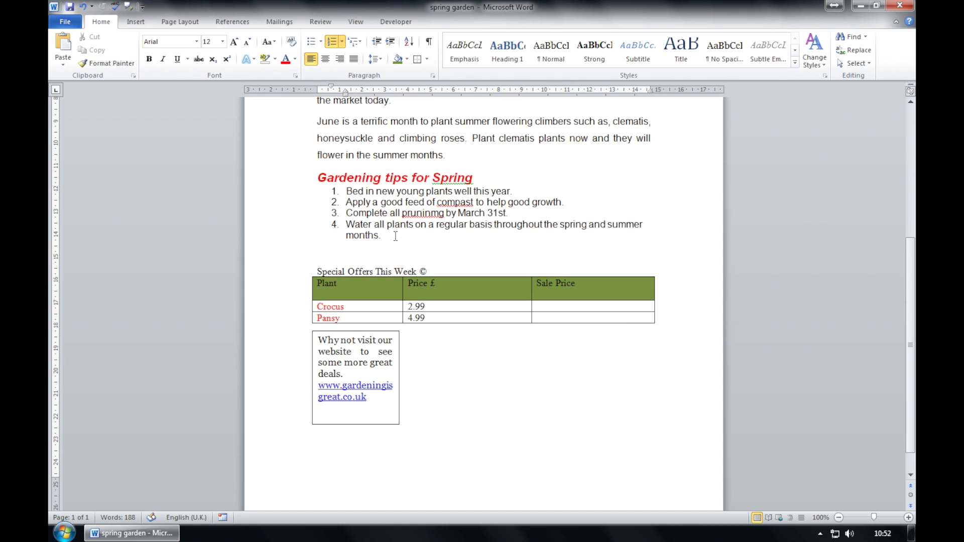
# Change the numbered list under "Gardening tips for Spring" to a list with square bullets.
pyautogui.moveTo(385, 236); pyautogui.dragTo(337, 186)
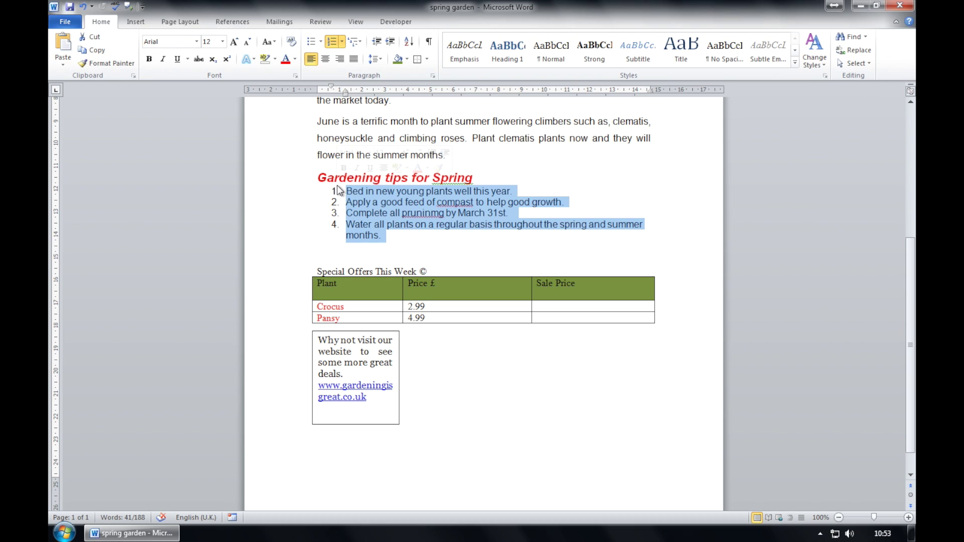
pyautogui.click(321, 42)
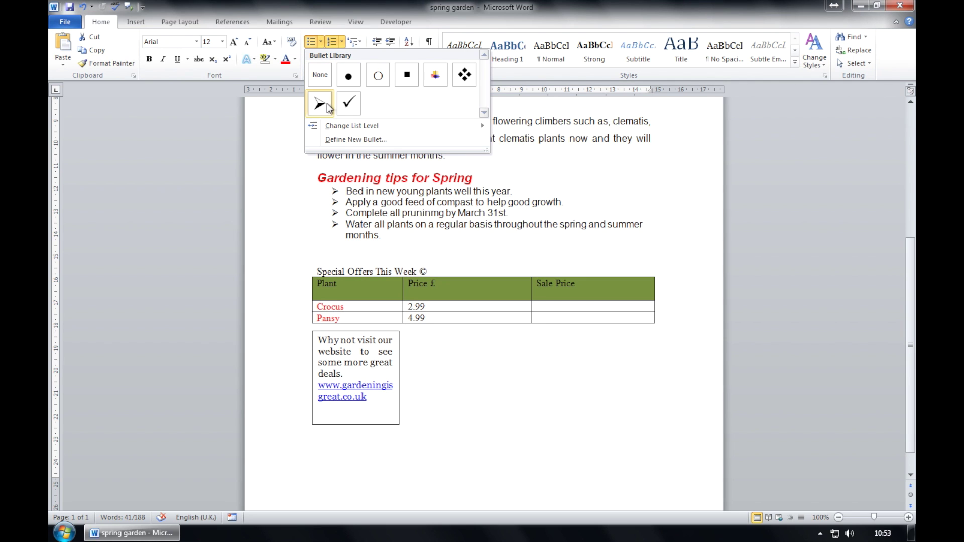
pyautogui.click(407, 78)
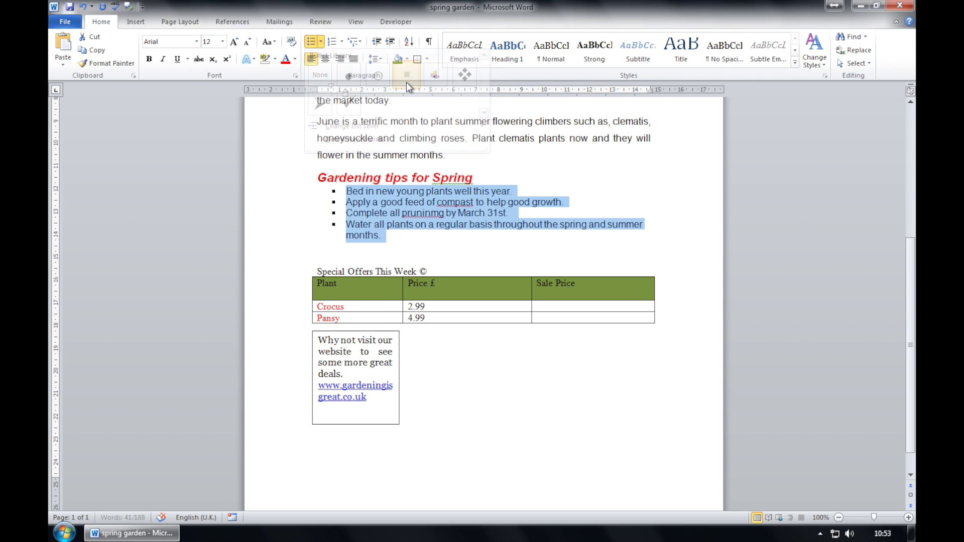
pyautogui.click(491, 235)
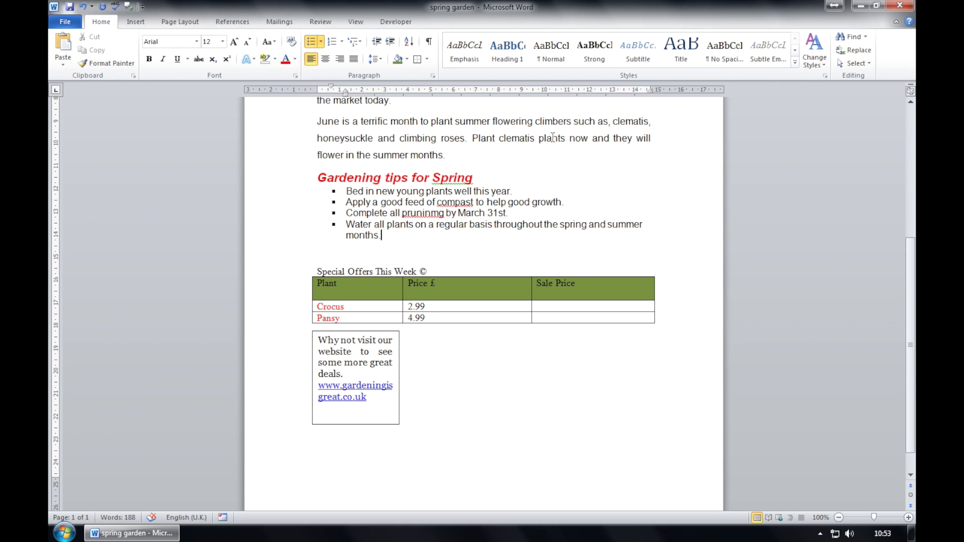
# Search Word Help for "copy formatting from one piece of text to another" and close the help window.
pyautogui.click(910, 22)
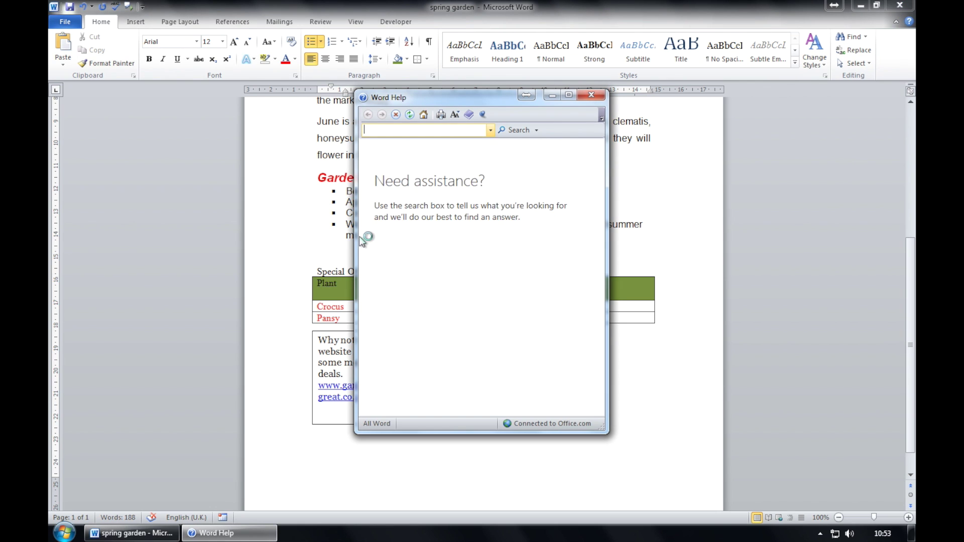
pyautogui.write('copy formatting from ')
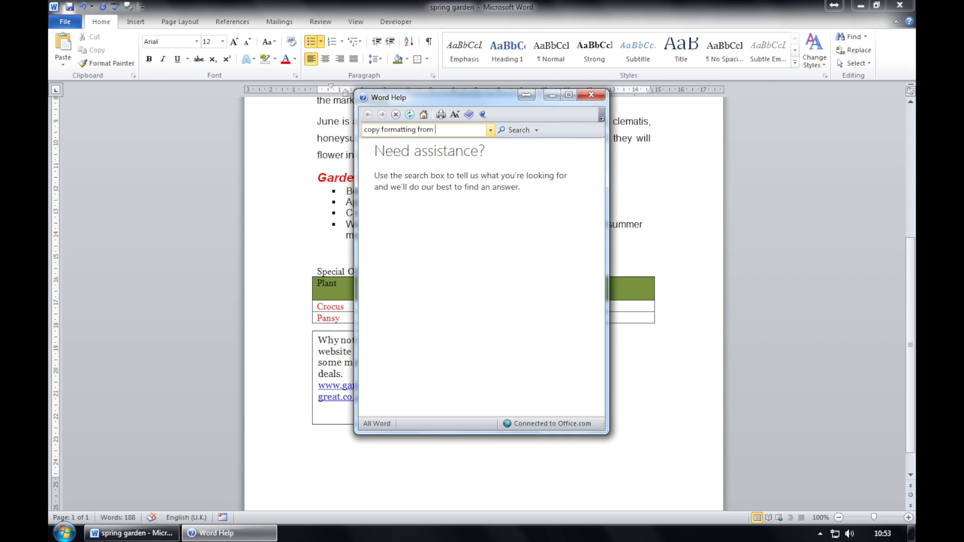
pyautogui.write('one piece of text to another')
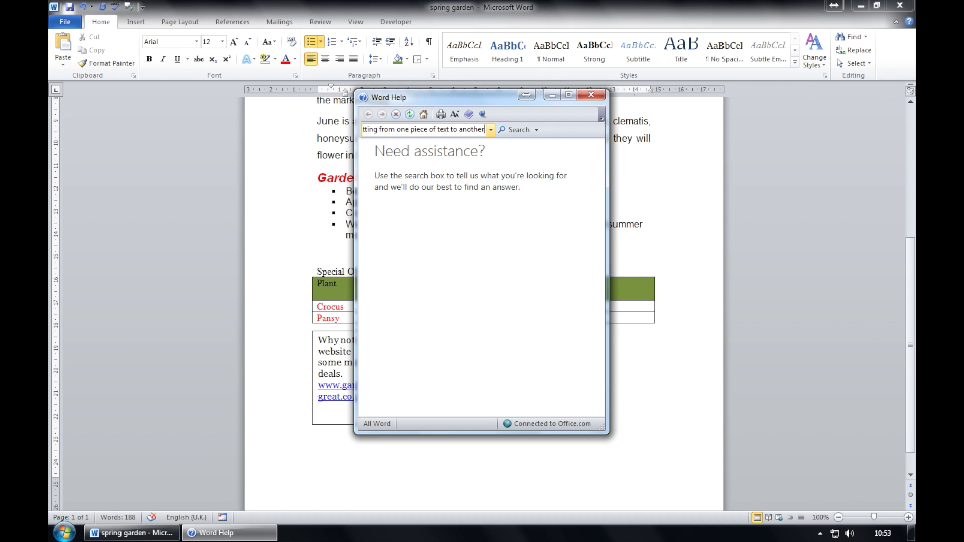
pyautogui.press('Return')
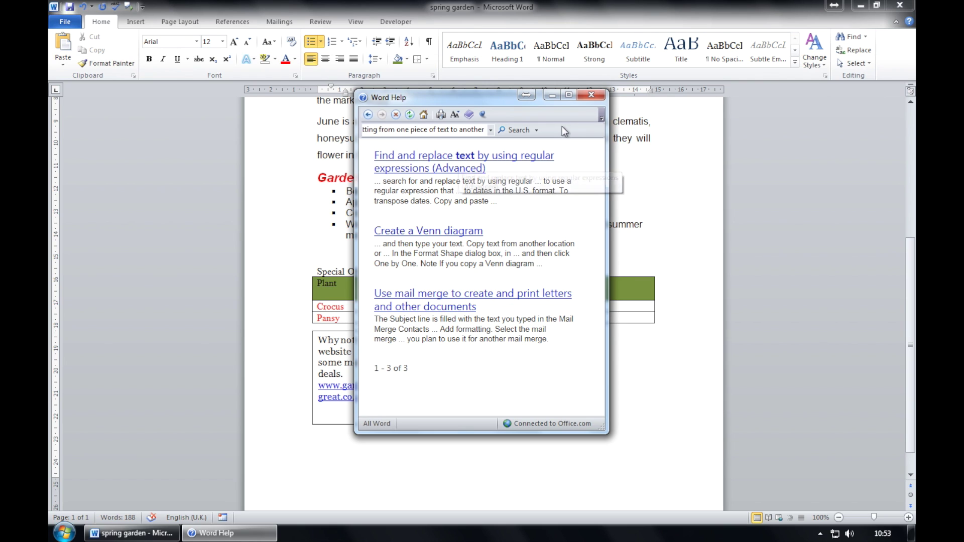
pyautogui.click(593, 97)
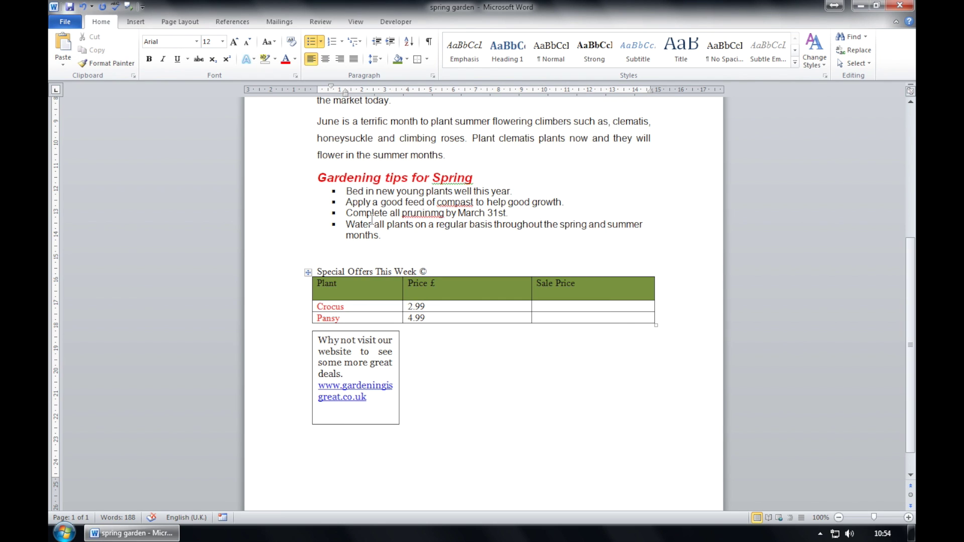
# Copy the "Gardening tips for Spring" heading's formatting onto the table's header row and right-align the Price column.
pyautogui.moveTo(473, 179); pyautogui.dragTo(331, 172)
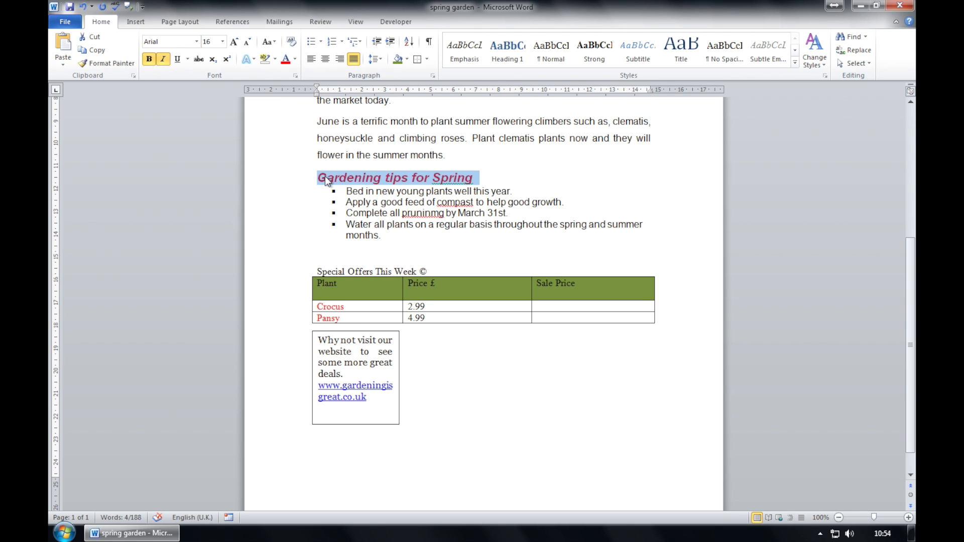
pyautogui.click(107, 64)
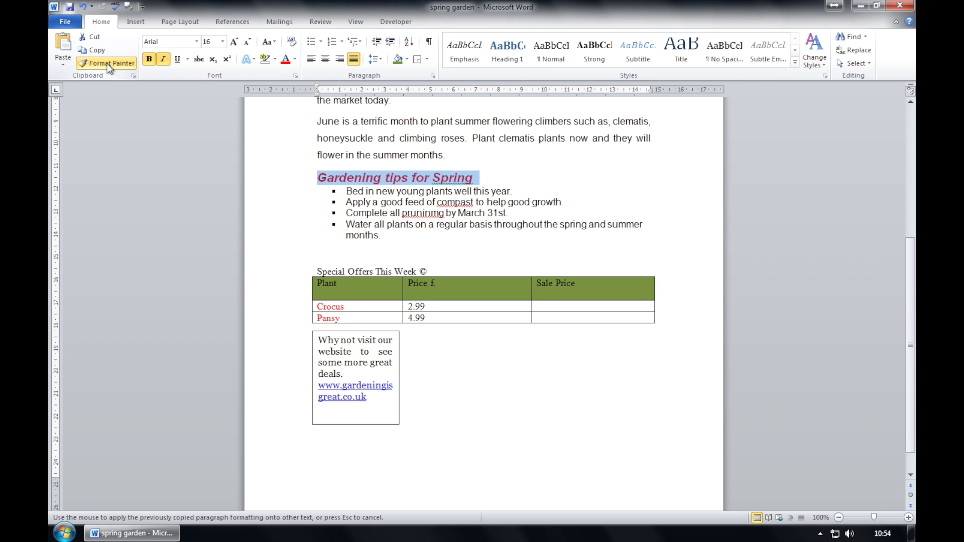
pyautogui.moveTo(318, 283)
pyautogui.mouseDown()
pyautogui.moveTo(510, 276)
pyautogui.moveTo(587, 285)
pyautogui.mouseUp()
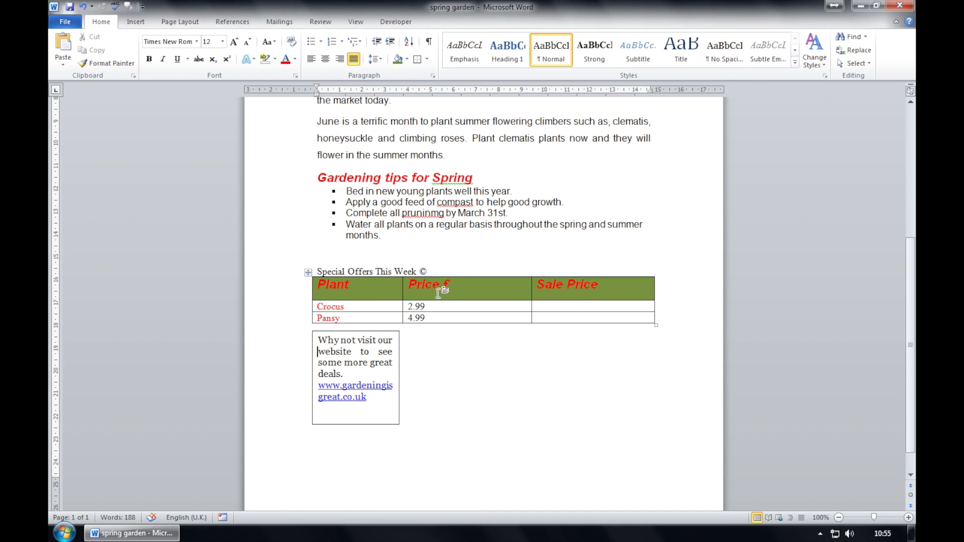
pyautogui.moveTo(408, 283); pyautogui.dragTo(433, 319)
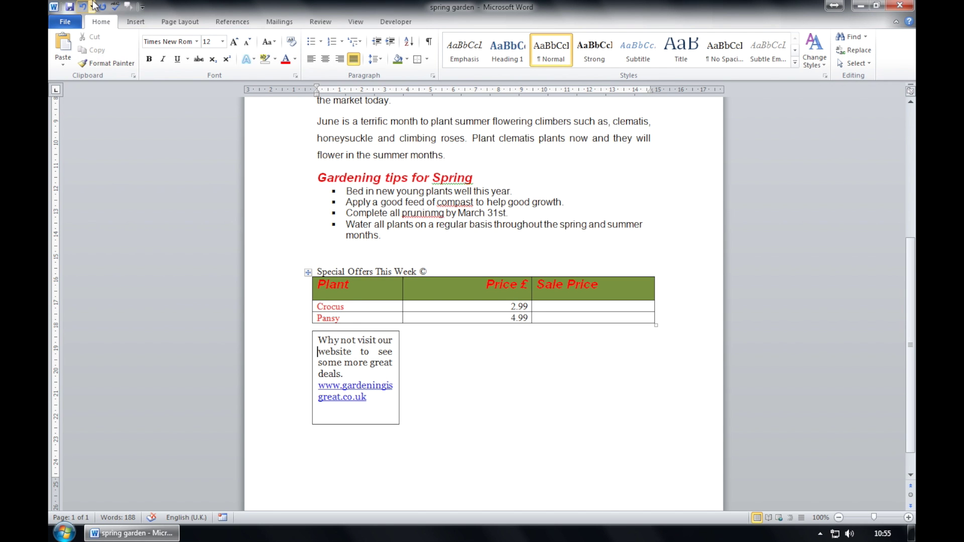
# Set the document's top and bottom page margins to 2.5 cm.
pyautogui.click(173, 26)
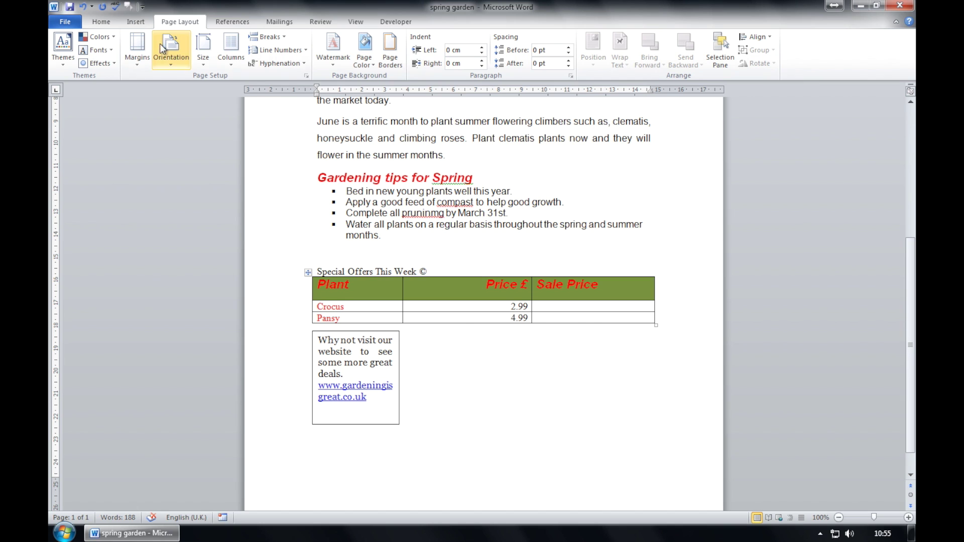
pyautogui.click(146, 65)
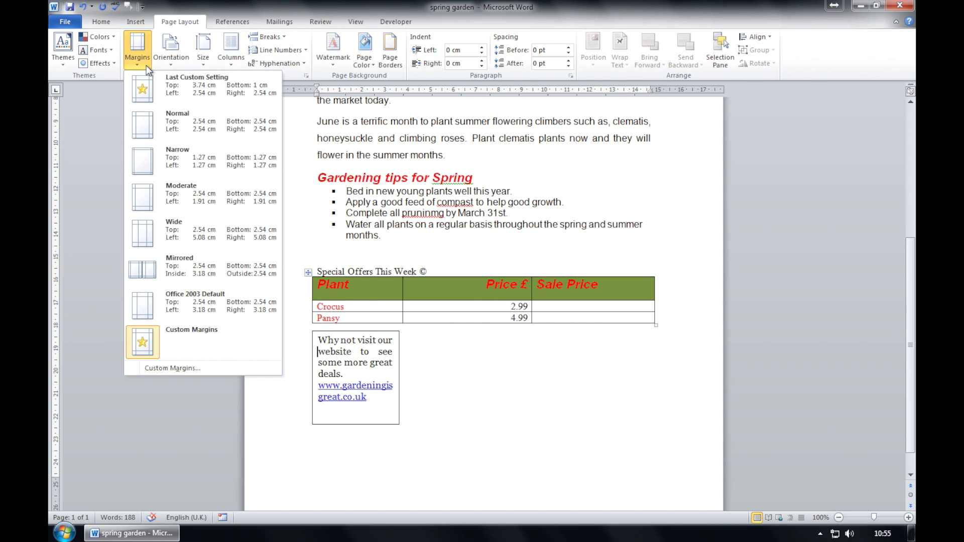
pyautogui.click(180, 368)
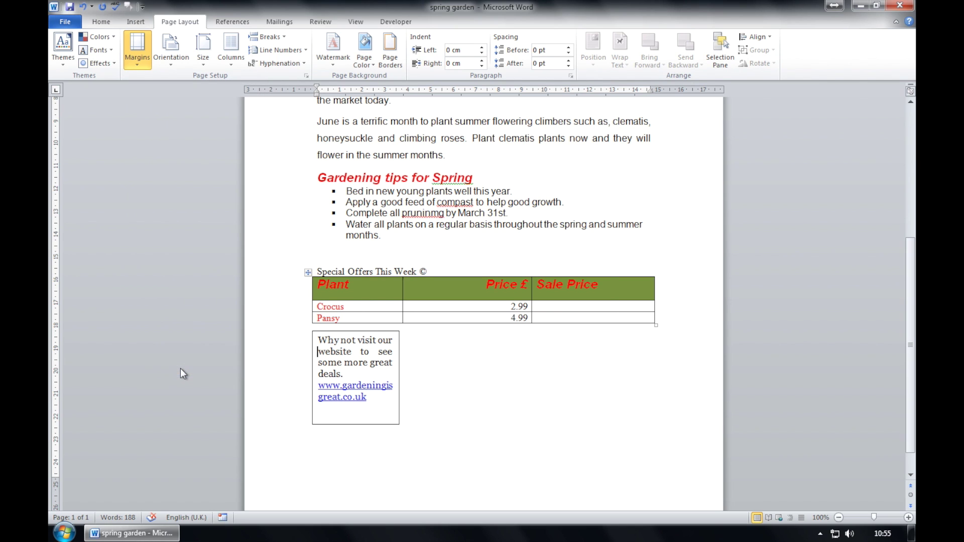
pyautogui.click(422, 147)
pyautogui.press('BackSpace')
pyautogui.write('2.5')
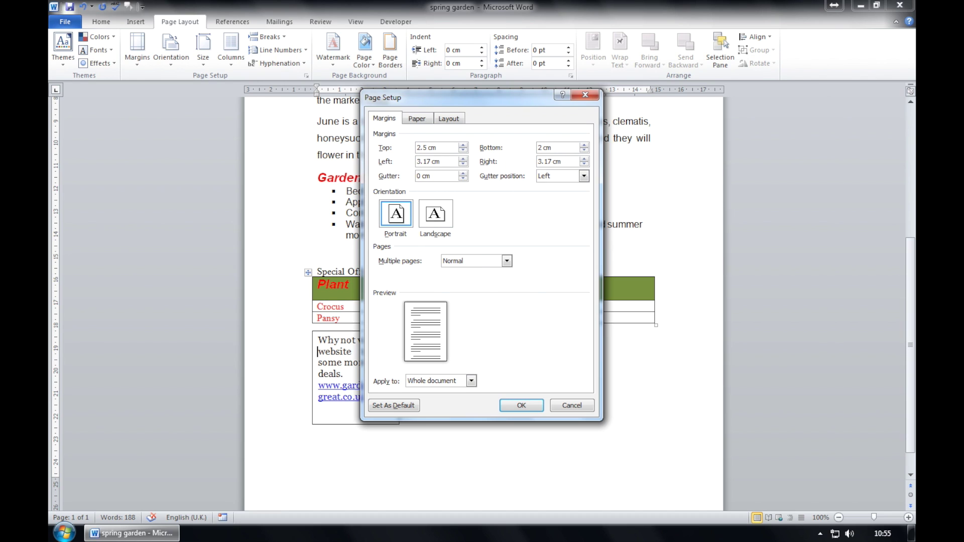
pyautogui.click(549, 148)
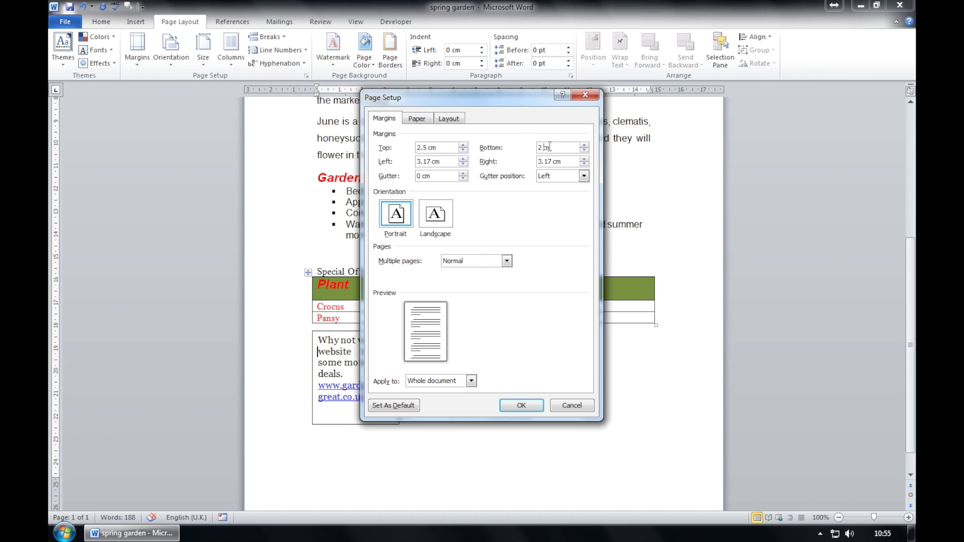
pyautogui.write('.5')
pyautogui.click(520, 404)
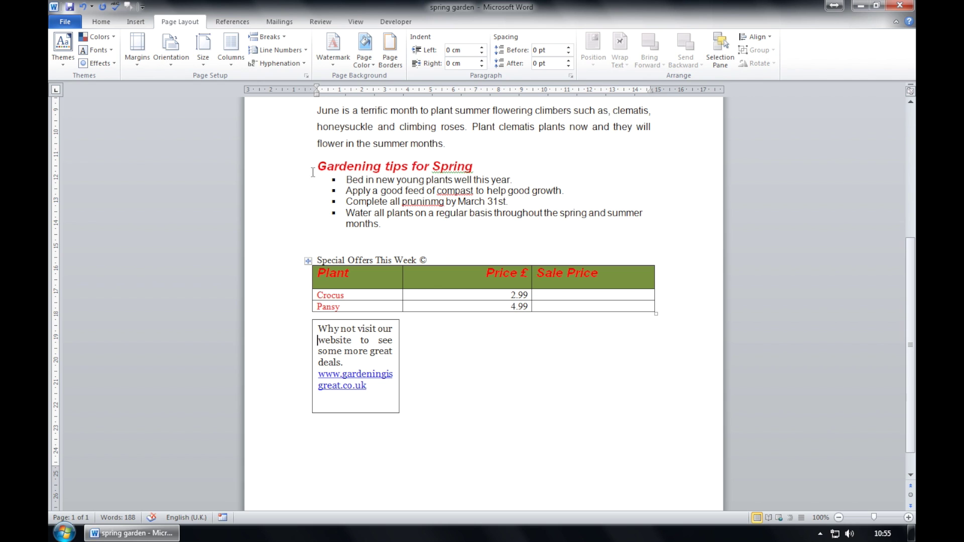
pyautogui.click(64, 24)
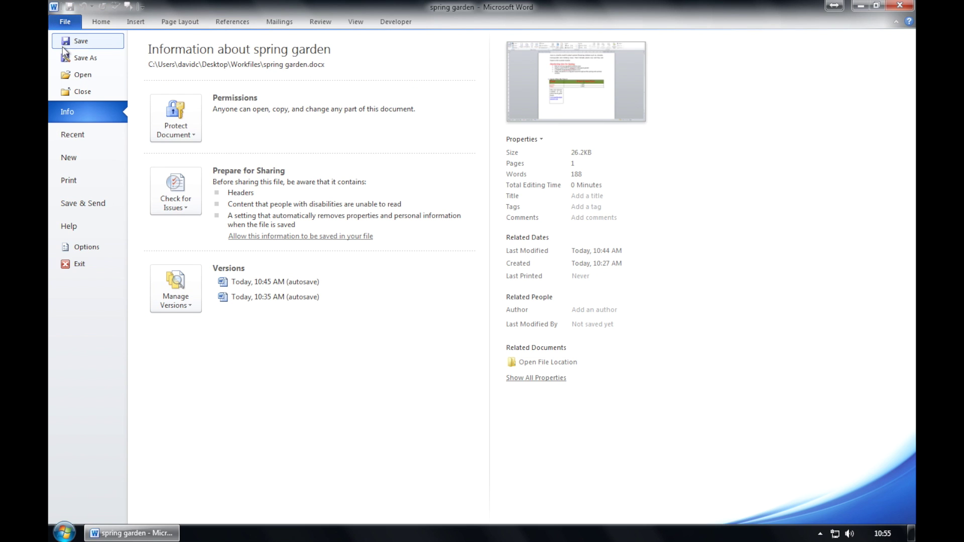
pyautogui.click(64, 23)
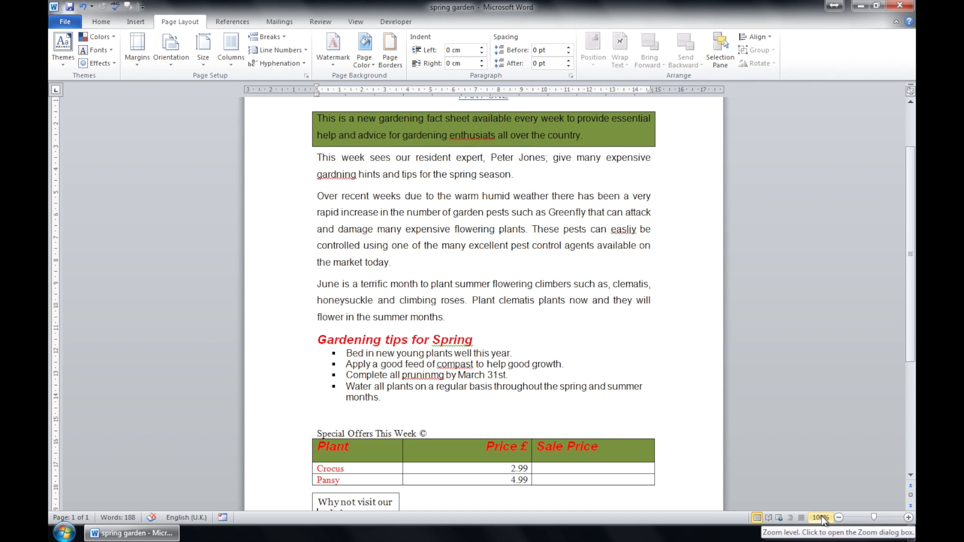
# Set the document's zoom level to 120%.
pyautogui.click(821, 518)
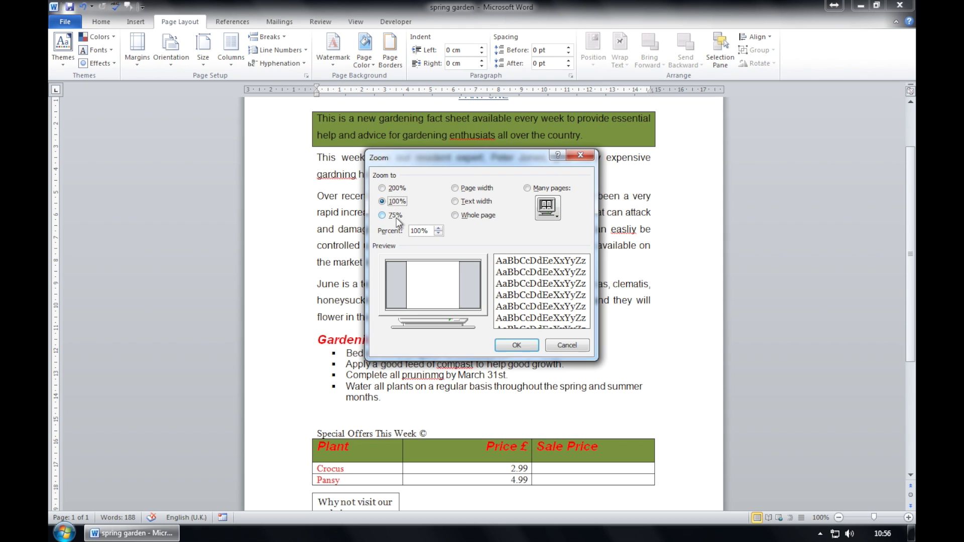
pyautogui.click(424, 230)
pyautogui.press('BackSpace')
pyautogui.press('BackSpace')
pyautogui.press('BackSpace')
pyautogui.write('120')
pyautogui.press('Return')
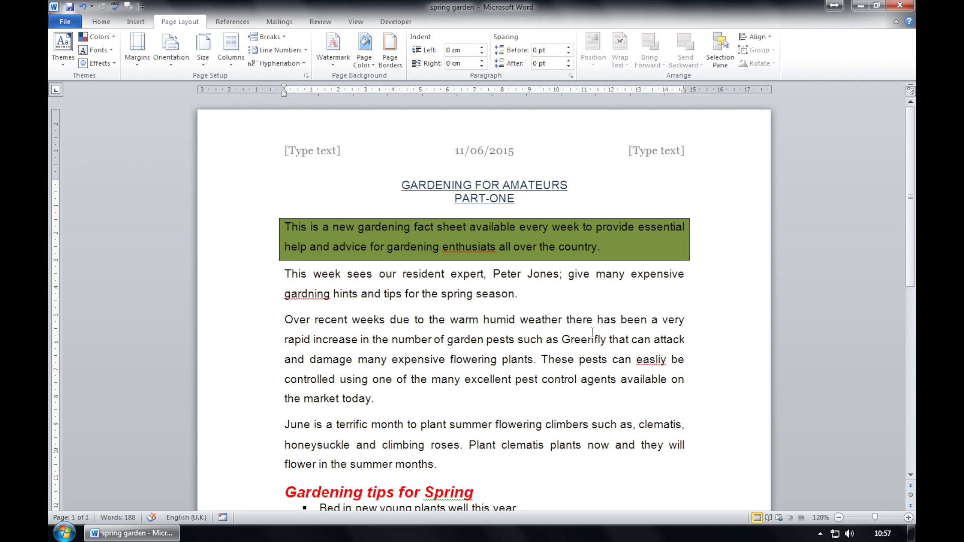
# Add "- they're Plantastic!" to the end of the "Special Offers This Week ©" line above the table.
pyautogui.scroll(-5, 593, 333)
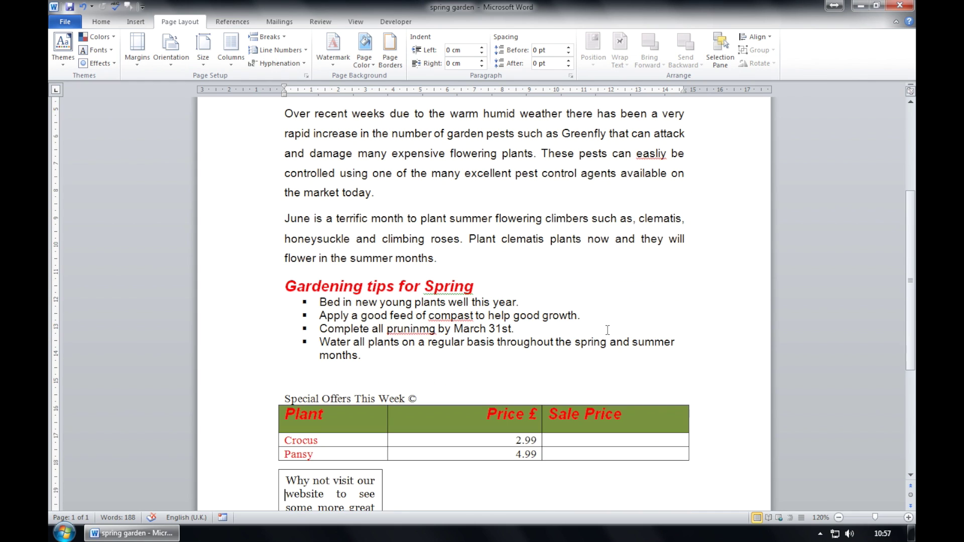
pyautogui.click(486, 401)
pyautogui.write("- they're Plan")
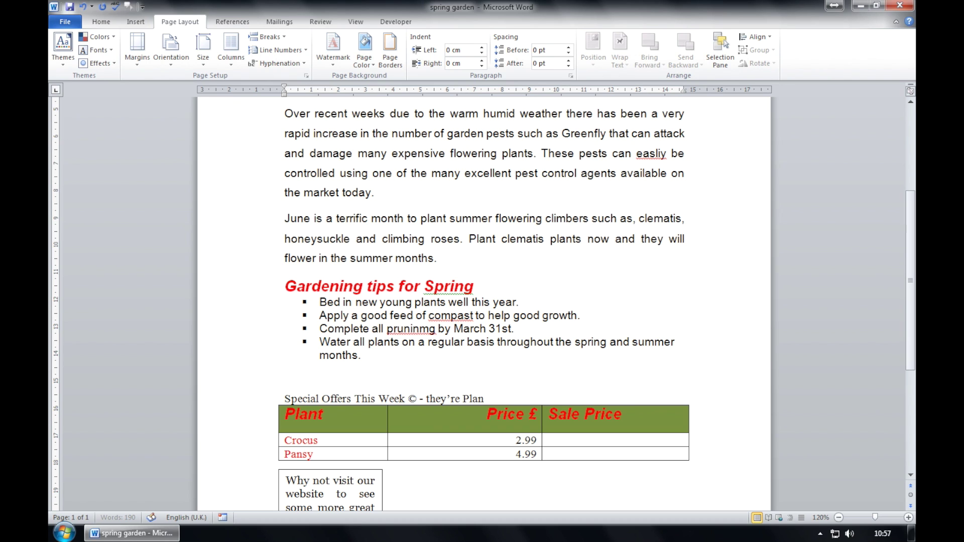
pyautogui.write('tastic!')
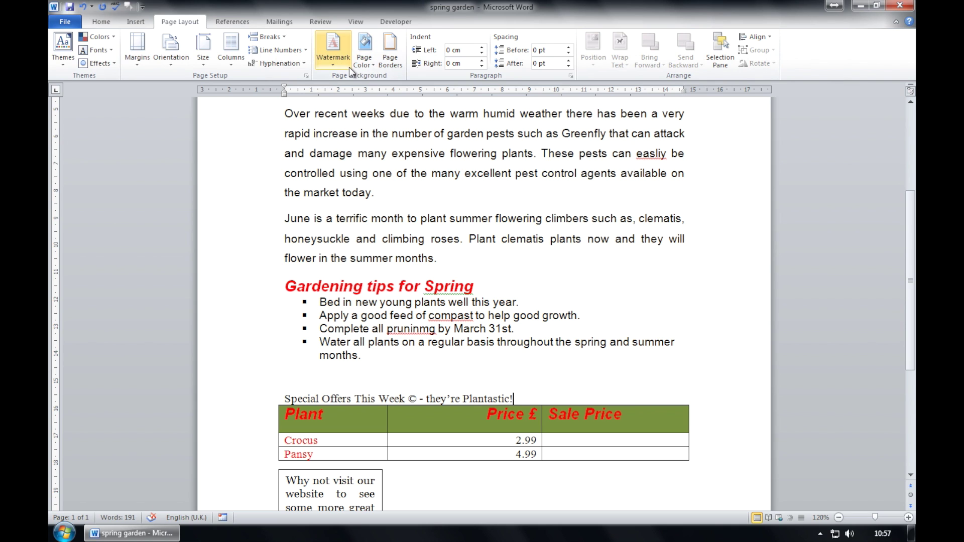
# Start the spelling and grammar check and add "Plantastic" to the dictionary.
pyautogui.click(325, 23)
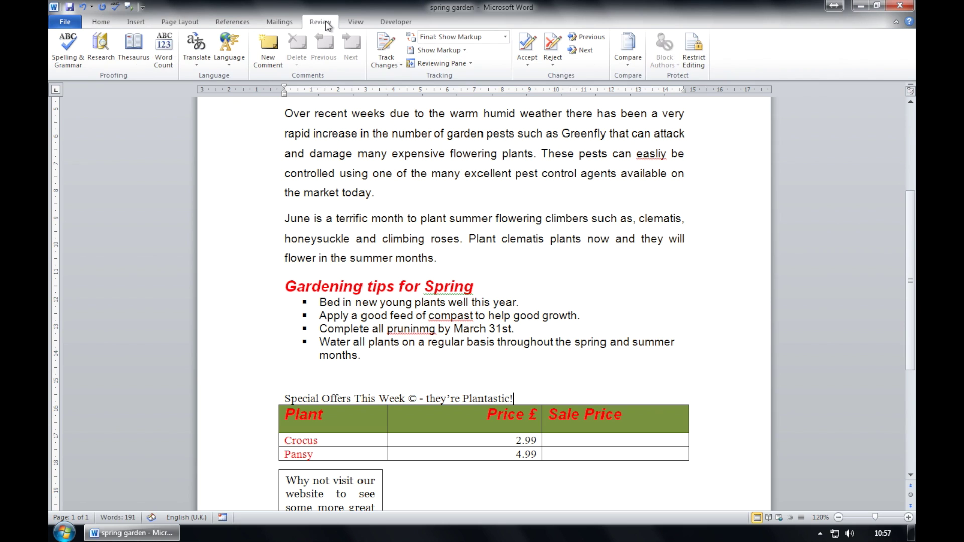
pyautogui.click(64, 69)
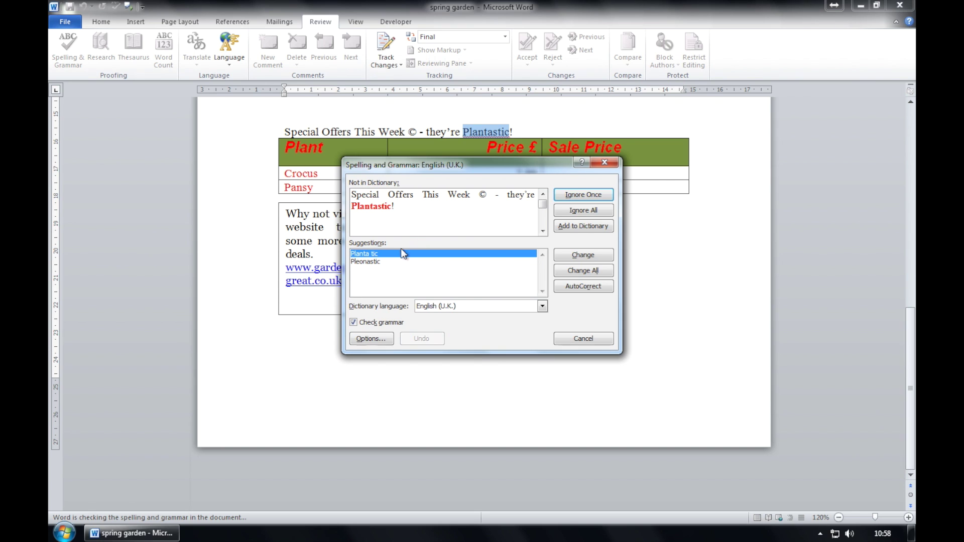
pyautogui.click(584, 229)
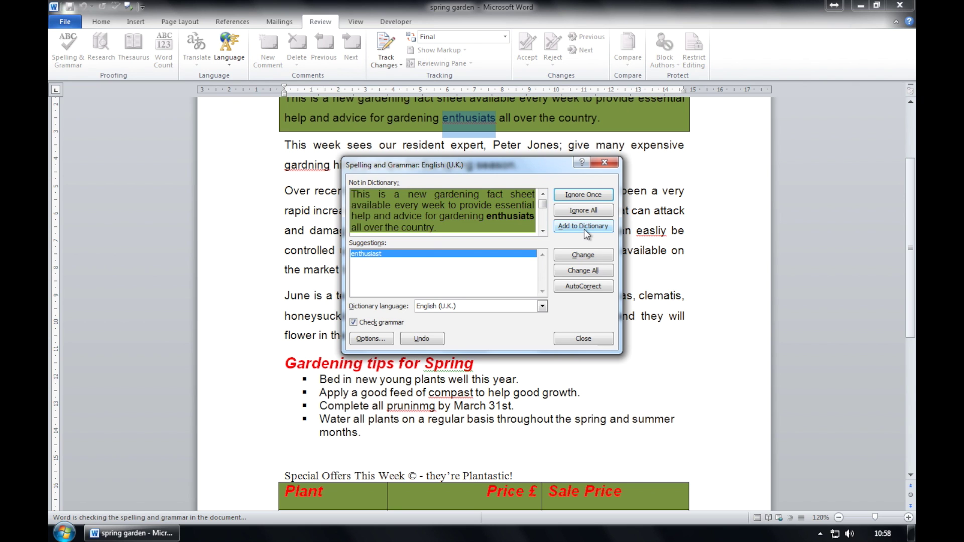
# Correct the misspellings to "enthusiast", "gardening", "easily", "compost" and "pruning", ignoring once the capitalization suggestion for "Spring".
pyautogui.click(581, 257)
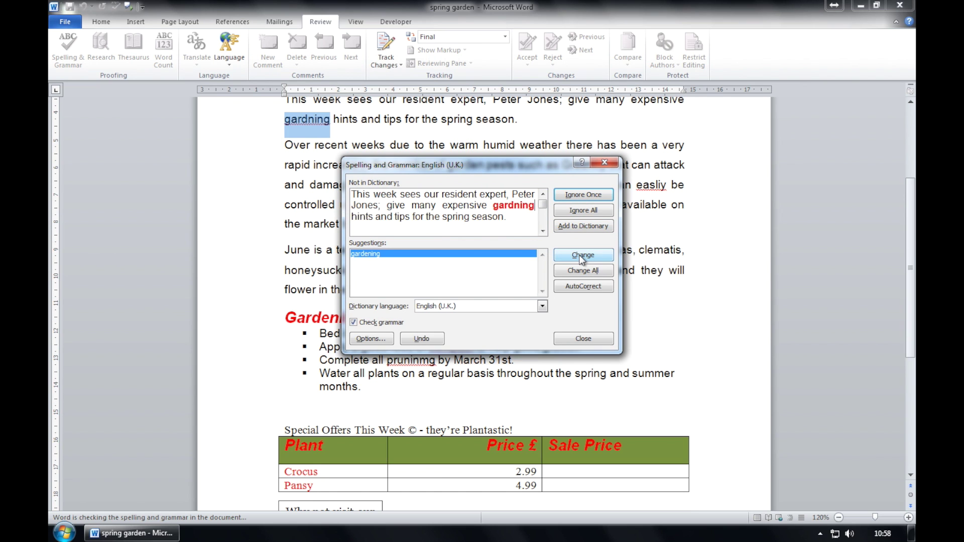
pyautogui.click(582, 256)
pyautogui.click(582, 256)
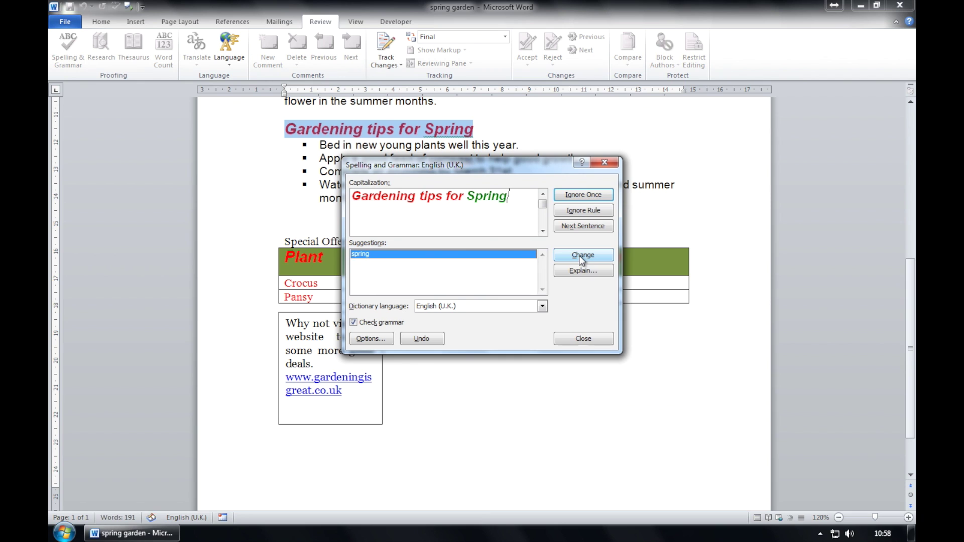
pyautogui.click(578, 195)
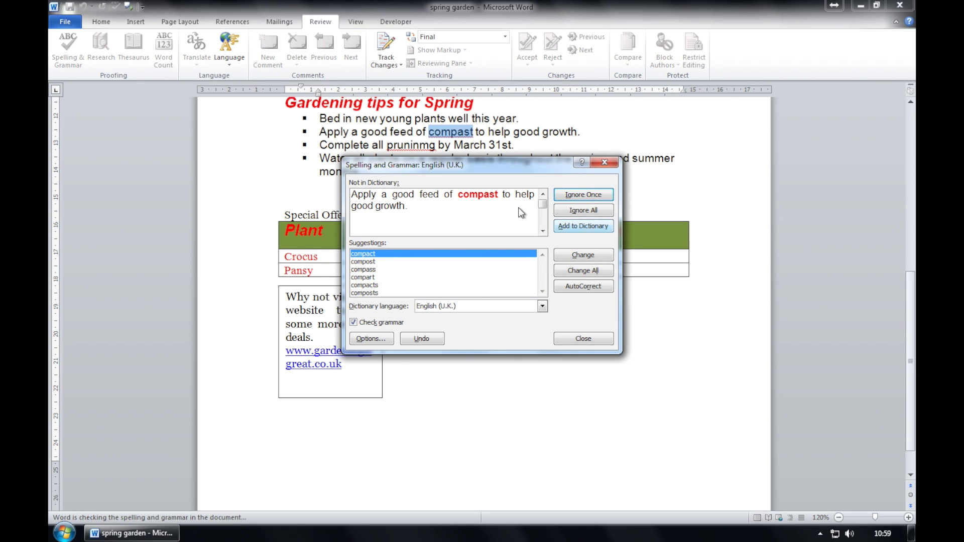
pyautogui.click(359, 261)
pyautogui.click(579, 255)
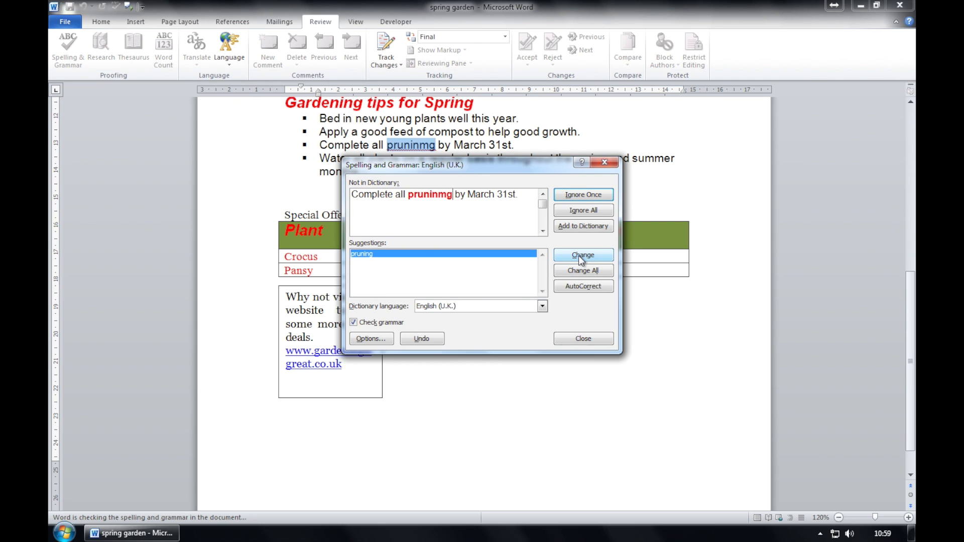
pyautogui.click(583, 257)
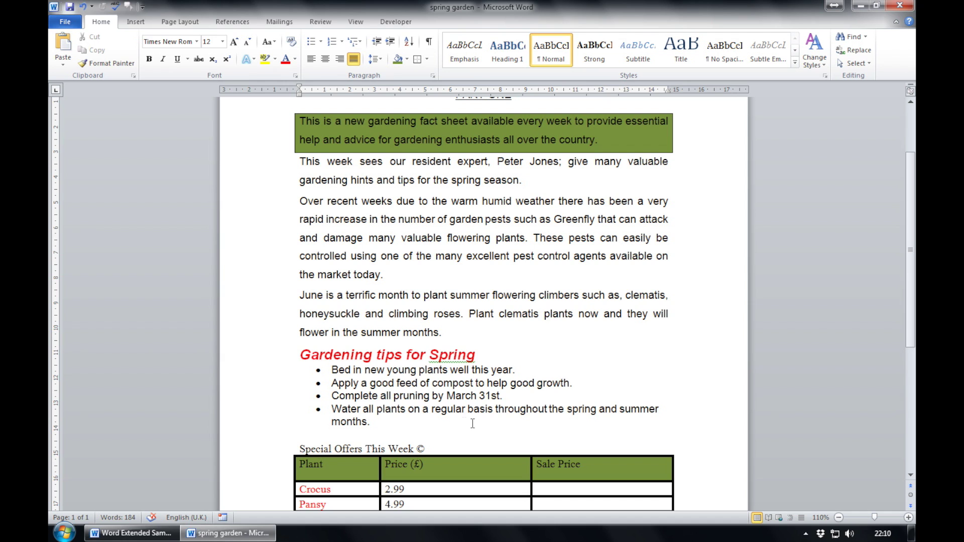
# Apply a 1 cm first-line indent to the four body paragraphs above "Gardening tips for Spring".
pyautogui.moveTo(451, 336); pyautogui.dragTo(298, 121)
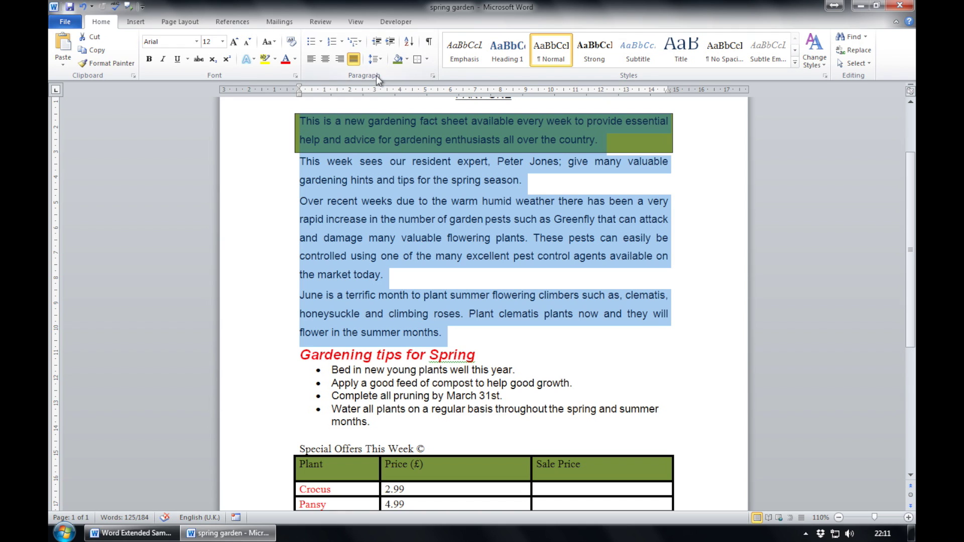
pyautogui.click(433, 76)
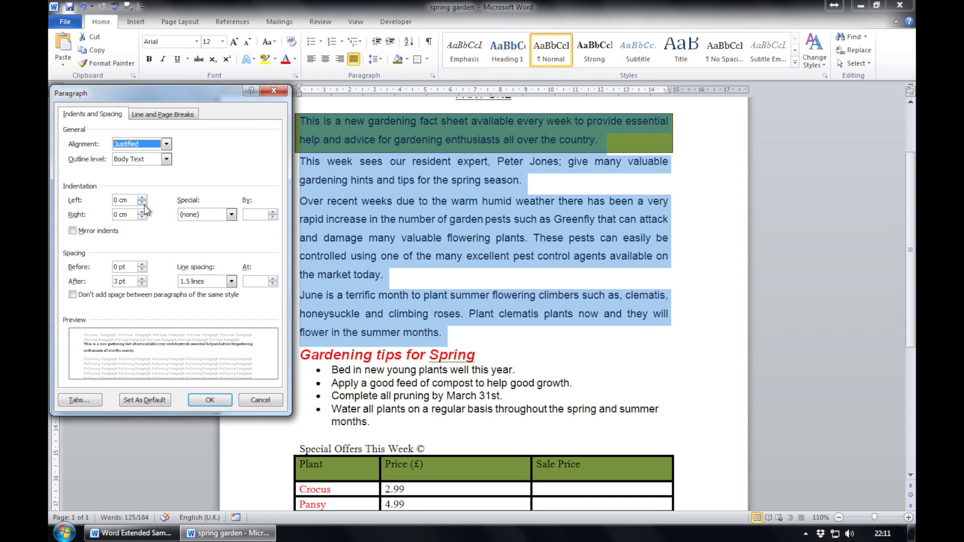
pyautogui.click(231, 215)
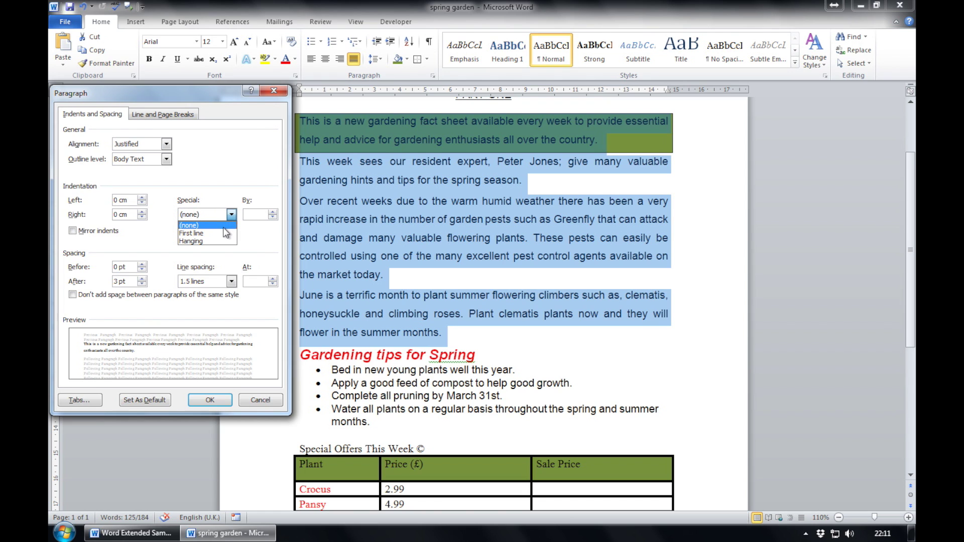
pyautogui.click(223, 231)
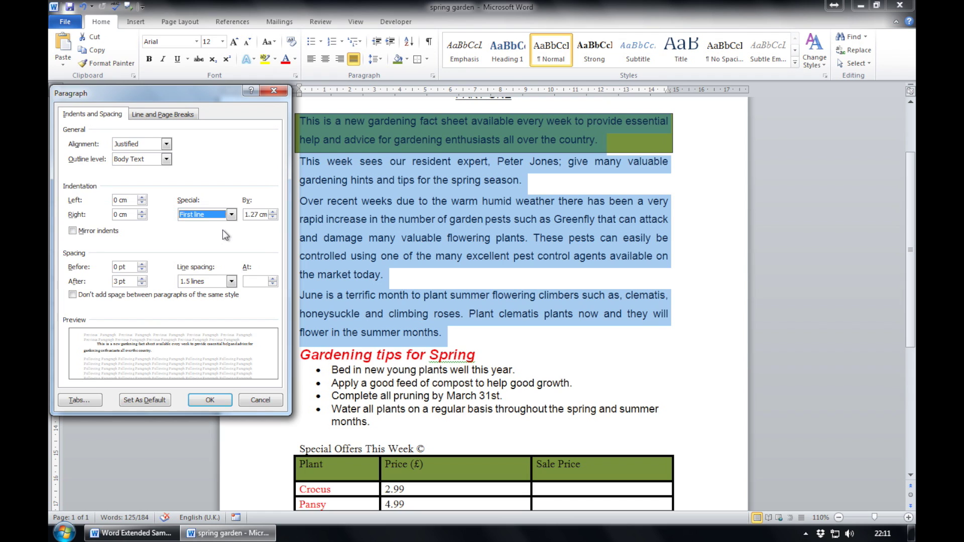
pyautogui.click(259, 215)
pyautogui.press('BackSpace')
pyautogui.press('BackSpace')
pyautogui.press('BackSpace')
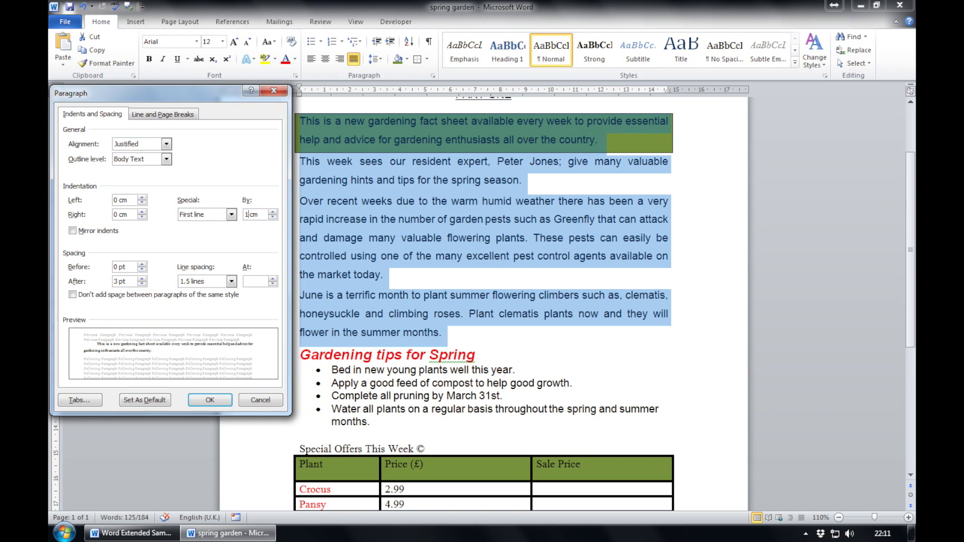
pyautogui.click(210, 400)
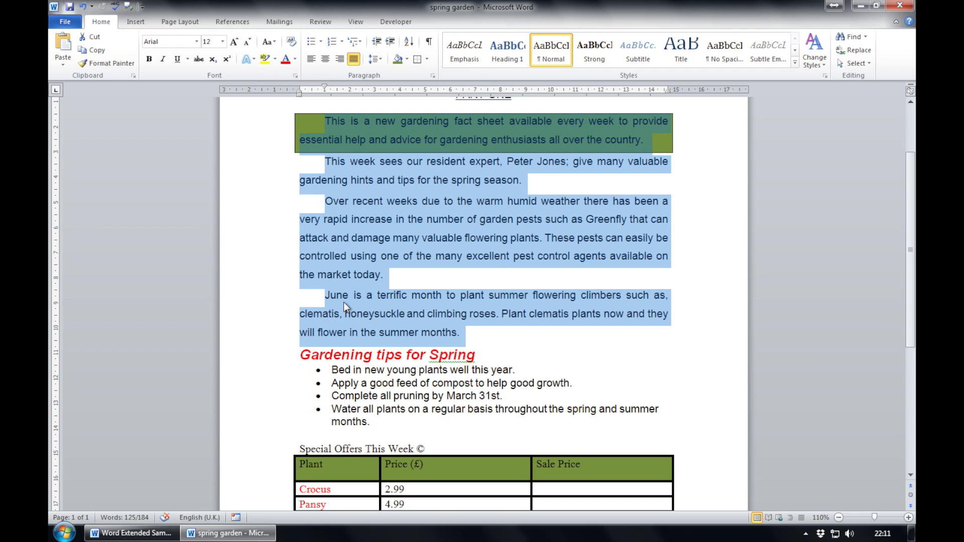
# Below the June paragraph, add the line "Opening Times" followed by "Monday 9am – 4pm" and "Tuesday 9am – 4pm" on separate lines.
pyautogui.click(460, 336)
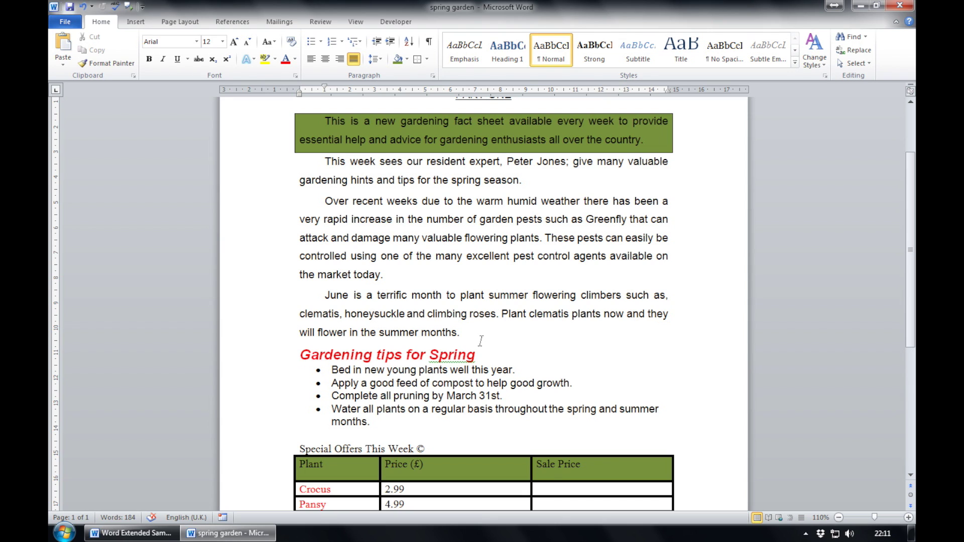
pyautogui.press('Return')
pyautogui.write('Opening Time')
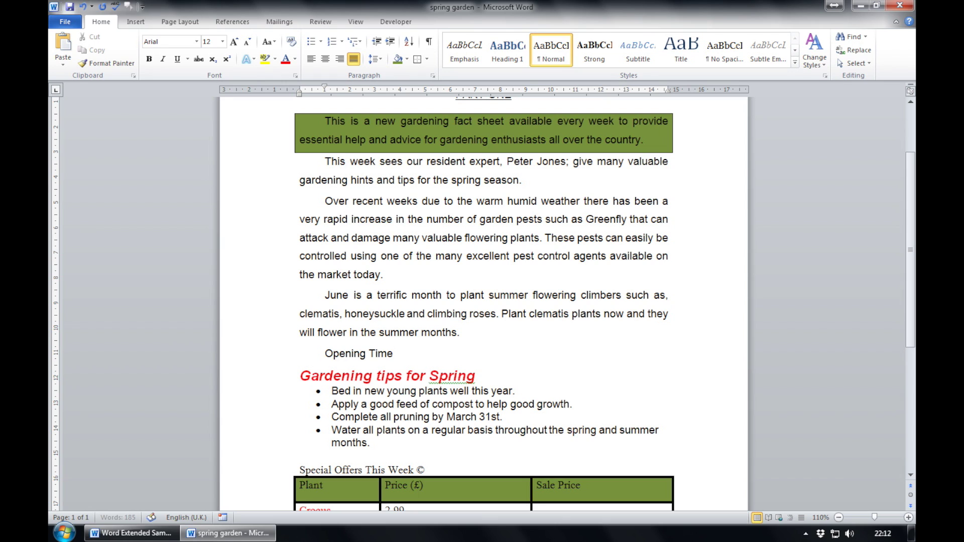
pyautogui.write('s')
pyautogui.press('Return')
pyautogui.write('Monday 9')
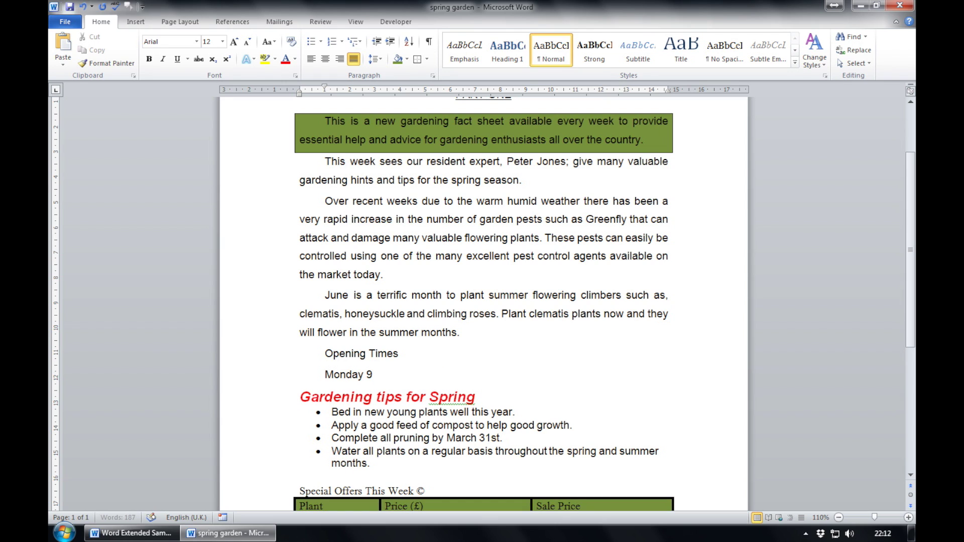
pyautogui.write('am - 4pm')
pyautogui.press('Return')
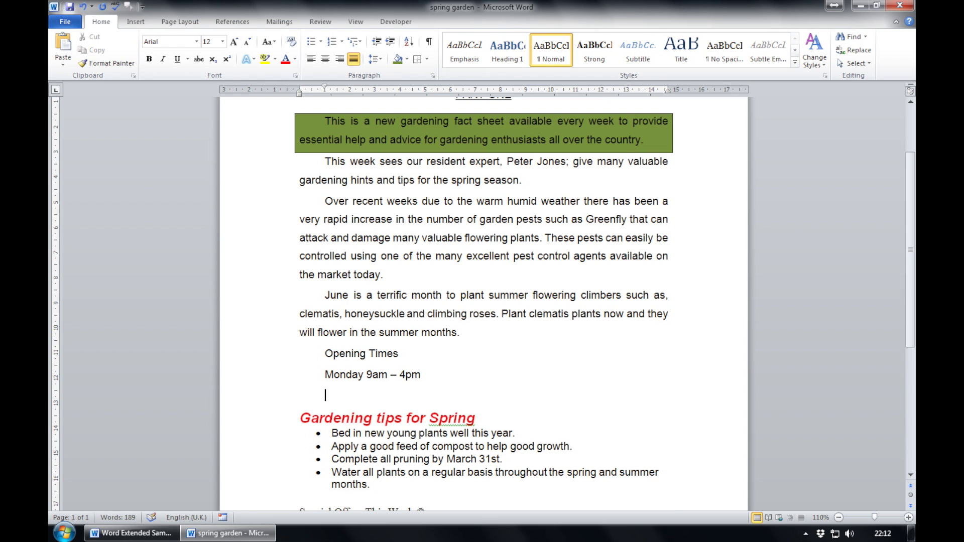
pyautogui.write('Tuesday 9am - 4pm')
pyautogui.press('Return')
# Continue the opening times with the lines "Wednesday 9am – 2pm", "Thursday 9am – 4pm" and "Friday 9am – 12pm".
pyautogui.write('Wednesd')
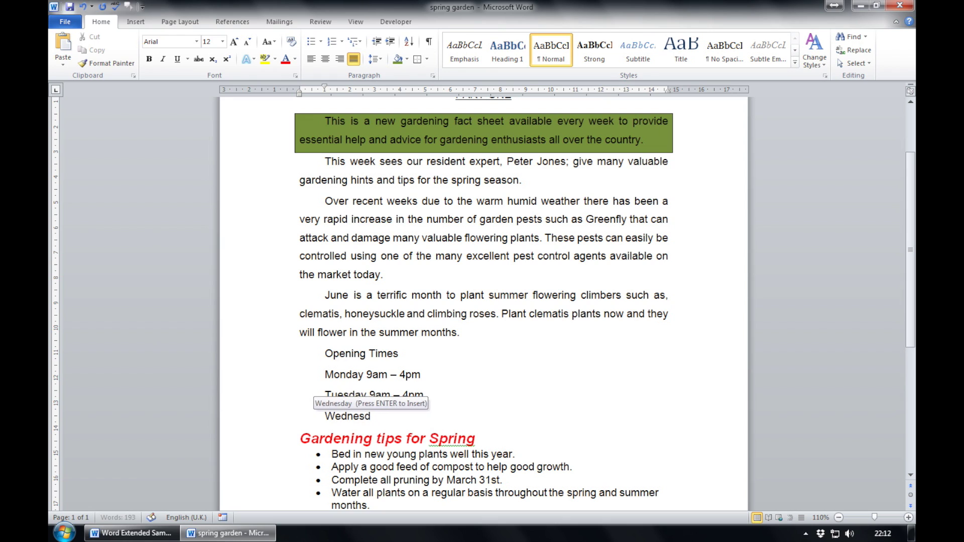
pyautogui.press('Return')
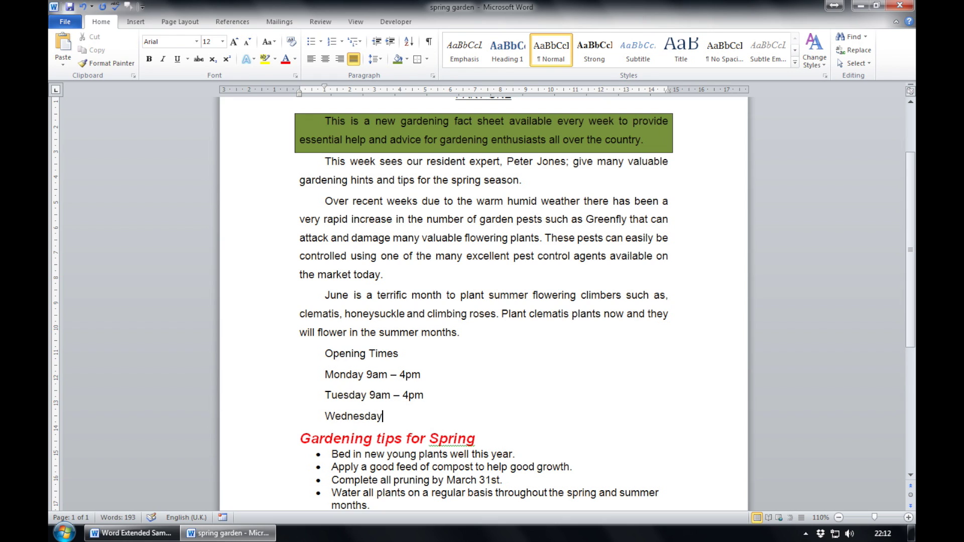
pyautogui.write('9am')
pyautogui.write(' - ')
pyautogui.write('2pm')
pyautogui.press('Return')
pyautogui.write('T')
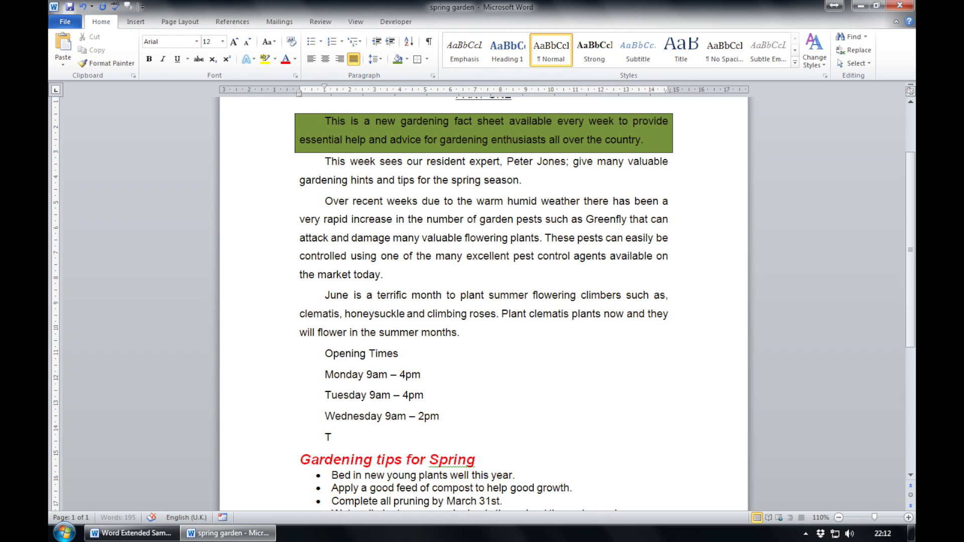
pyautogui.write('hursday 9am – 4pm')
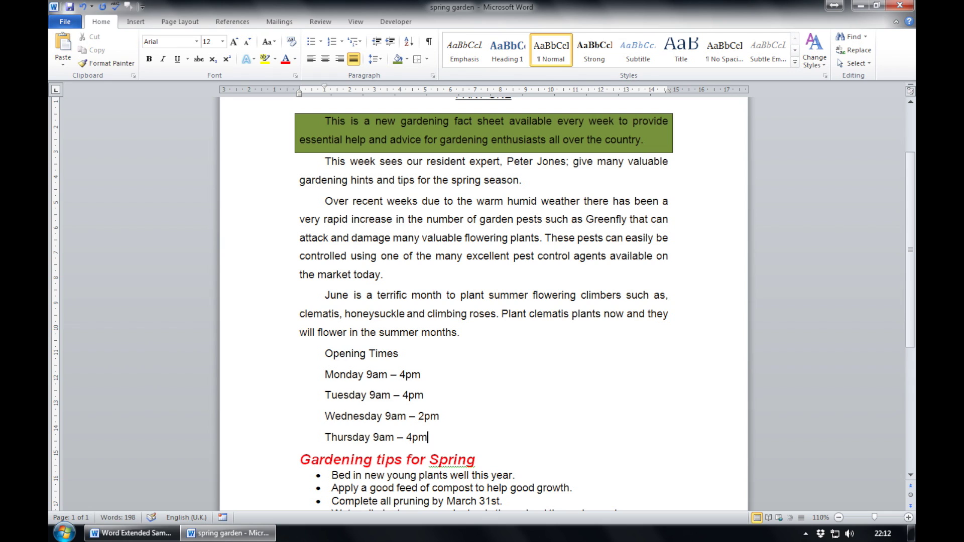
pyautogui.press('Return')
pyautogui.write('Fr')
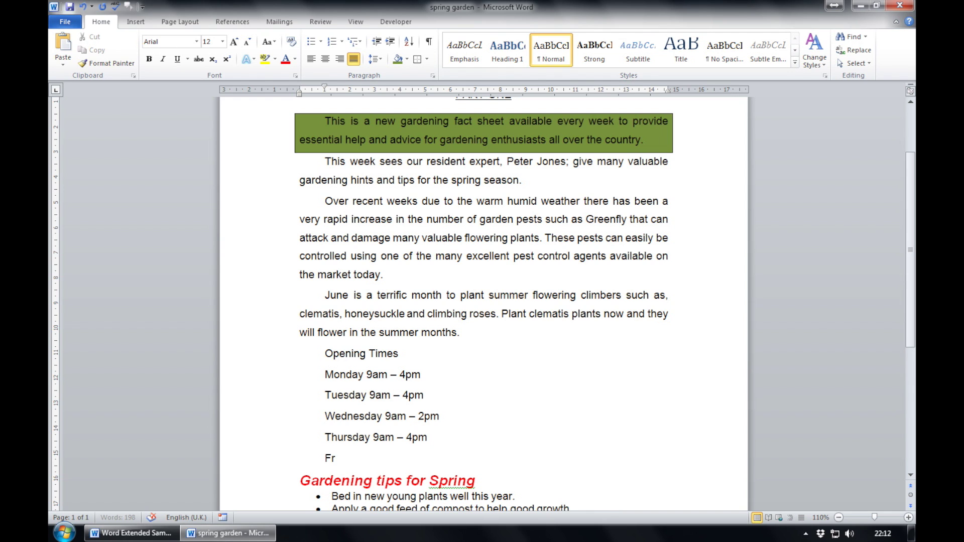
pyautogui.write('iday 9am -')
pyautogui.write(' 12pm')
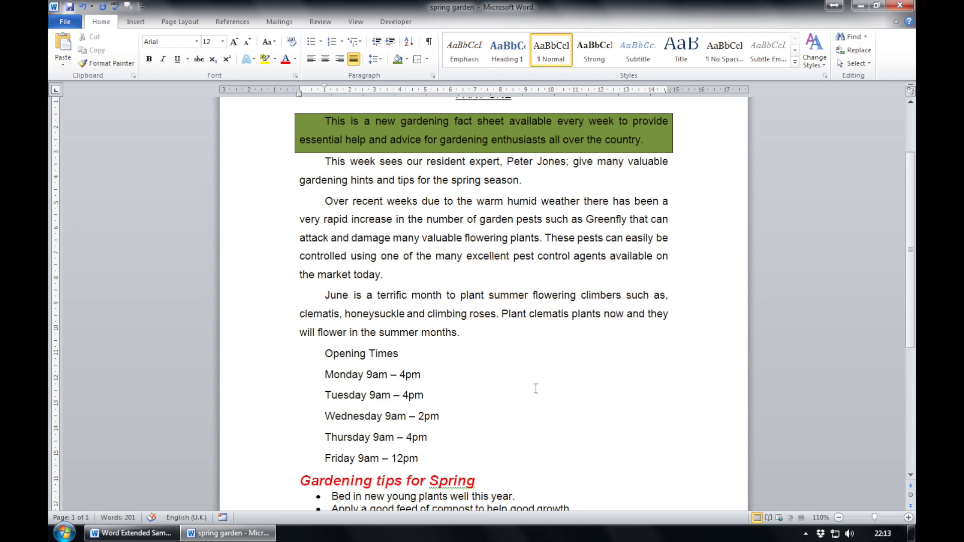
# Set a left tab stop at about 7.5 cm for the five Monday to Friday opening-time lines.
pyautogui.moveTo(422, 456); pyautogui.dragTo(328, 370)
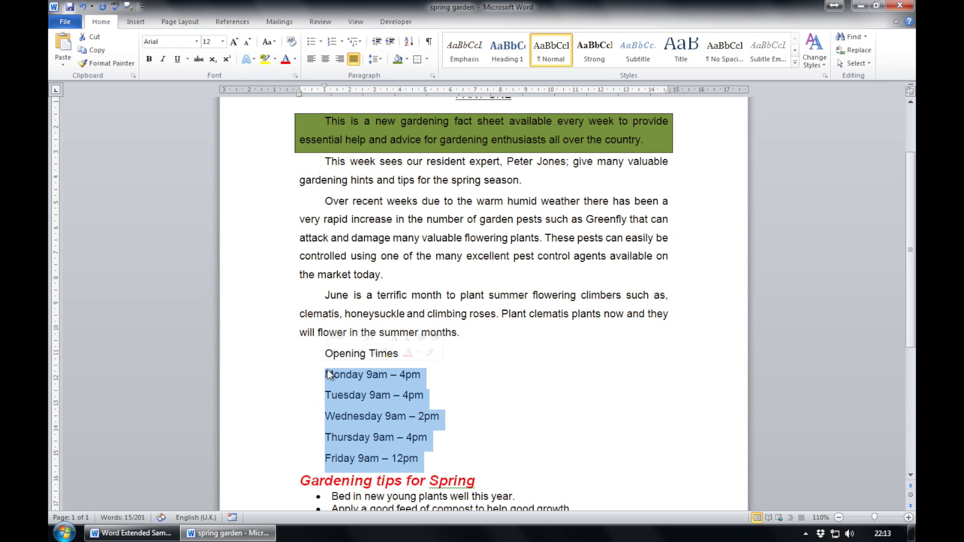
pyautogui.click(432, 77)
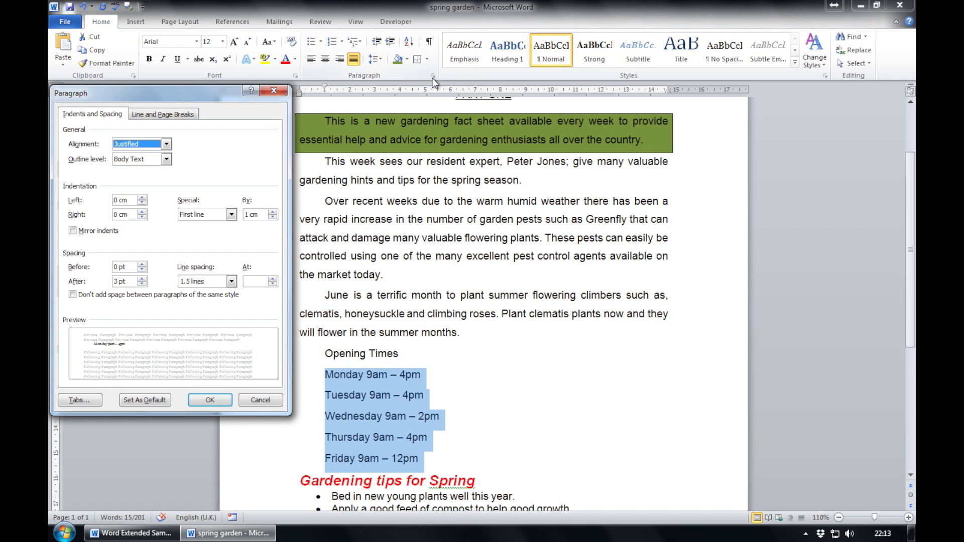
pyautogui.click(80, 400)
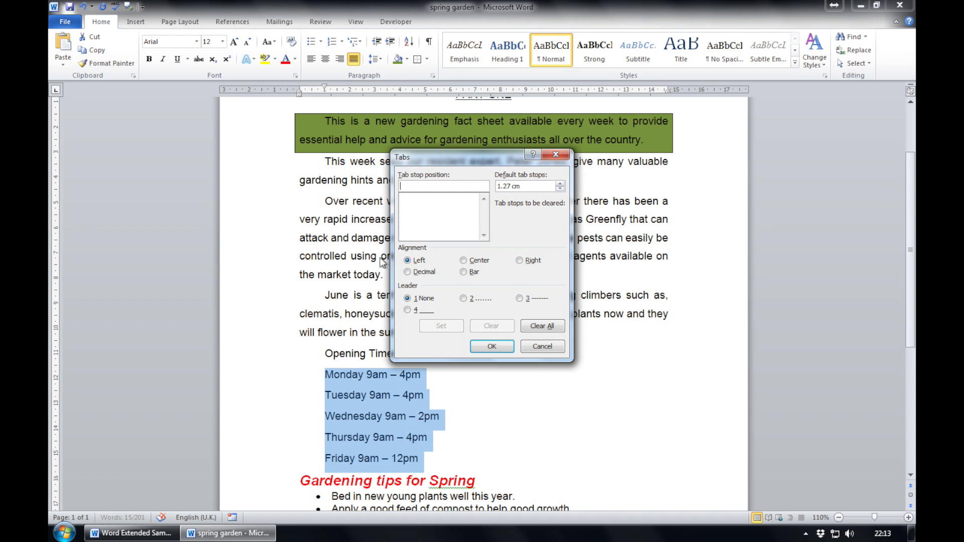
pyautogui.click(520, 261)
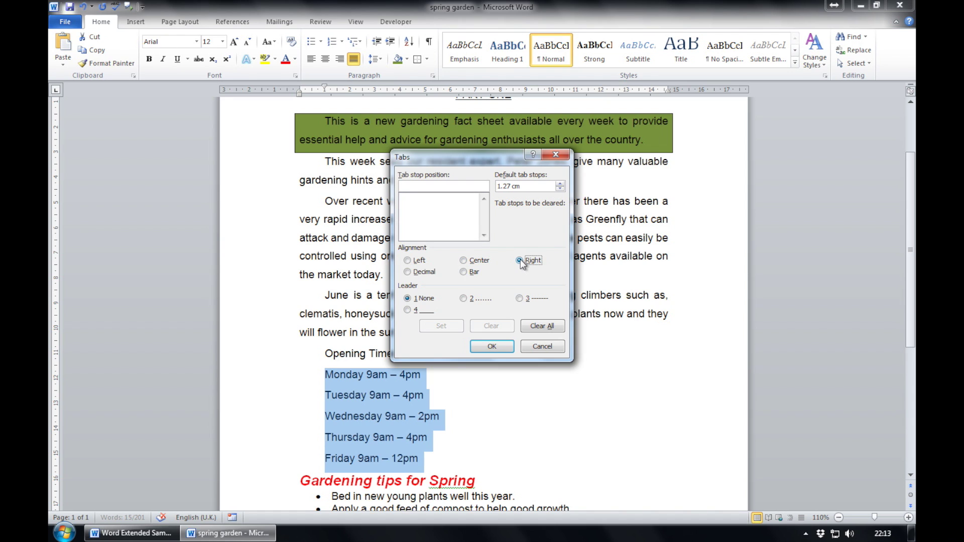
pyautogui.click(491, 348)
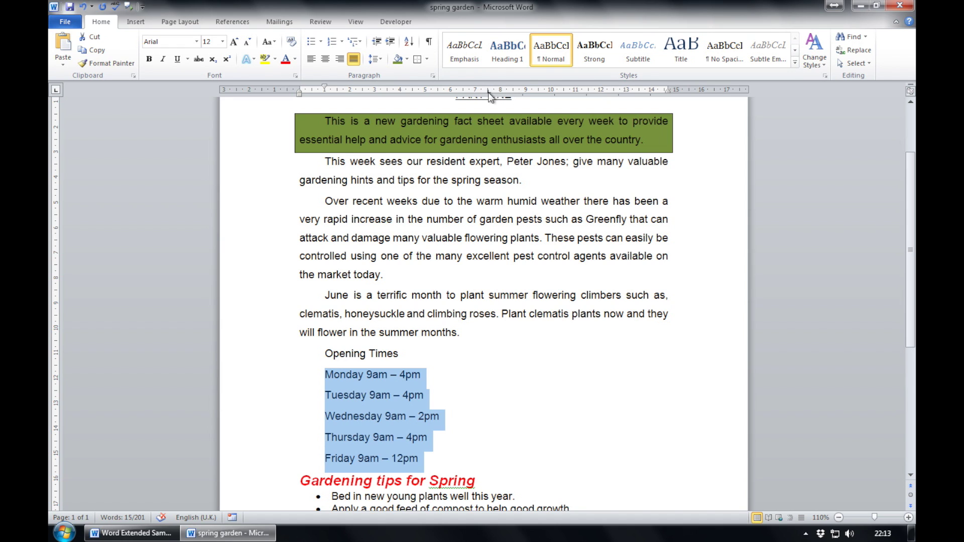
pyautogui.click(487, 91)
# Toggle the ruler off and back on.
pyautogui.click(356, 22)
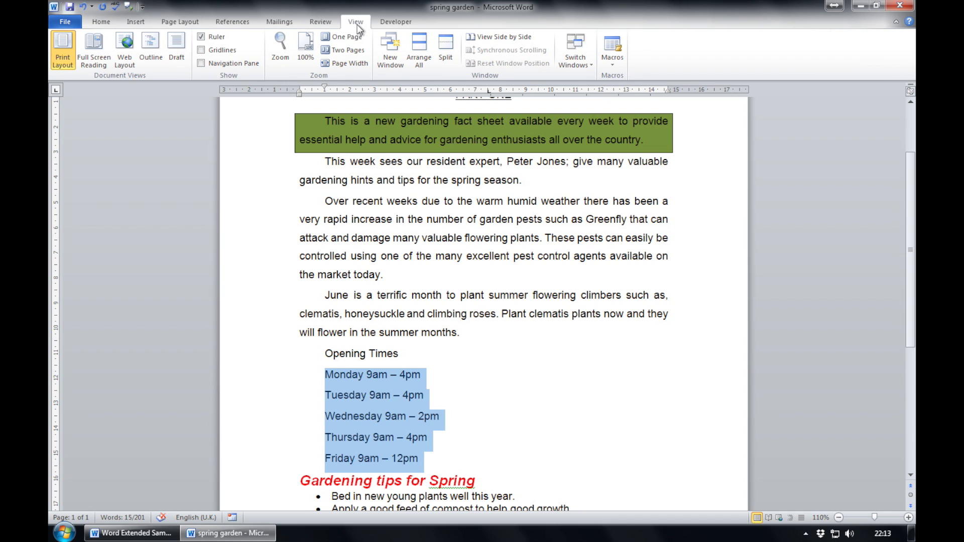
pyautogui.click(201, 37)
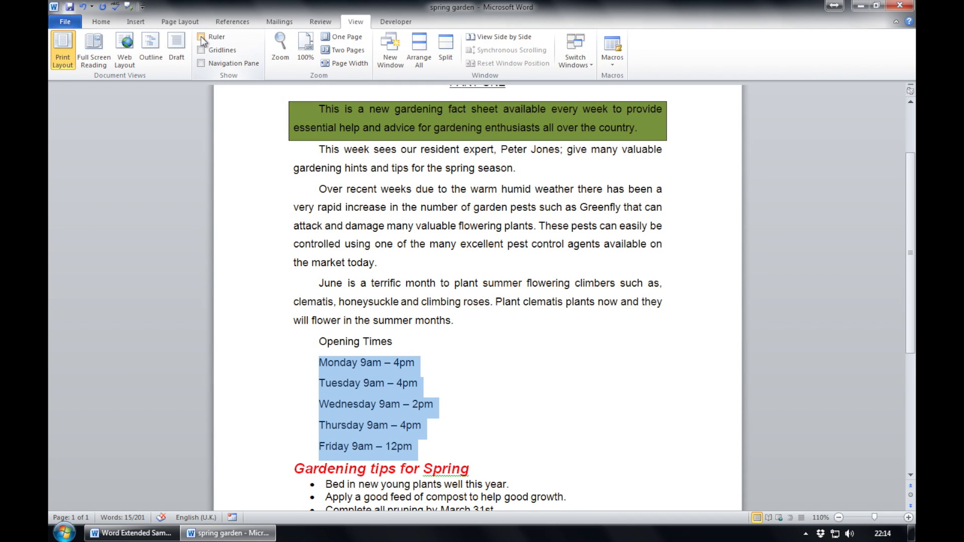
pyautogui.click(201, 36)
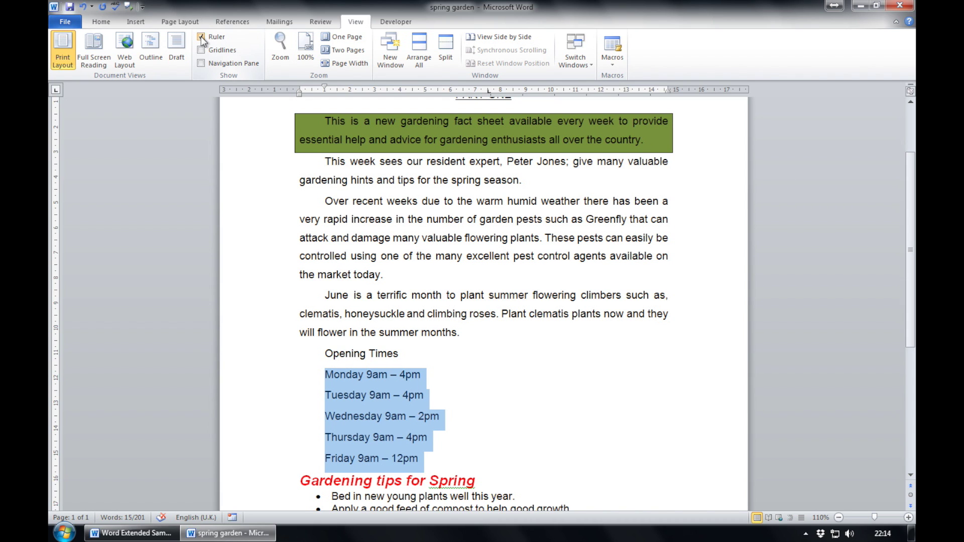
pyautogui.click(201, 36)
pyautogui.click(201, 37)
pyautogui.click(201, 36)
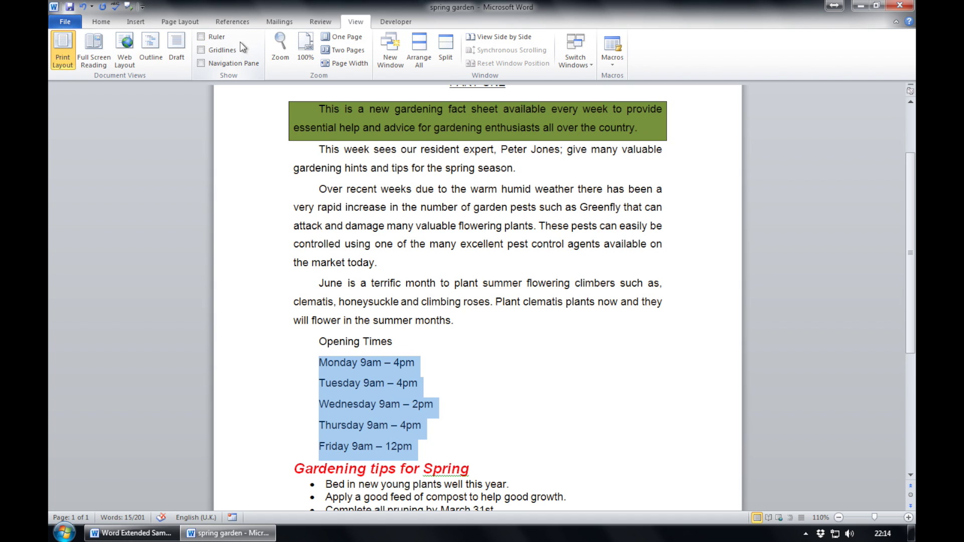
pyautogui.click(202, 37)
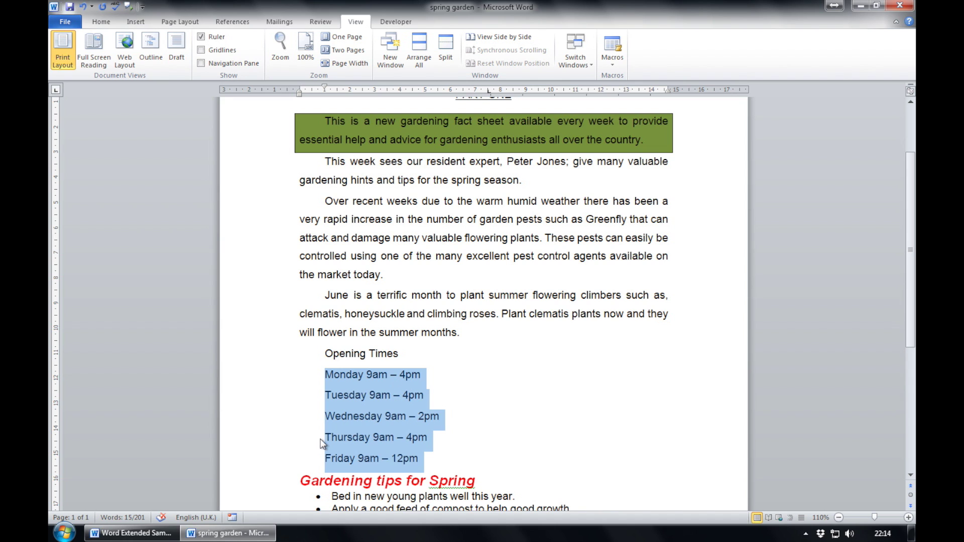
# Insert a tab between the day and the hours on each opening-time line from Monday to Friday.
pyautogui.click(366, 378)
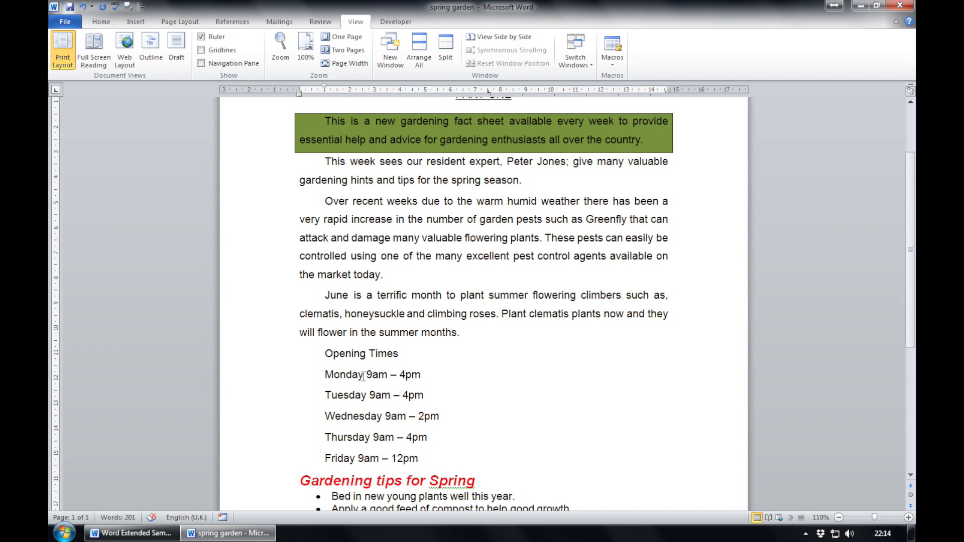
pyautogui.press('Tab')
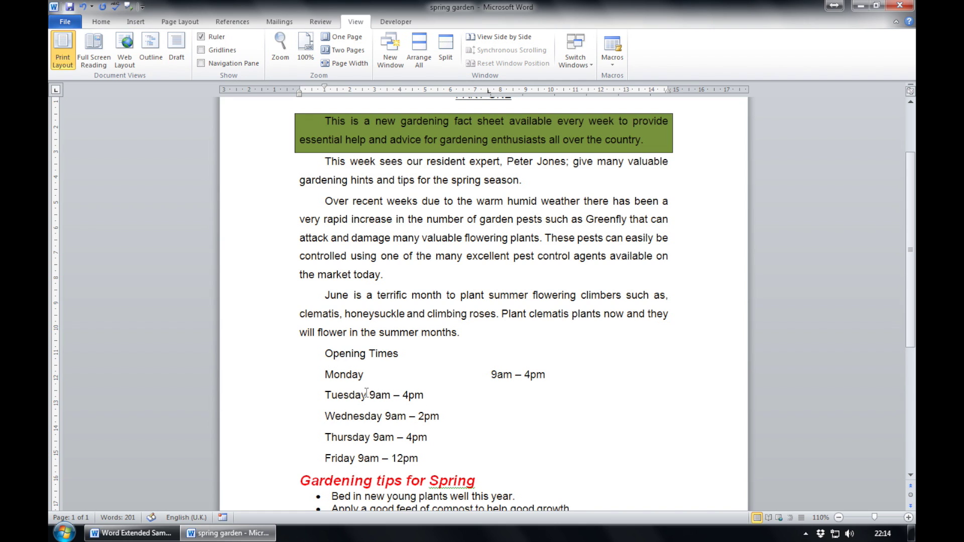
pyautogui.press('Tab')
pyautogui.click(384, 417)
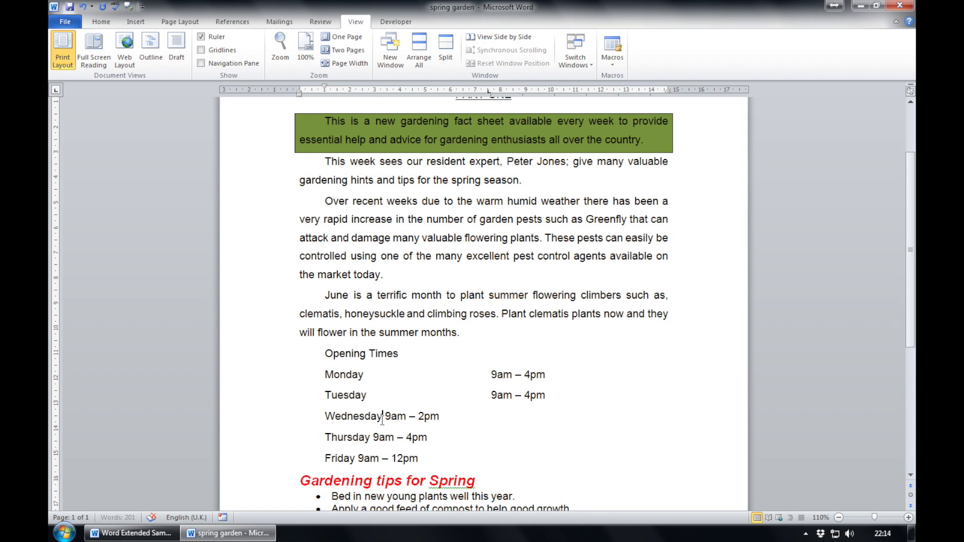
pyautogui.press('Tab')
pyautogui.click(373, 438)
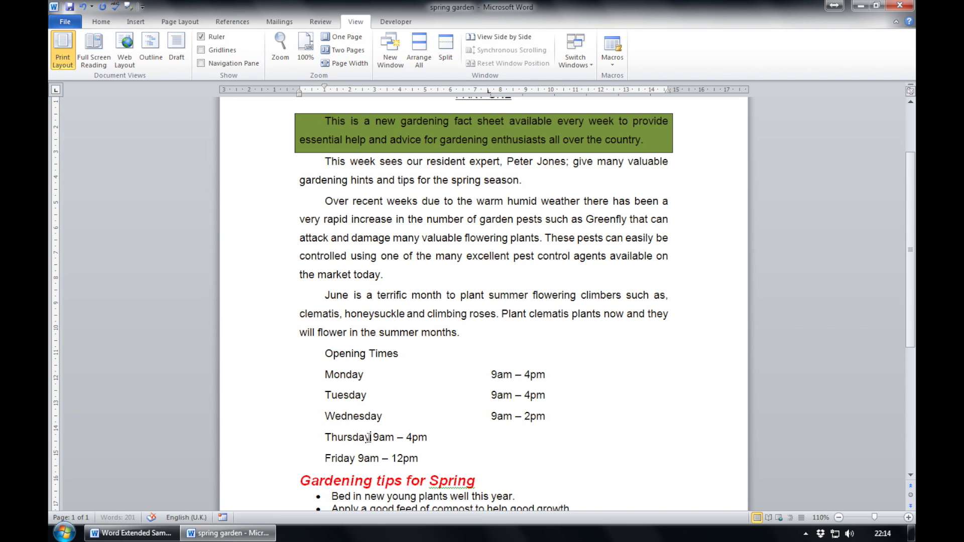
pyautogui.press('Tab')
pyautogui.click(354, 459)
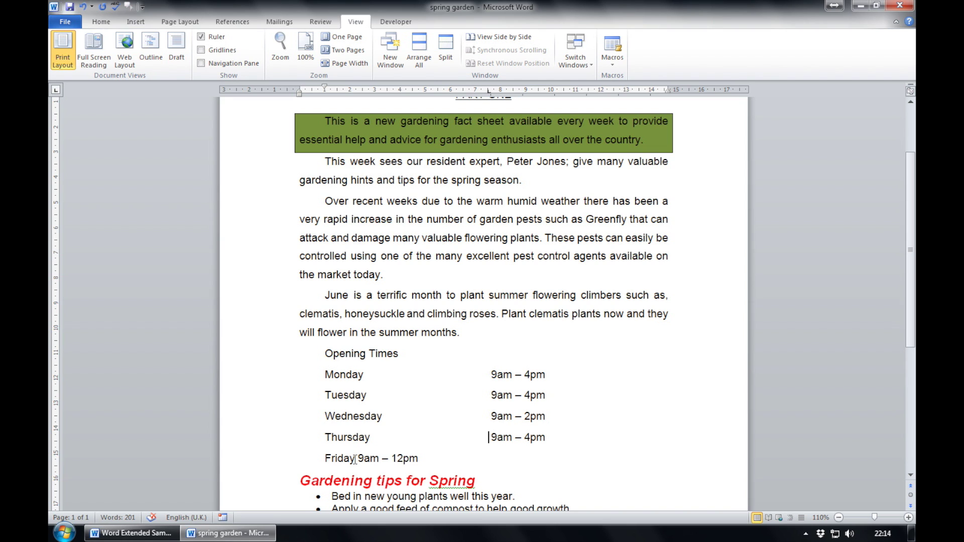
pyautogui.click(356, 459)
pyautogui.press('Tab')
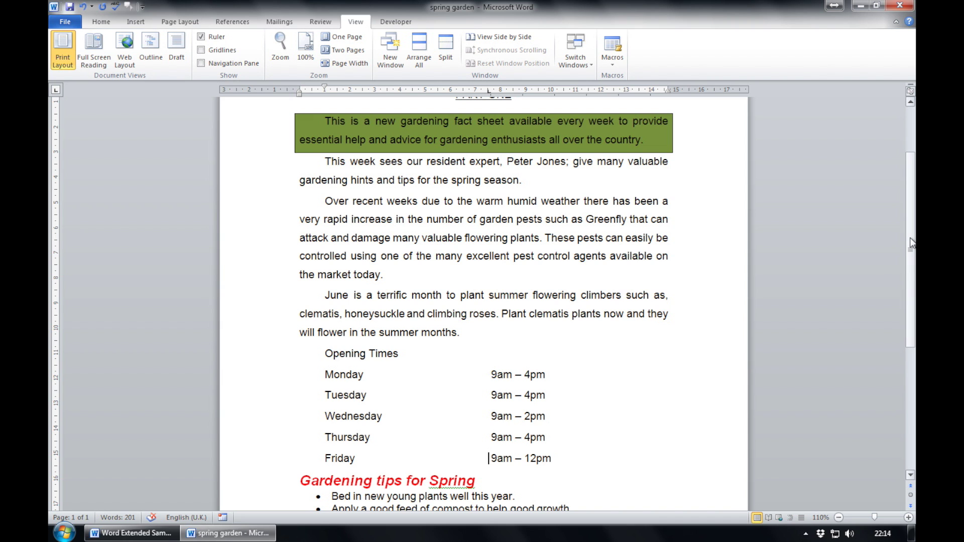
# Insert a page break in the empty line between the Special Offers table and the website text box.
pyautogui.moveTo(910, 239); pyautogui.dragTo(913, 395)
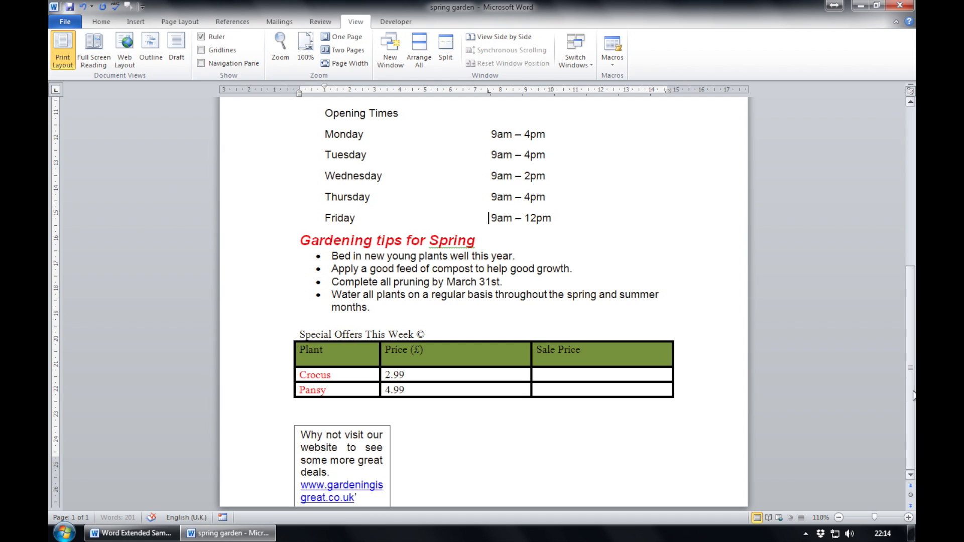
pyautogui.click(305, 418)
pyautogui.click(134, 22)
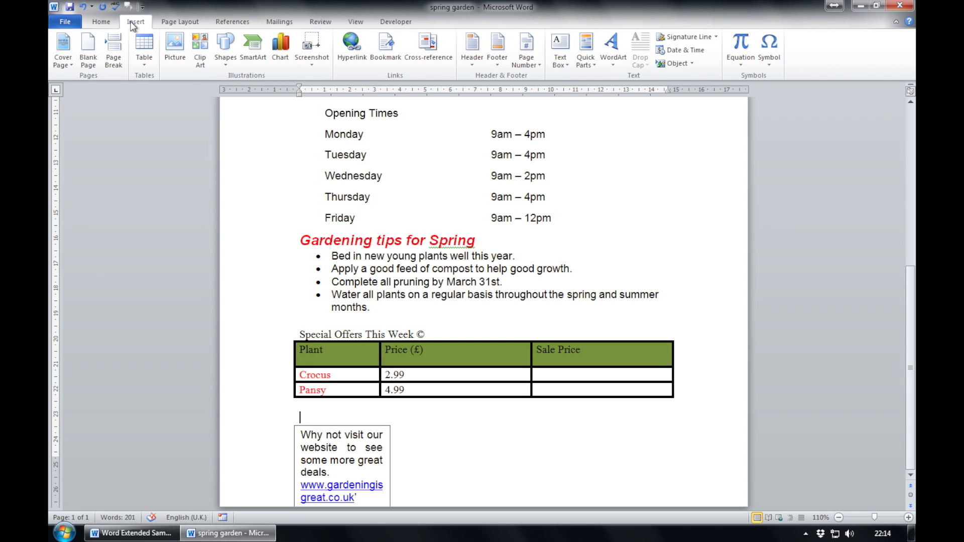
pyautogui.click(117, 52)
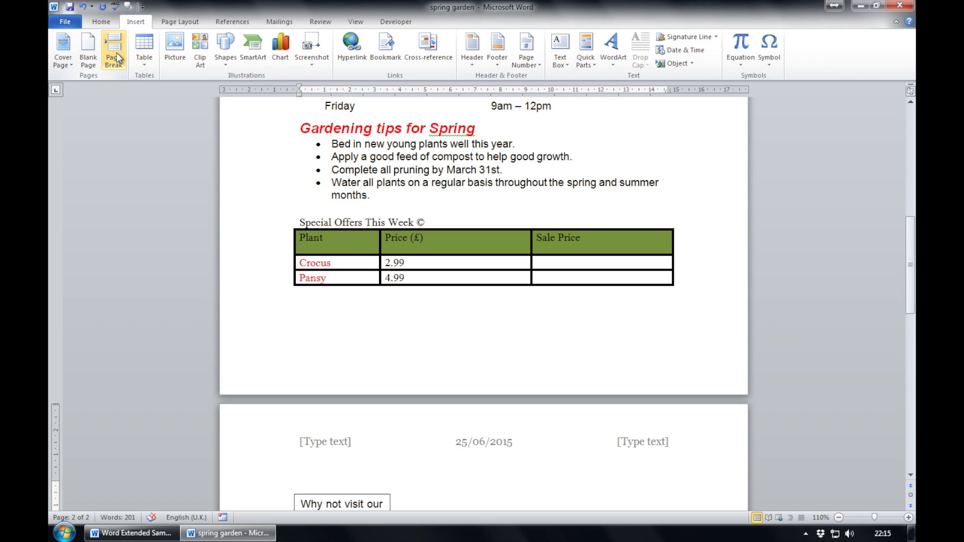
# Save the document to the Desktop as a Word Template named "garden template".
pyautogui.click(66, 23)
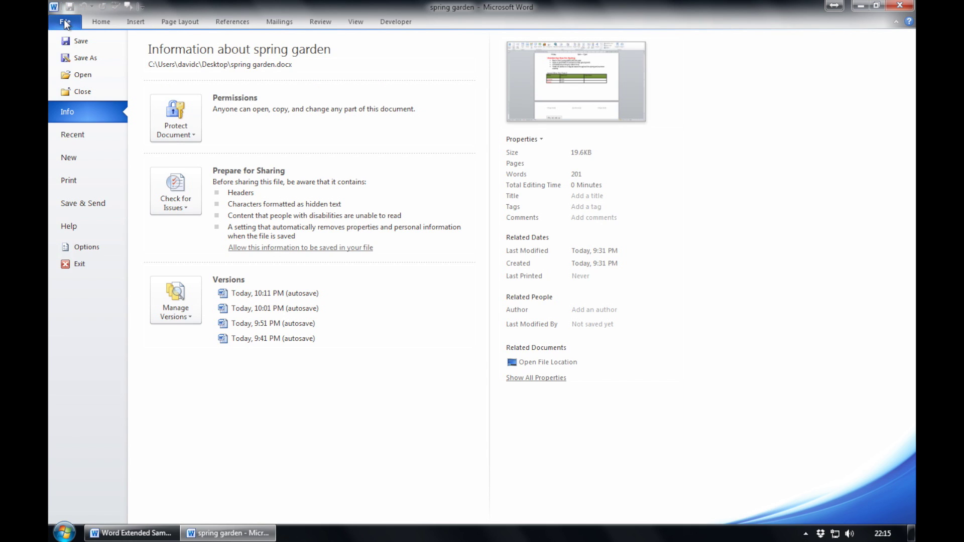
pyautogui.click(78, 56)
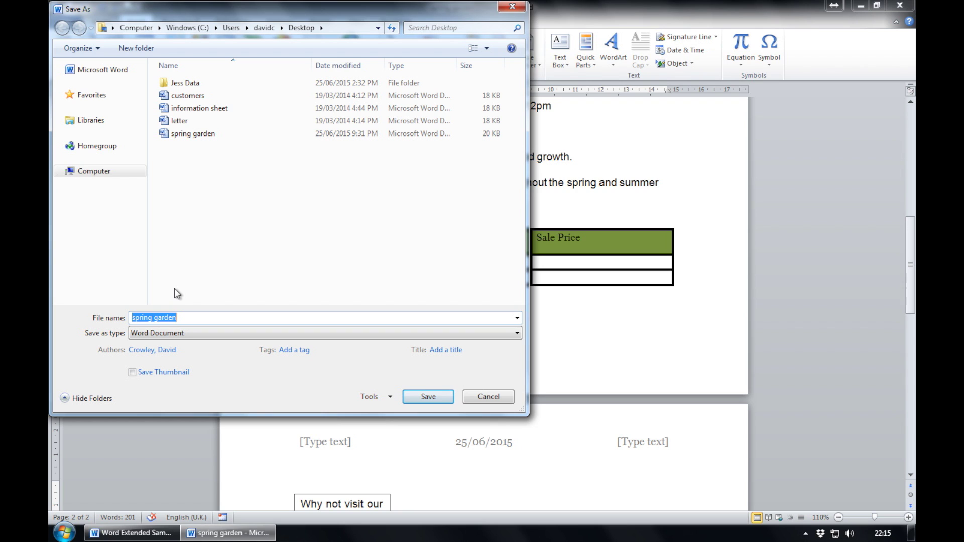
pyautogui.write('garden template')
pyautogui.click(178, 333)
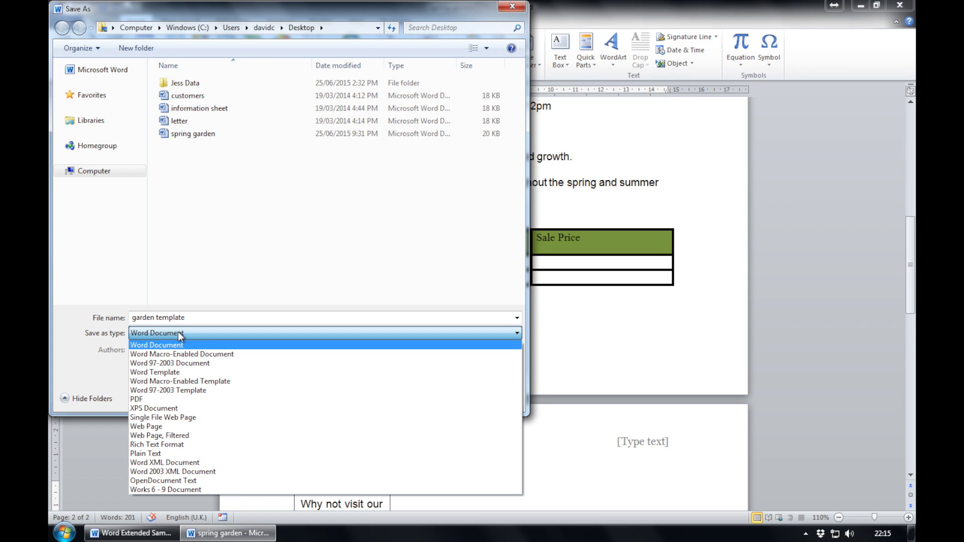
pyautogui.click(172, 374)
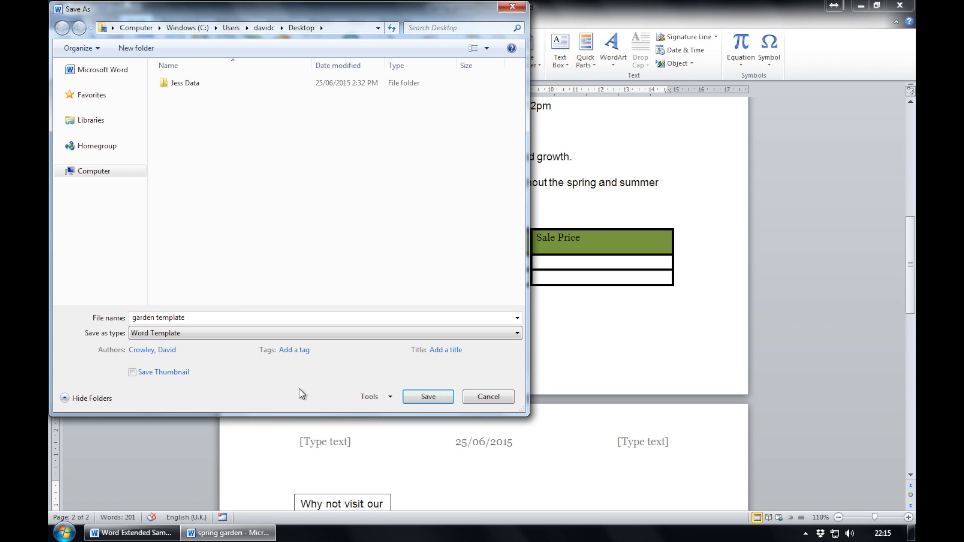
pyautogui.click(426, 398)
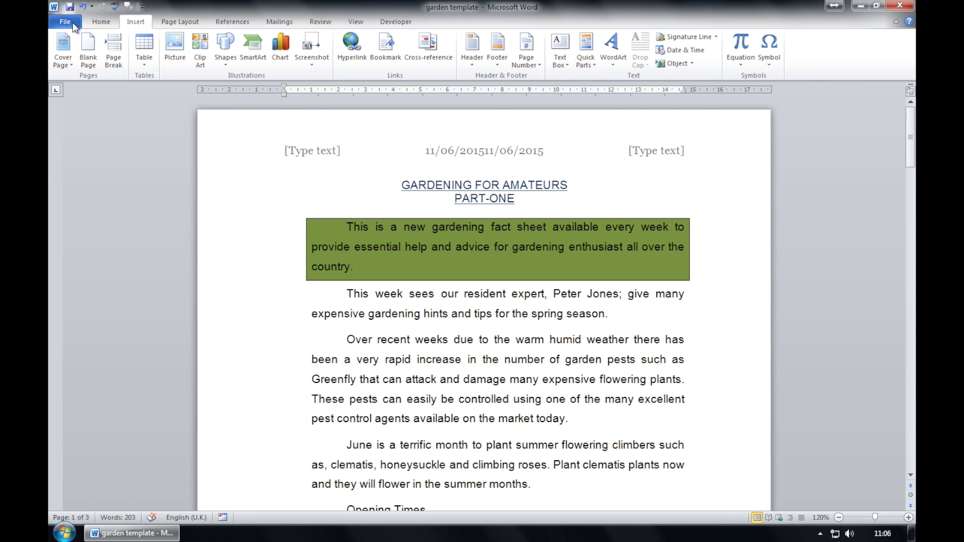
# Save the garden template file and close its window.
pyautogui.click(73, 23)
pyautogui.click(68, 42)
pyautogui.click(903, 7)
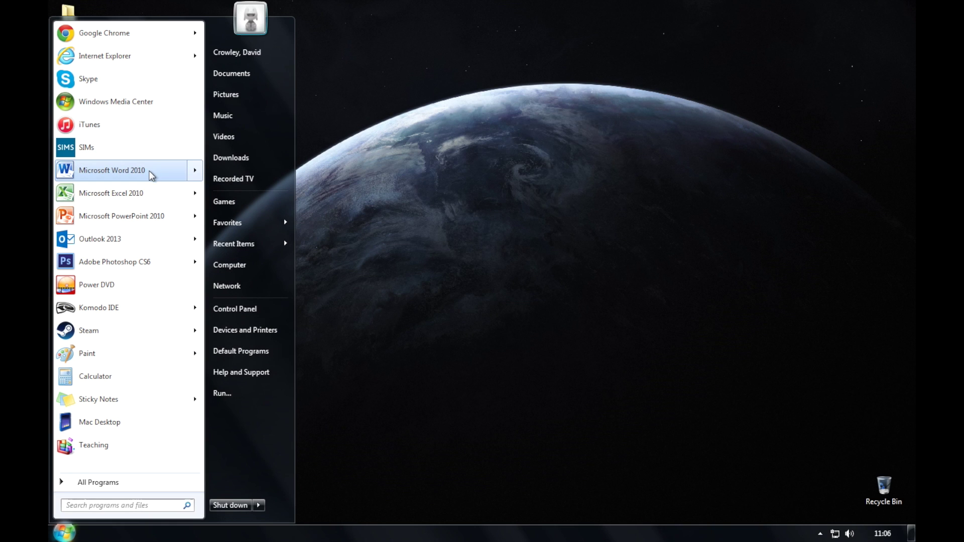
# Start Microsoft Word and open the "plants" document from the Workfiles folder.
pyautogui.click(149, 170)
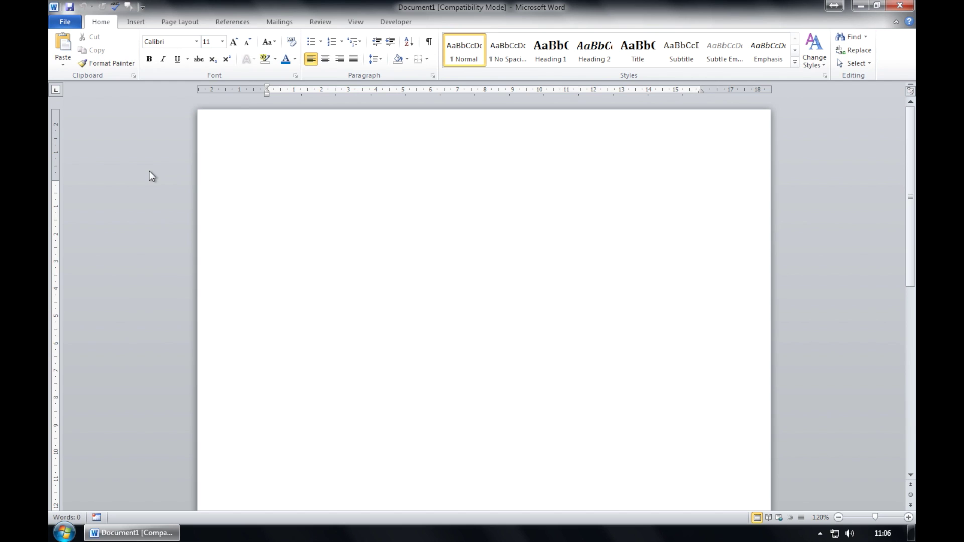
pyautogui.click(65, 21)
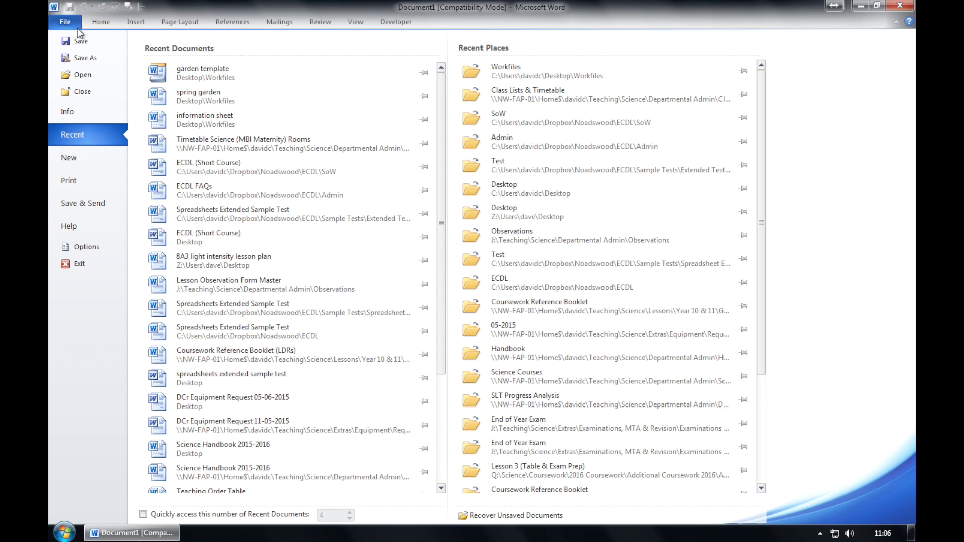
pyautogui.click(71, 73)
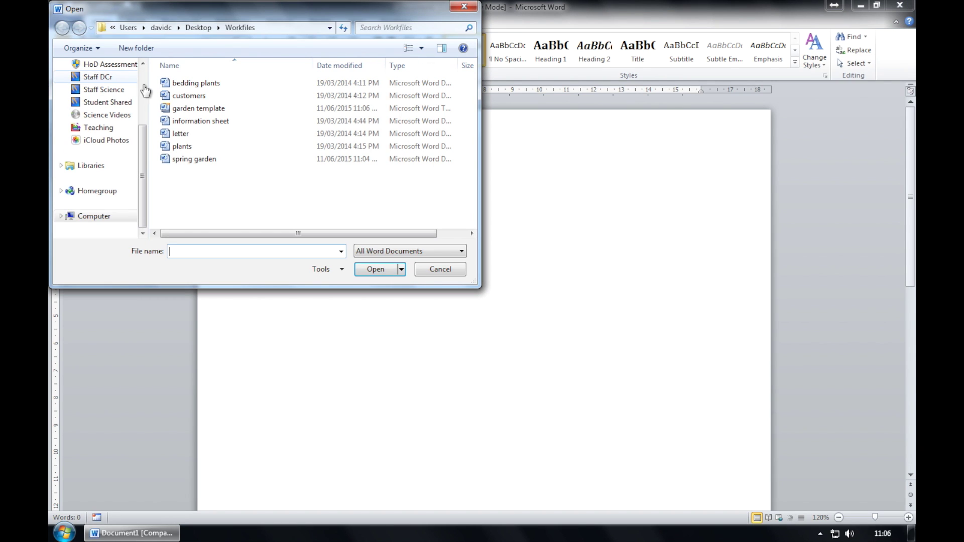
pyautogui.click(204, 148)
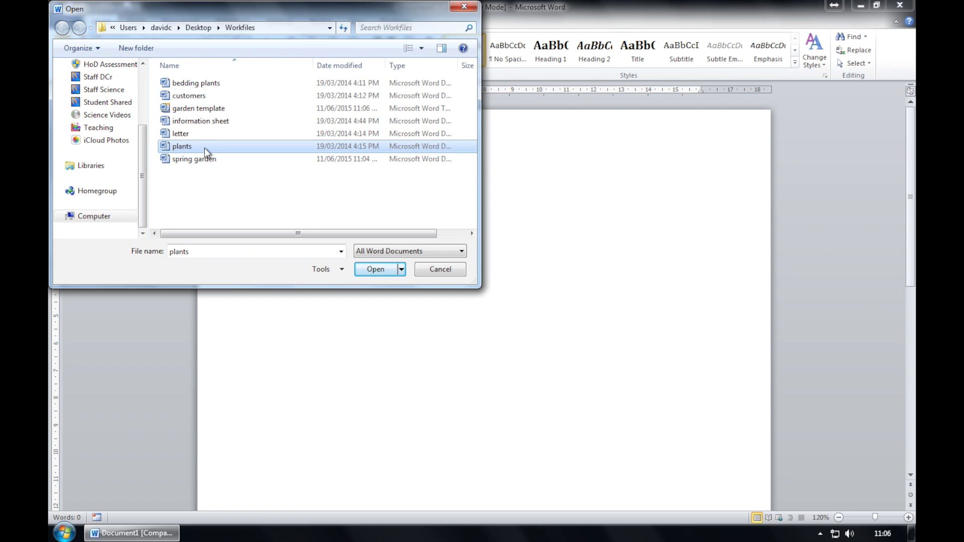
pyautogui.click(379, 268)
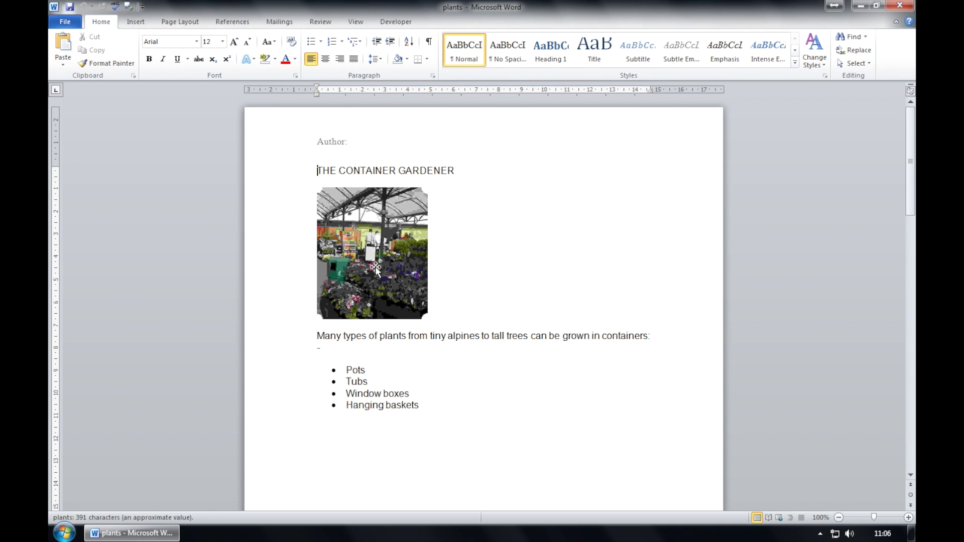
# Delete the picture below the "THE CONTAINER GARDENER" heading and make that heading bold.
pyautogui.click(378, 237)
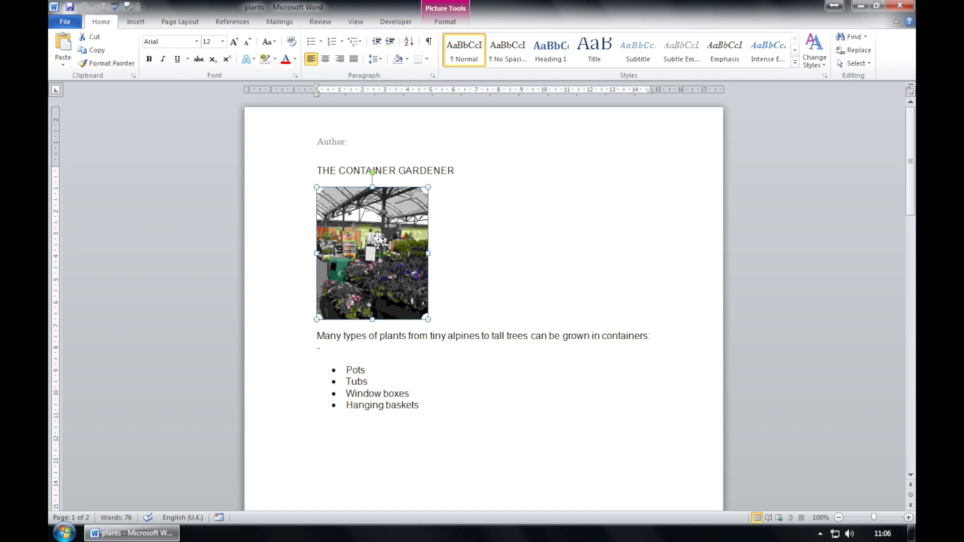
pyautogui.press('Delete')
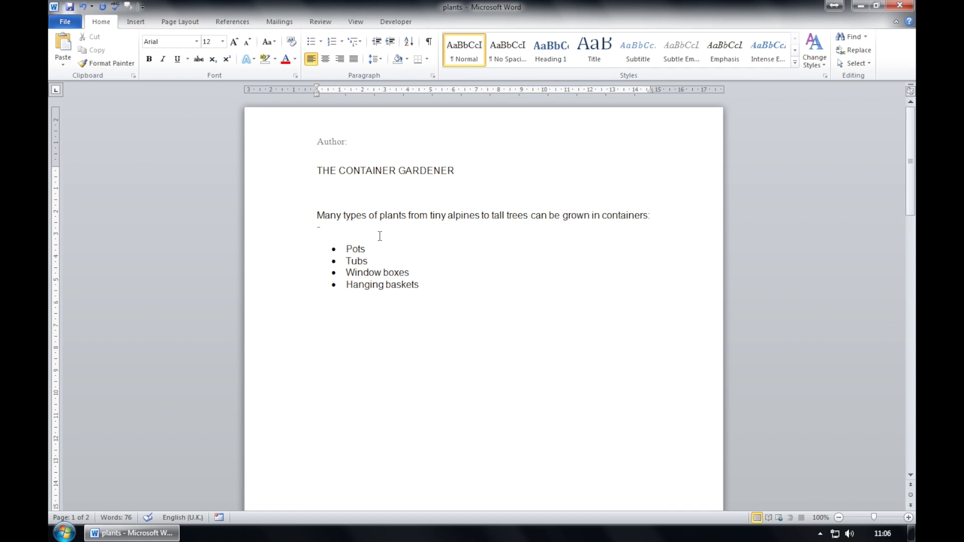
pyautogui.press('Left')
pyautogui.keyDown('shift'); pyautogui.click(318, 172); pyautogui.keyUp('shift')
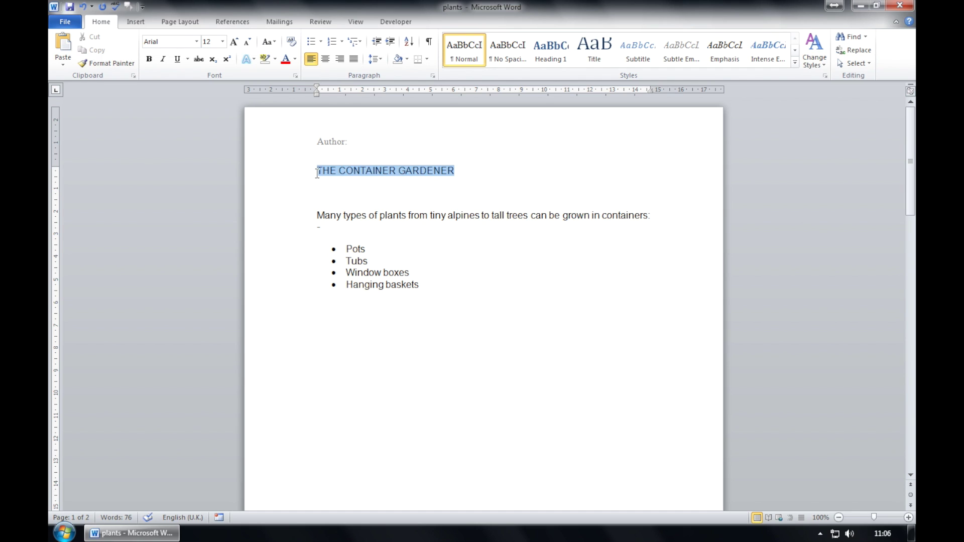
pyautogui.click(150, 60)
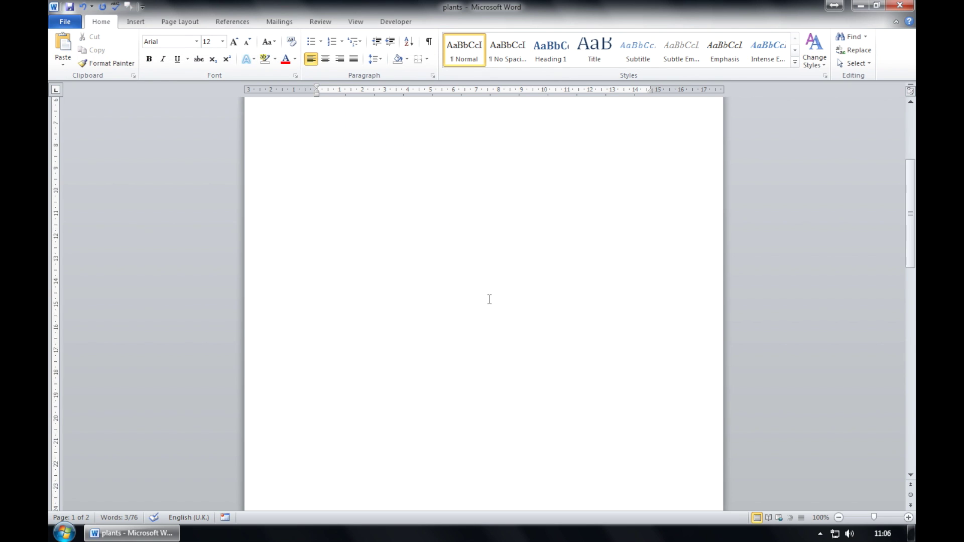
# Set the height of the yellow flower picture below the Summer Bedding Plants table to 3.5 cm.
pyautogui.scroll(10, 490, 299)
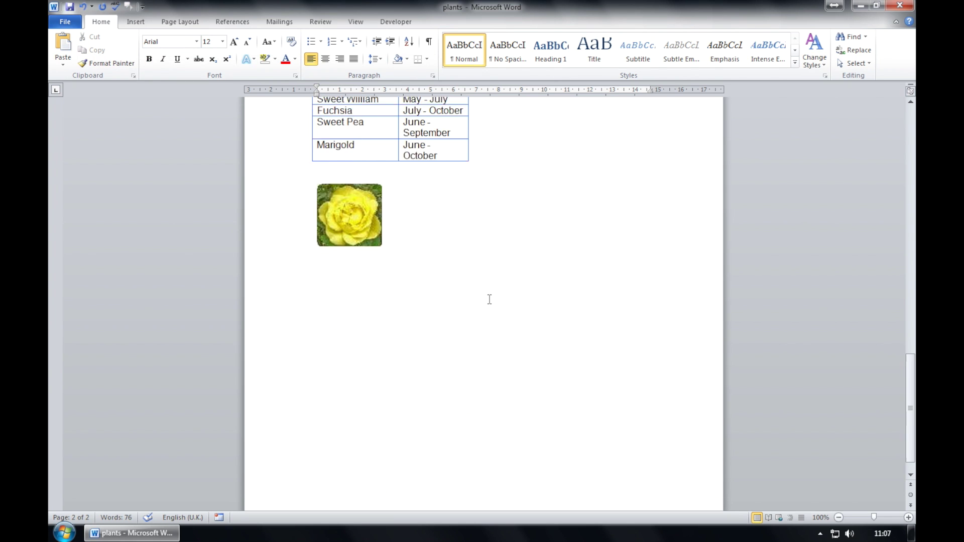
pyautogui.scroll(3, 489, 300)
pyautogui.click(357, 408)
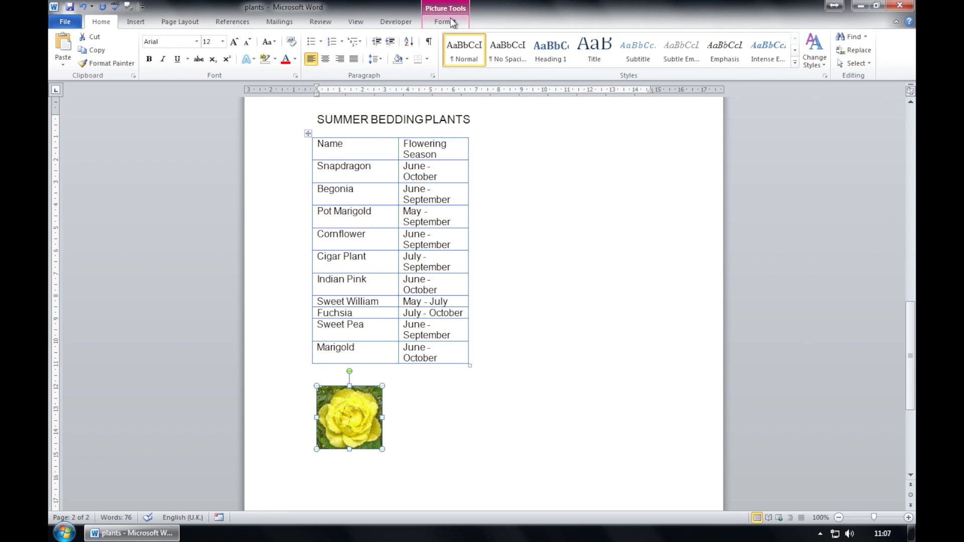
pyautogui.click(446, 21)
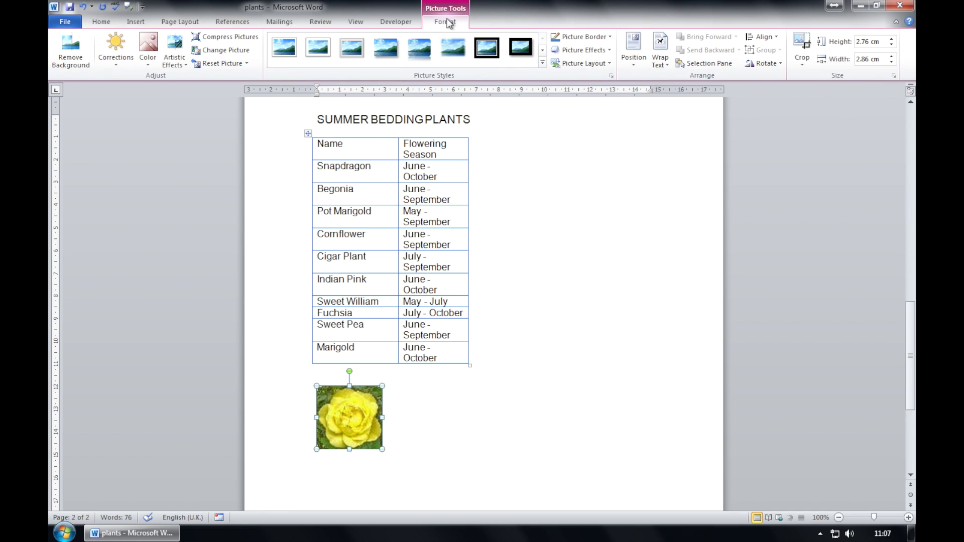
pyautogui.doubleClick(870, 41)
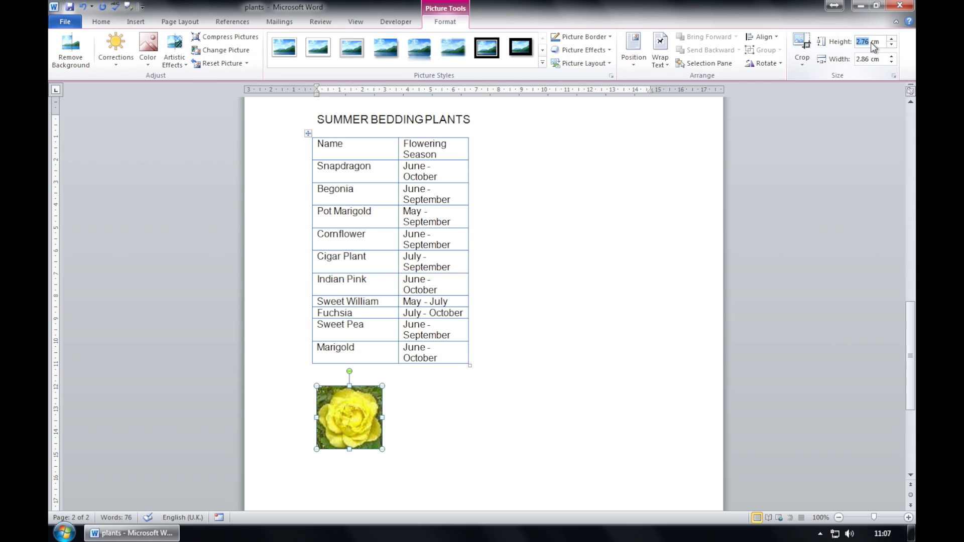
pyautogui.press('BackSpace')
pyautogui.write('3.5')
pyautogui.click(525, 362)
# Enter the author's full name after "Author:" in the page header.
pyautogui.scroll(12, 527, 362)
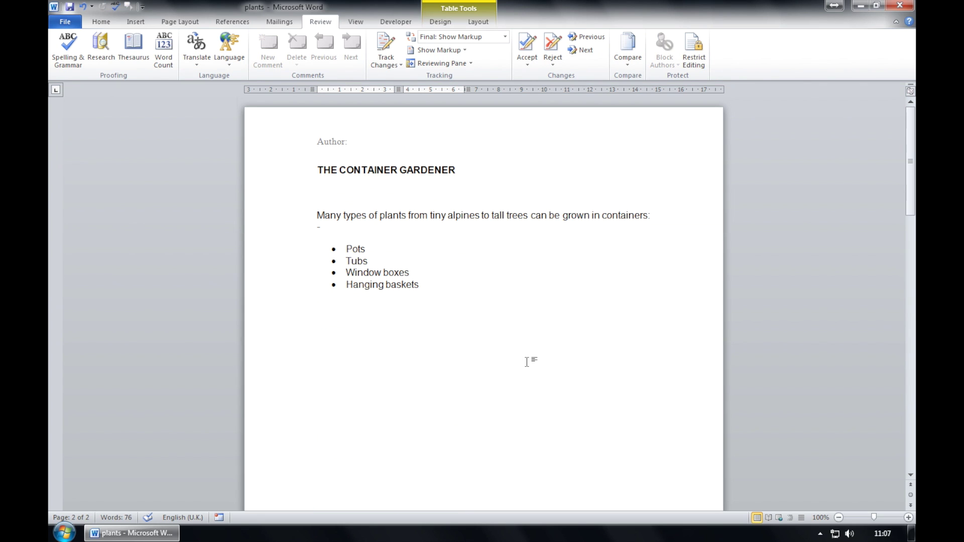
pyautogui.doubleClick(352, 146)
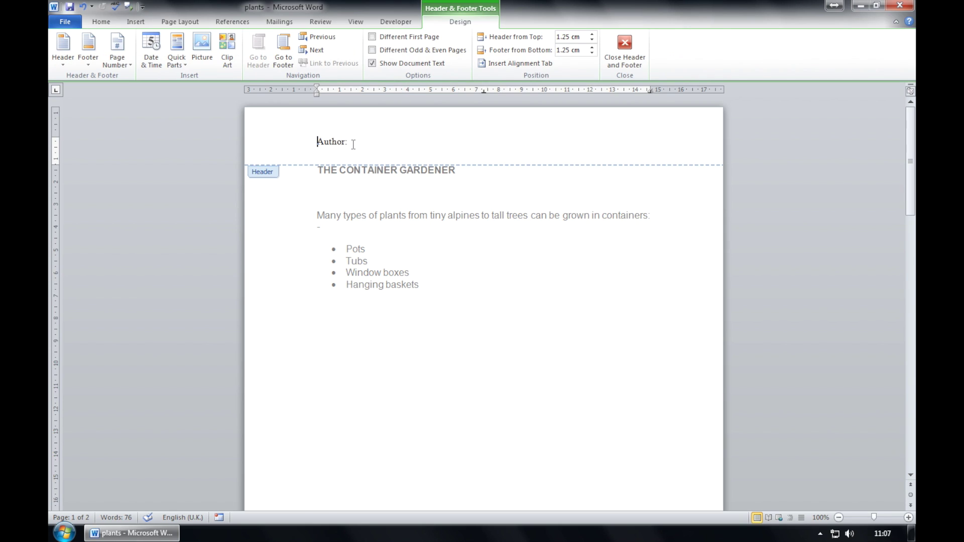
pyautogui.click(353, 145)
pyautogui.write('Joe Bloggs')
# Insert a Plain Number 1 page number at the bottom of the pages and close the header and footer.
pyautogui.scroll(-12, 481, 288)
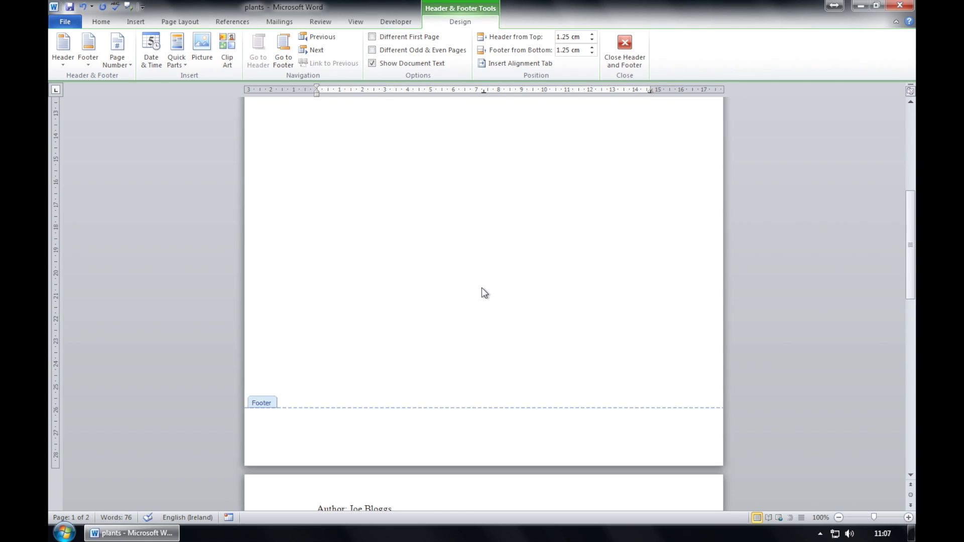
pyautogui.scroll(-4, 481, 288)
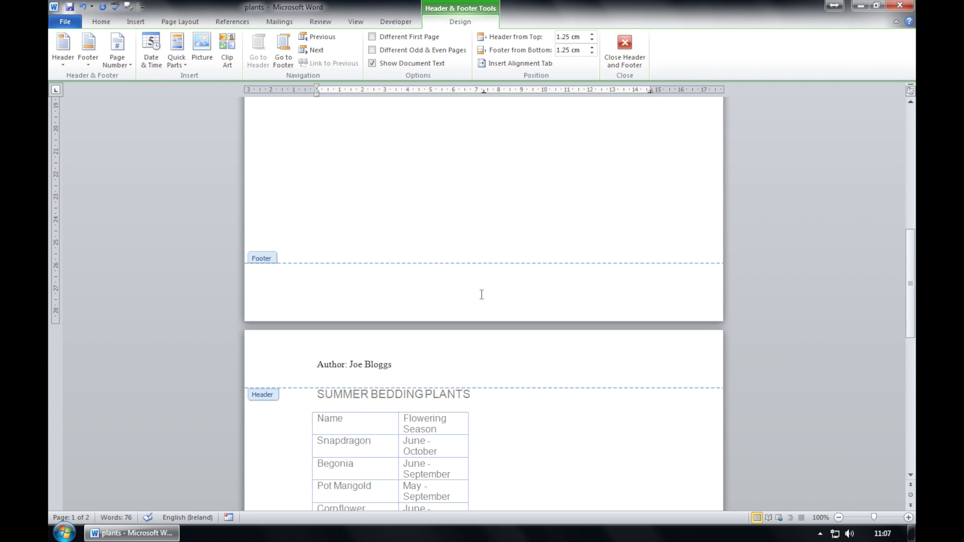
pyautogui.click(322, 287)
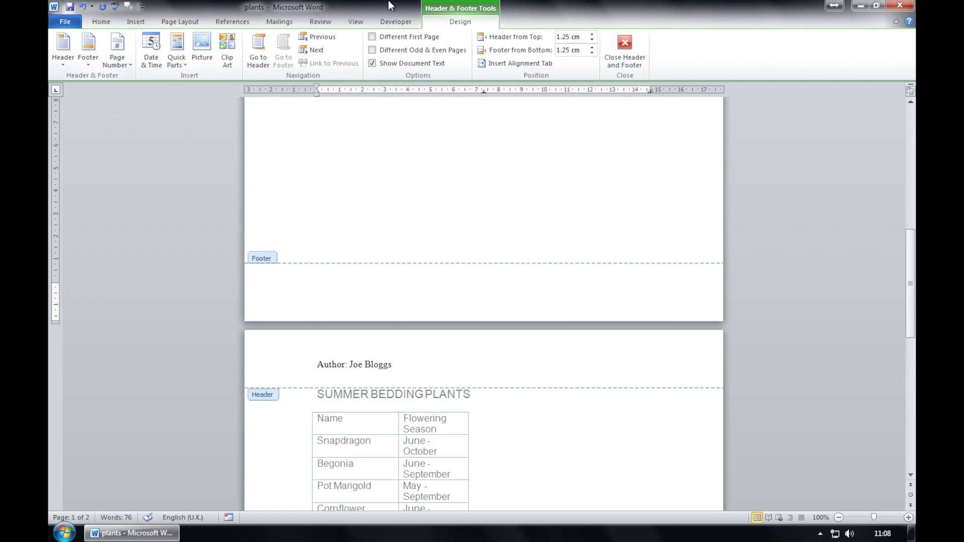
pyautogui.click(125, 63)
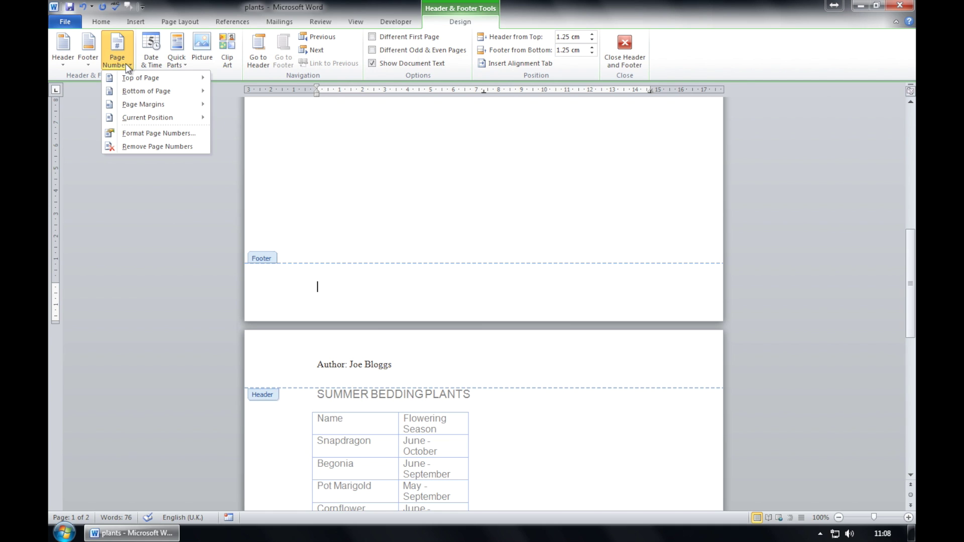
pyautogui.moveTo(134, 92)
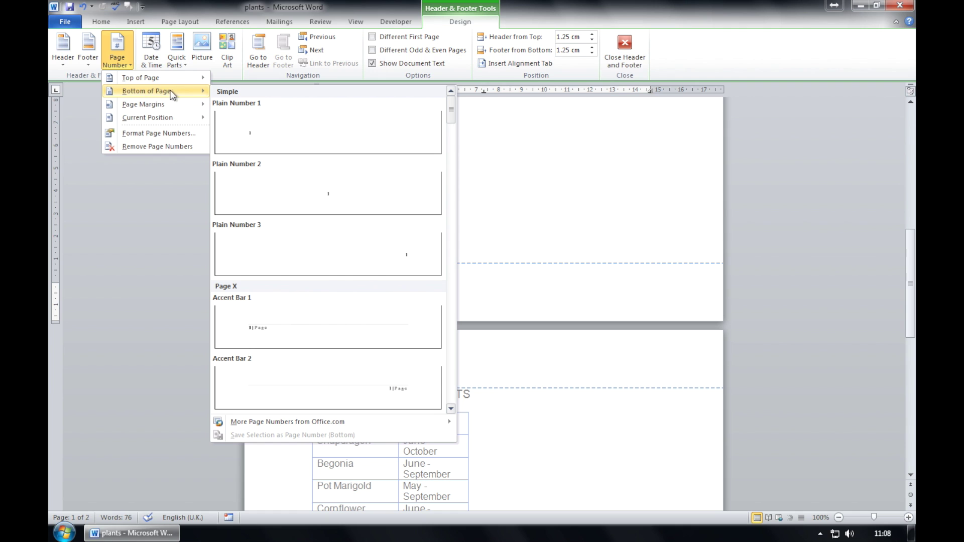
pyautogui.click(259, 145)
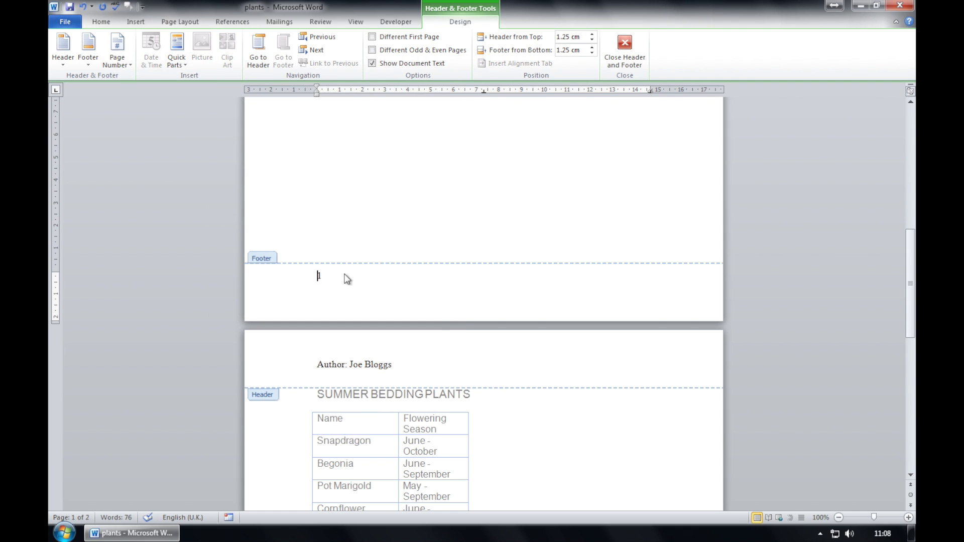
pyautogui.scroll(10, 350, 281)
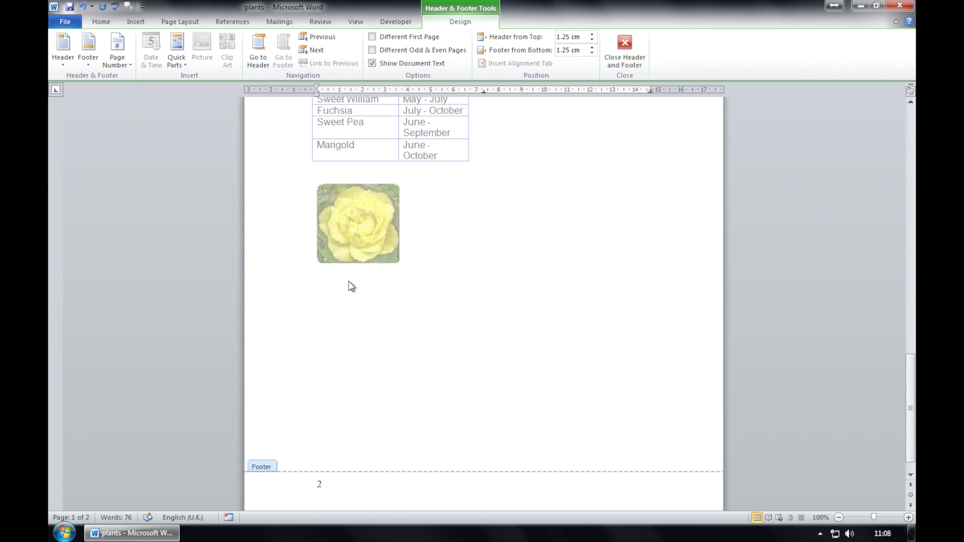
pyautogui.scroll(-8, 350, 281)
pyautogui.scroll(3, 350, 285)
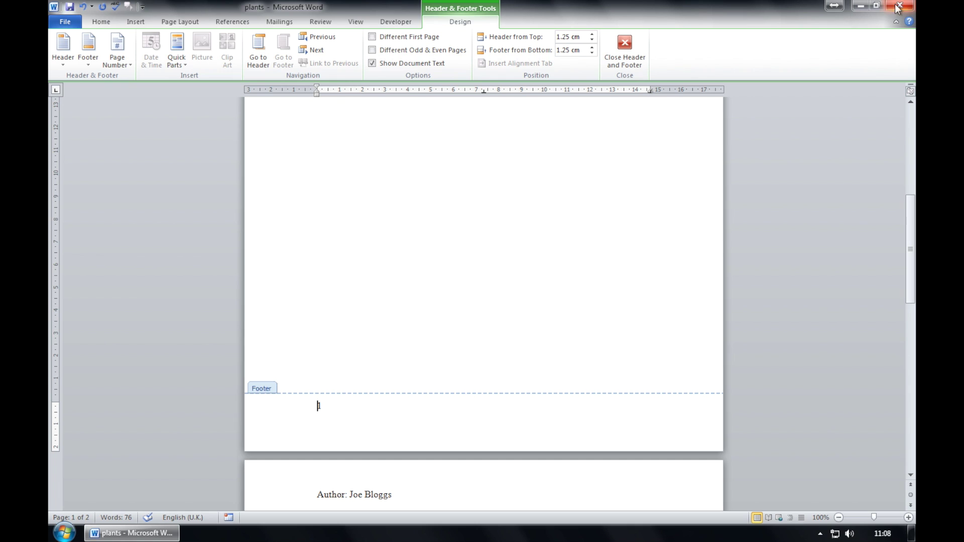
pyautogui.click(630, 50)
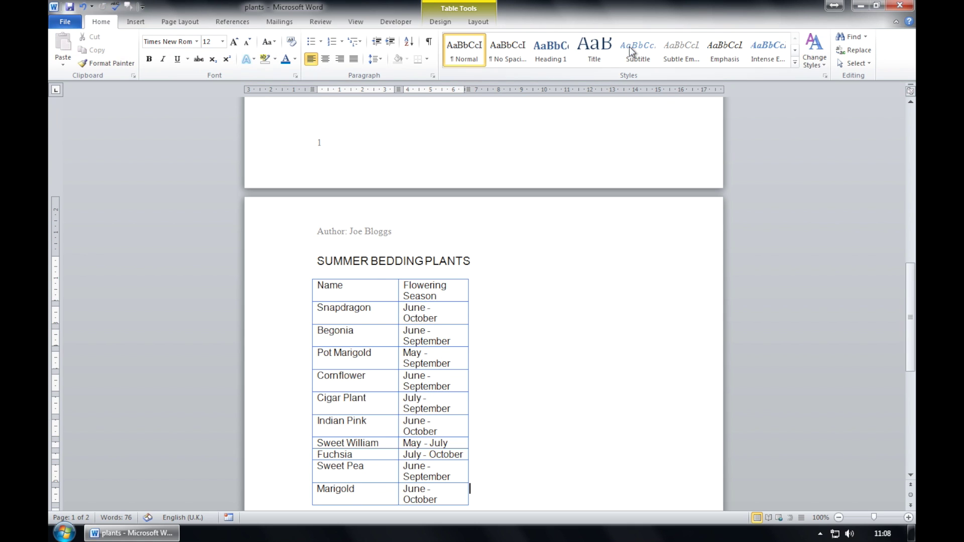
# Save the plants document.
pyautogui.click(60, 22)
pyautogui.click(75, 41)
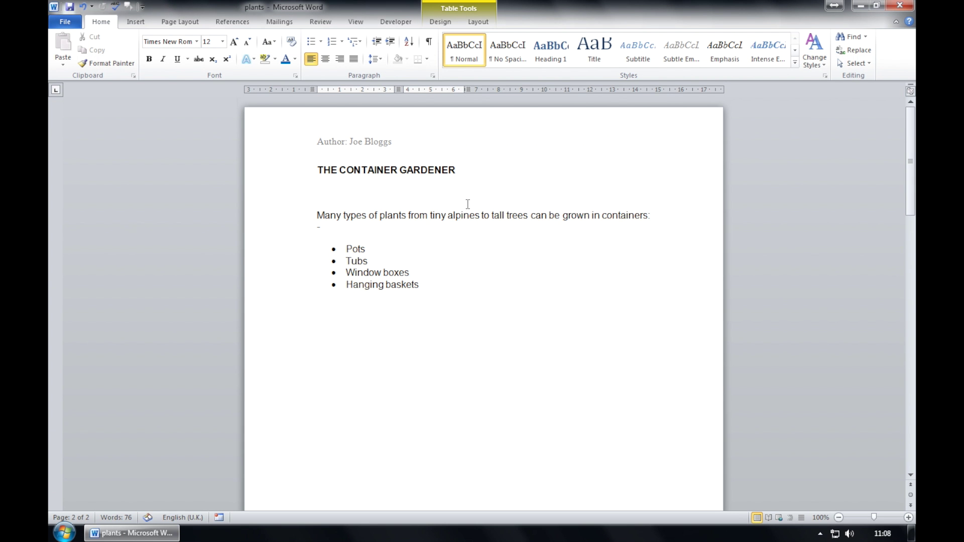
# Show the paragraph marks and hidden formatting symbols to examine the first page, and hide them again.
pyautogui.click(444, 295)
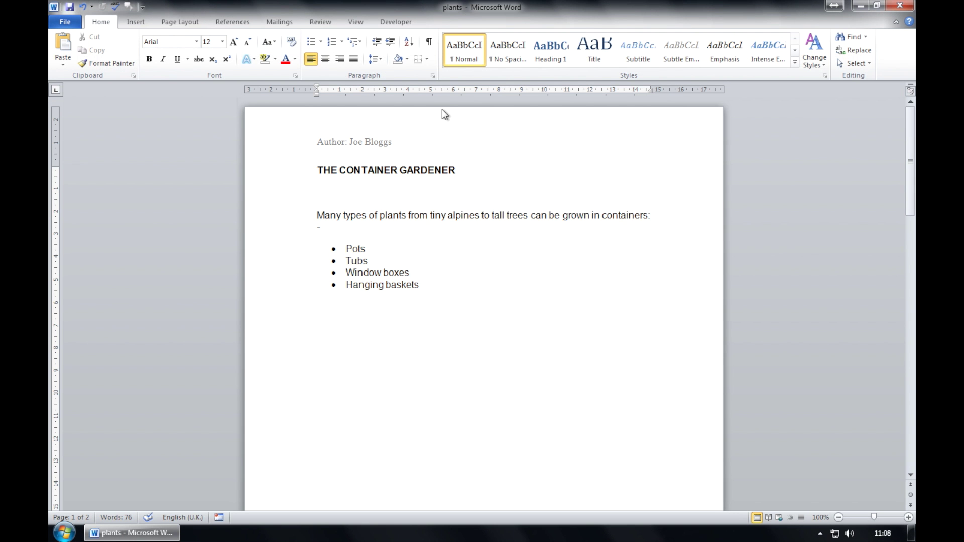
pyautogui.click(431, 44)
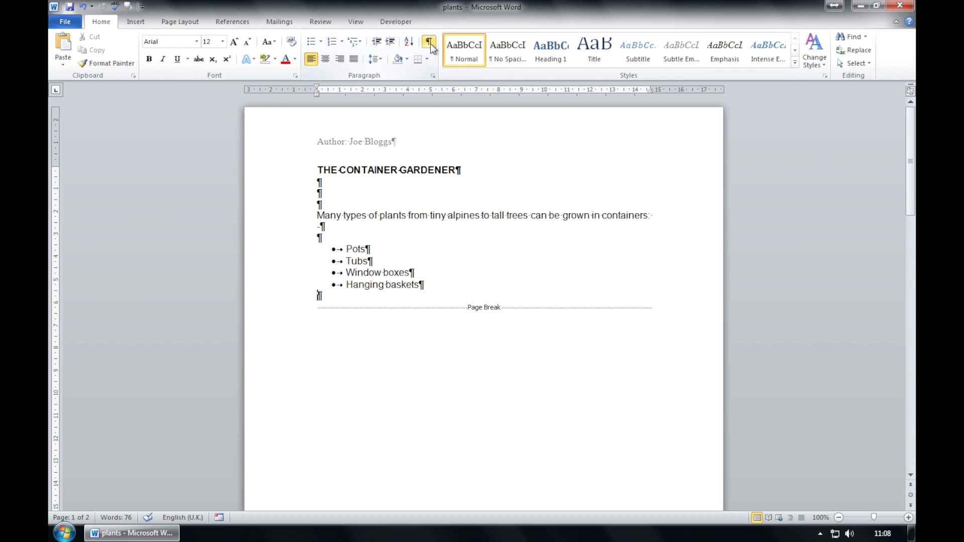
pyautogui.click(429, 44)
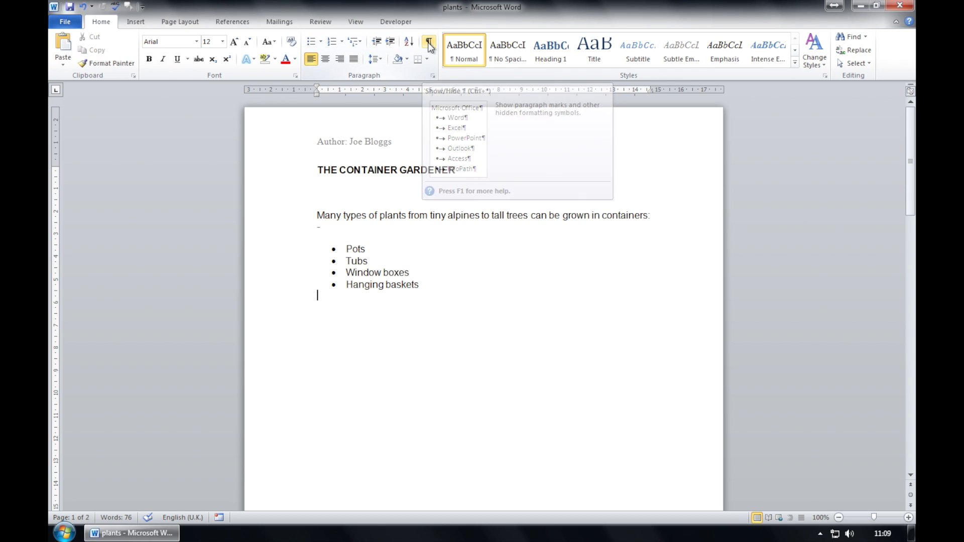
# View the document in Web Layout and return it to Print Layout.
pyautogui.click(357, 22)
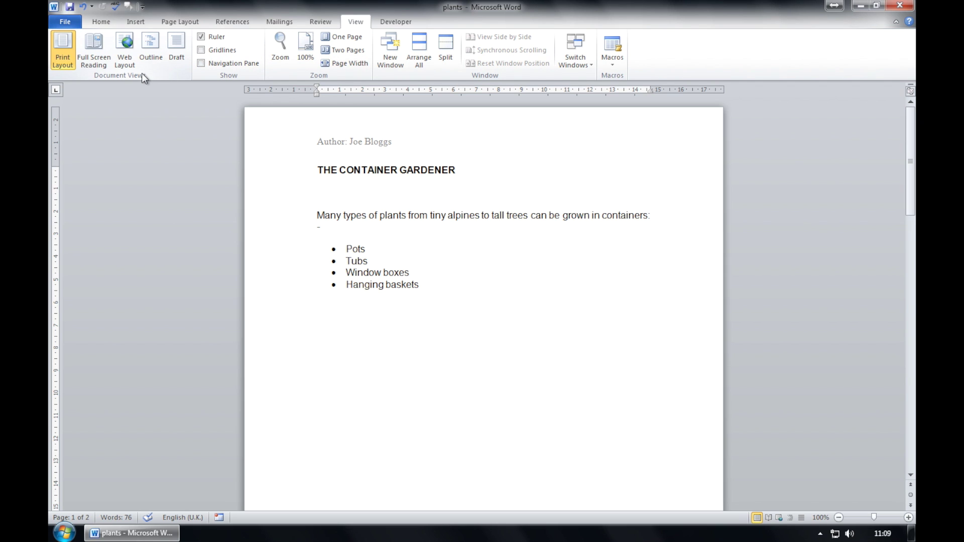
pyautogui.click(122, 58)
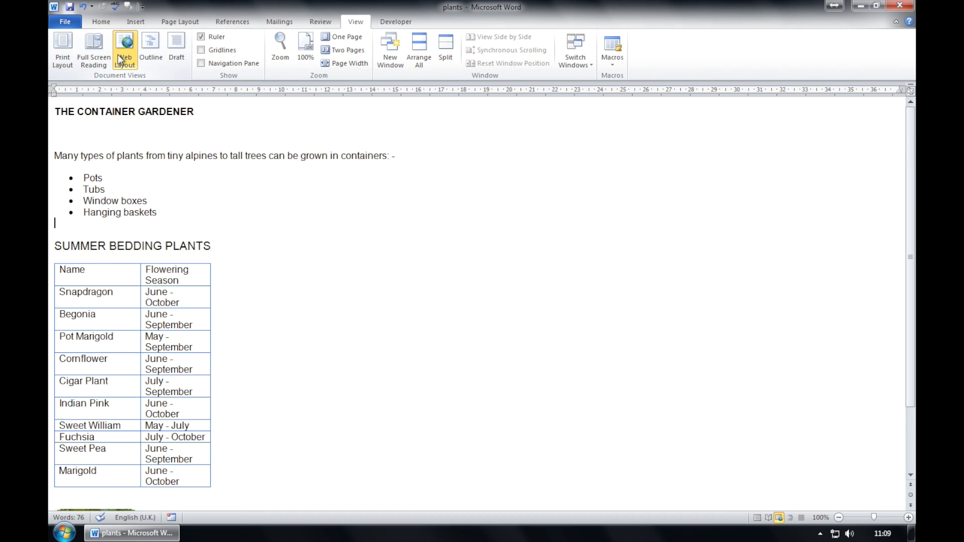
pyautogui.click(63, 64)
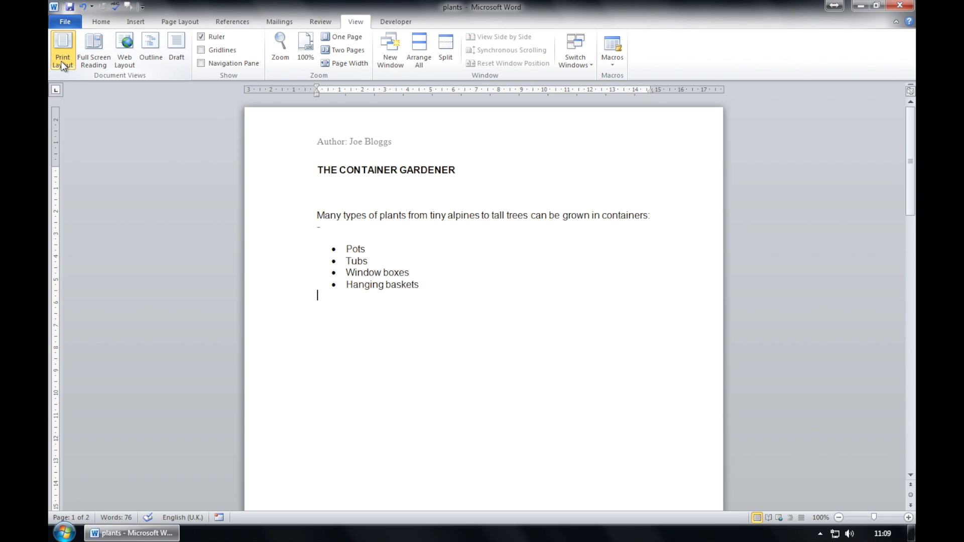
# Print only page 1 of the plants document and minimize its window.
pyautogui.click(65, 21)
pyautogui.click(62, 182)
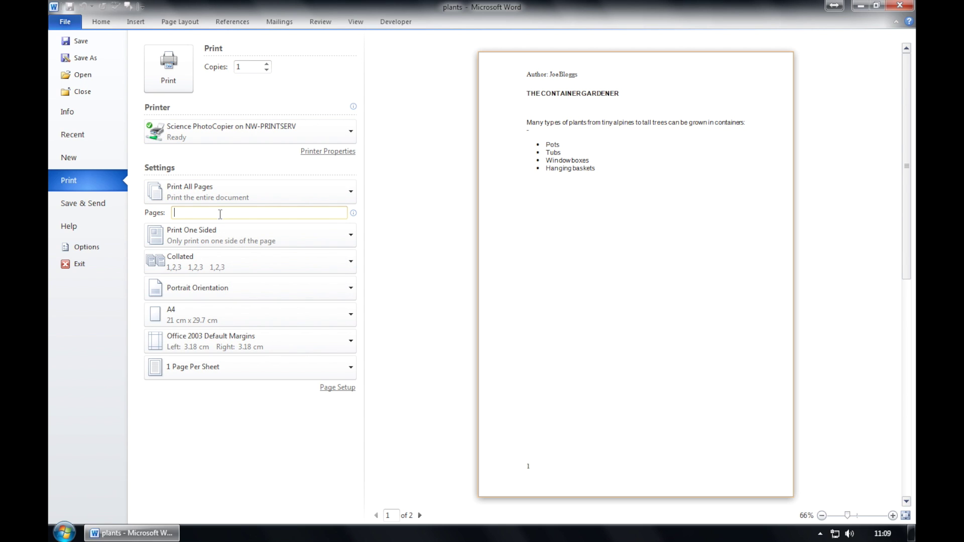
pyautogui.click(220, 214)
pyautogui.write('1')
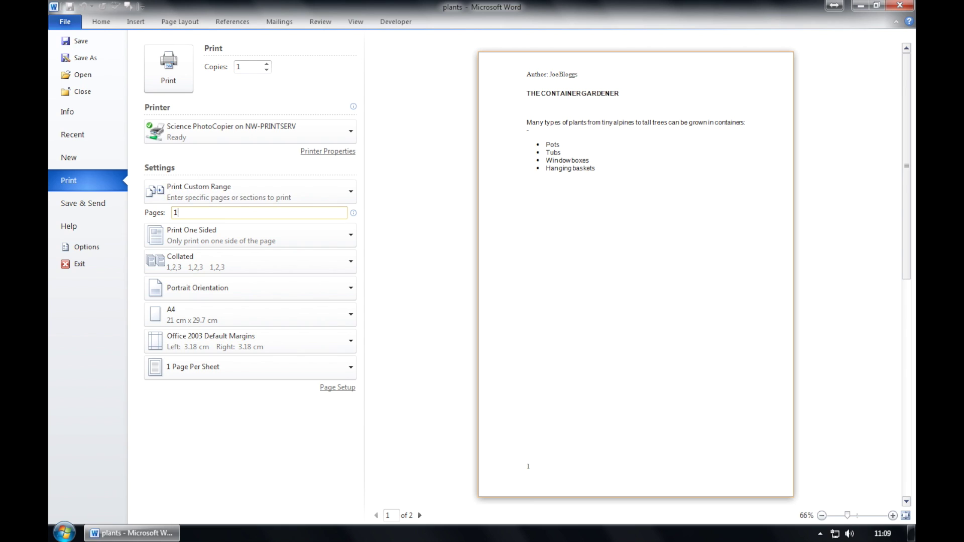
pyautogui.click(171, 84)
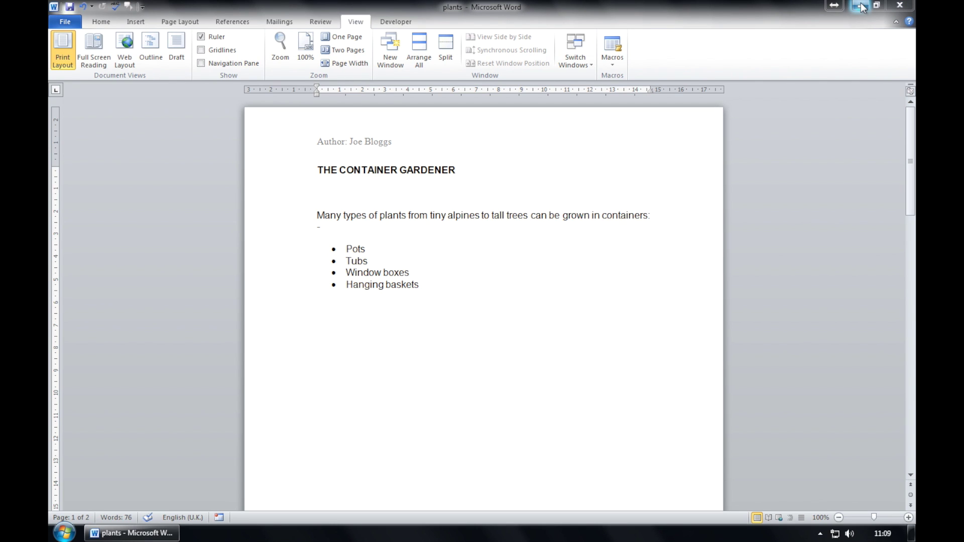
pyautogui.click(861, 5)
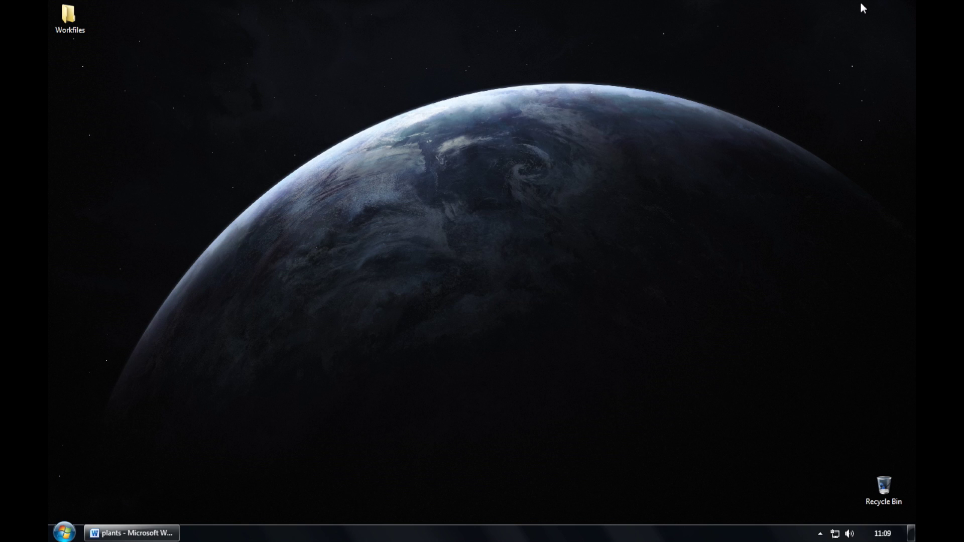
# Bring back the plants document and copy the whole table under the SUMMER BEDDING PLANTS heading.
pyautogui.click(132, 534)
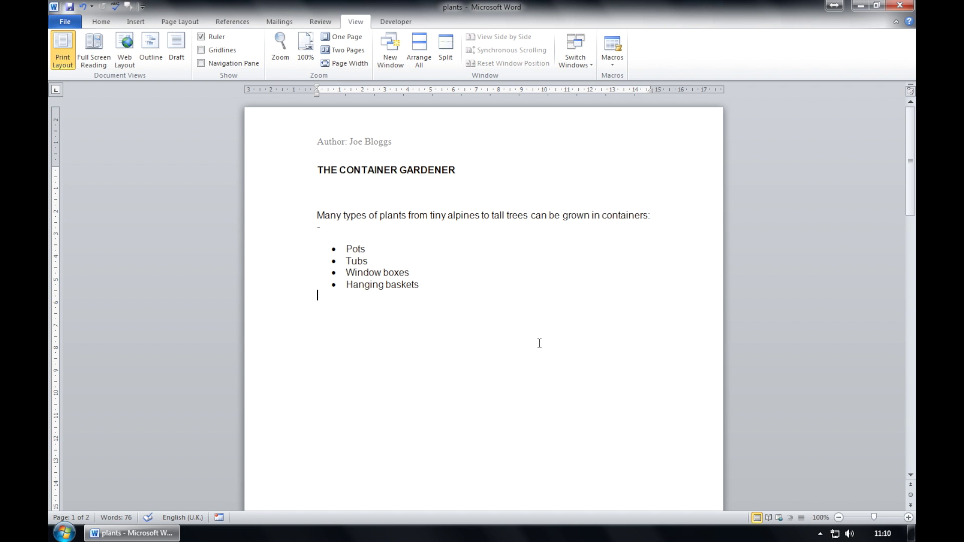
pyautogui.scroll(-20, 541, 338)
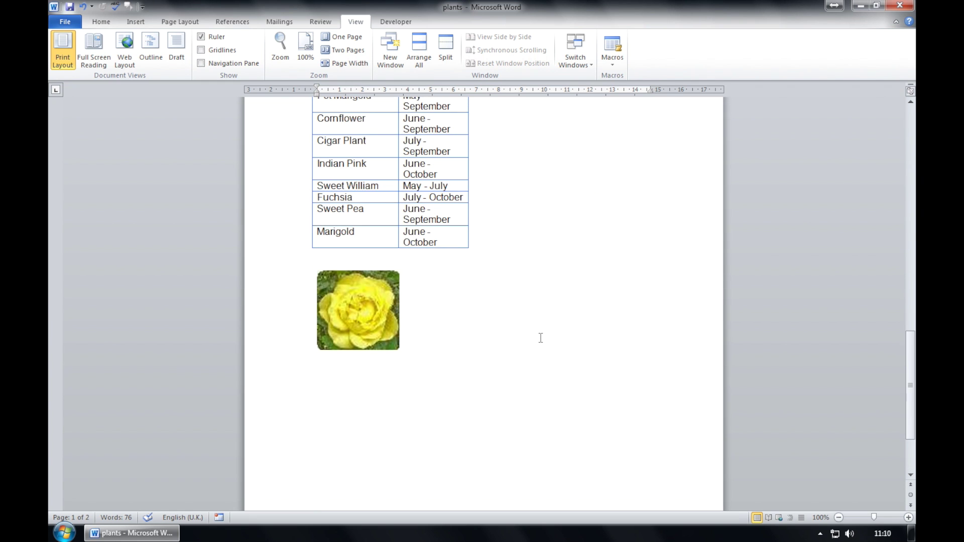
pyautogui.scroll(2, 540, 338)
pyautogui.click(307, 162)
pyautogui.hotkey('ctrl', 'c')
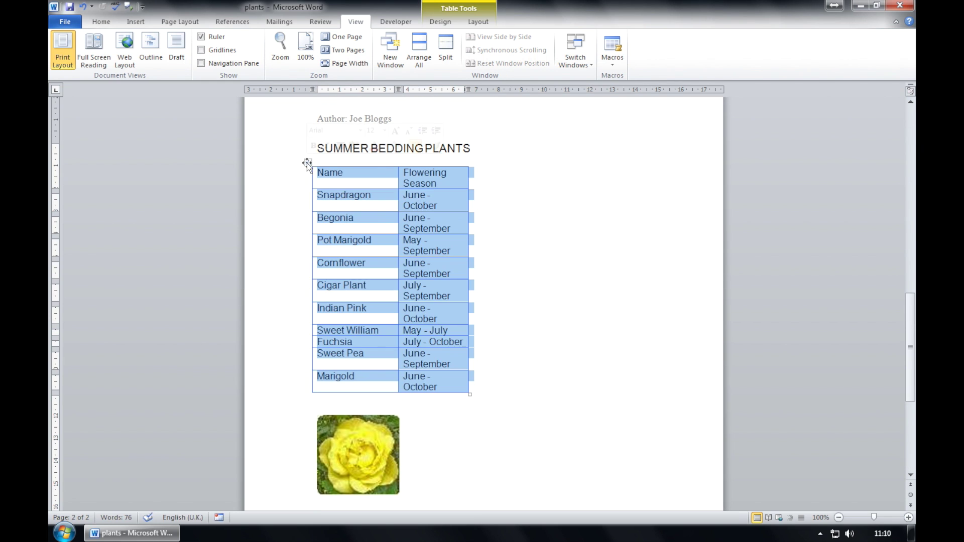
pyautogui.click(102, 24)
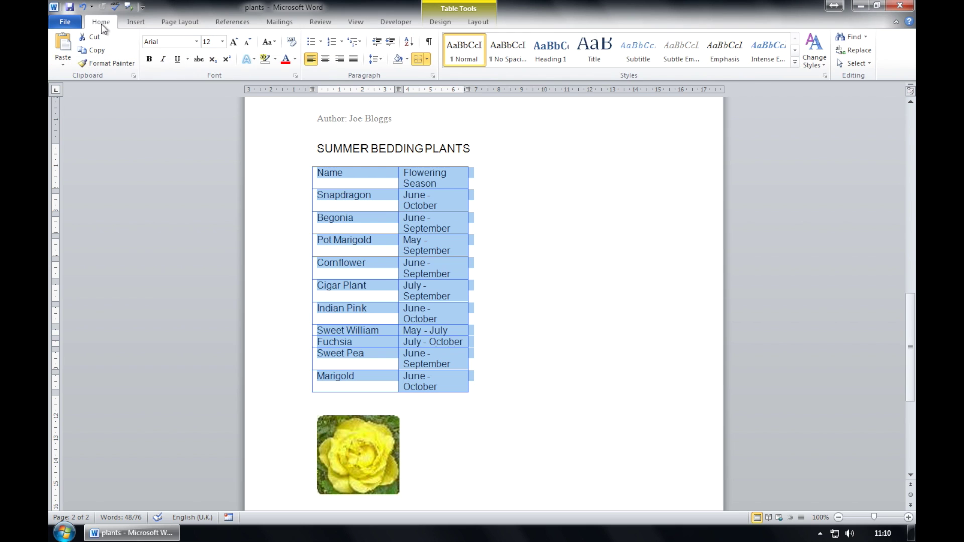
pyautogui.click(98, 52)
# Create a new blank document and paste the copied plants table into it.
pyautogui.click(65, 22)
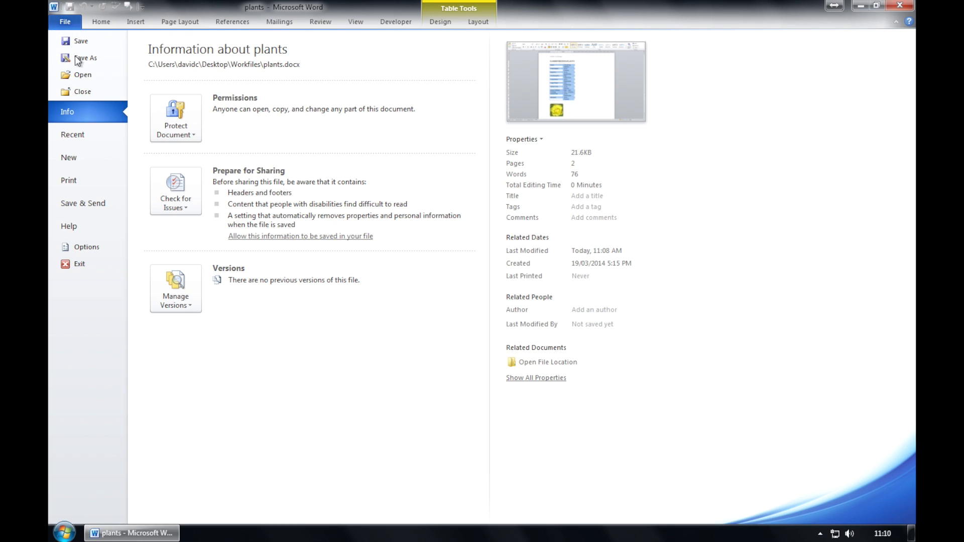
pyautogui.click(81, 157)
pyautogui.doubleClick(168, 107)
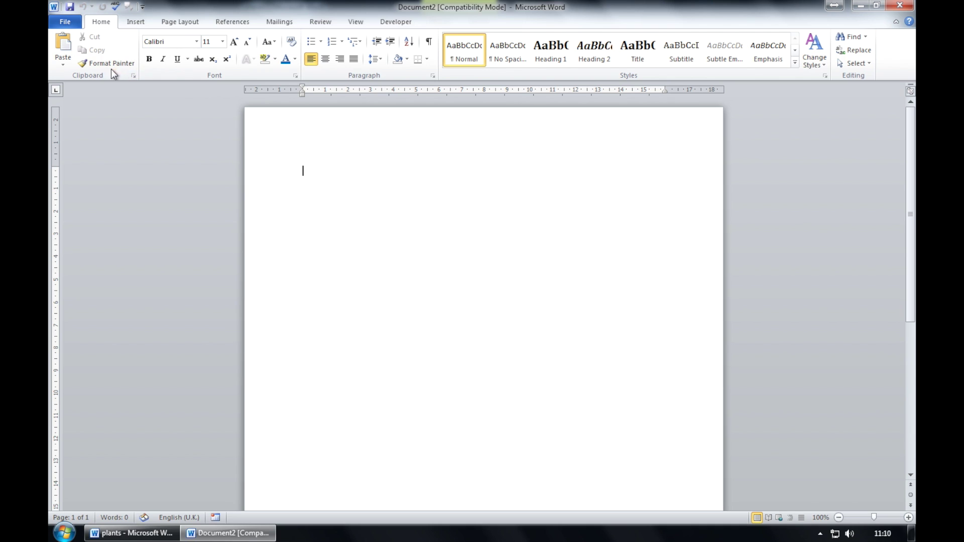
pyautogui.click(69, 47)
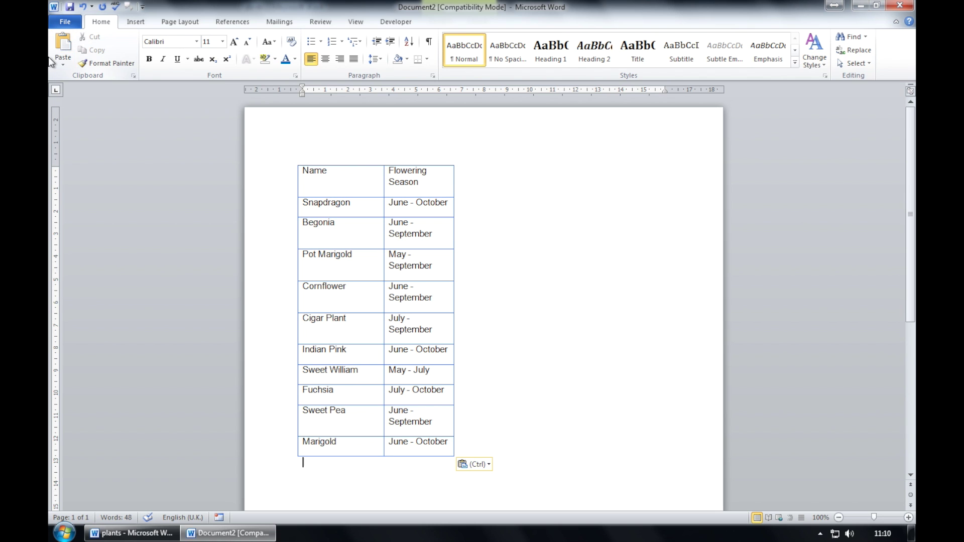
# Save the new document in the Workfiles folder under the file name container plants.docx.
pyautogui.click(71, 22)
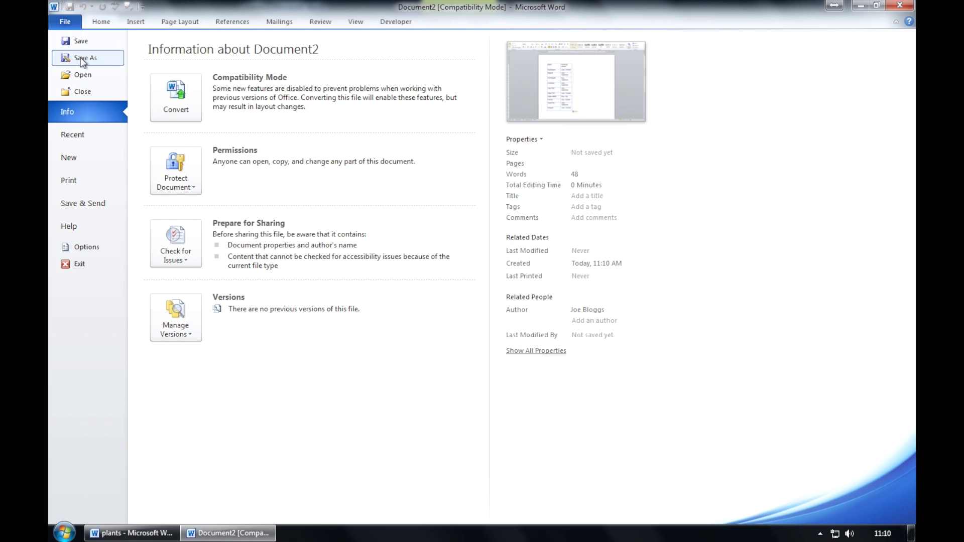
pyautogui.click(83, 58)
pyautogui.write('con')
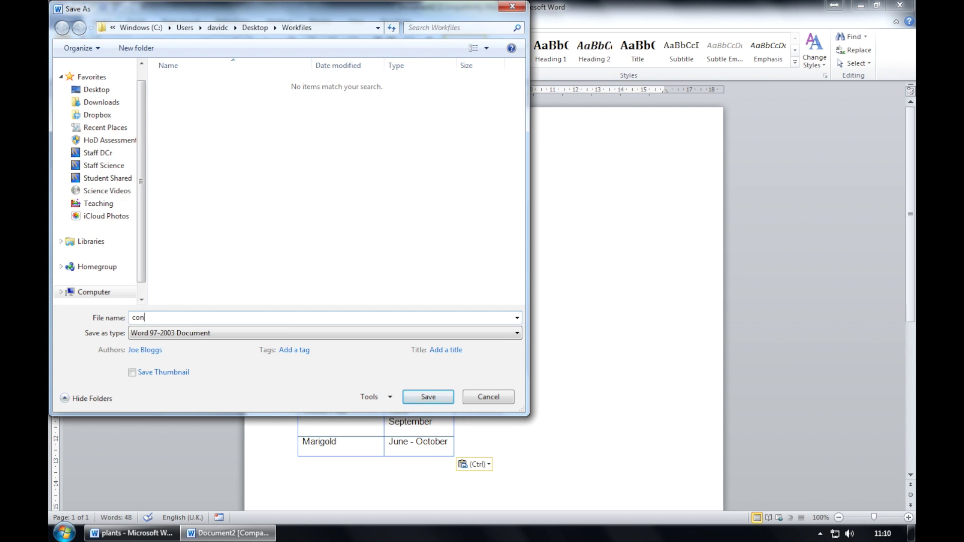
pyautogui.write('tainerplants.docx')
pyautogui.click(164, 317)
pyautogui.click(428, 397)
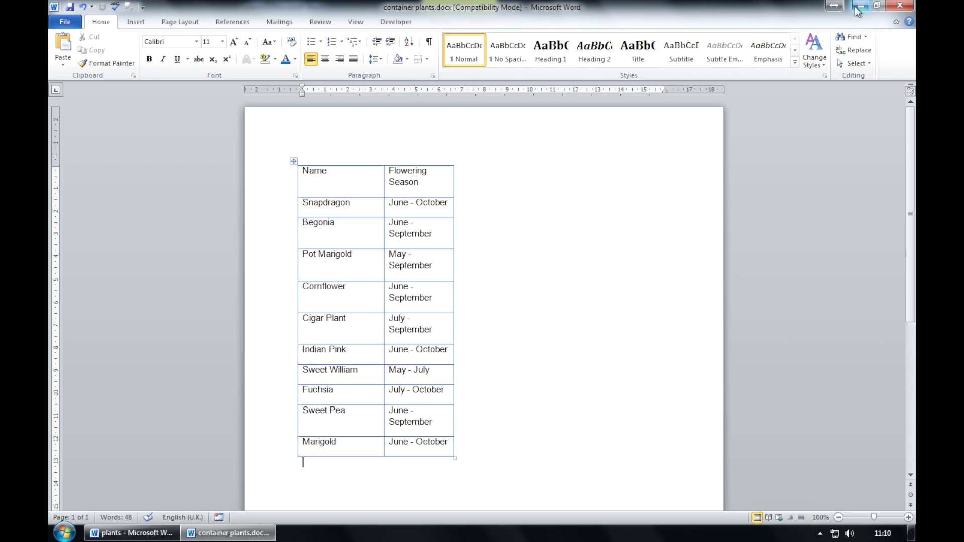
# Show the formatting marks in the plants document and delete the page break after the bulleted list.
pyautogui.click(254, 534)
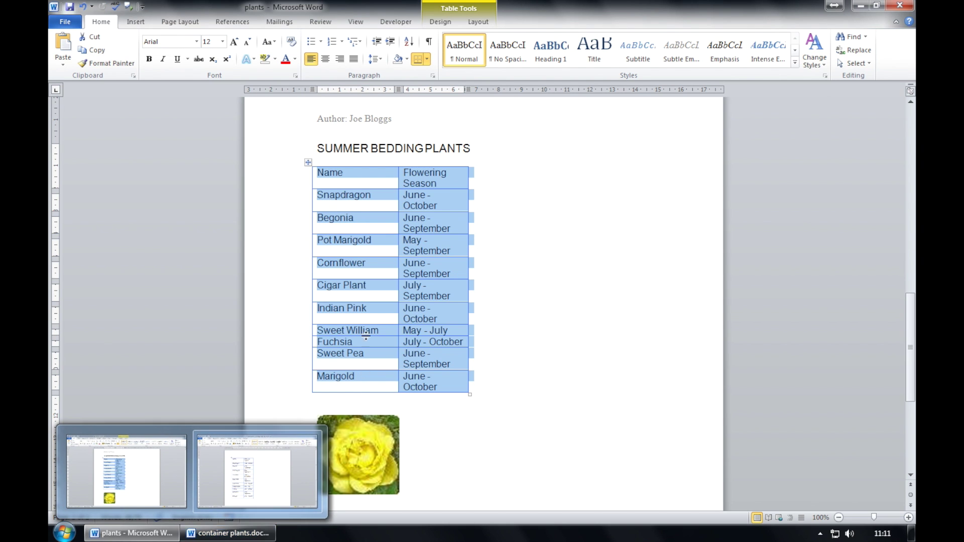
pyautogui.click(521, 269)
pyautogui.scroll(10, 526, 270)
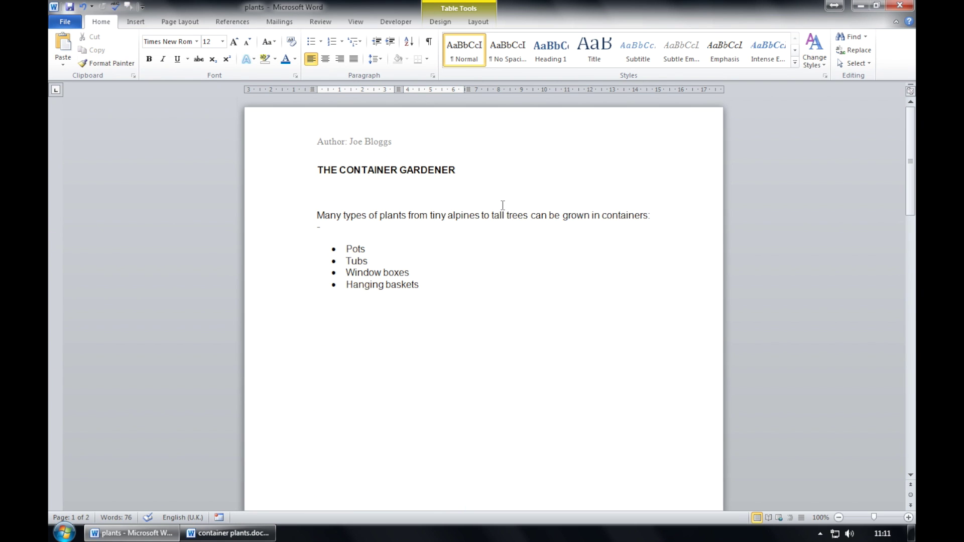
pyautogui.click(429, 42)
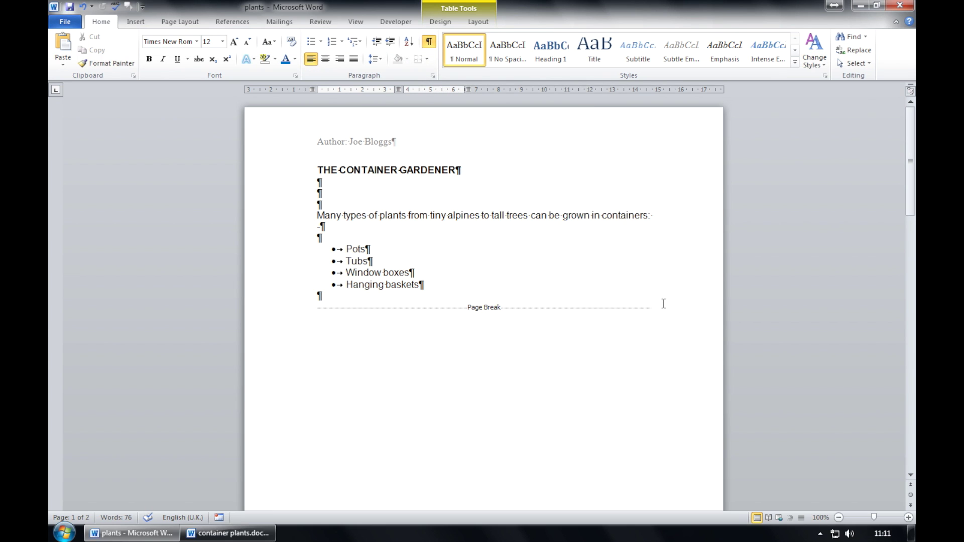
pyautogui.moveTo(548, 300); pyautogui.dragTo(486, 321)
pyautogui.press('Delete')
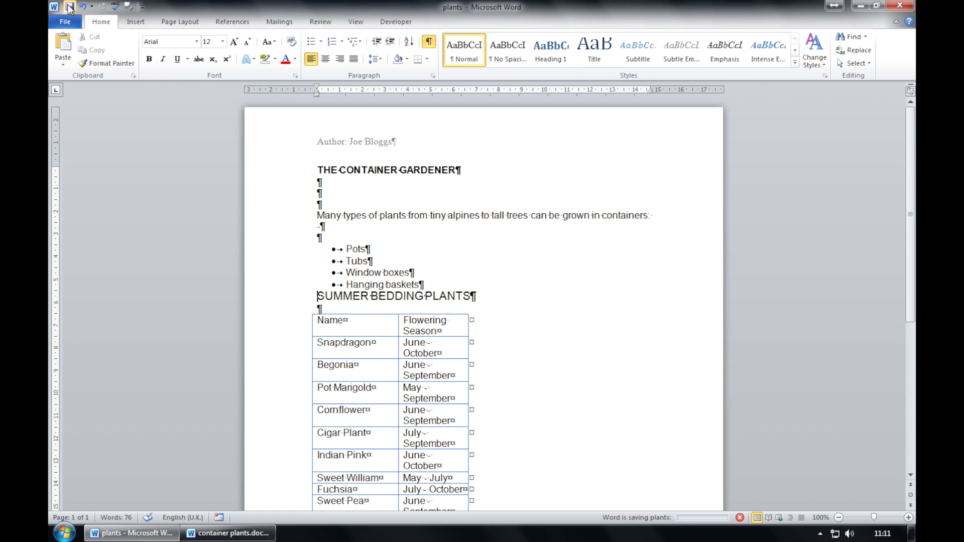
# Save and close the plants document, and close the container plants document.
pyautogui.click(899, 6)
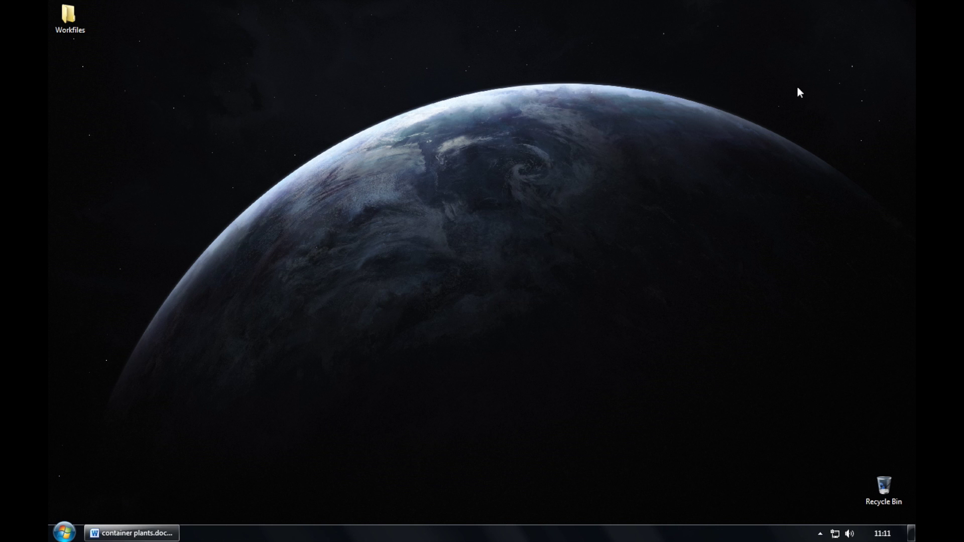
pyautogui.click(126, 534)
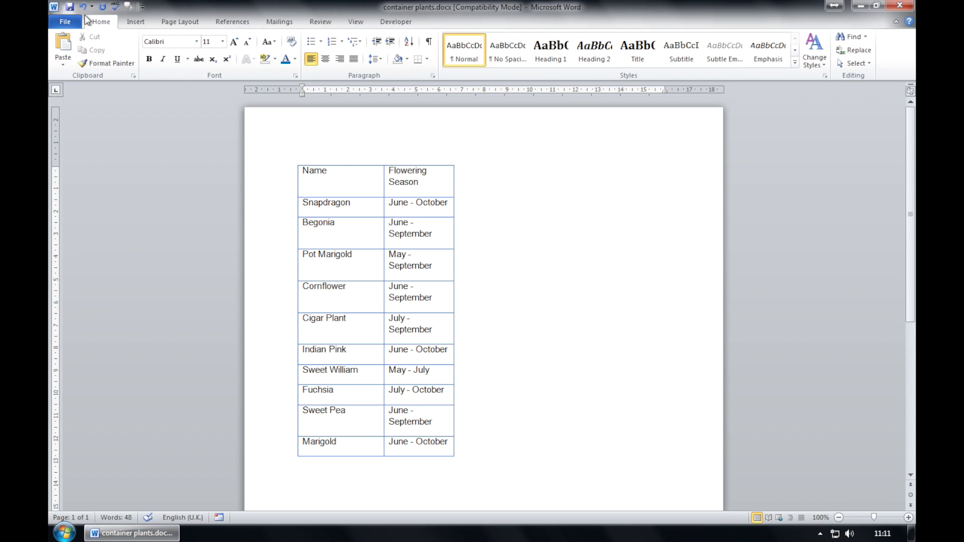
pyautogui.click(899, 6)
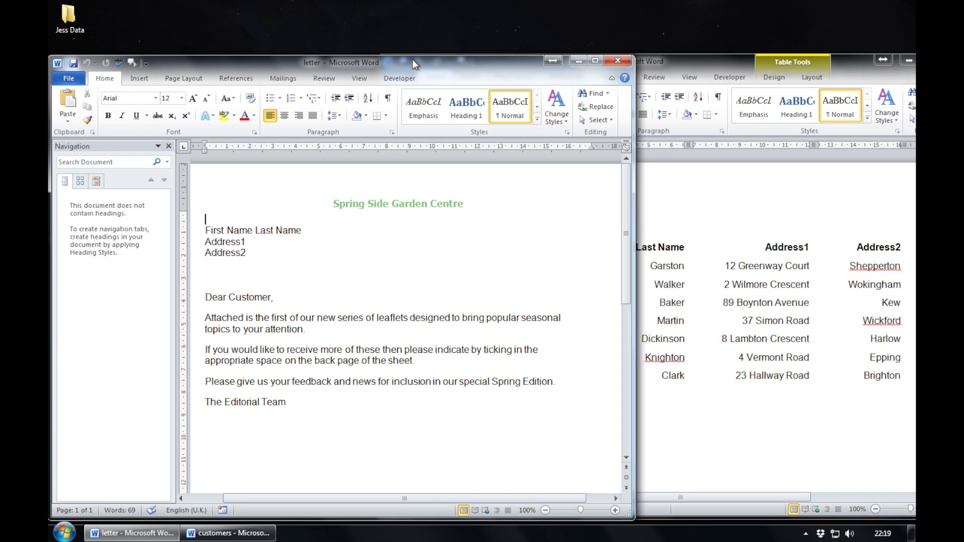
# Arrange the letter and customers windows to examine the letter's placeholders alongside the customer table.
pyautogui.moveTo(412, 59)
pyautogui.mouseDown()
pyautogui.moveTo(439, 48)
pyautogui.moveTo(420, 58)
pyautogui.mouseUp()
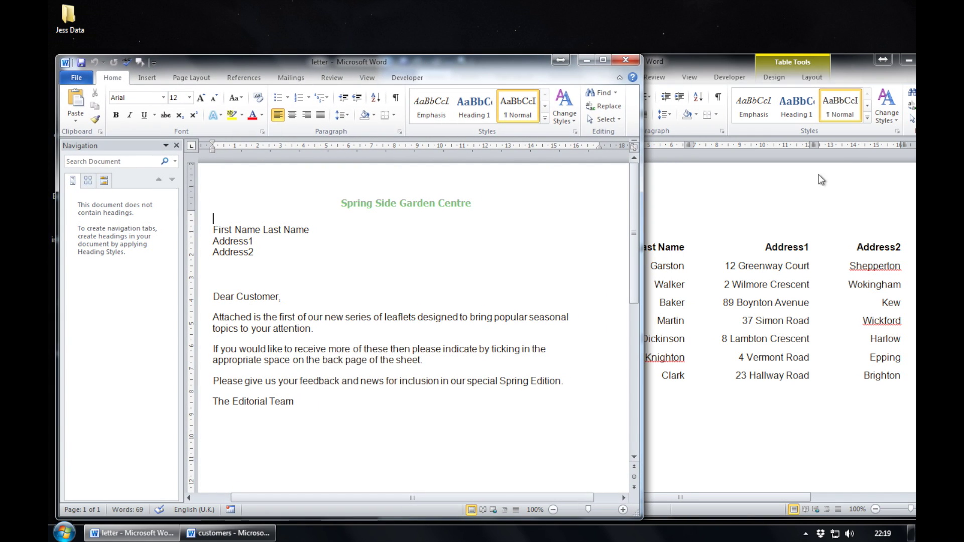
pyautogui.click(668, 58)
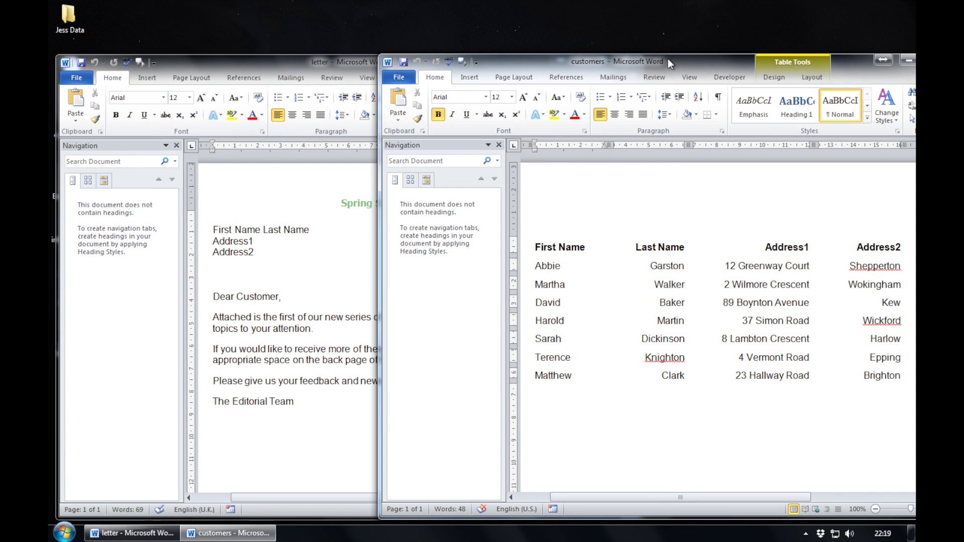
pyautogui.moveTo(668, 59); pyautogui.dragTo(713, 59)
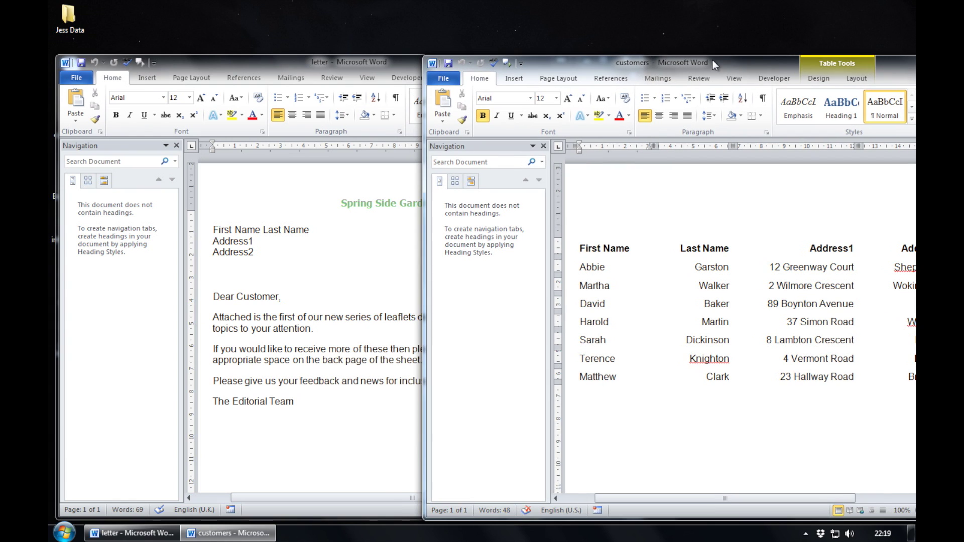
pyautogui.click(331, 60)
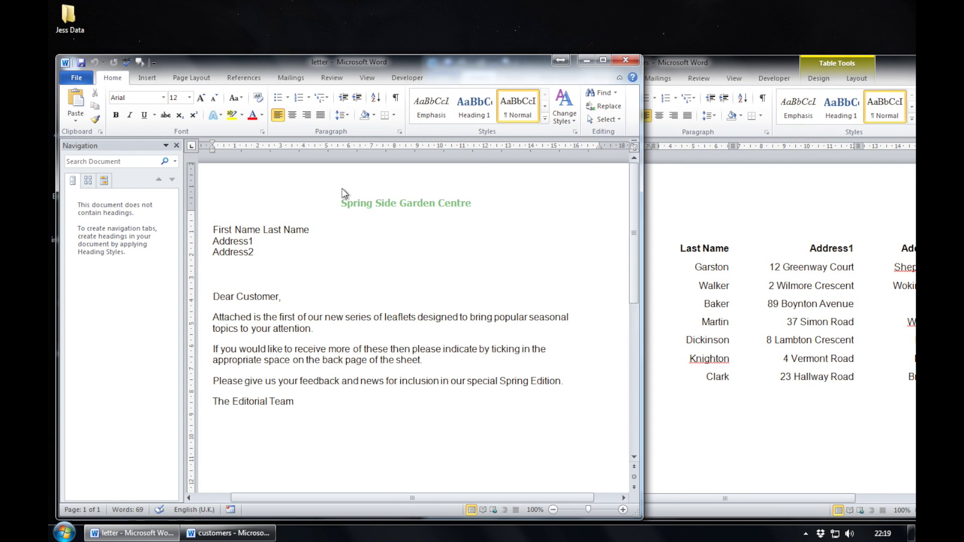
pyautogui.moveTo(391, 62)
pyautogui.mouseDown()
pyautogui.moveTo(409, 44)
pyautogui.moveTo(373, 71)
pyautogui.moveTo(383, 62)
pyautogui.mouseUp()
pyautogui.moveTo(723, 62); pyautogui.dragTo(472, 52)
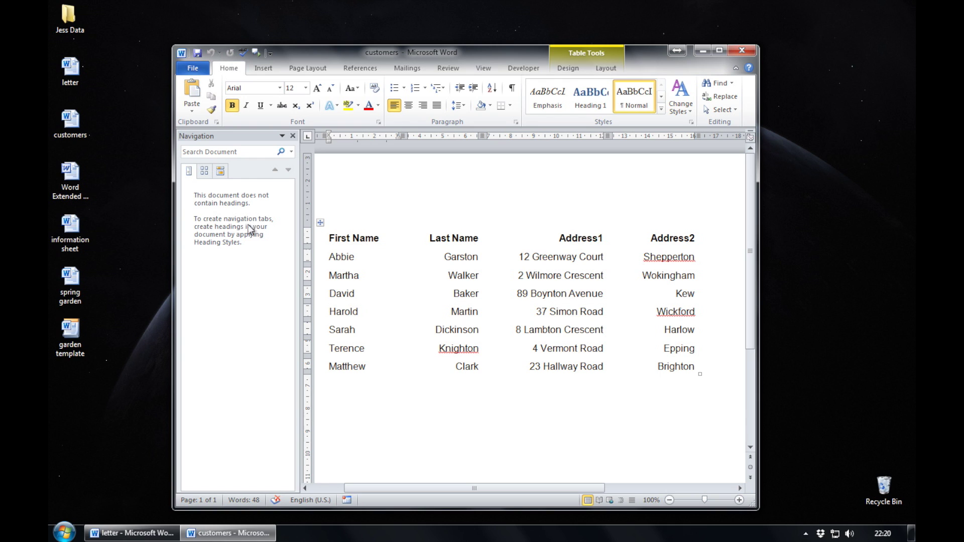
# Highlight the customer table to check its extent, deselect it and close the customers document.
pyautogui.click(321, 223)
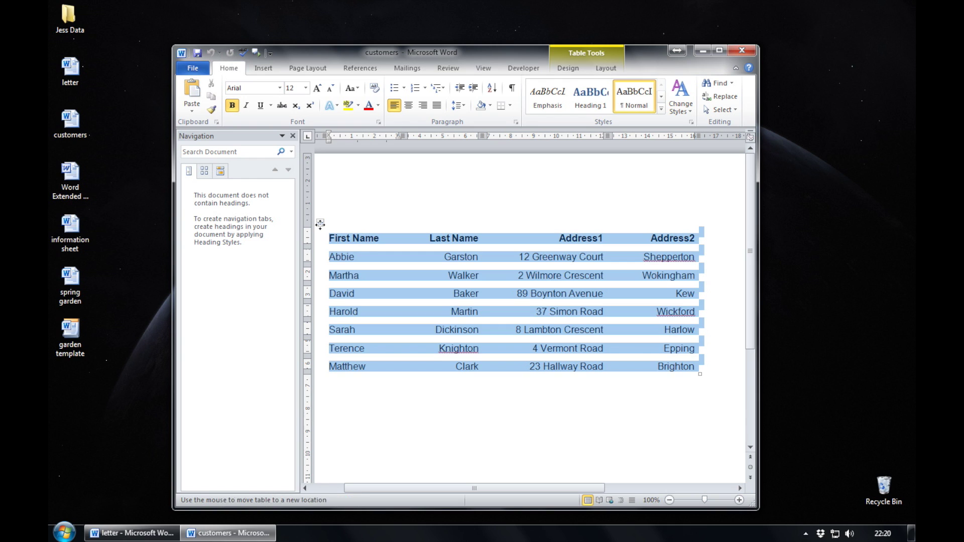
pyautogui.click(561, 424)
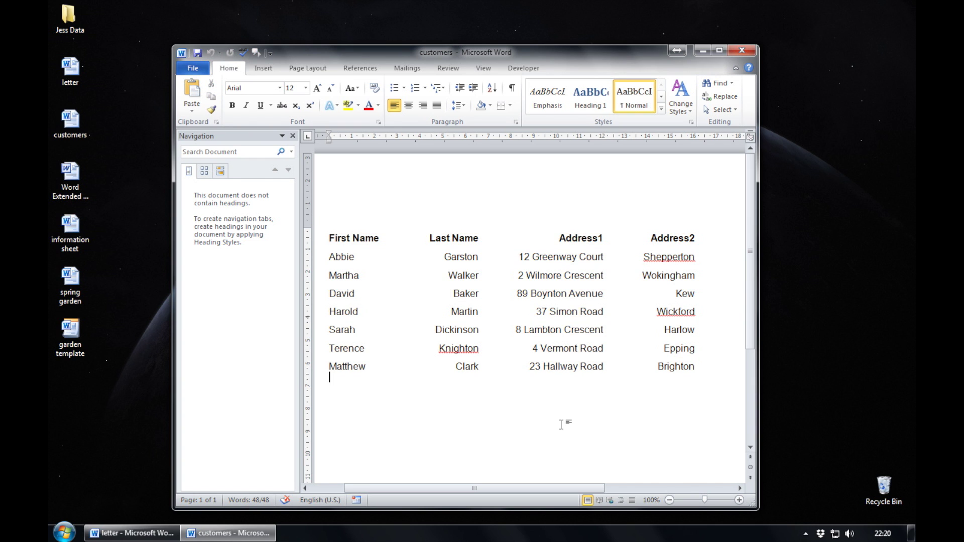
pyautogui.click(743, 51)
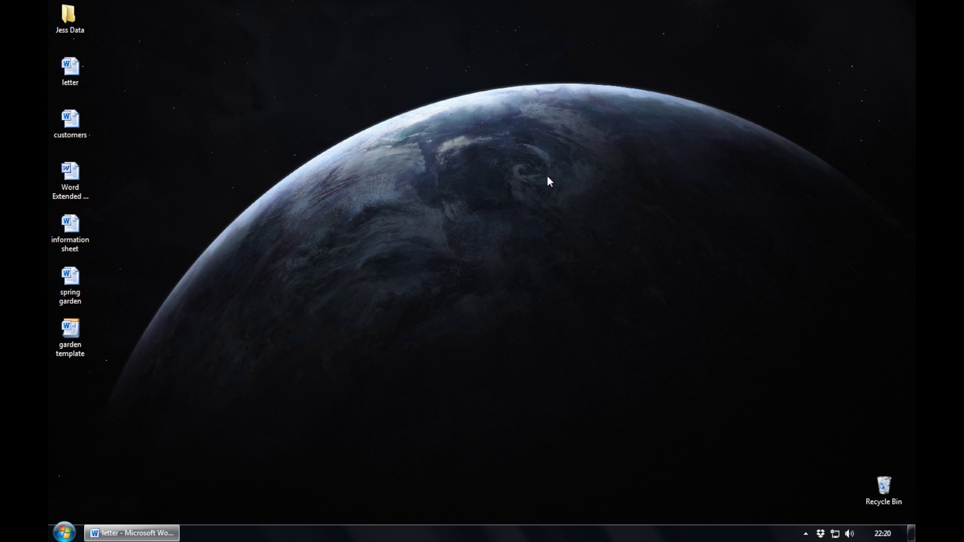
# Bring up the letter document, maximize its window and close the Navigation pane.
pyautogui.click(140, 537)
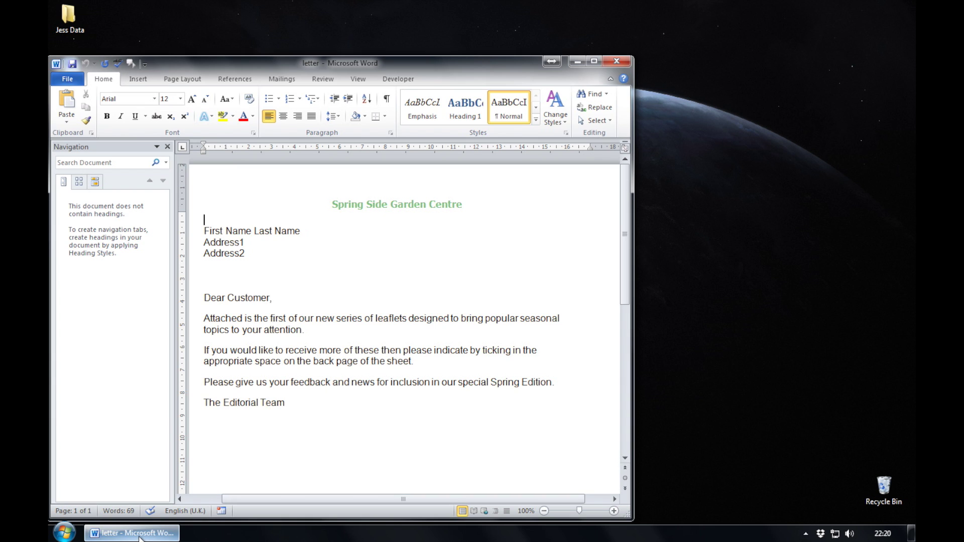
pyautogui.click(593, 62)
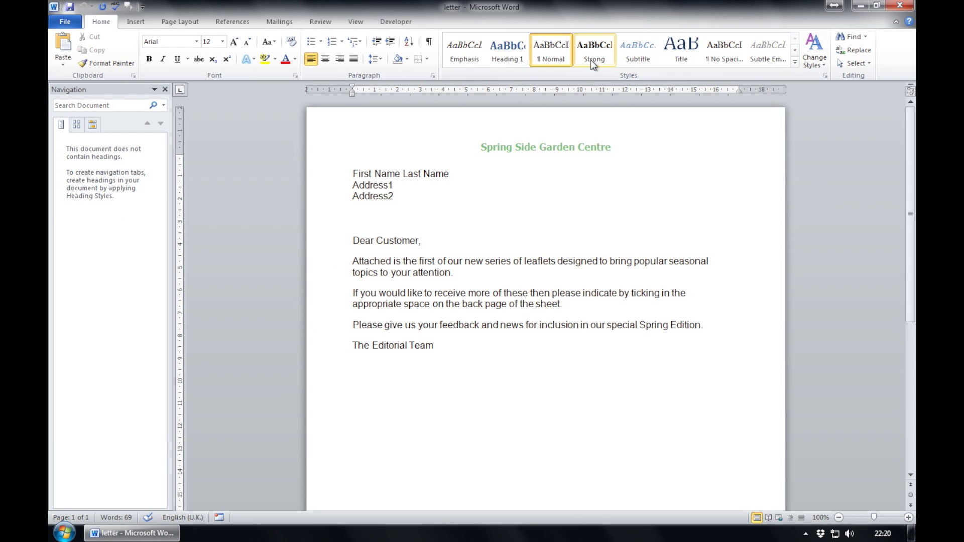
pyautogui.click(165, 88)
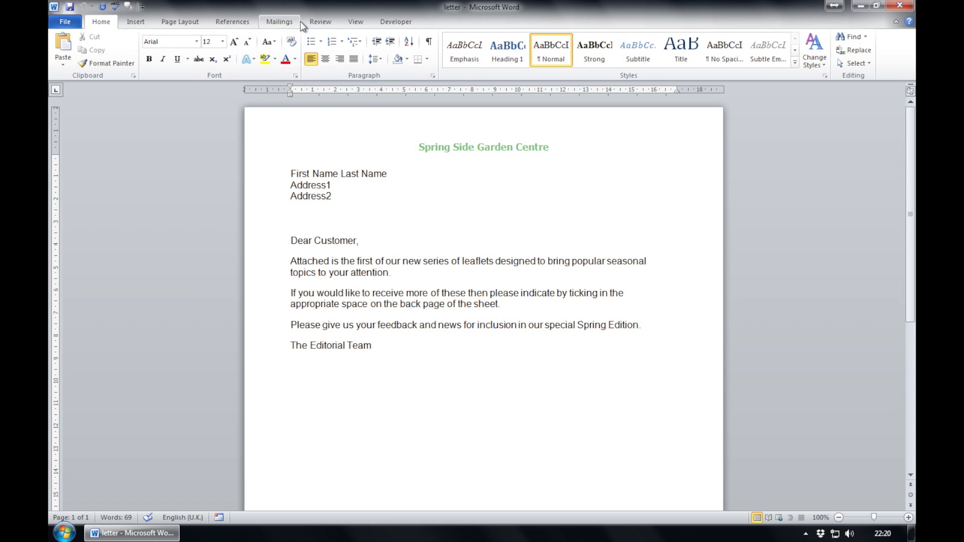
# Start a mail merge of the Letters type in the letter document.
pyautogui.click(277, 23)
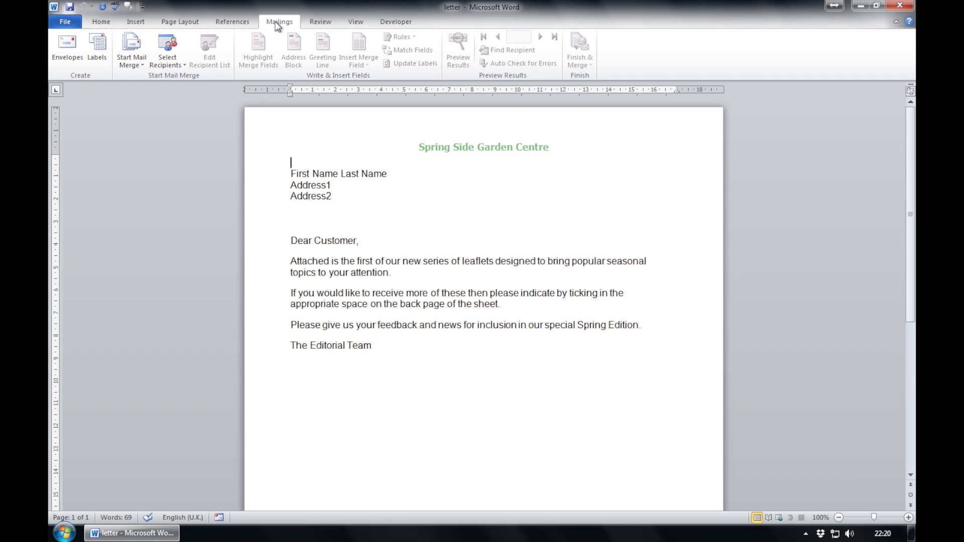
pyautogui.click(127, 62)
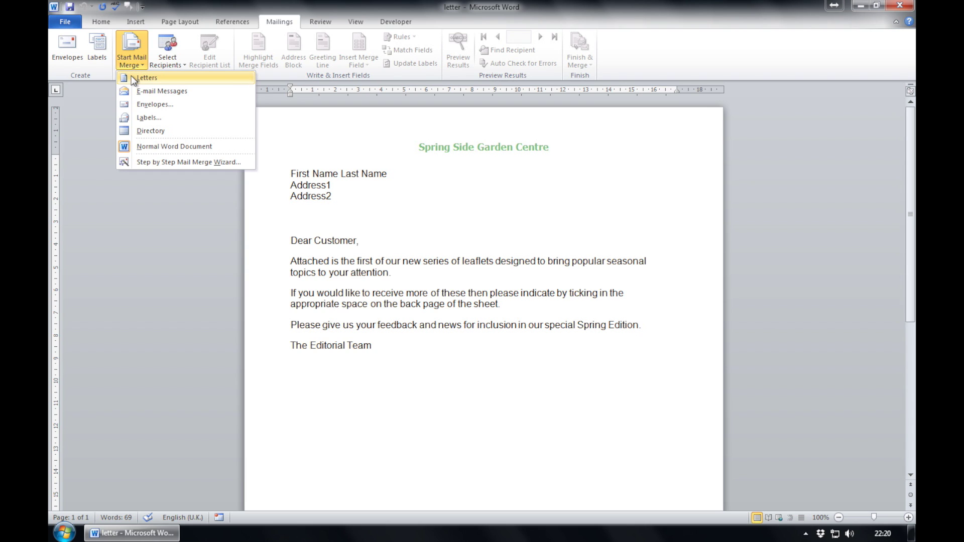
pyautogui.click(133, 78)
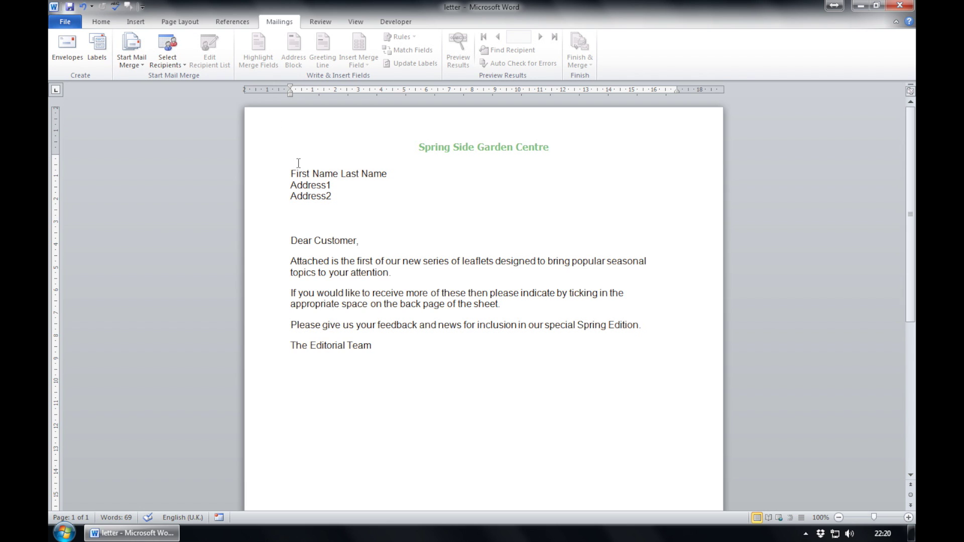
# Use the existing customers file on the Desktop as the recipient list for the mail merge.
pyautogui.click(171, 61)
pyautogui.click(181, 91)
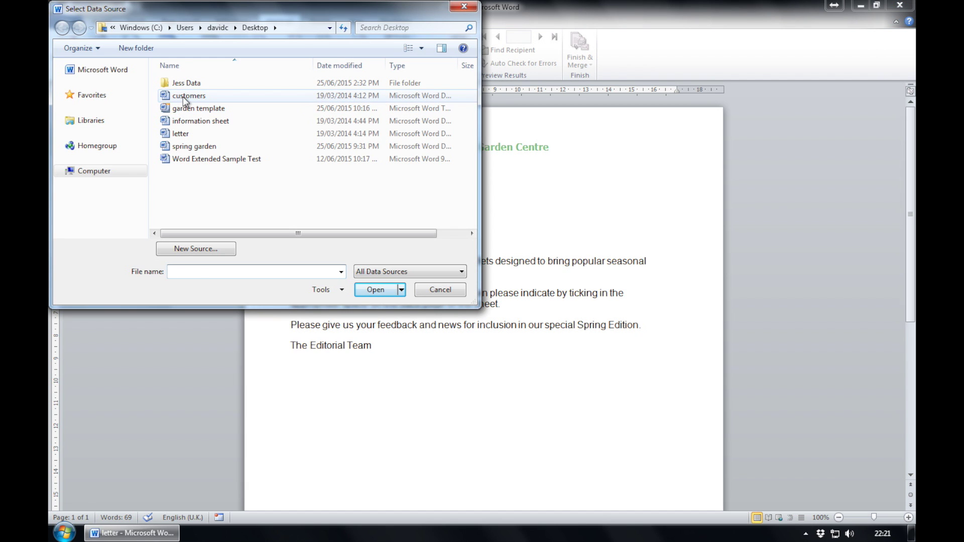
pyautogui.click(183, 97)
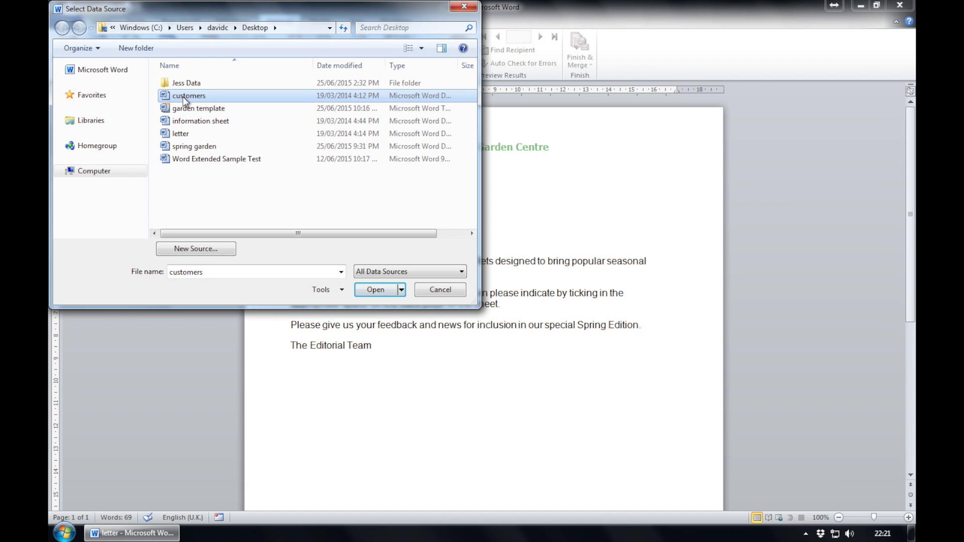
pyautogui.click(388, 296)
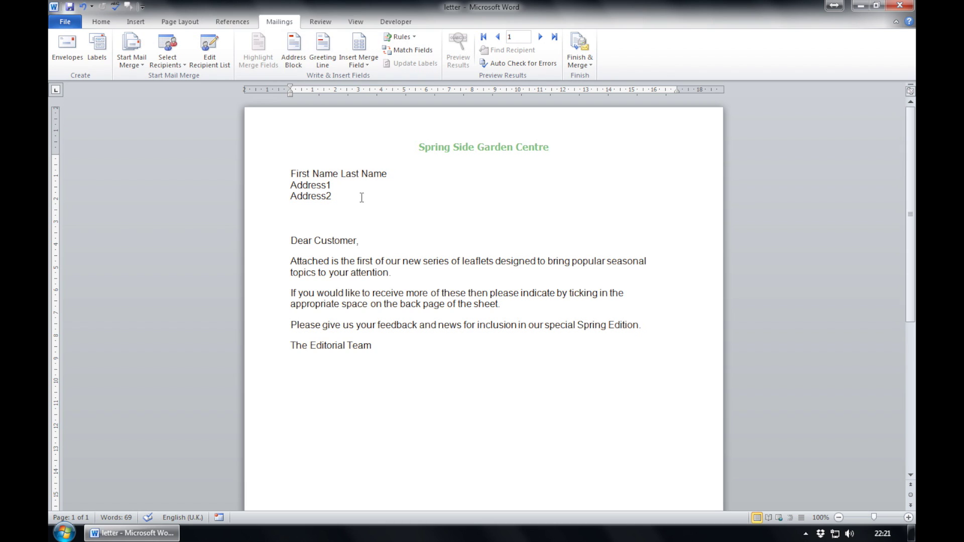
# Replace the First Name placeholder in the letter's address block with the First_Name merge field.
pyautogui.moveTo(338, 173); pyautogui.dragTo(291, 174)
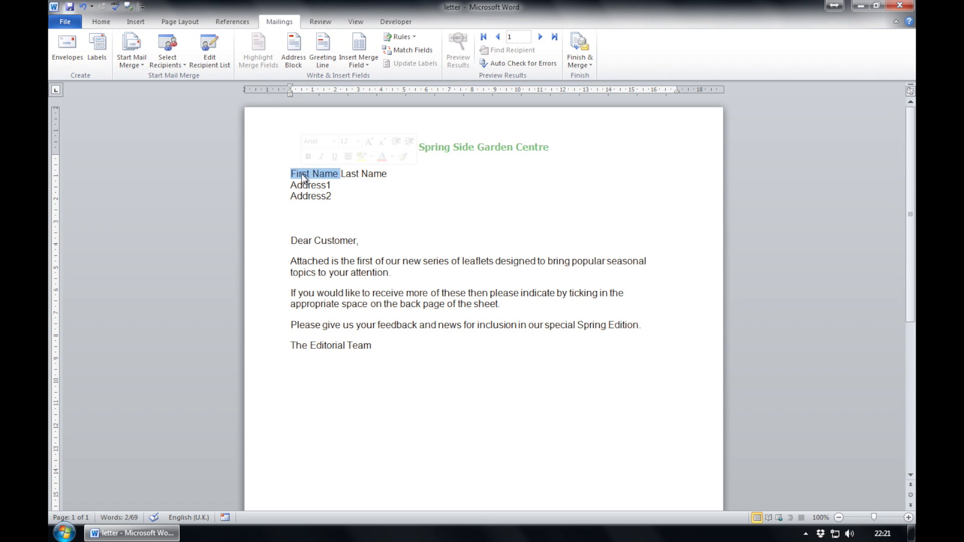
pyautogui.press('Delete')
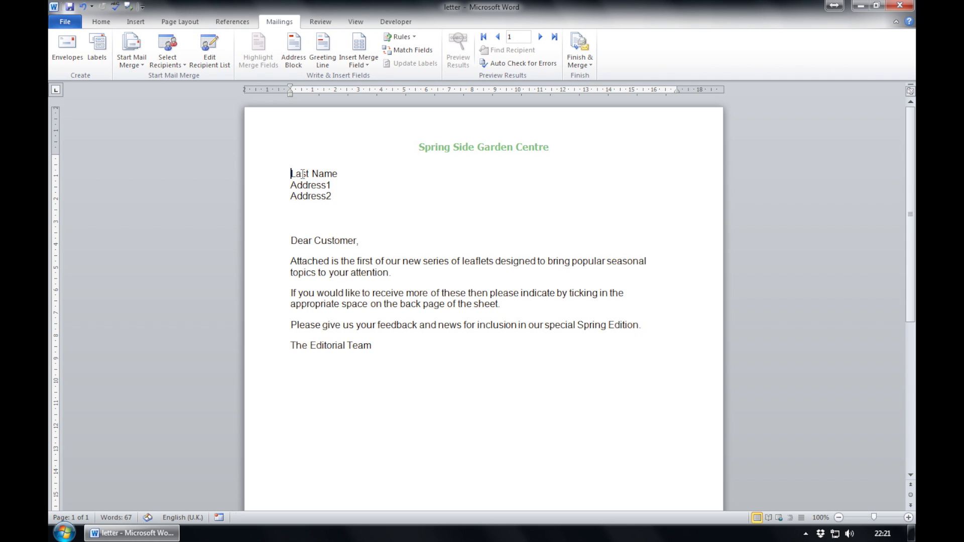
pyautogui.click(371, 62)
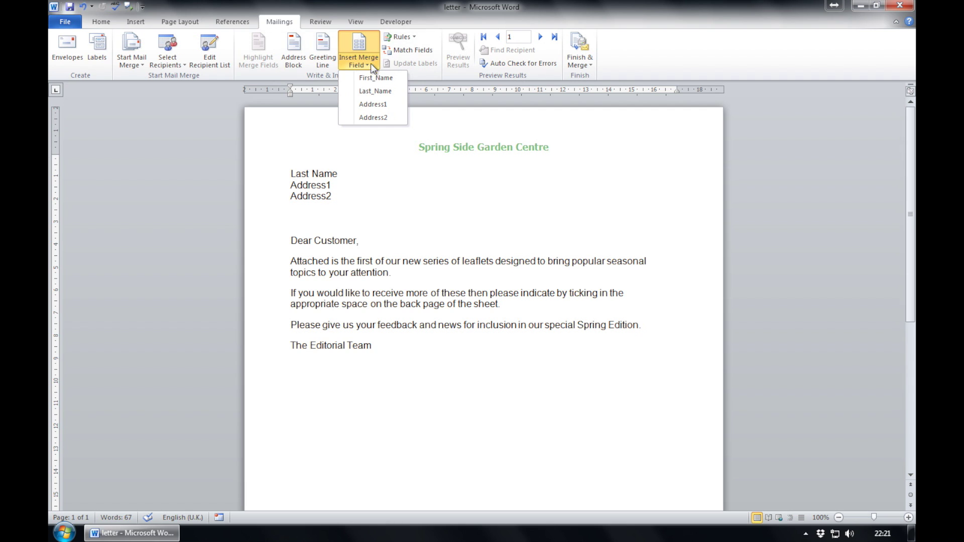
pyautogui.click(371, 78)
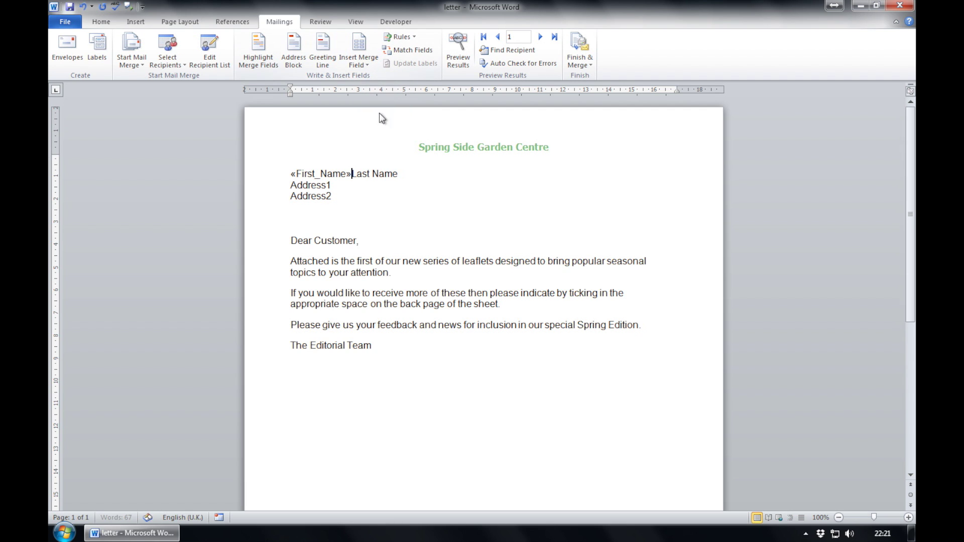
# Replace the Last Name placeholder with the Last_Name merge field on the same line, separated by a space.
pyautogui.press('Up')
pyautogui.press('Up')
pyautogui.click(404, 176)
pyautogui.press('BackSpace')
pyautogui.press('BackSpace')
pyautogui.press('BackSpace')
pyautogui.press('BackSpace')
pyautogui.press('BackSpace')
pyautogui.press('BackSpace')
pyautogui.press('BackSpace')
pyautogui.press('BackSpace')
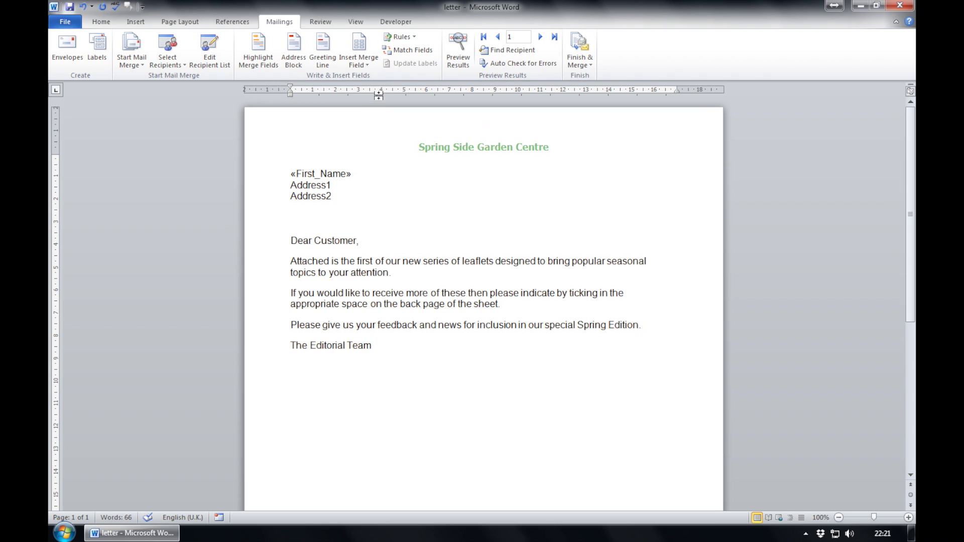
pyautogui.click(366, 65)
pyautogui.click(367, 89)
# Replace the Address1 placeholder with the Address1 merge field on its own line below the name.
pyautogui.moveTo(339, 187); pyautogui.dragTo(291, 189)
pyautogui.press('Delete')
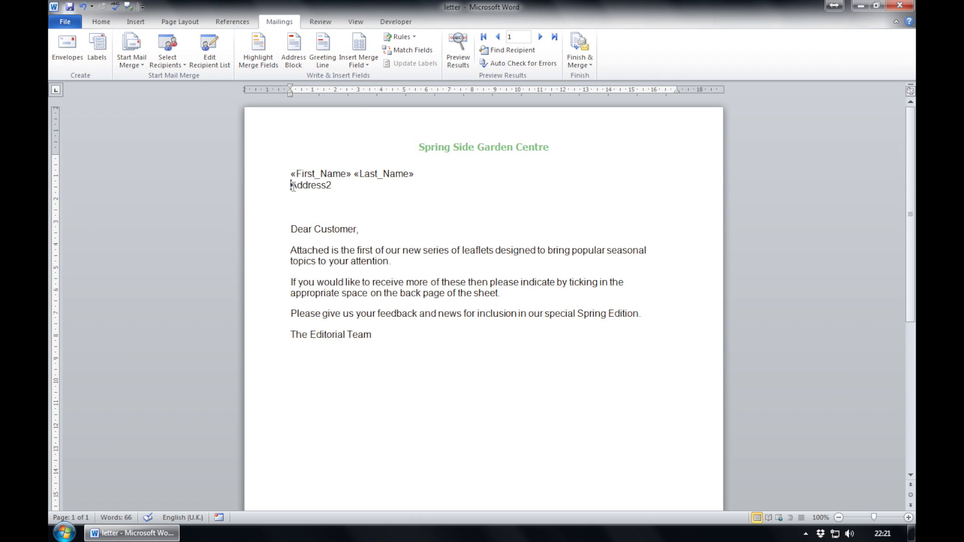
pyautogui.click(373, 69)
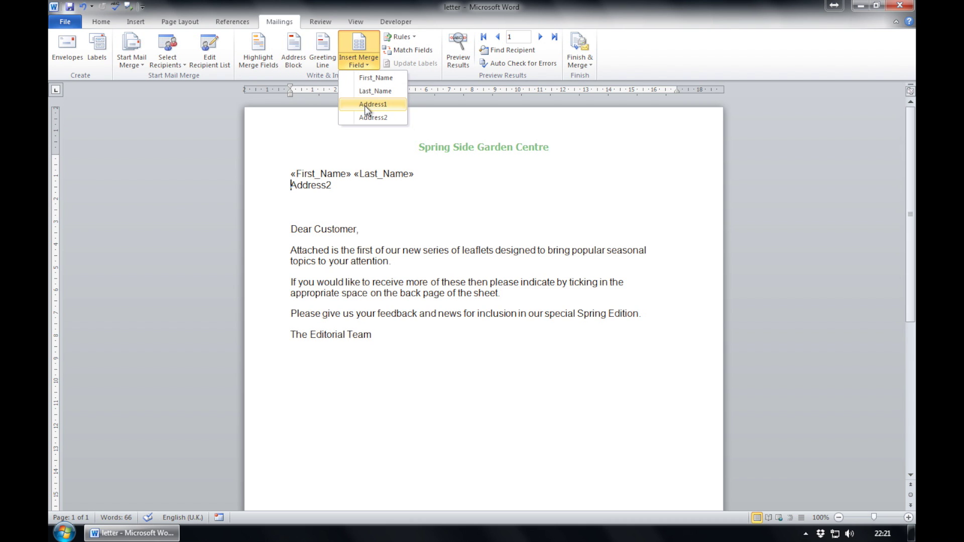
pyautogui.click(365, 105)
pyautogui.press('Return')
# Replace the Address2 placeholder with the Address2 merge field.
pyautogui.moveTo(336, 196); pyautogui.dragTo(292, 196)
pyautogui.press('Delete')
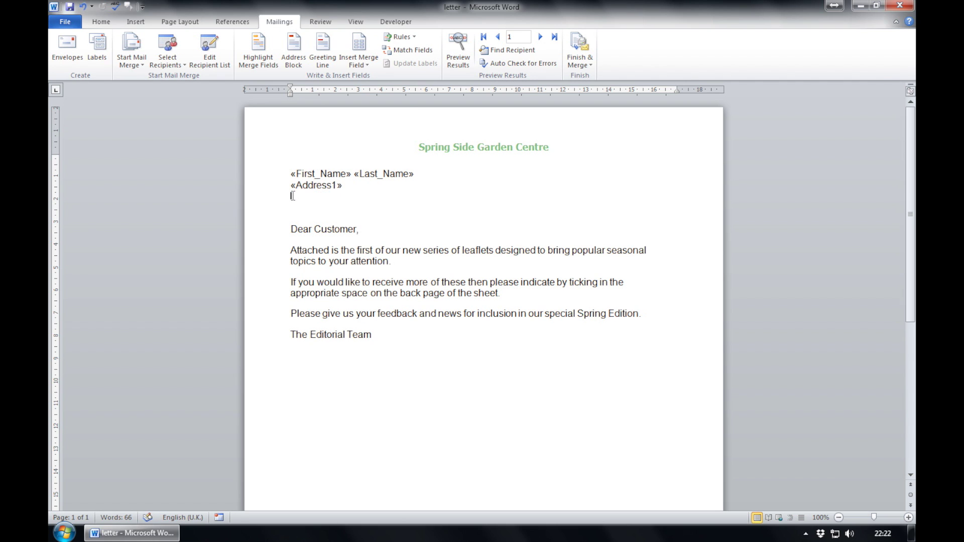
pyautogui.click(361, 66)
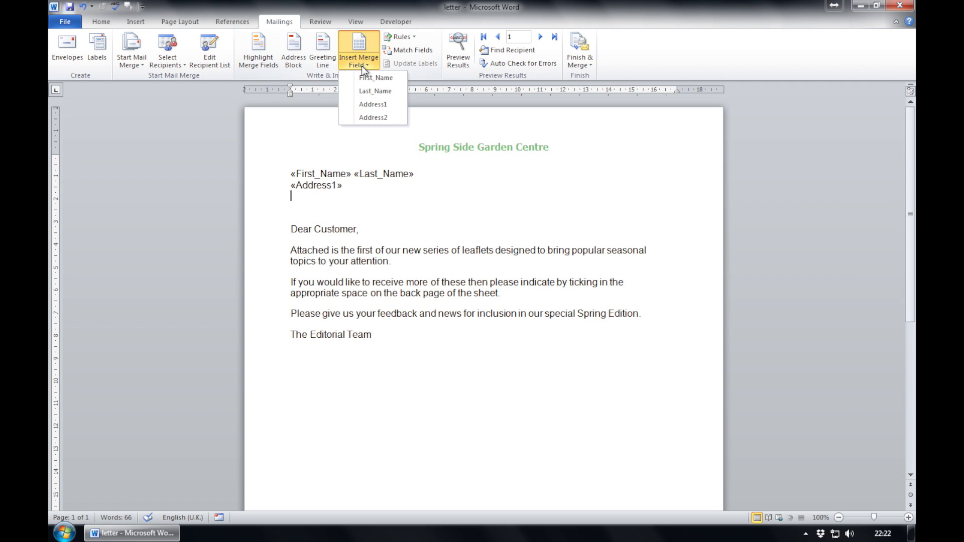
pyautogui.click(361, 120)
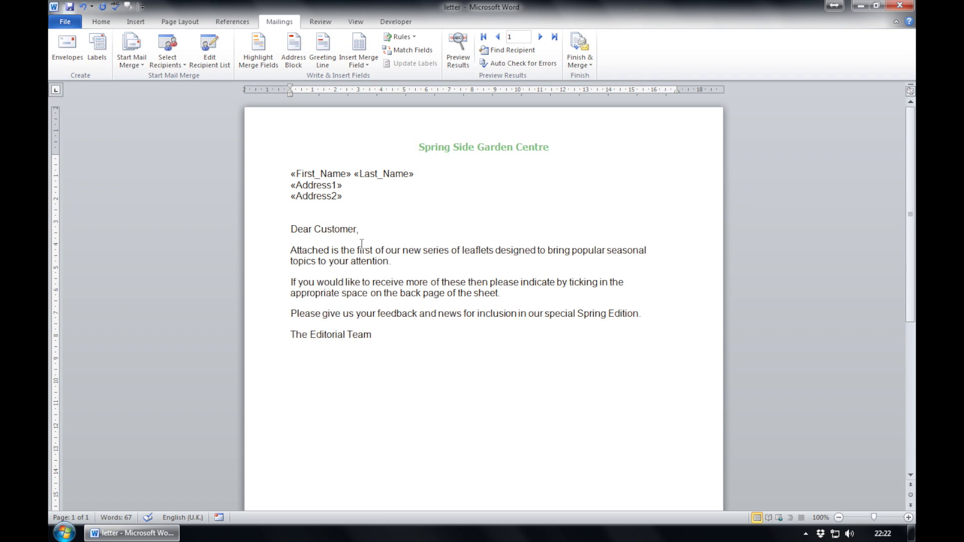
# Preview the mail merge results and merge all records into a new document of individual letters.
pyautogui.click(462, 67)
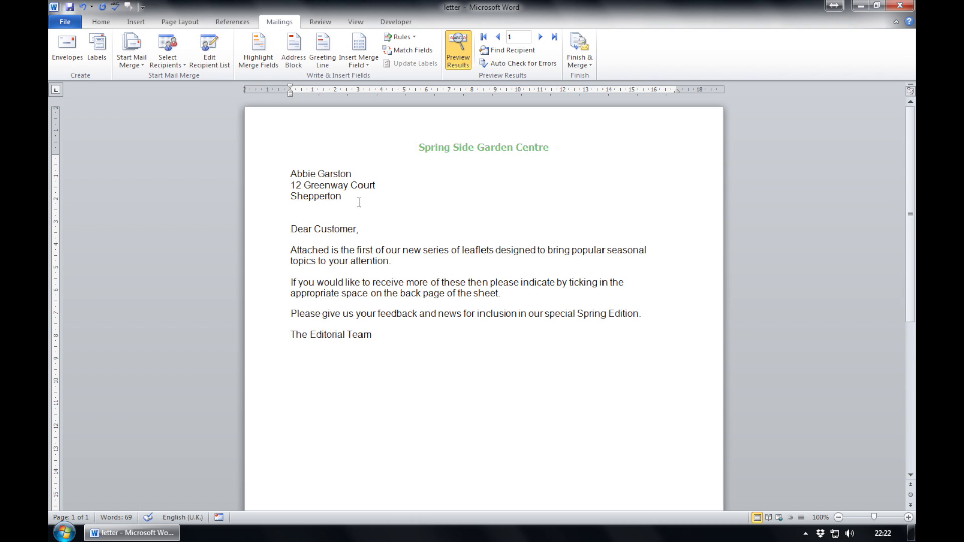
pyautogui.click(586, 65)
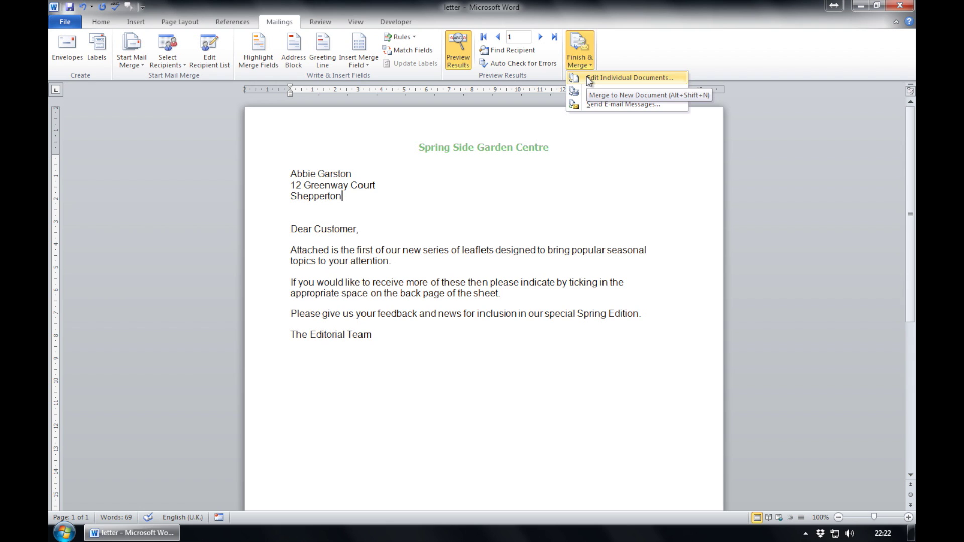
pyautogui.click(586, 78)
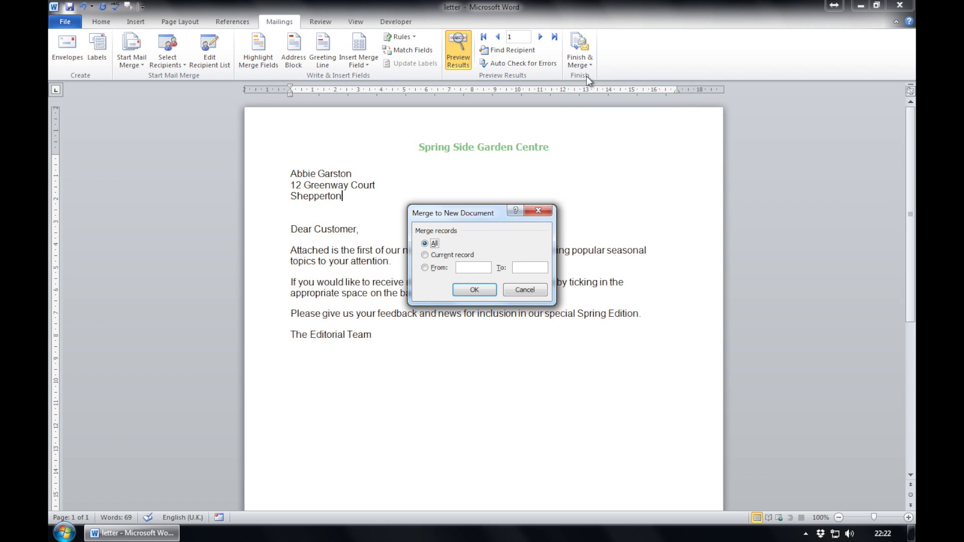
pyautogui.click(463, 295)
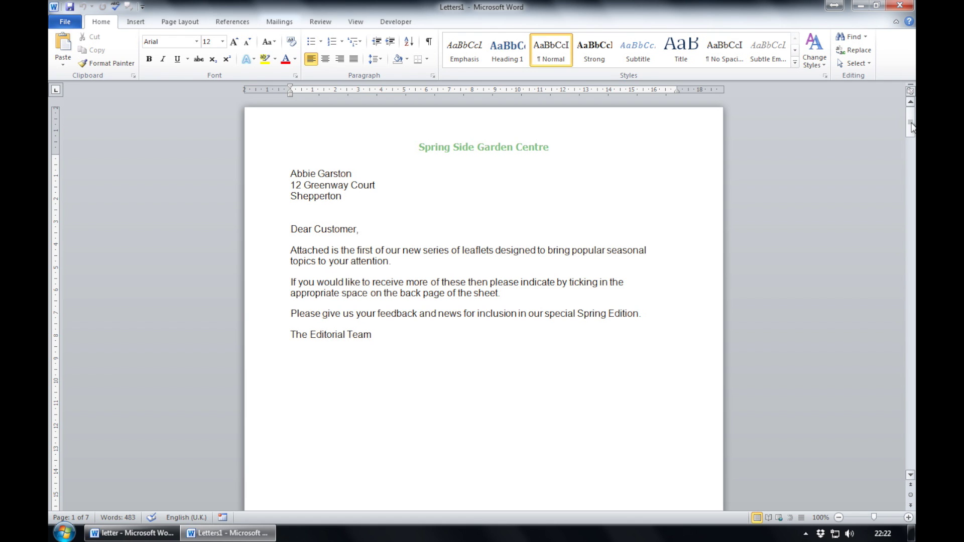
pyautogui.moveTo(912, 126); pyautogui.dragTo(905, 387)
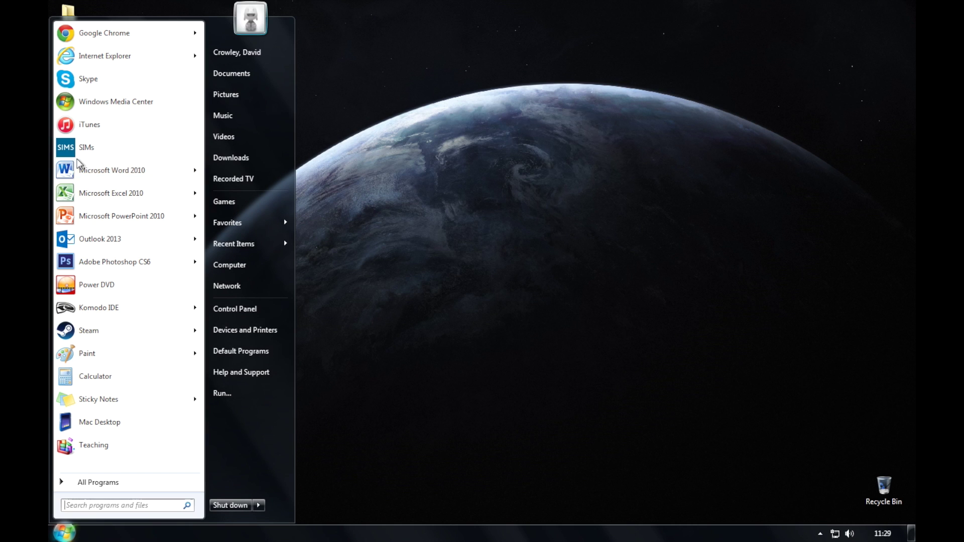
# Start Microsoft Word 2010 and open the bedding plants document from the Workfiles folder.
pyautogui.click(76, 170)
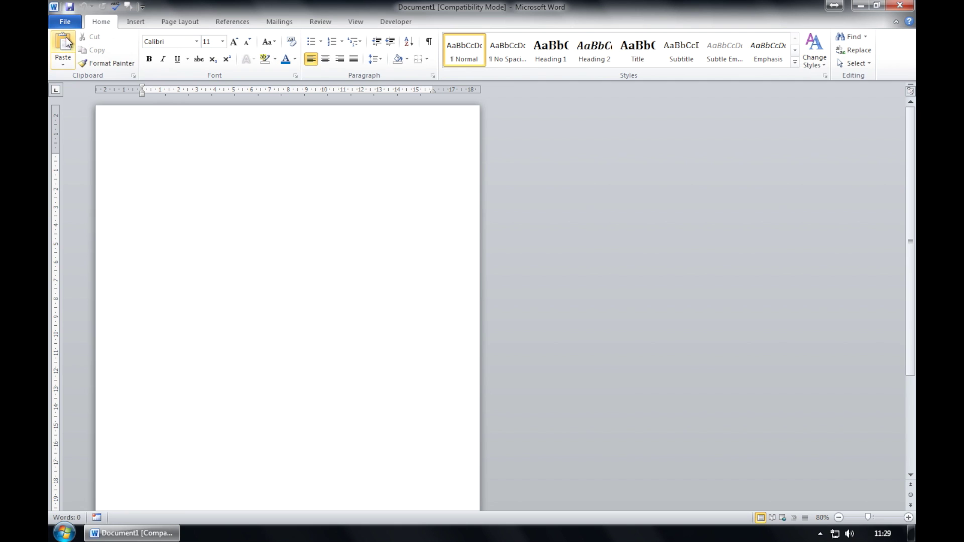
pyautogui.click(65, 24)
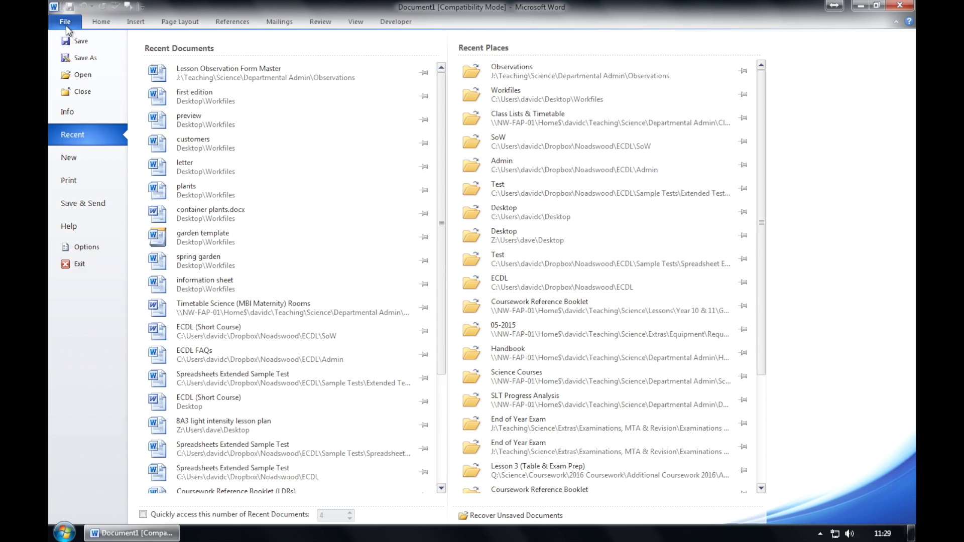
pyautogui.click(81, 77)
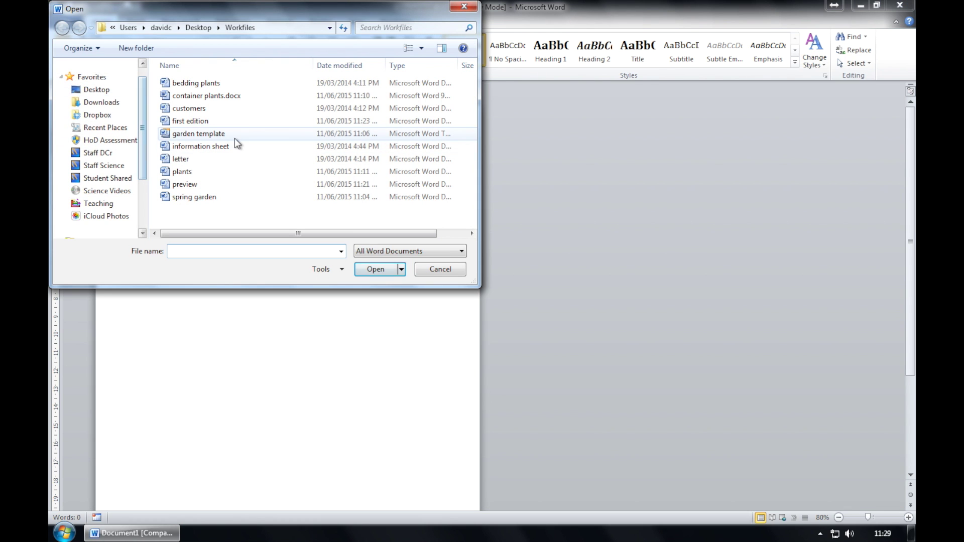
pyautogui.doubleClick(228, 84)
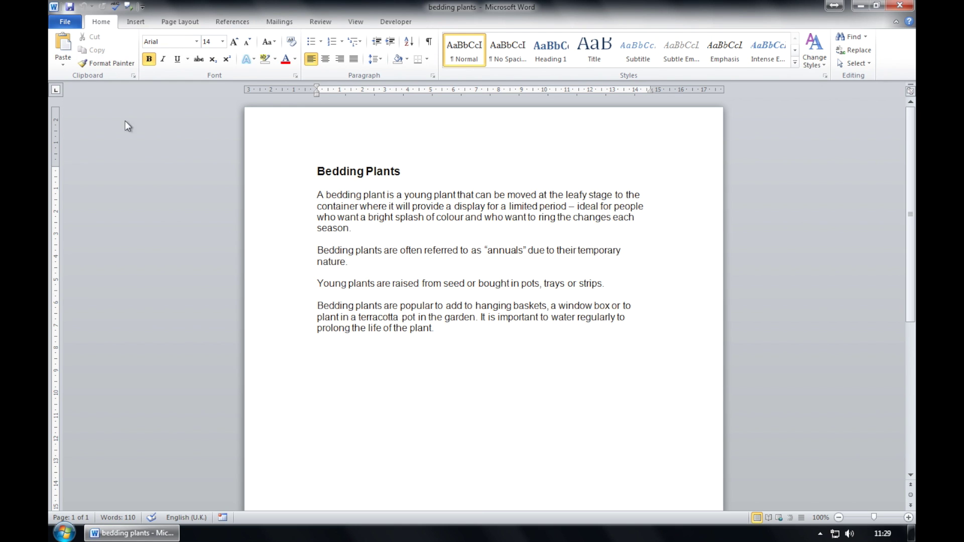
# Save the bedding plants document as a Plain Text file named bedding in Workfiles, using the Windows (Default) text encoding.
pyautogui.click(65, 24)
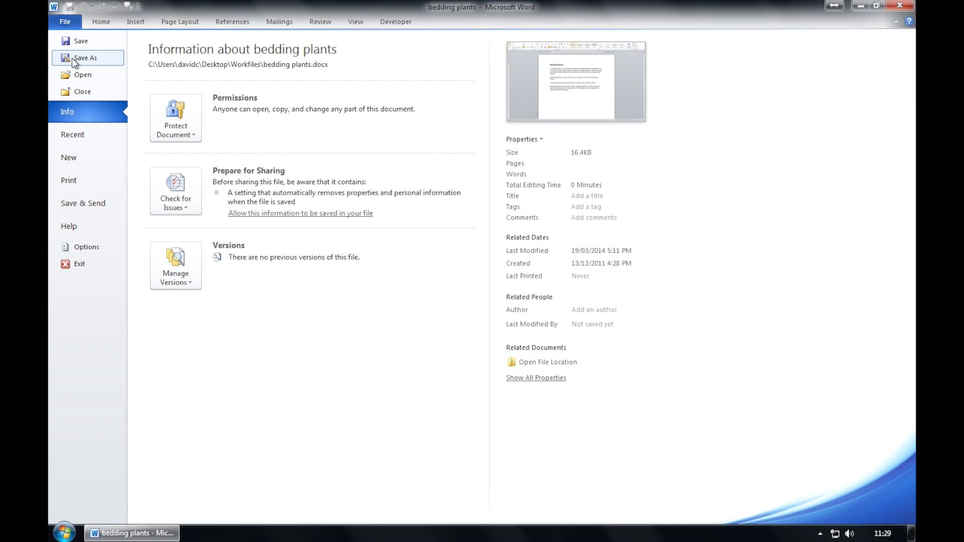
pyautogui.click(72, 59)
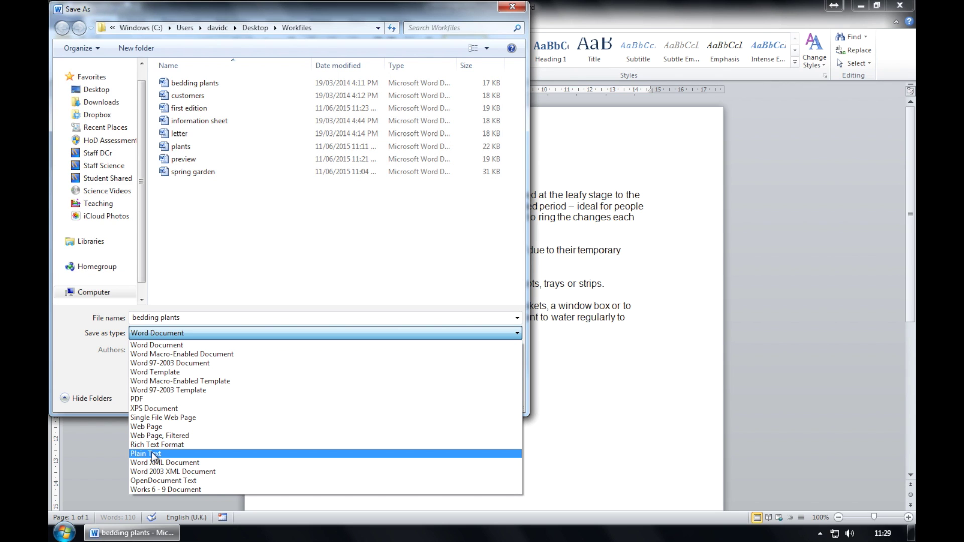
pyautogui.click(153, 456)
pyautogui.click(189, 315)
pyautogui.press('BackSpace')
pyautogui.press('BackSpace')
pyautogui.press('BackSpace')
pyautogui.press('BackSpace')
pyautogui.press('BackSpace')
pyautogui.press('BackSpace')
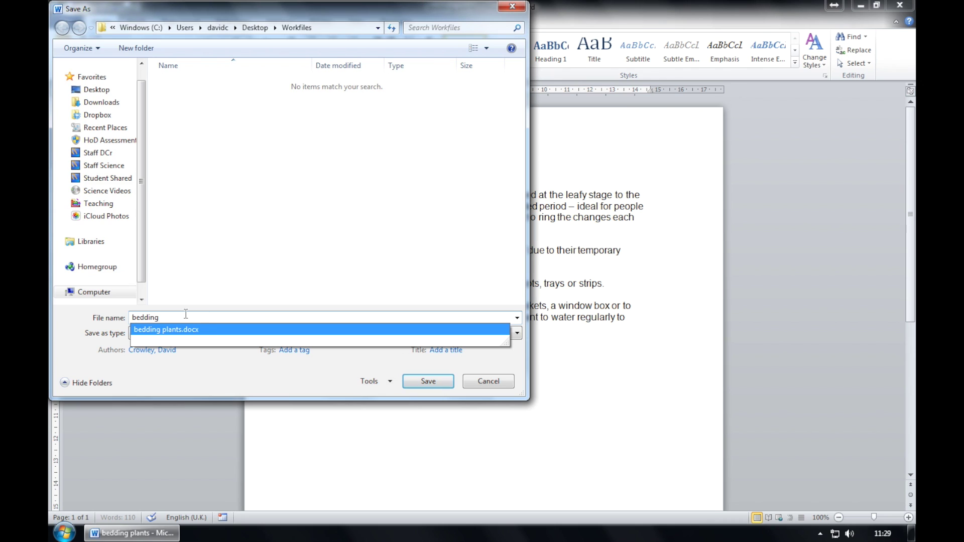
pyautogui.moveTo(172, 314); pyautogui.dragTo(132, 313)
pyautogui.press('BackSpace')
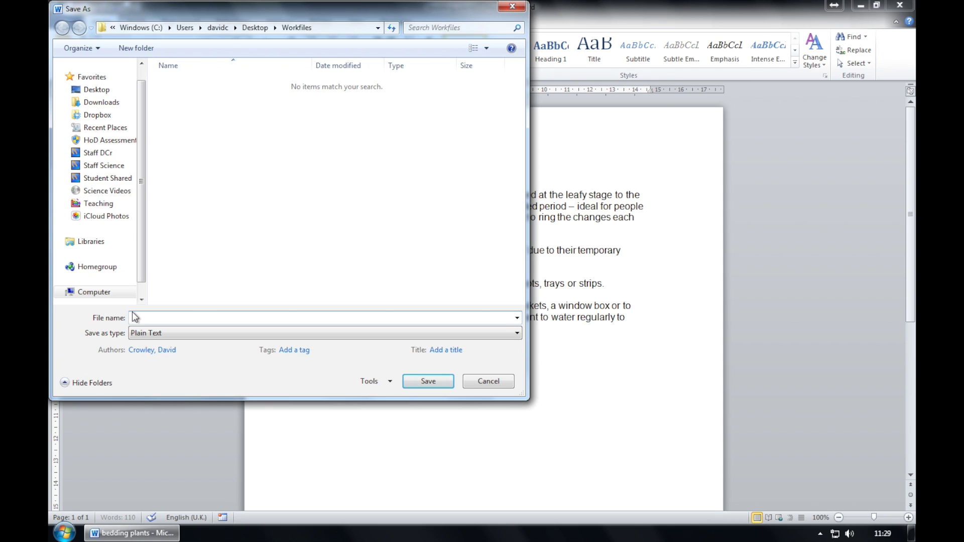
pyautogui.write('bedding')
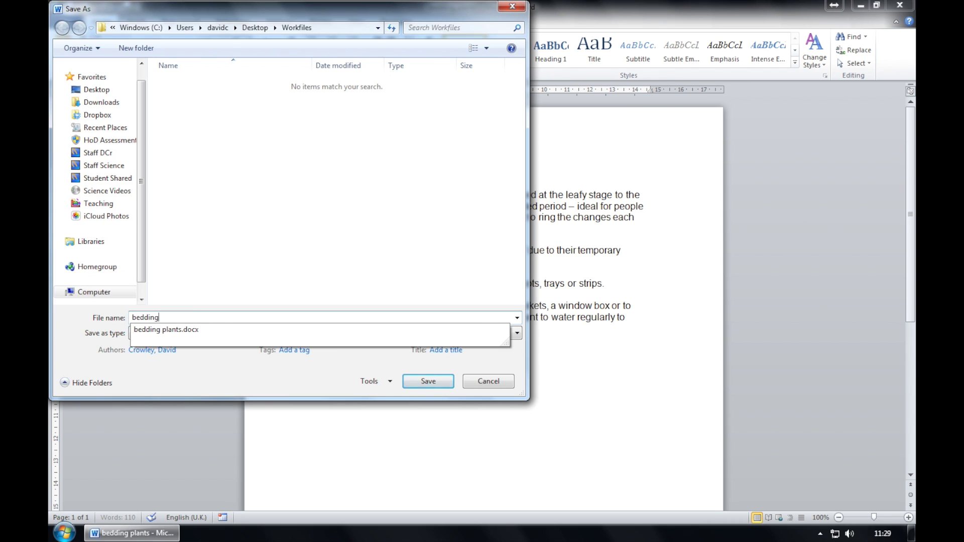
pyautogui.click(436, 386)
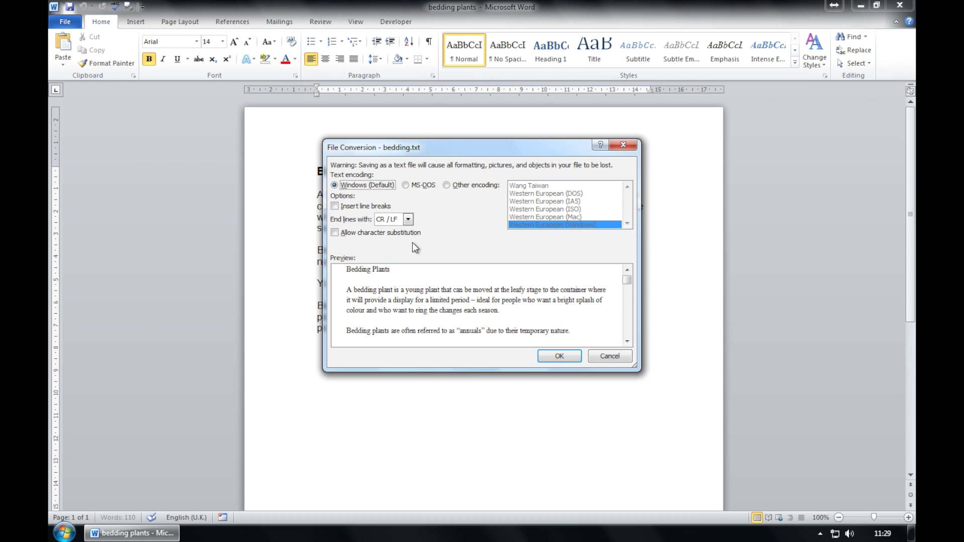
pyautogui.click(571, 361)
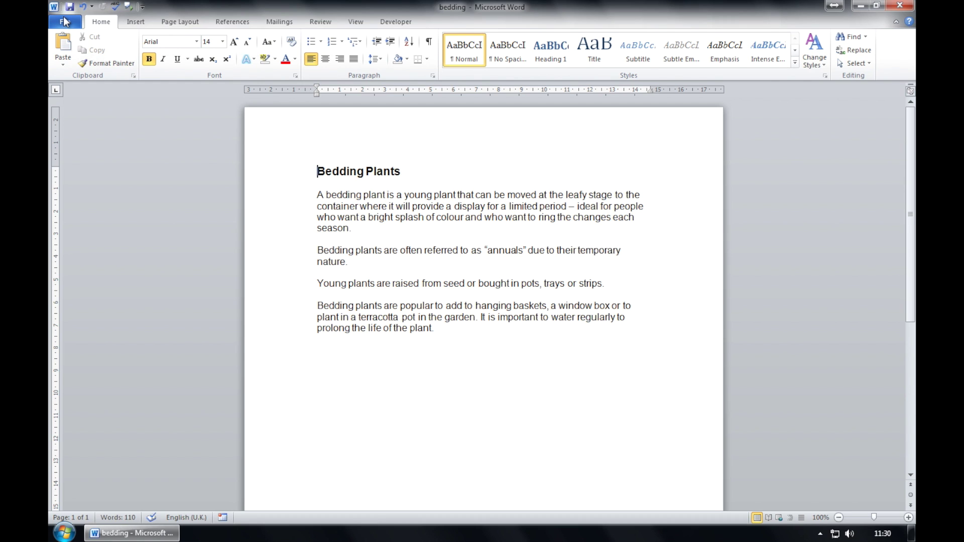
# Create a new document from the Adjacency Letter sample template.
pyautogui.click(65, 22)
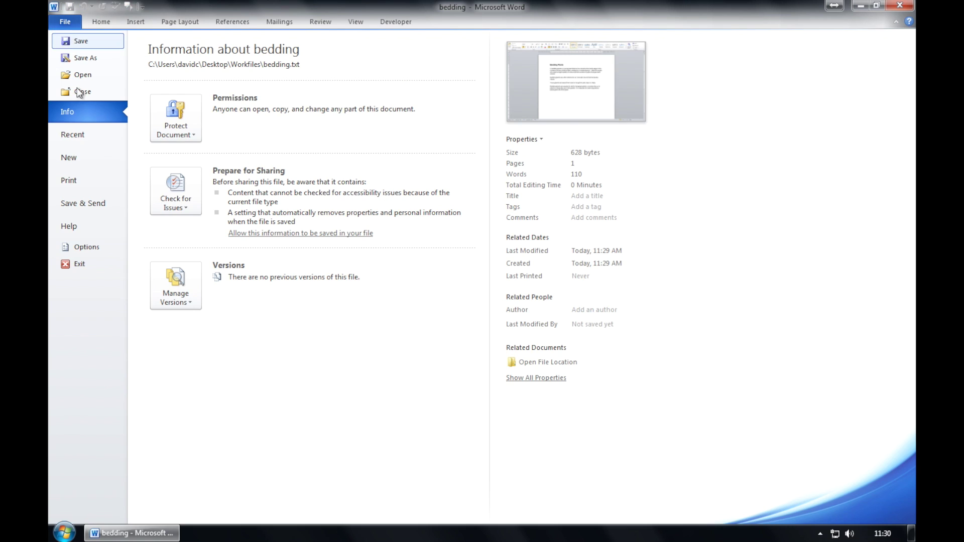
pyautogui.click(75, 157)
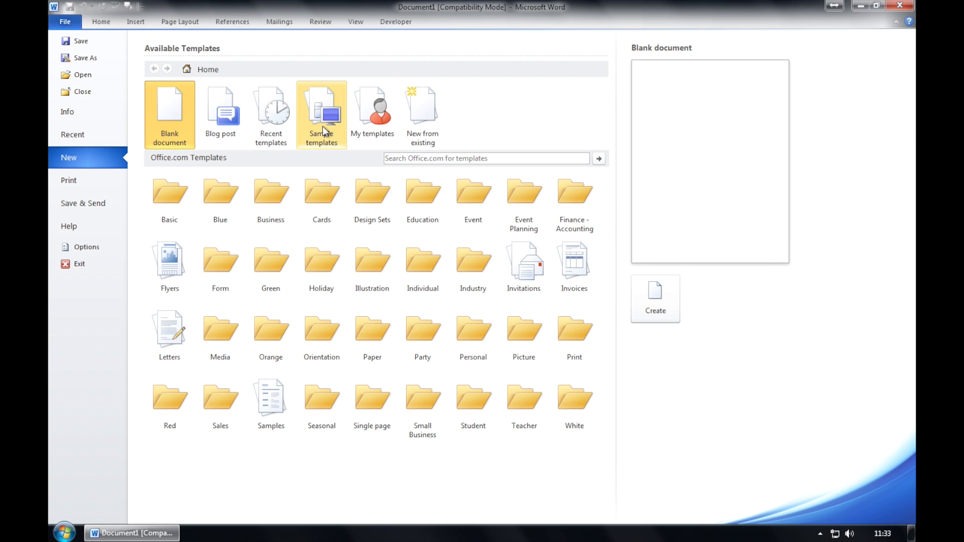
pyautogui.click(324, 131)
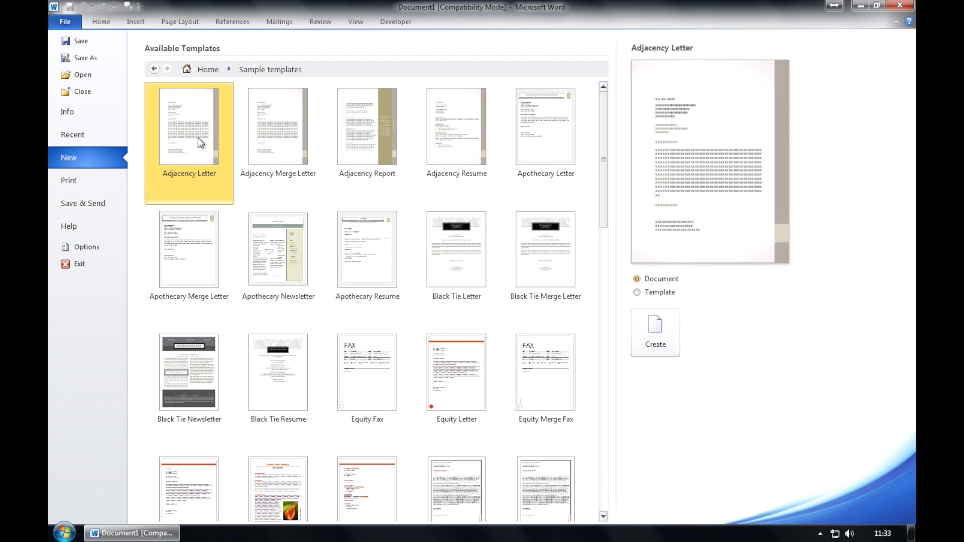
pyautogui.click(667, 323)
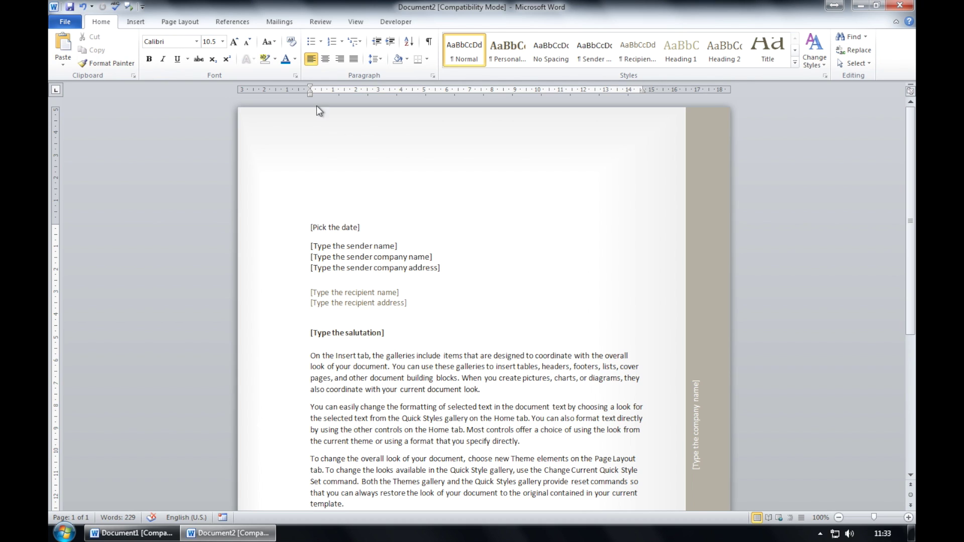
# Save the new letter in Workfiles as a Word 97-2003 Document with the file name adjacency letter.docx.
pyautogui.click(76, 23)
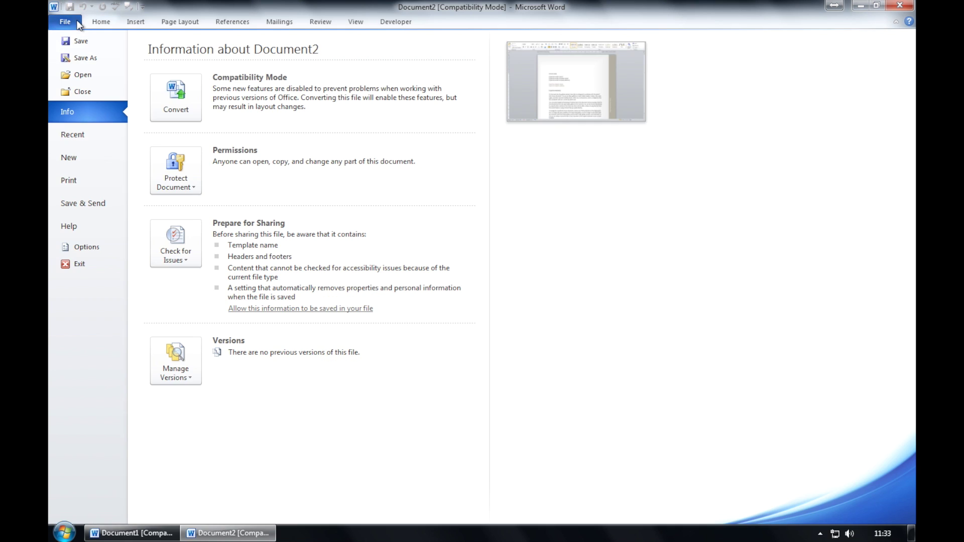
pyautogui.click(80, 57)
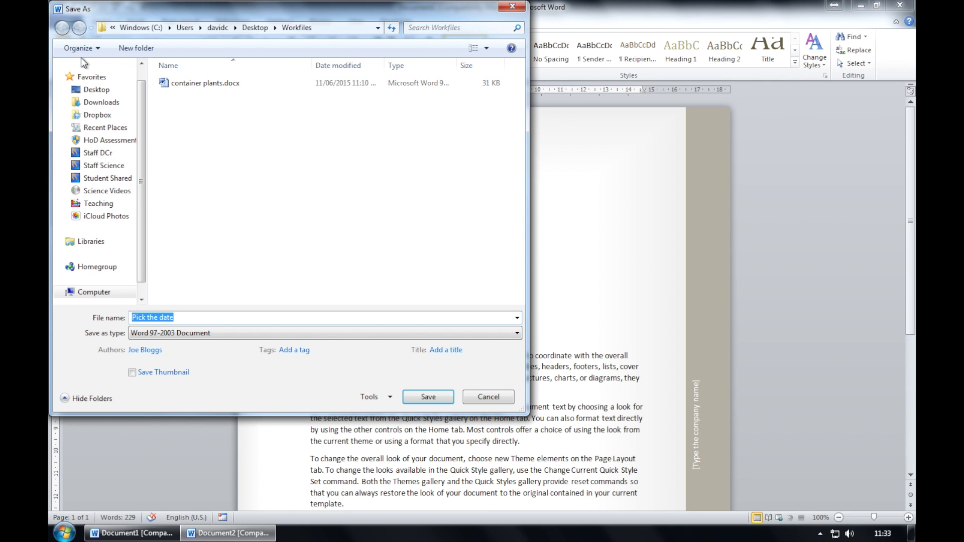
pyautogui.write('adjacency letter')
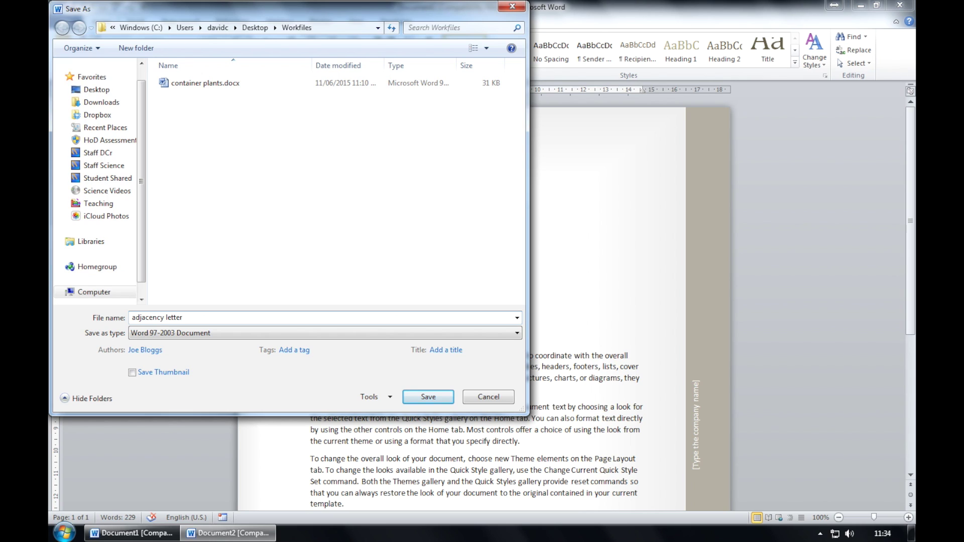
pyautogui.write('.docx')
pyautogui.click(430, 397)
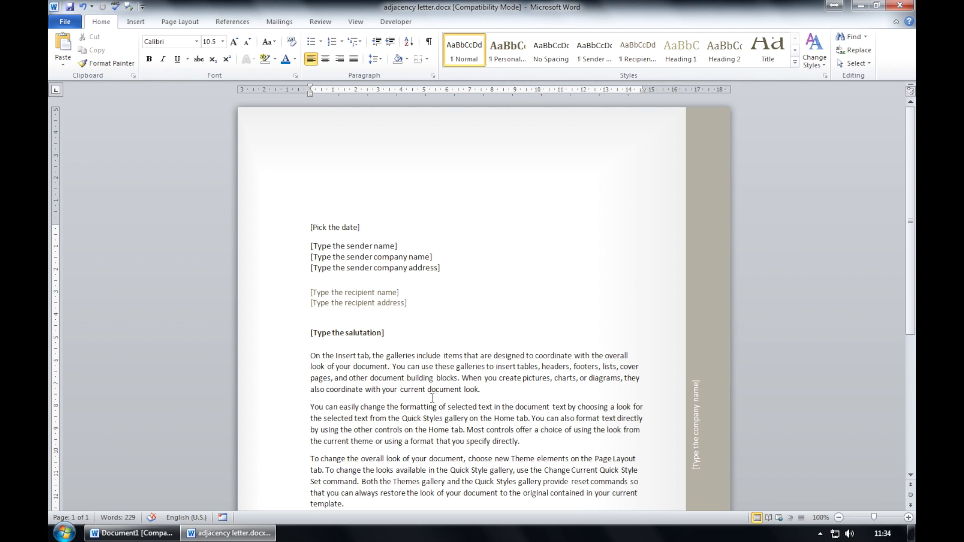
# Save a copy of the letter in Workfiles as a Rich Text Format file named adjacency letter RT.
pyautogui.click(64, 23)
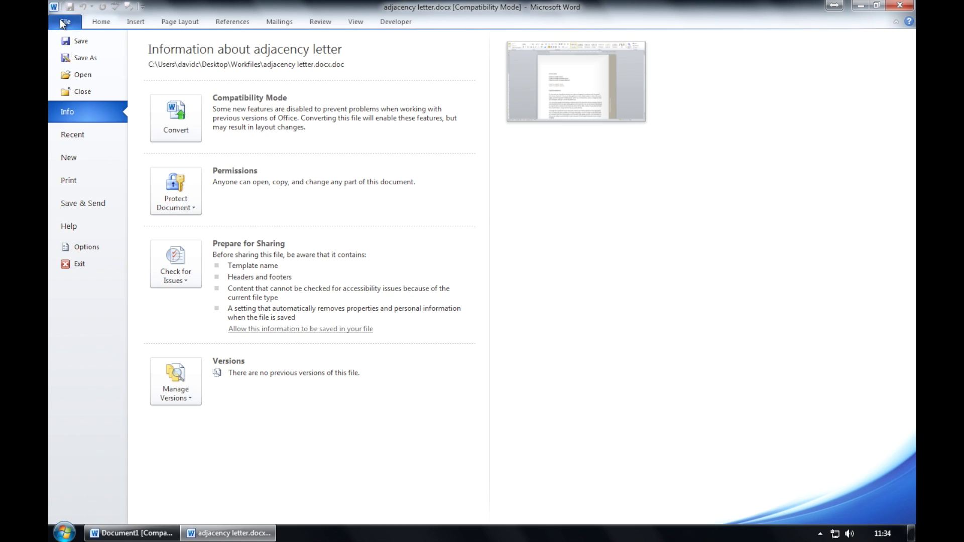
pyautogui.click(80, 59)
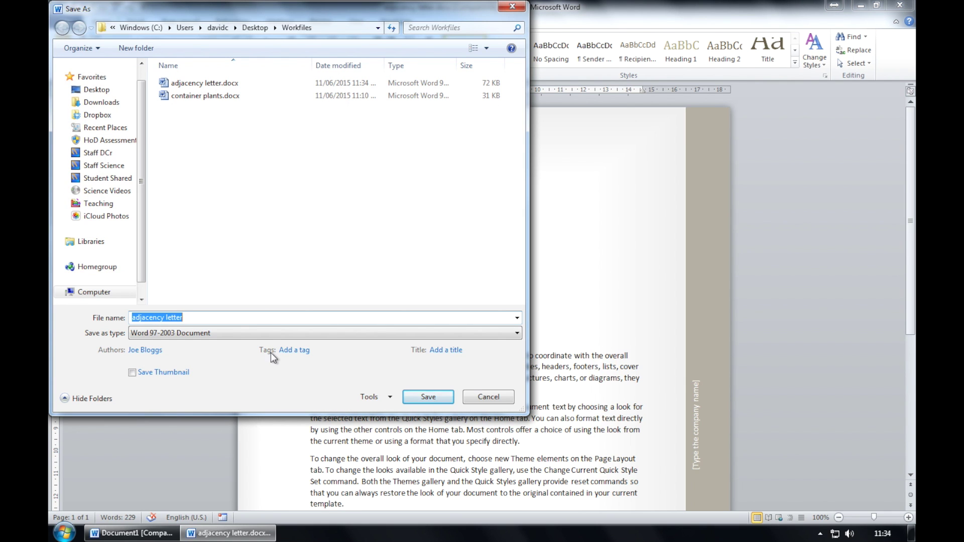
pyautogui.click(206, 320)
pyautogui.write('RT')
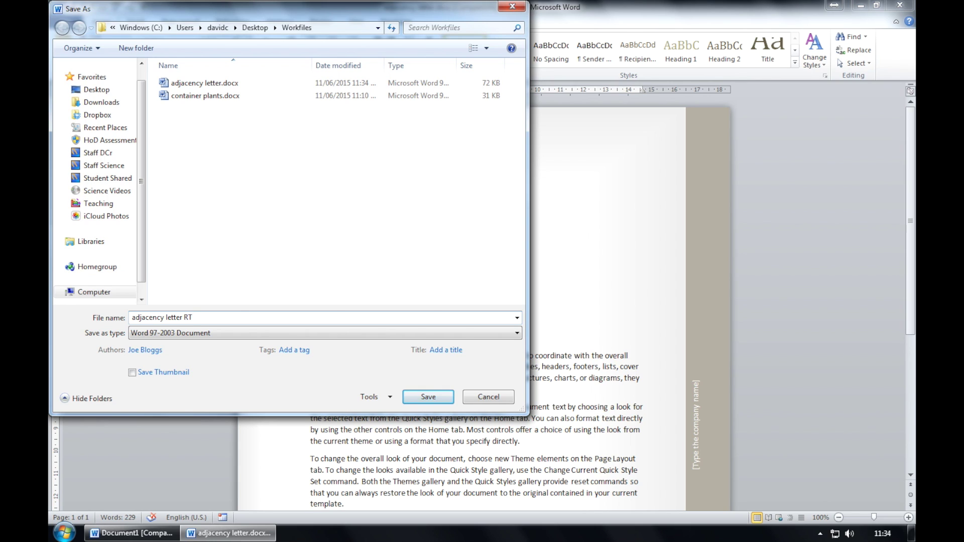
pyautogui.click(285, 335)
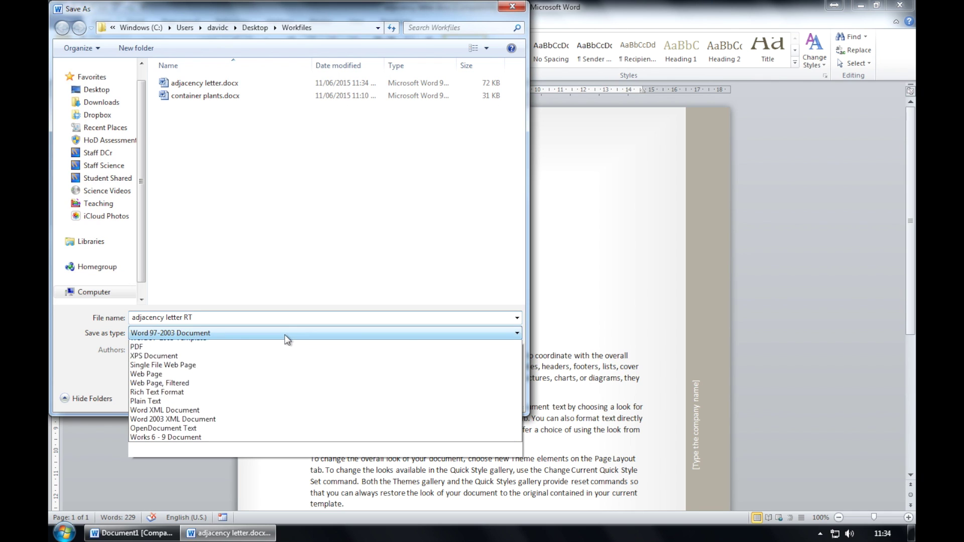
pyautogui.click(228, 445)
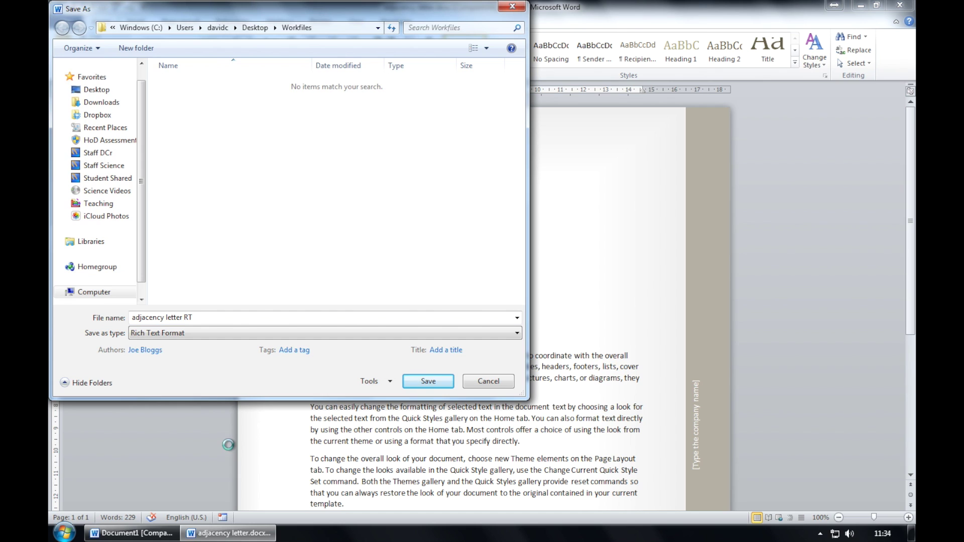
pyautogui.click(430, 382)
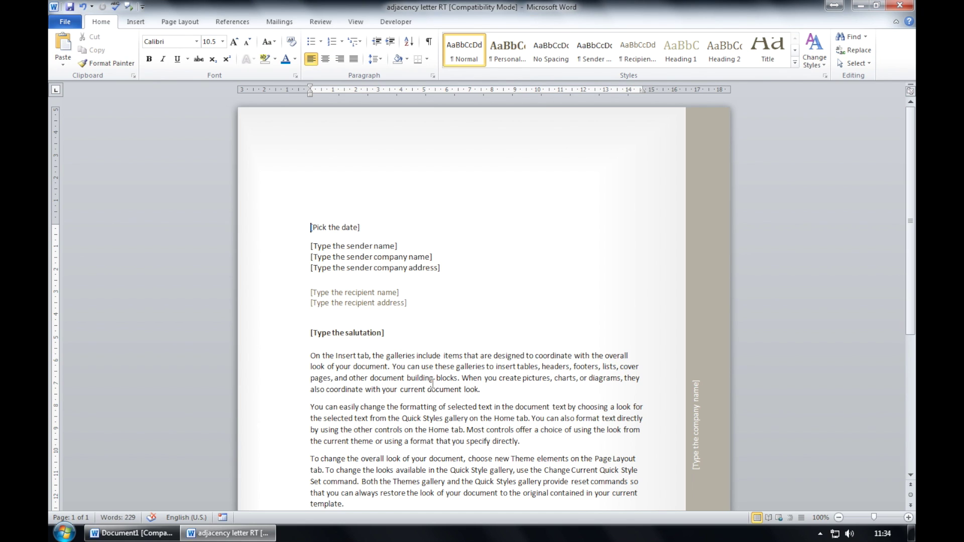
# Create a blank document with landscape orientation and A3 paper size.
pyautogui.click(65, 21)
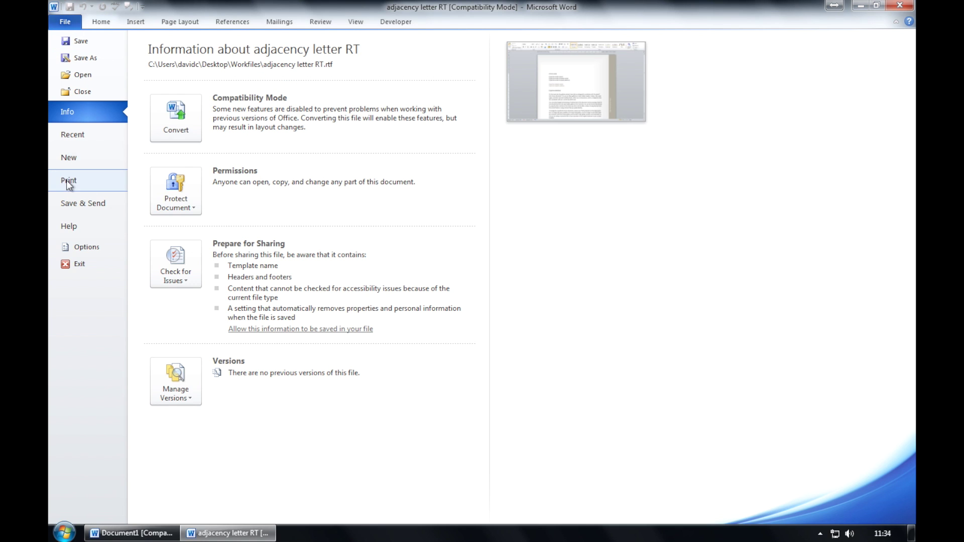
pyautogui.click(66, 155)
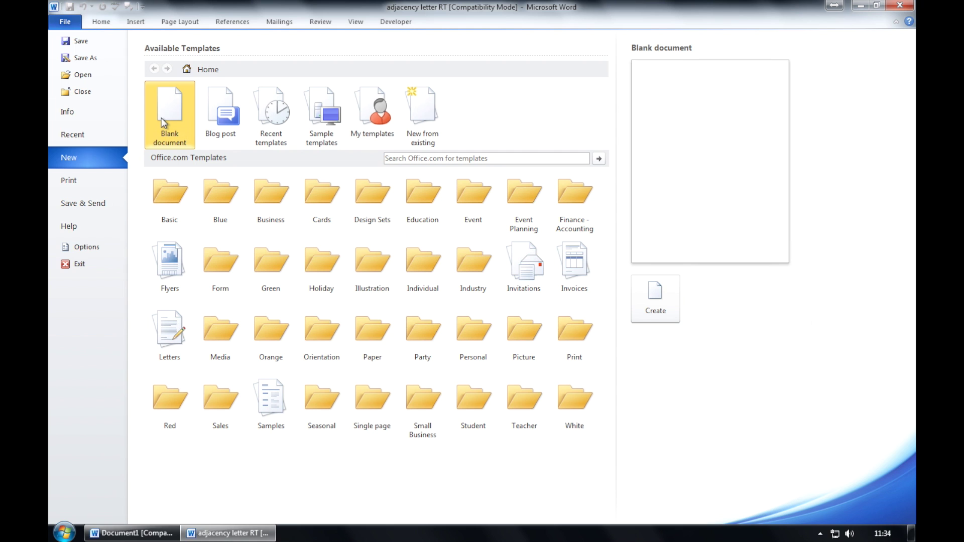
pyautogui.click(660, 305)
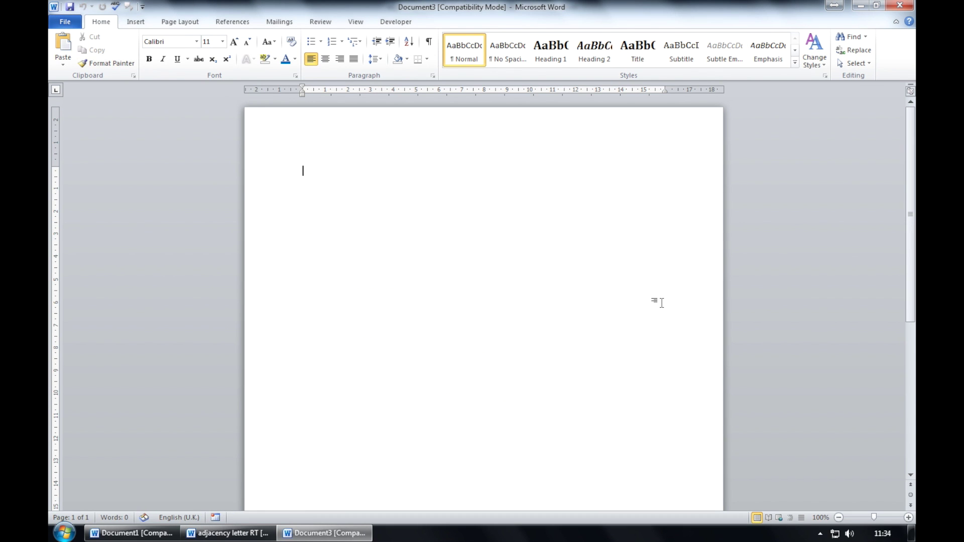
pyautogui.click(186, 25)
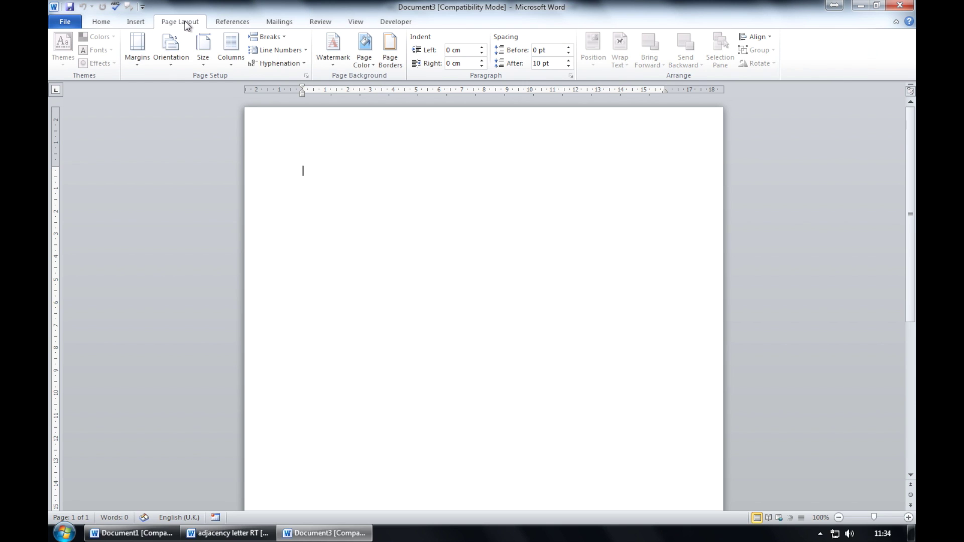
pyautogui.click(168, 59)
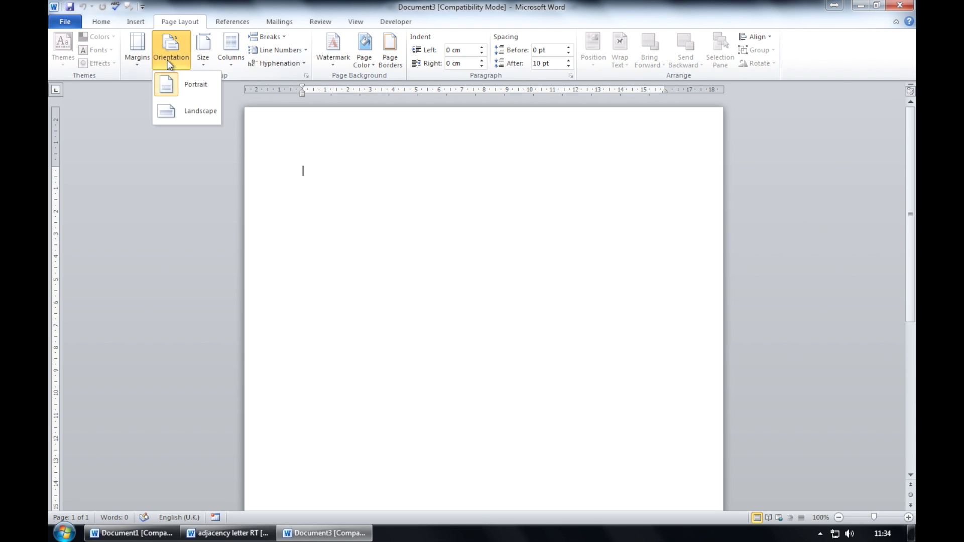
pyautogui.click(177, 110)
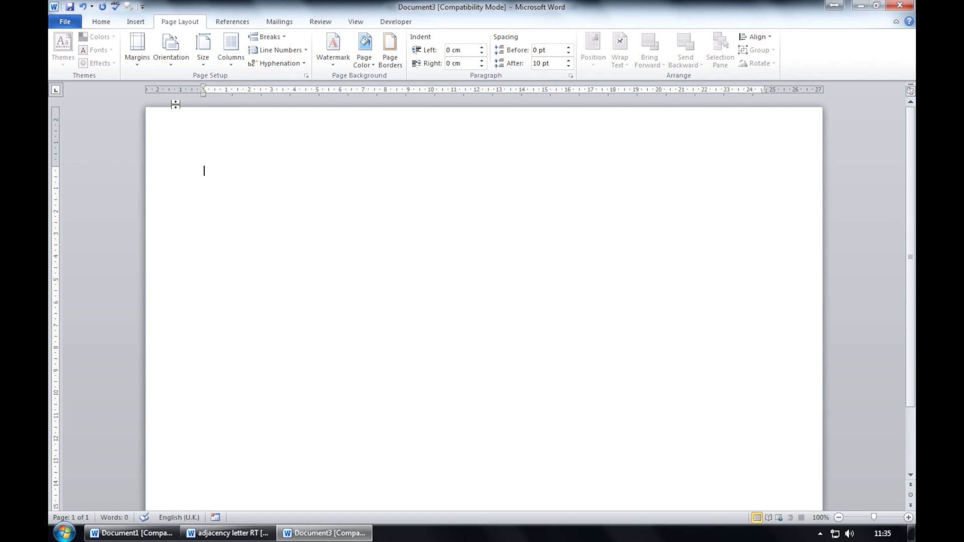
pyautogui.click(201, 64)
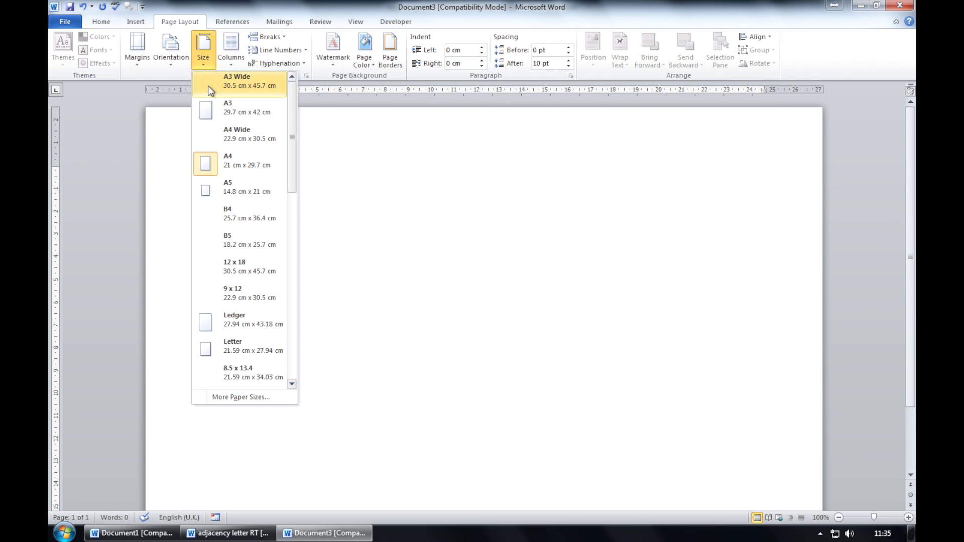
pyautogui.click(217, 112)
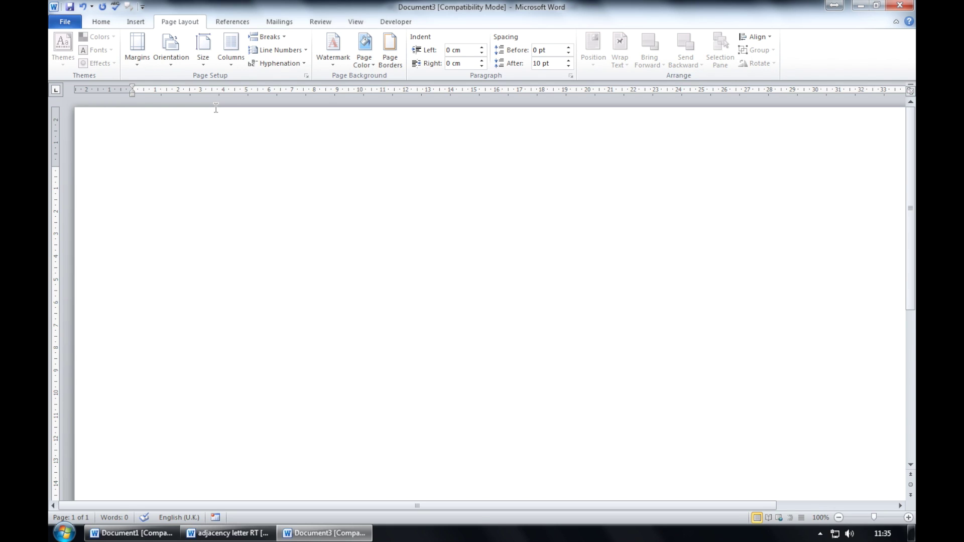
# Save the blank A3 document in Workfiles as a Word 97-2003 Document with the file name A3 blank.docx.
pyautogui.click(66, 22)
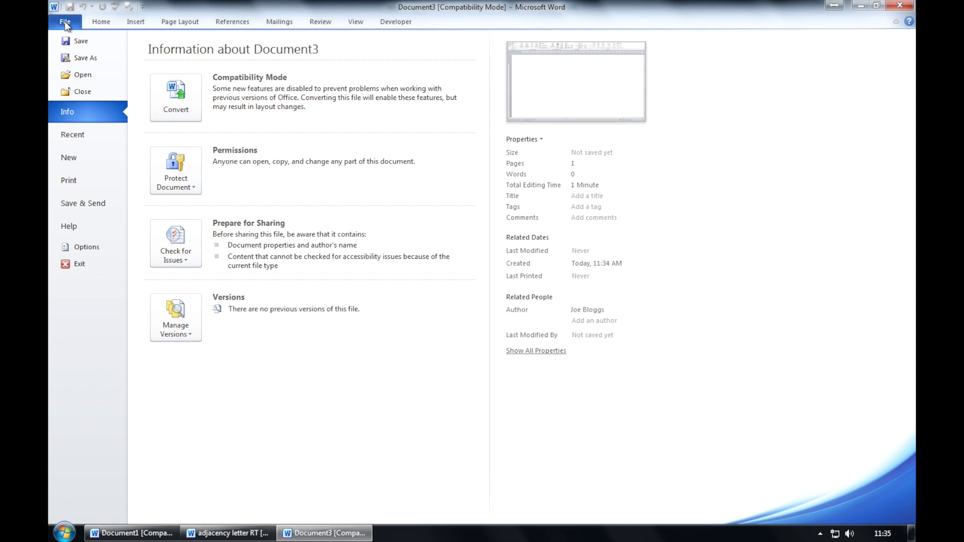
pyautogui.click(84, 59)
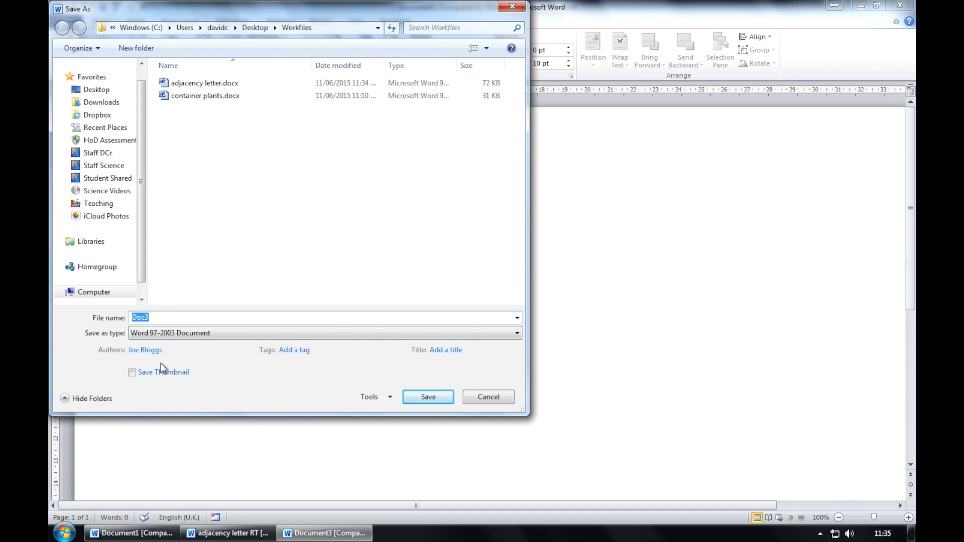
pyautogui.write('A3 blank.docx')
pyautogui.click(428, 397)
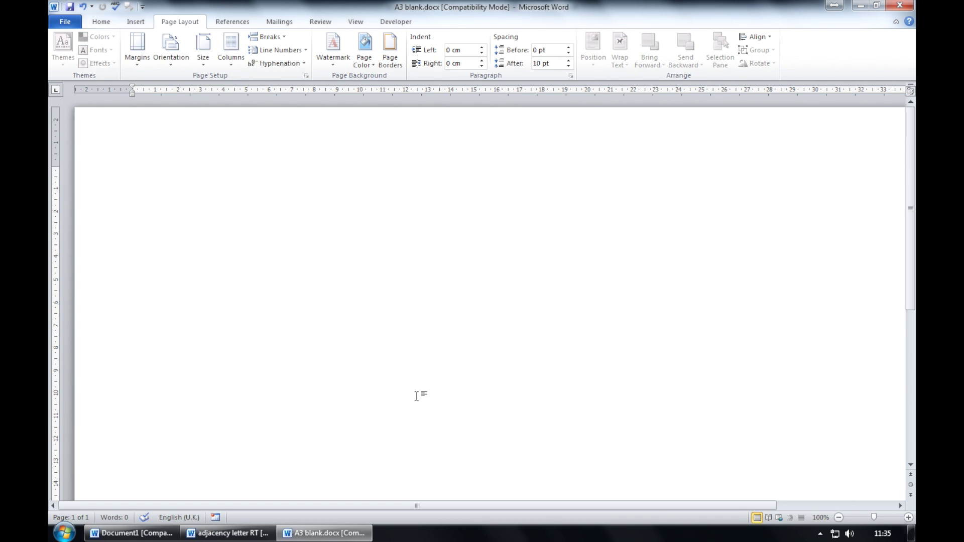
# Close all three open documents, the A3 blank, the adjacency letter and the empty one, to exit Word.
pyautogui.click(908, 5)
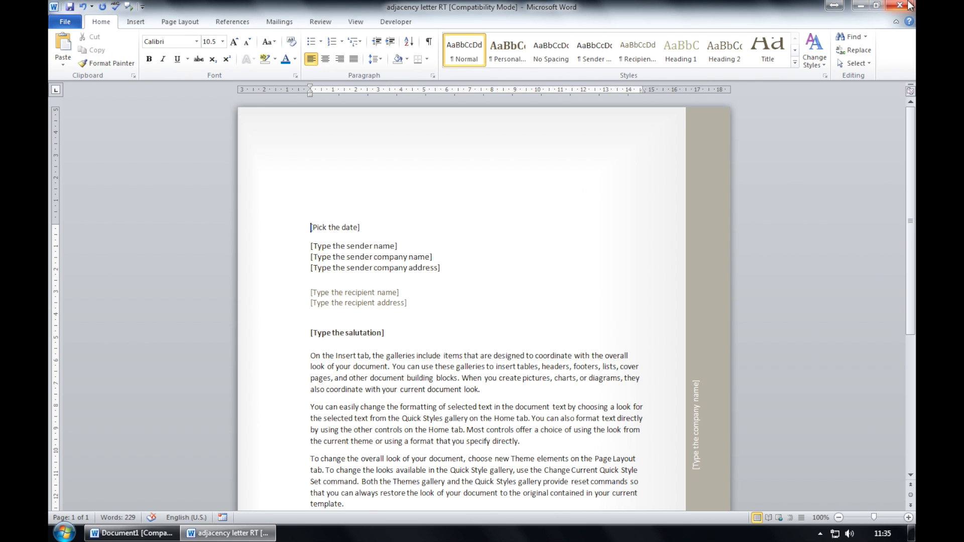
pyautogui.click(908, 5)
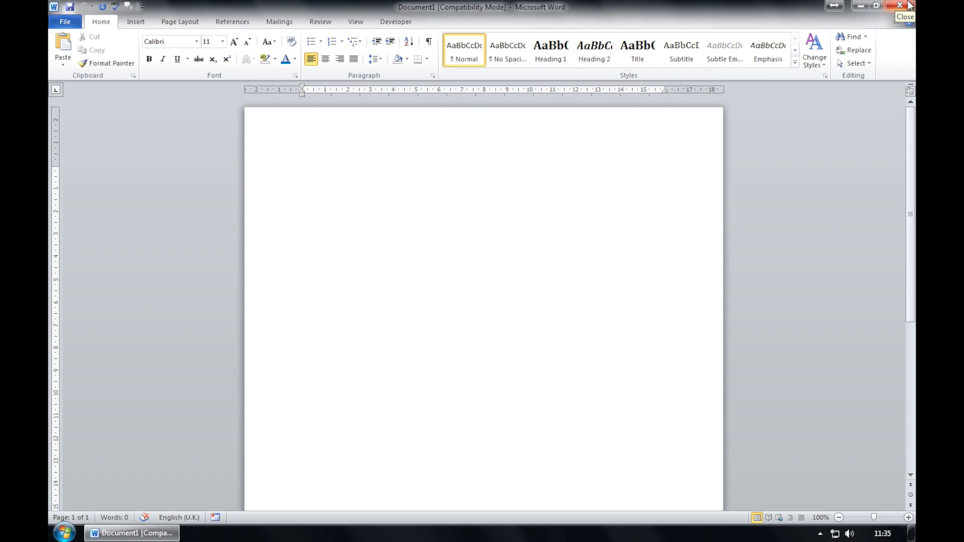
pyautogui.click(908, 5)
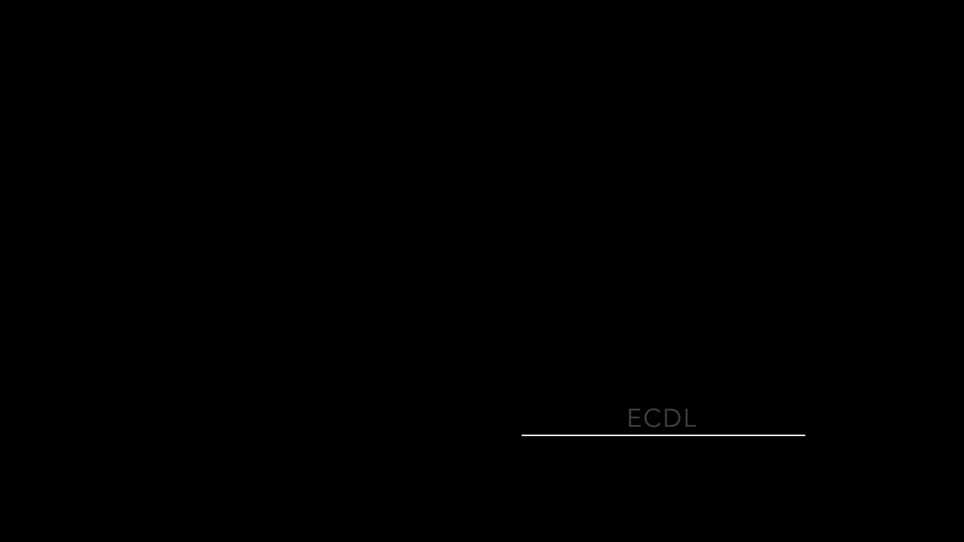